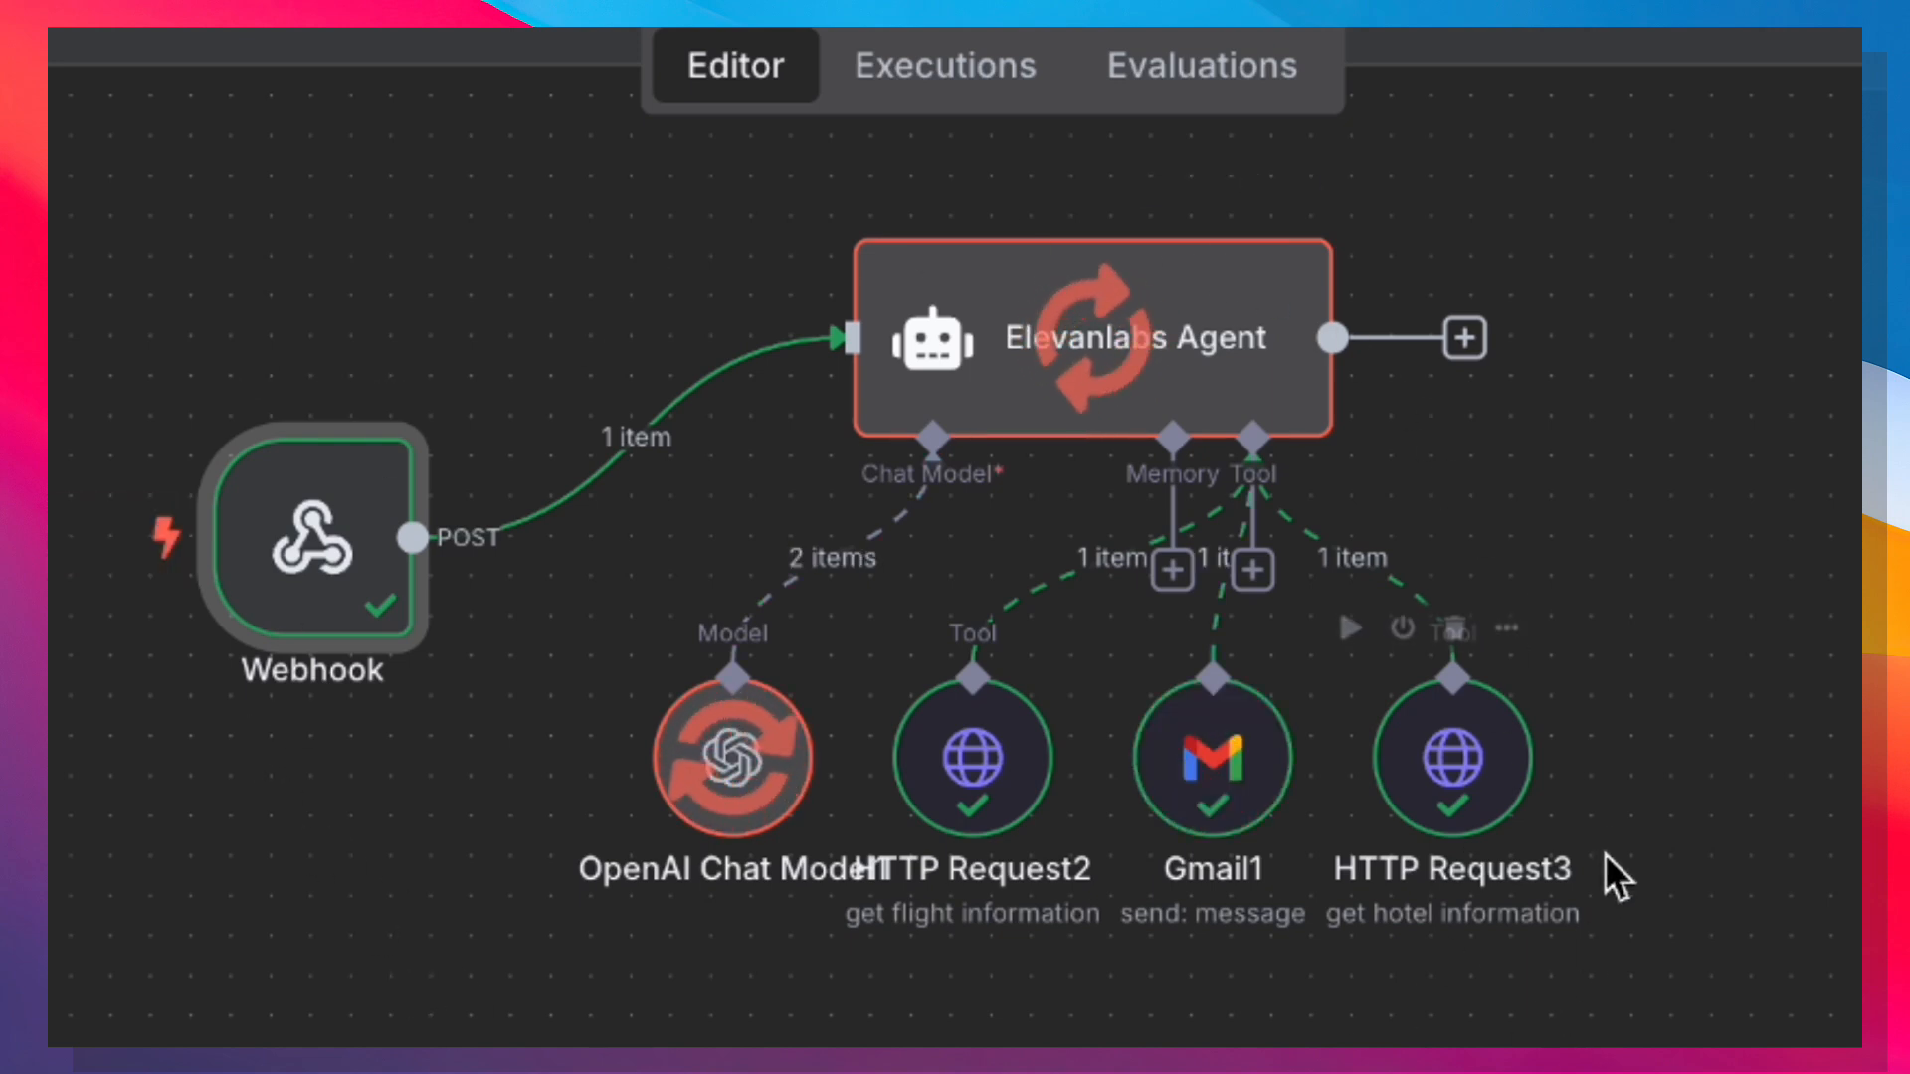
# Switch to Gmail, open the New York to London trip email and review its flight and hotel options.
pyautogui.moveTo(1508, 784)
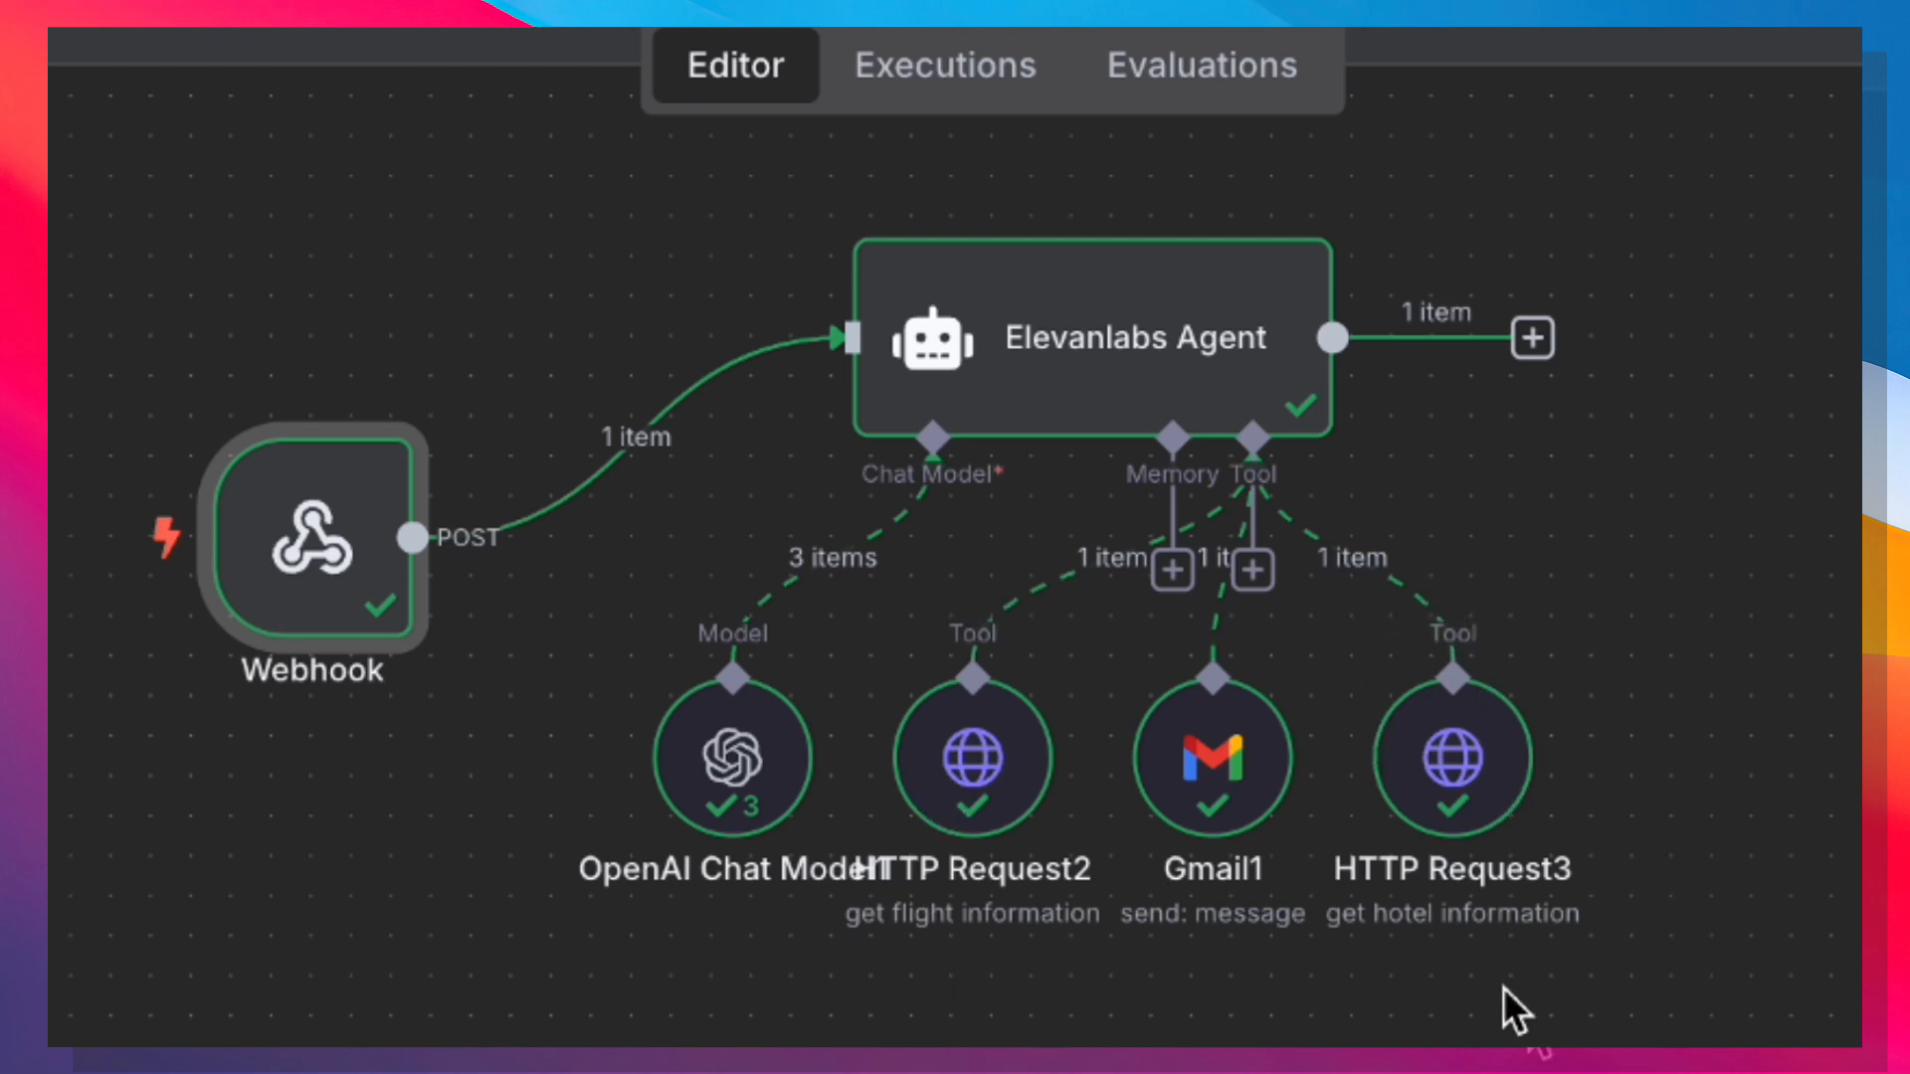
pyautogui.moveTo(1192, 791)
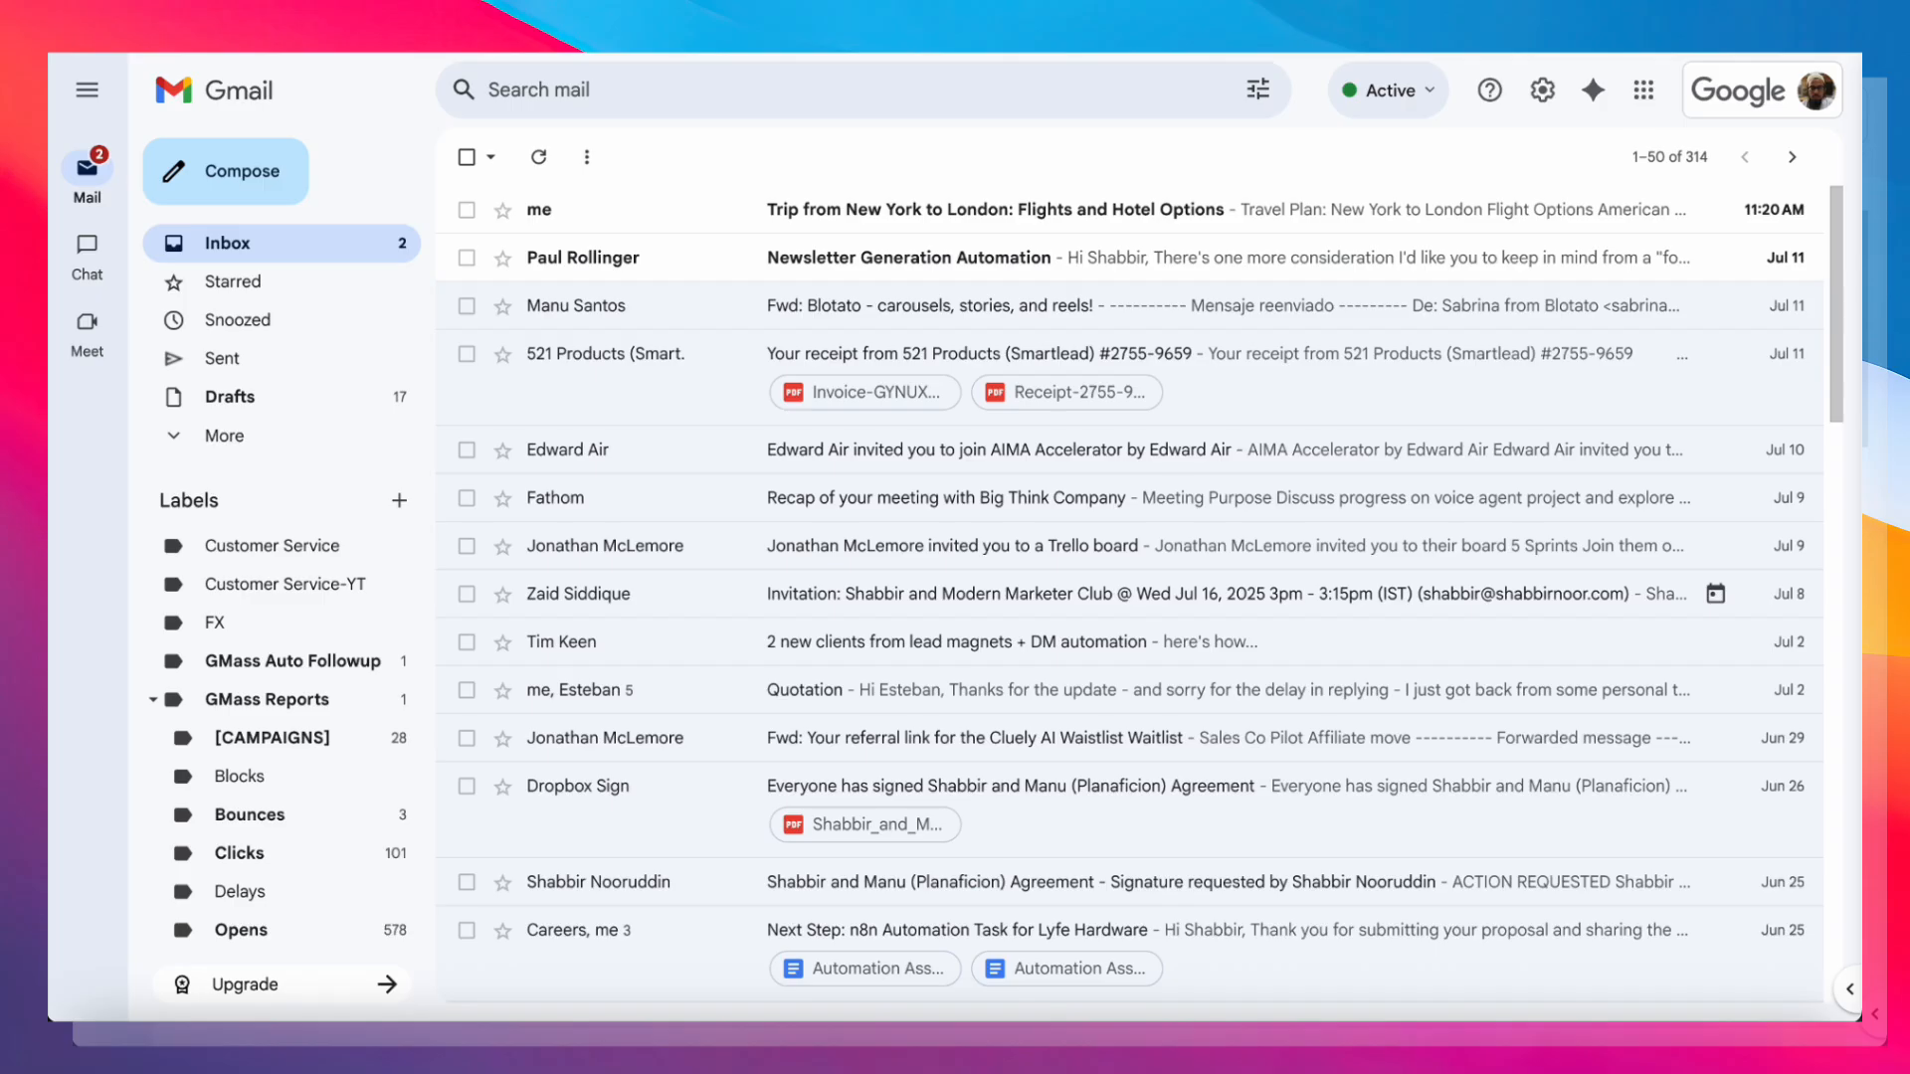
pyautogui.click(888, 206)
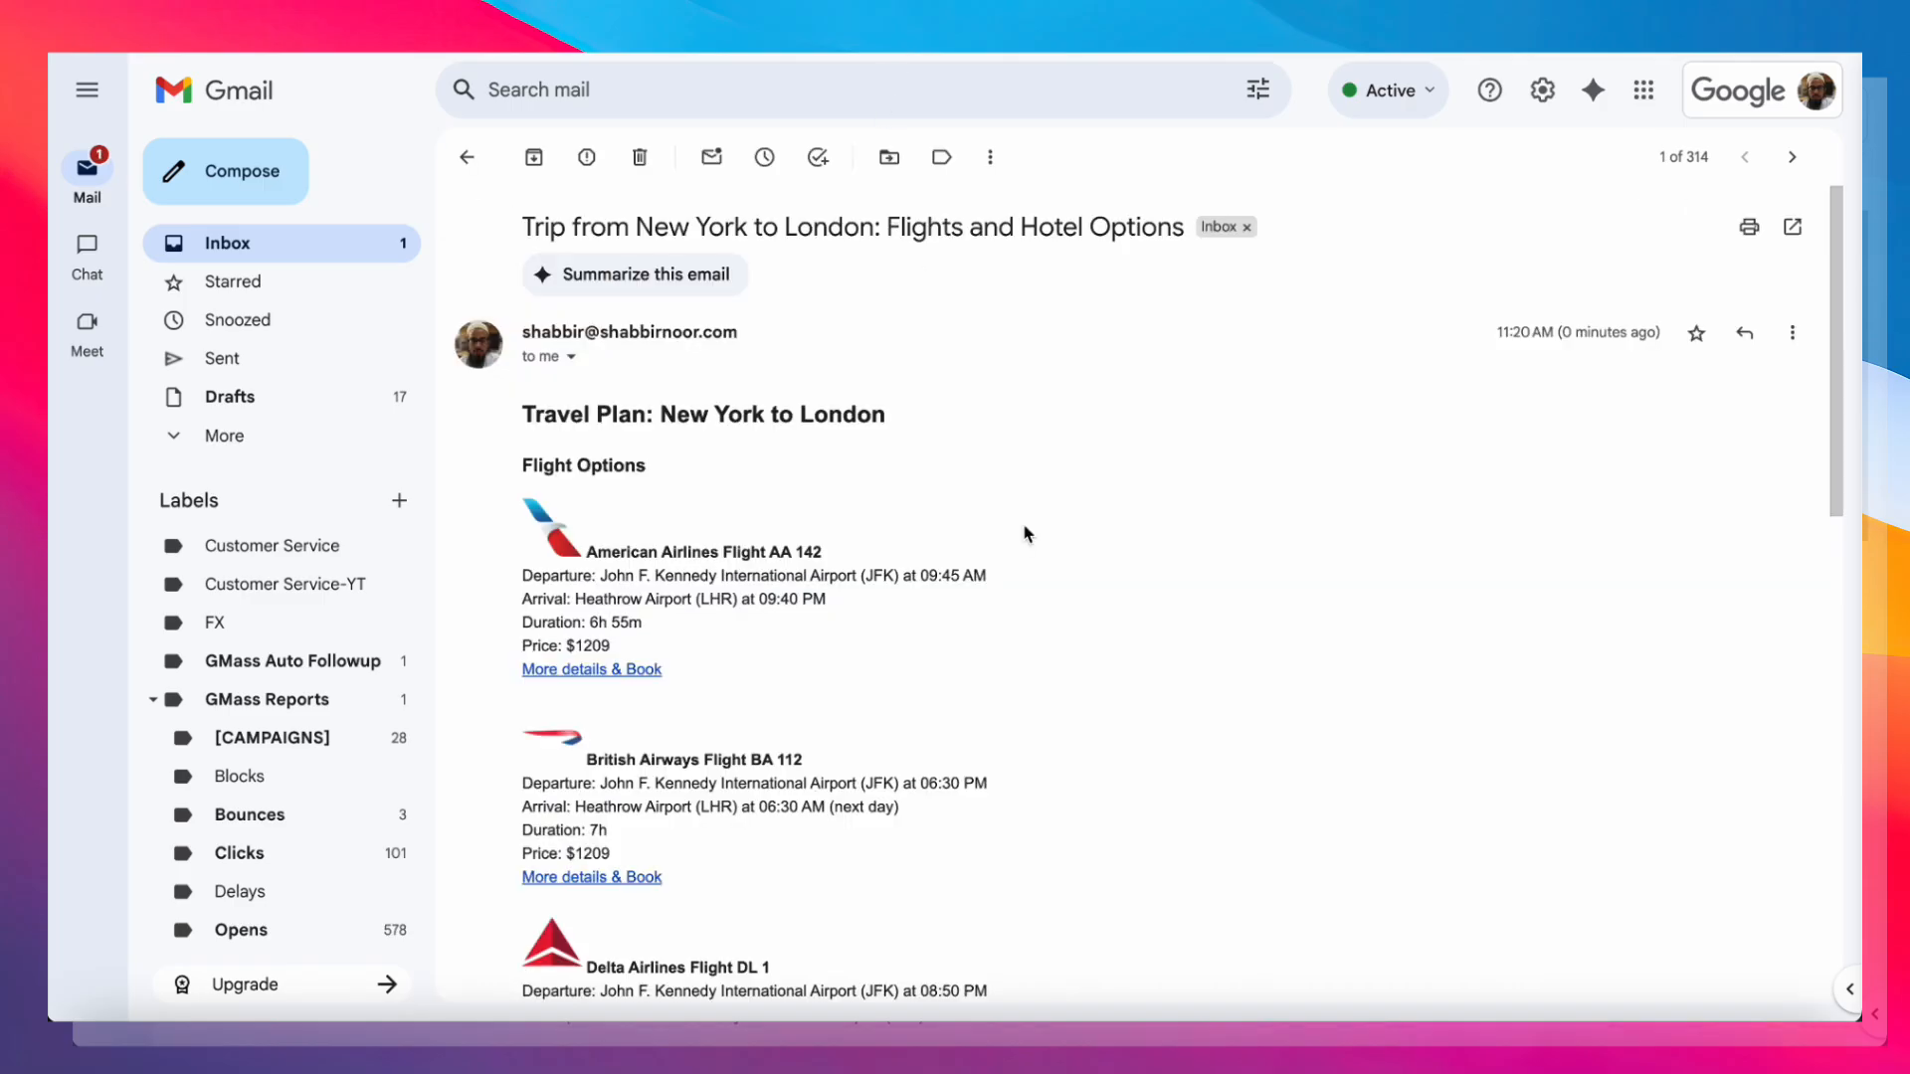
pyautogui.scroll(-3, 696, 434)
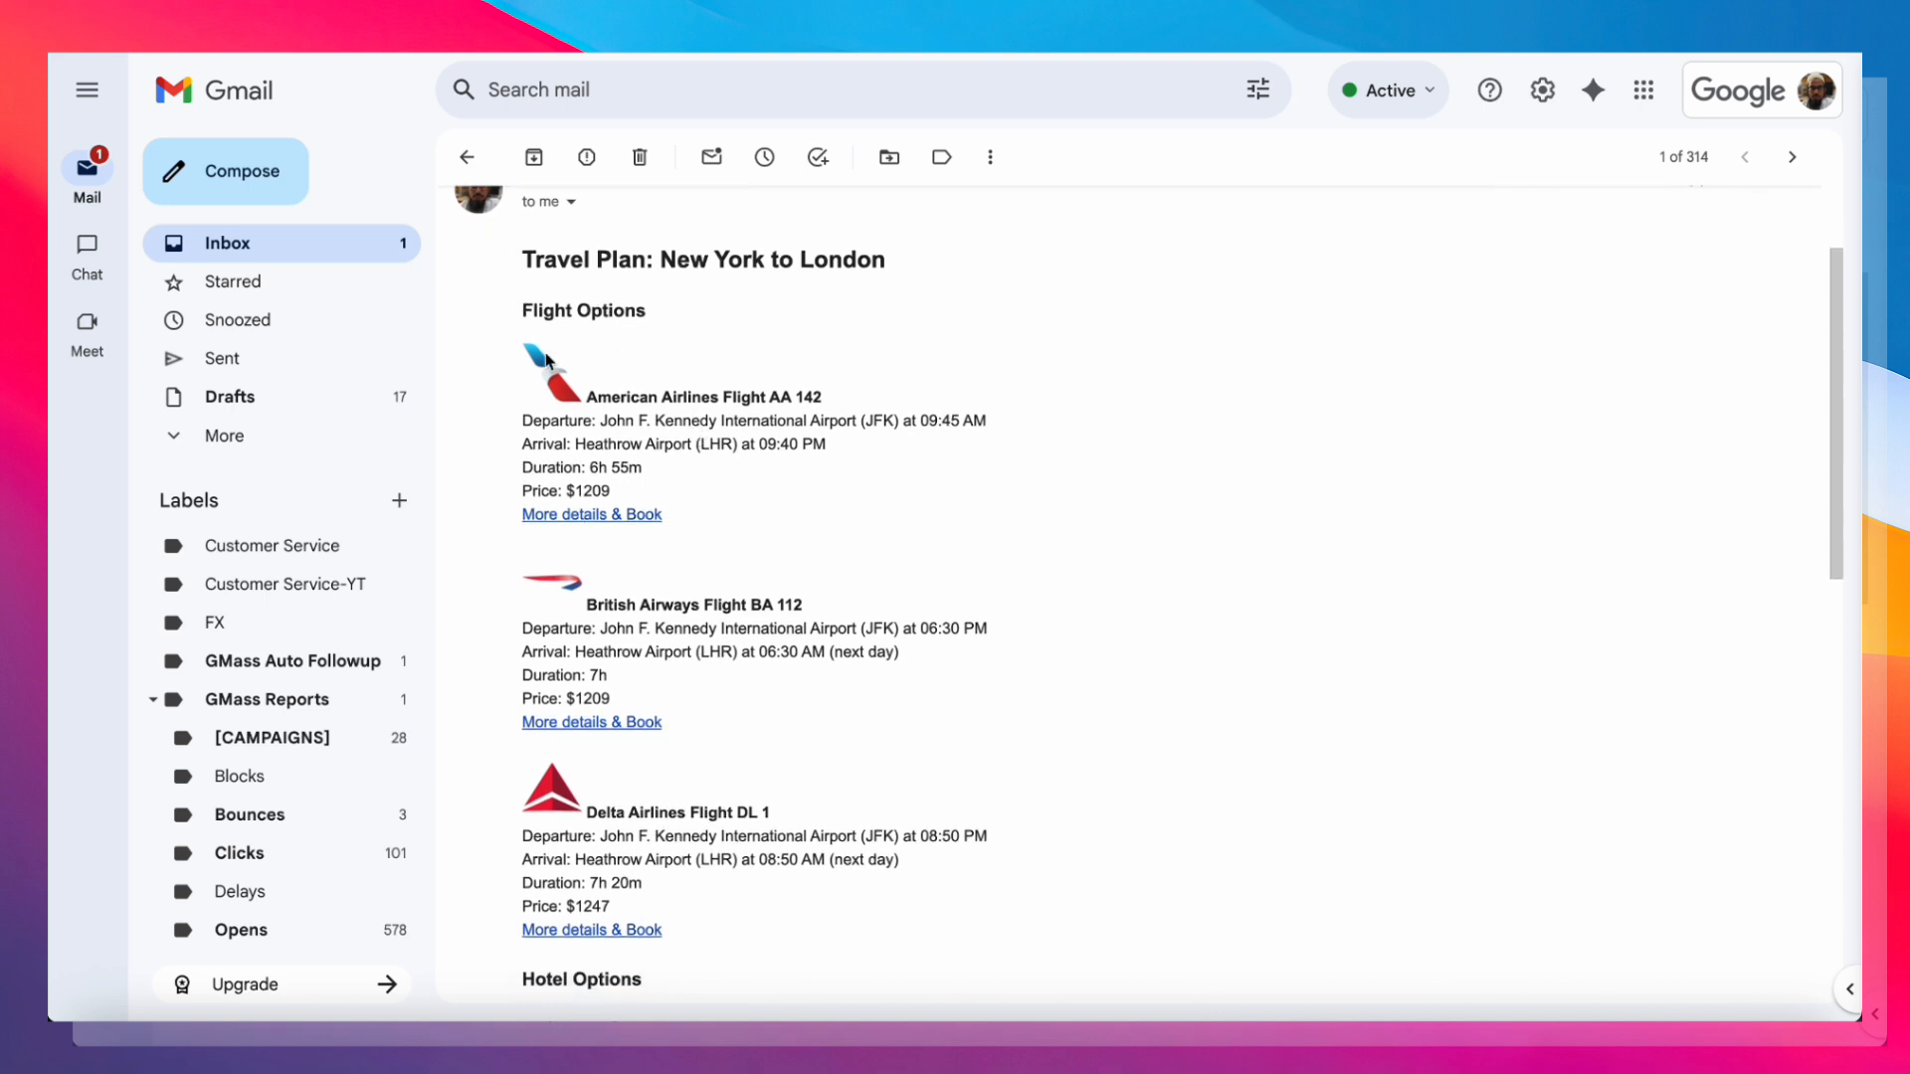
pyautogui.scroll(-3, 588, 438)
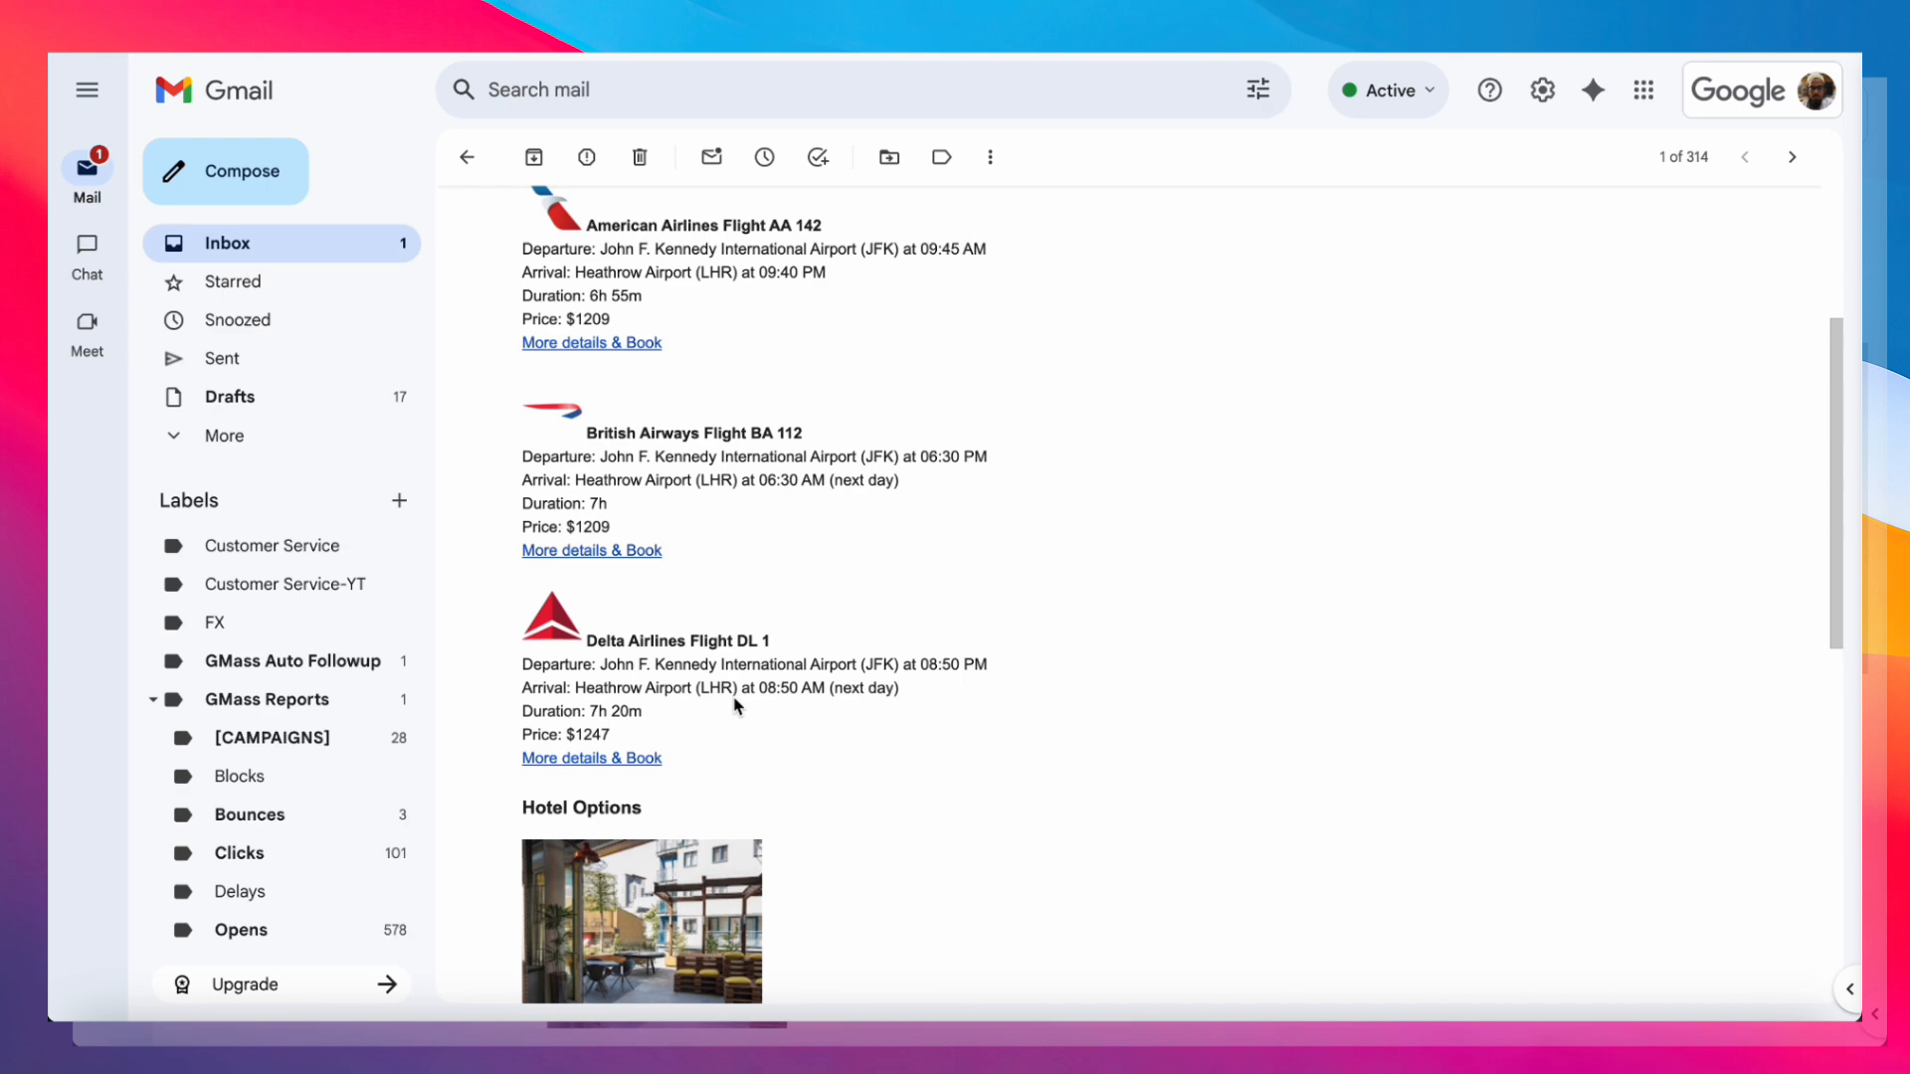
pyautogui.scroll(-7, 736, 704)
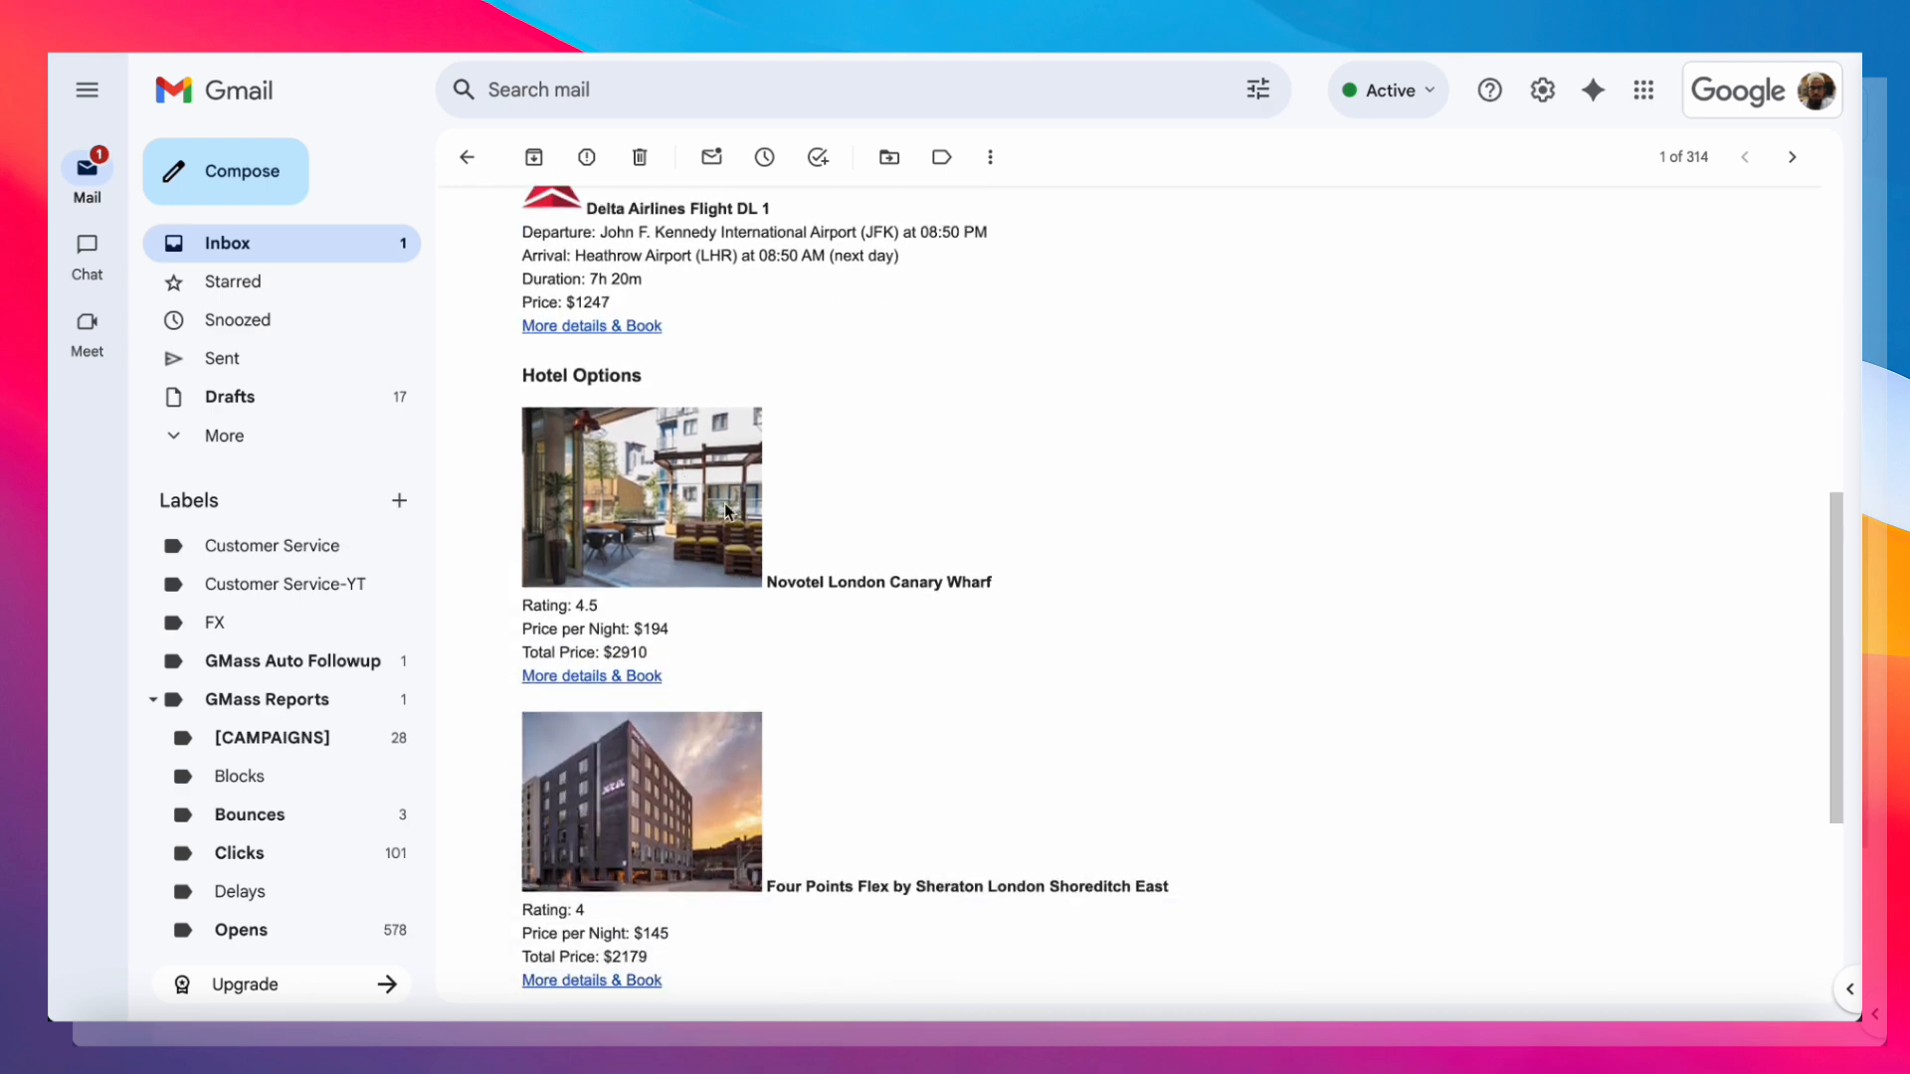
pyautogui.scroll(-6, 852, 555)
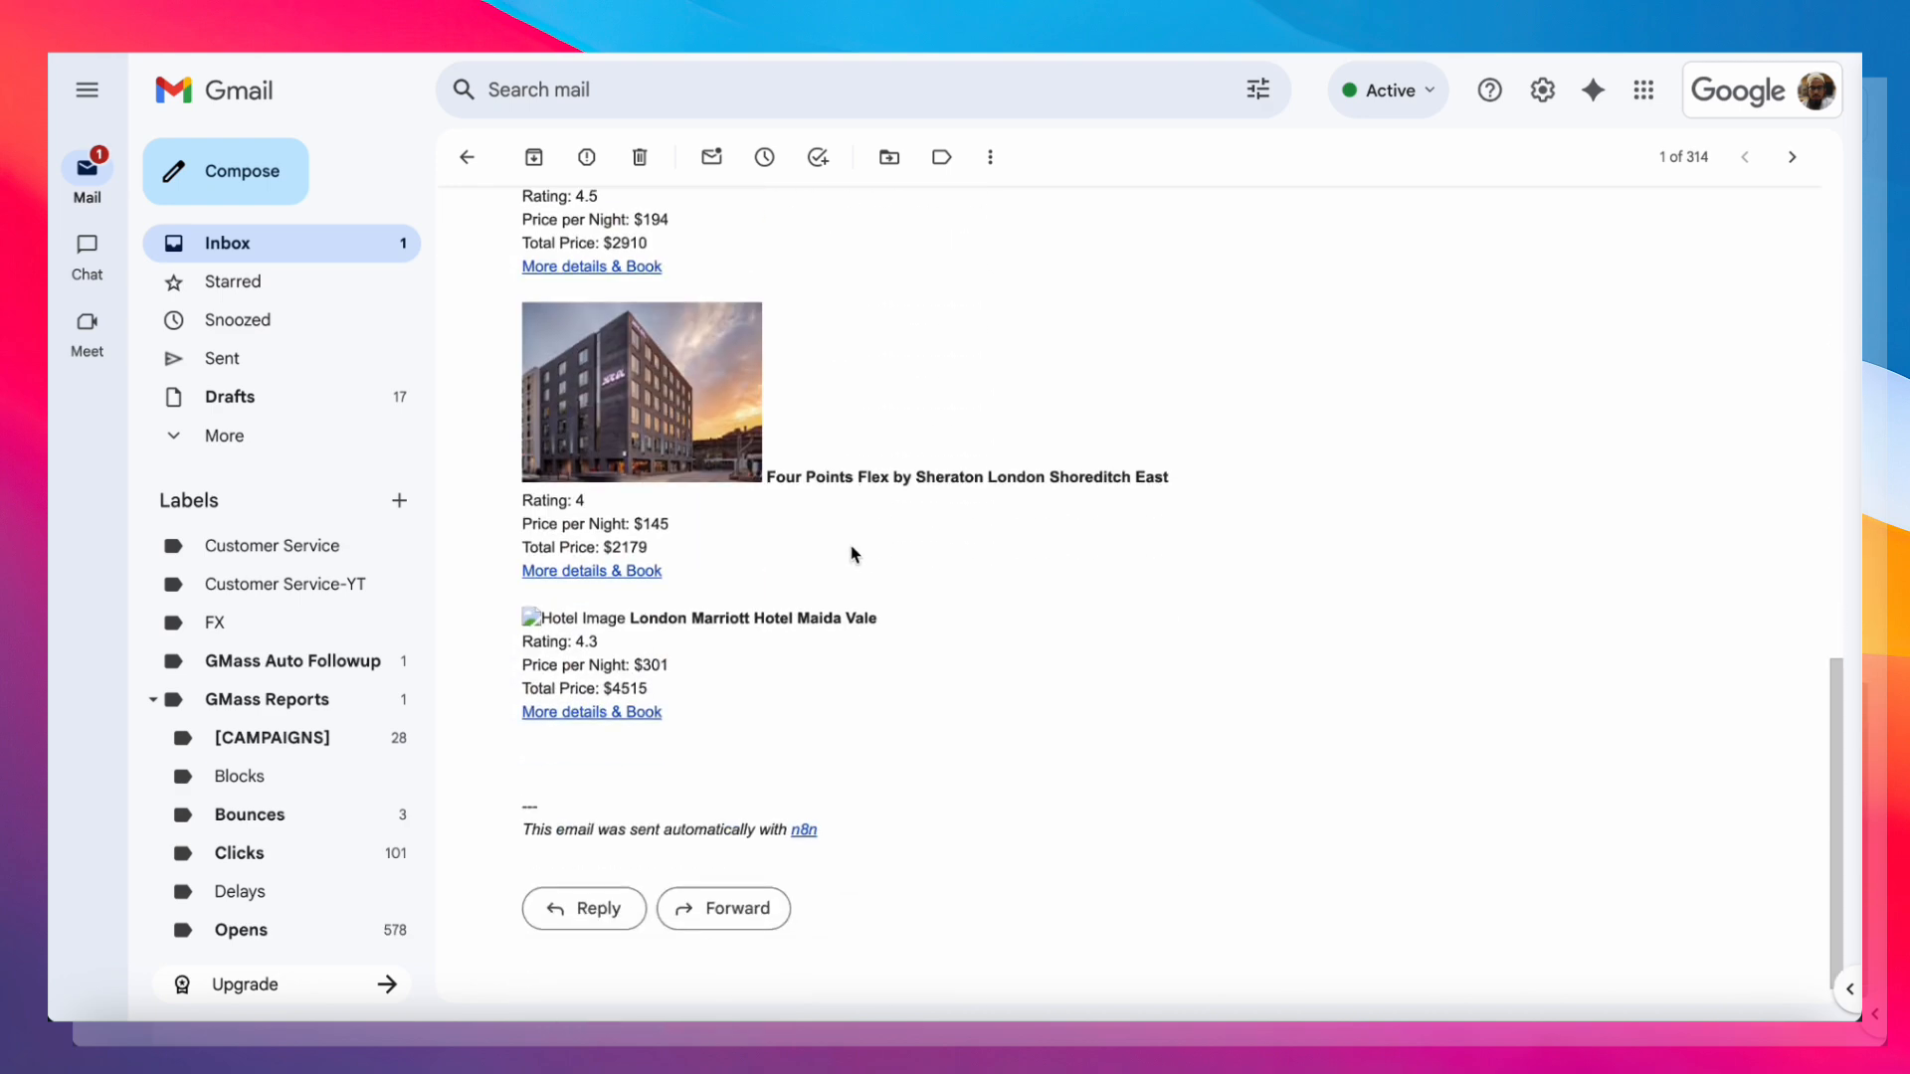
pyautogui.scroll(20, 852, 554)
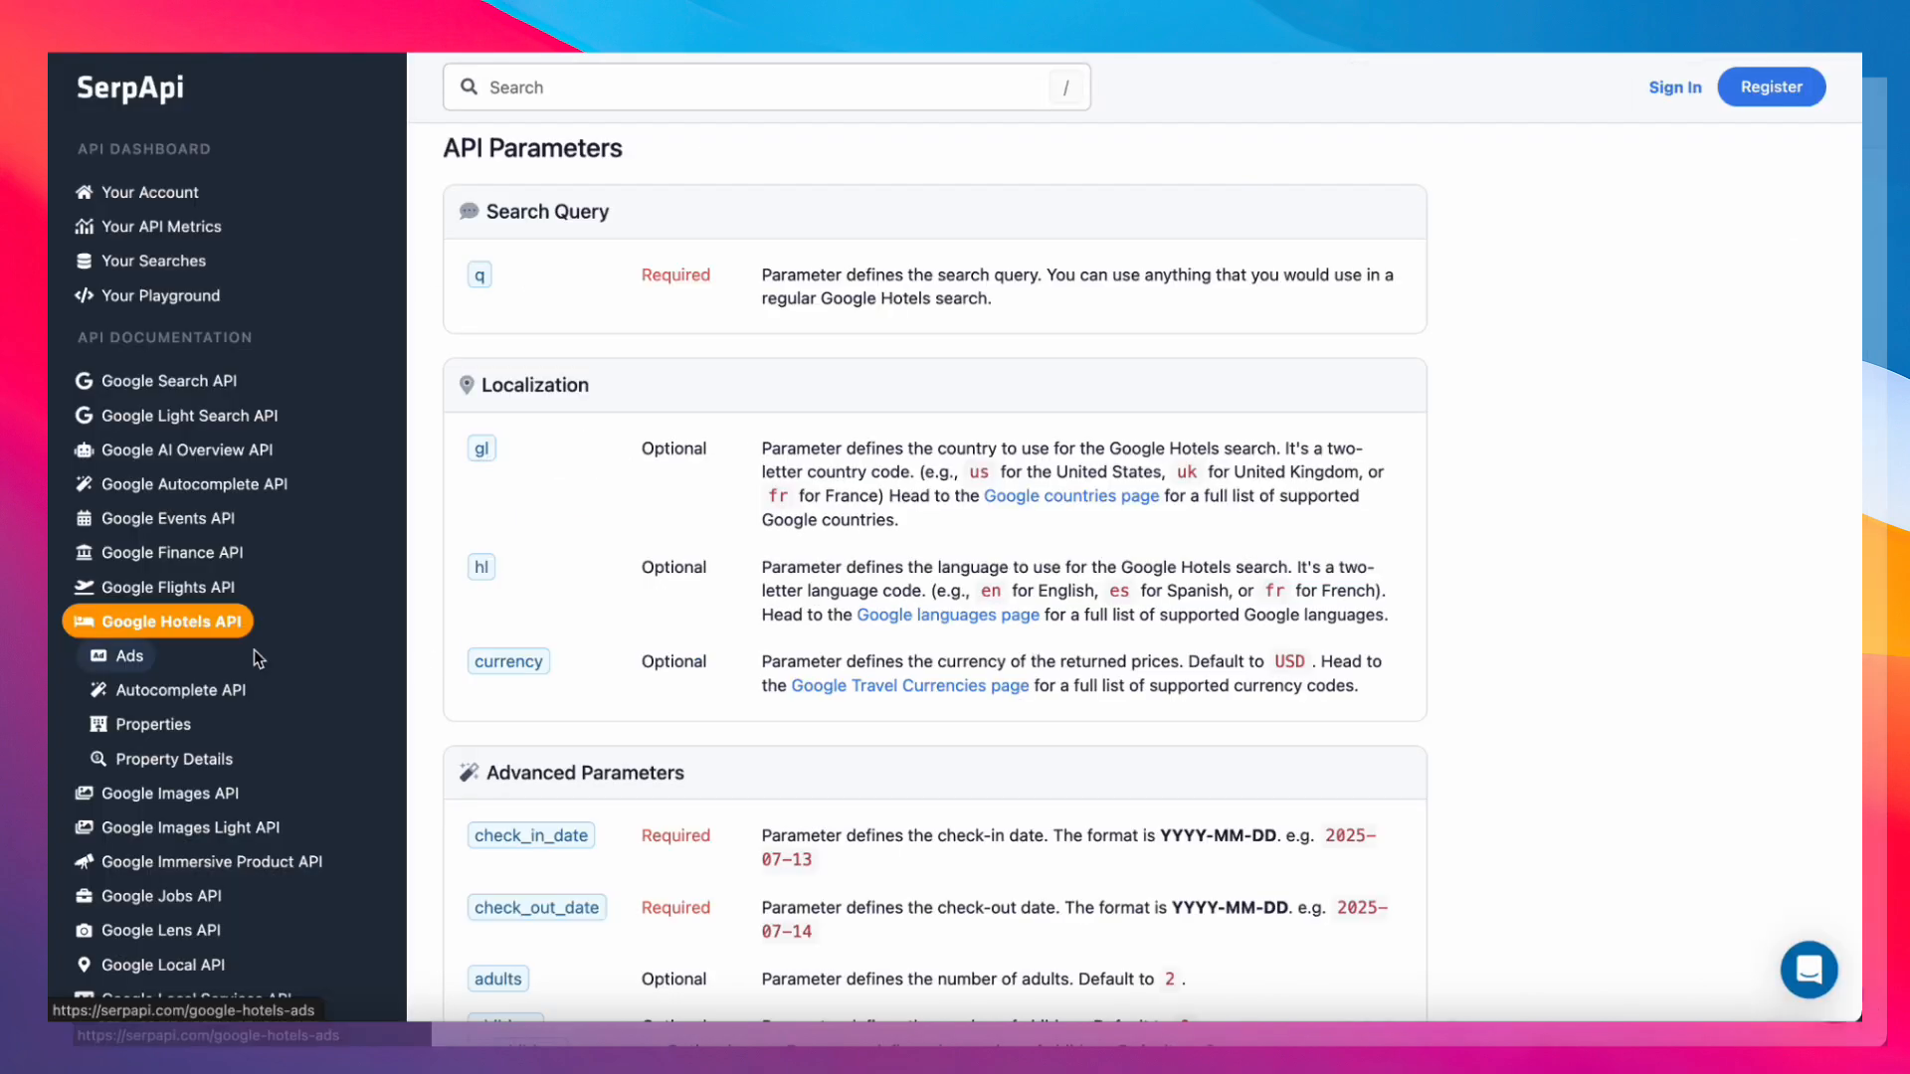
# Switch to the SerpApi documentation and review the Google Hotels API and Google Flights API pages.
pyautogui.scroll(-5, 254, 649)
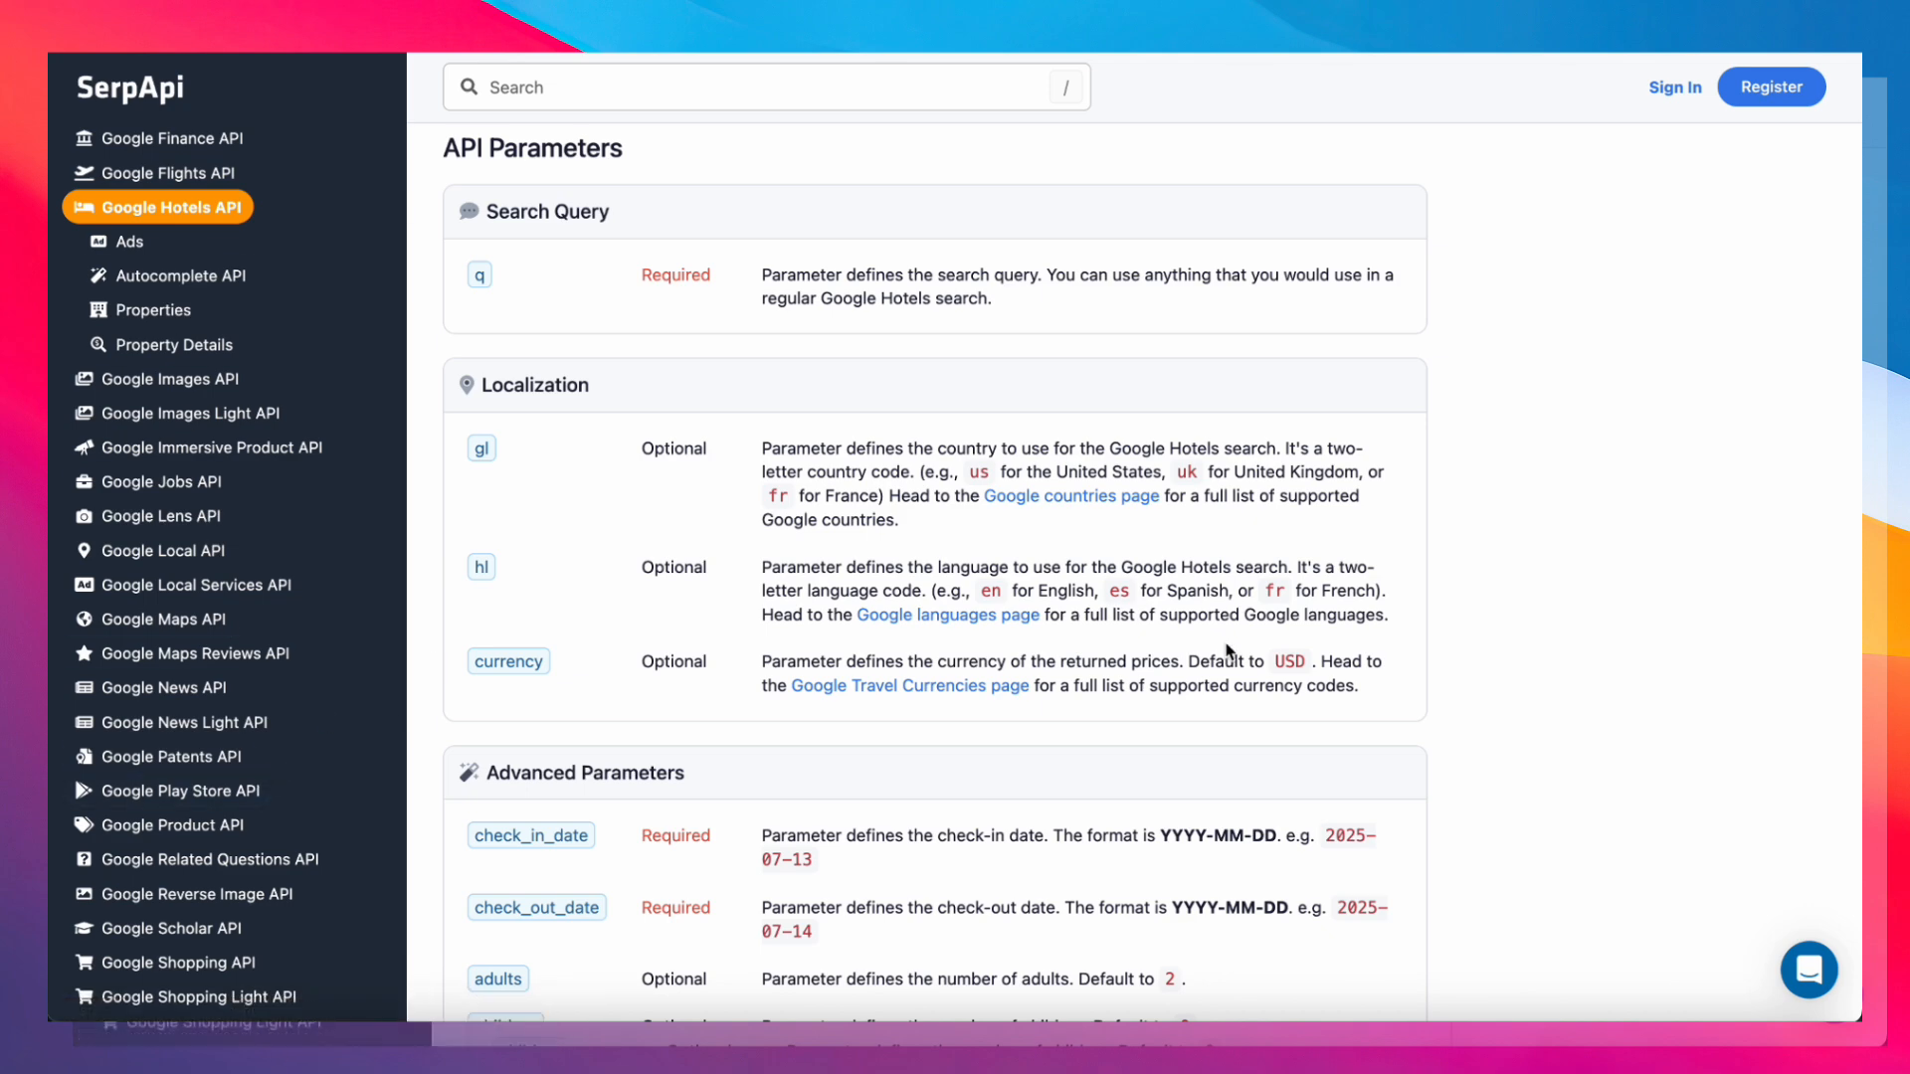
pyautogui.scroll(2, 1228, 652)
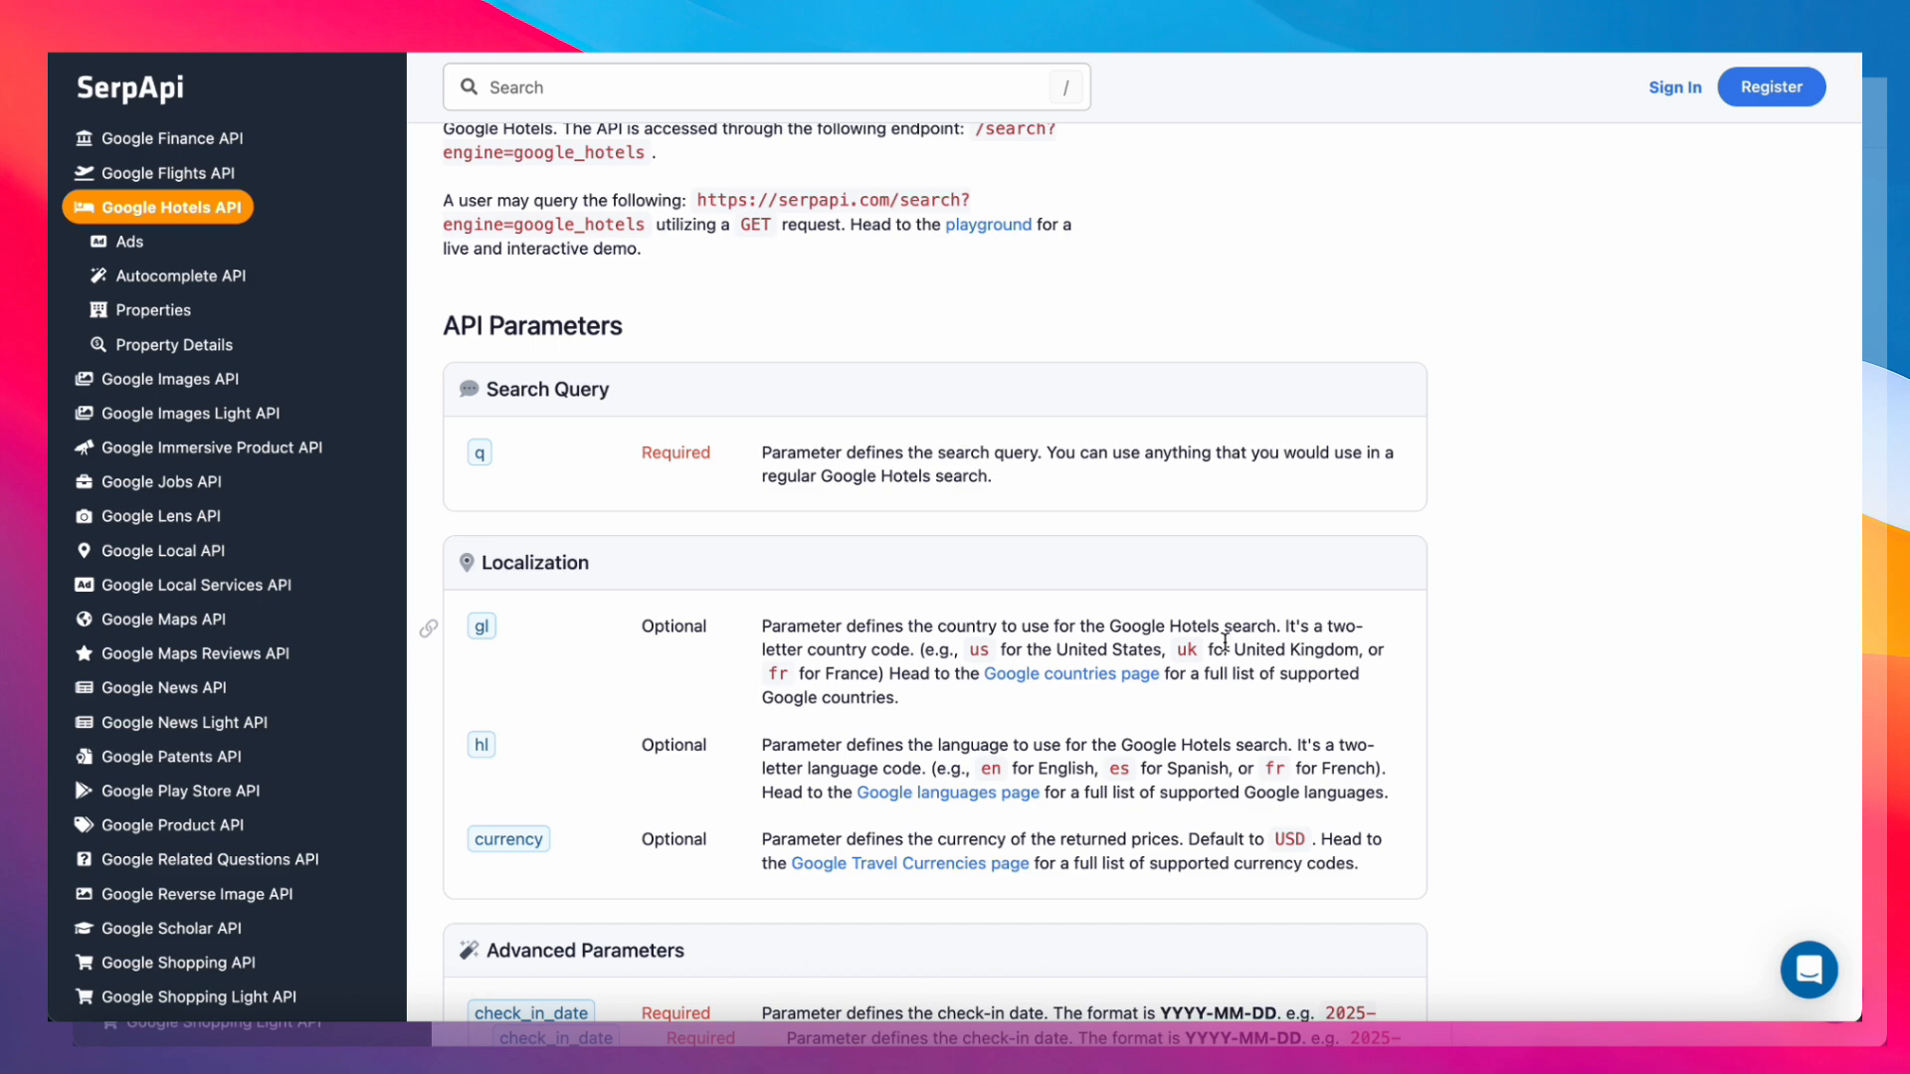
pyautogui.scroll(2, 1279, 498)
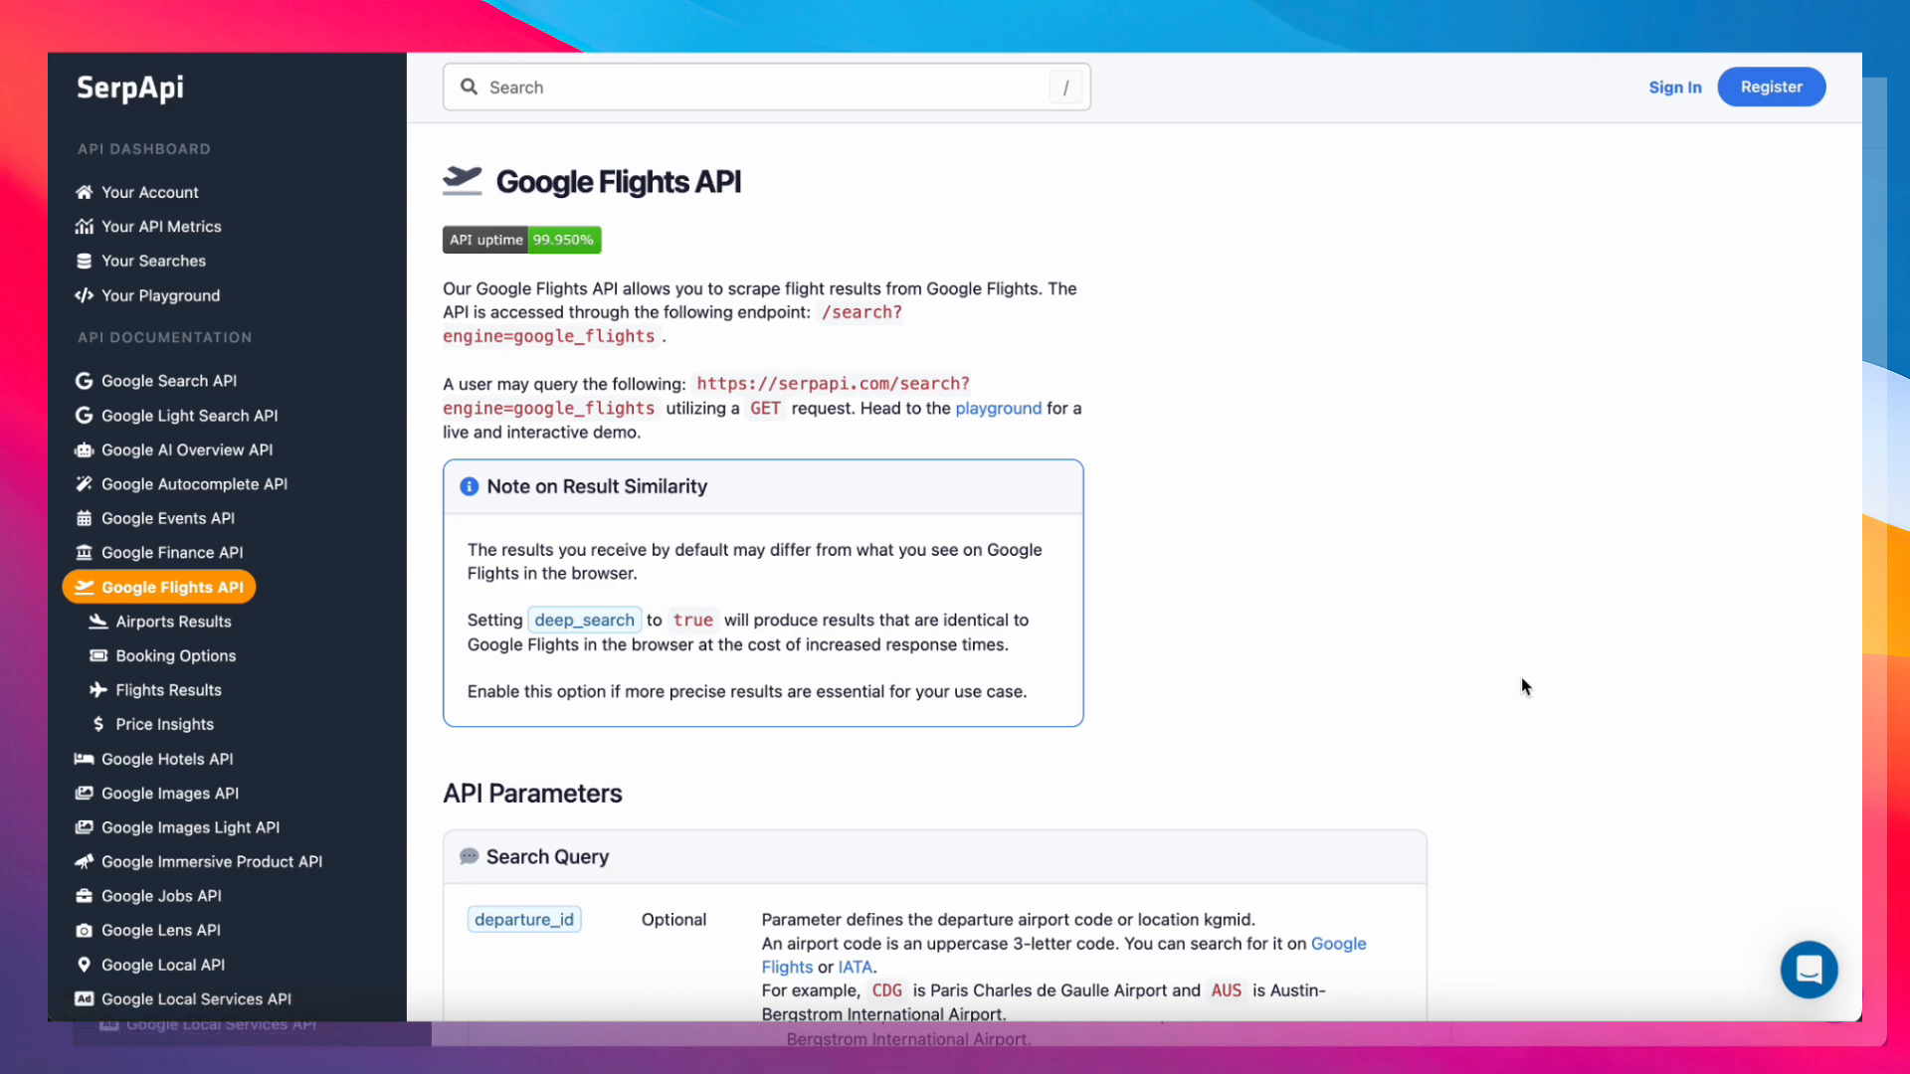
pyautogui.scroll(-2, 1526, 686)
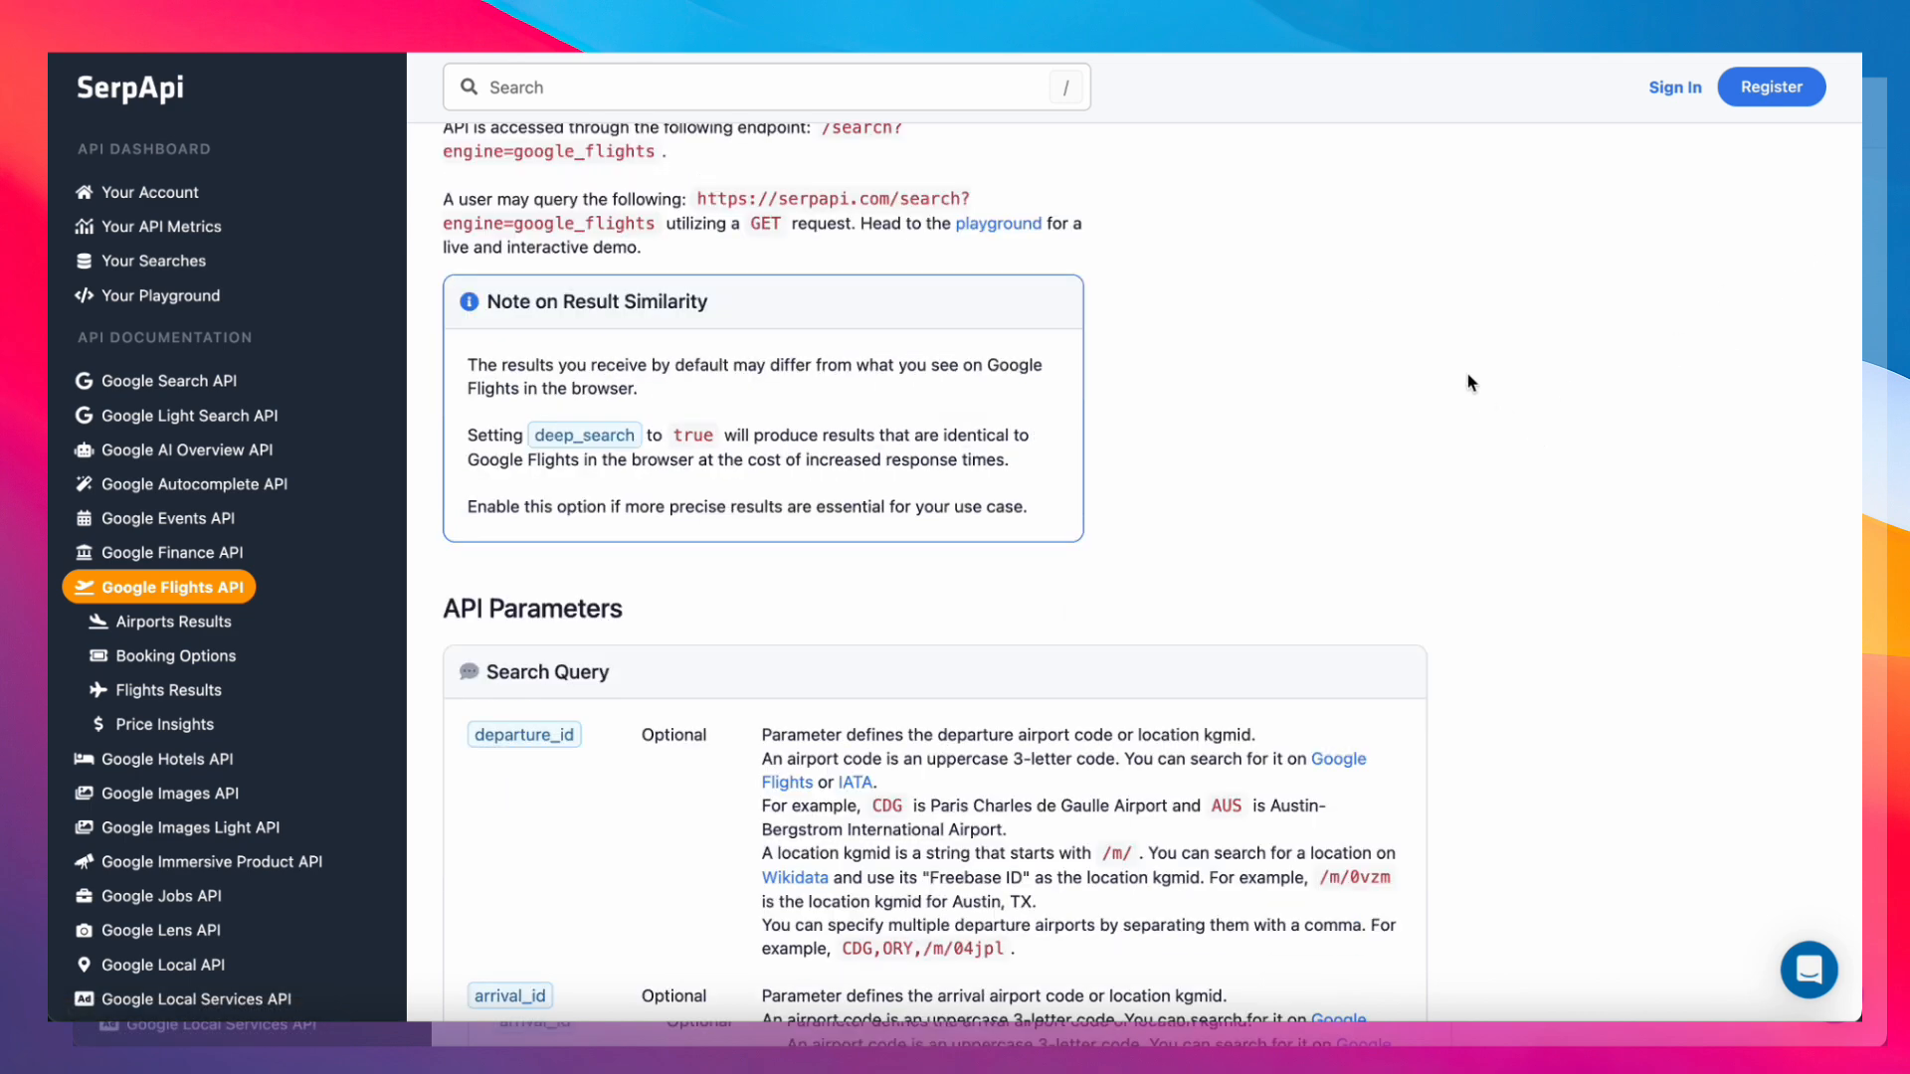
pyautogui.scroll(-10, 288, 697)
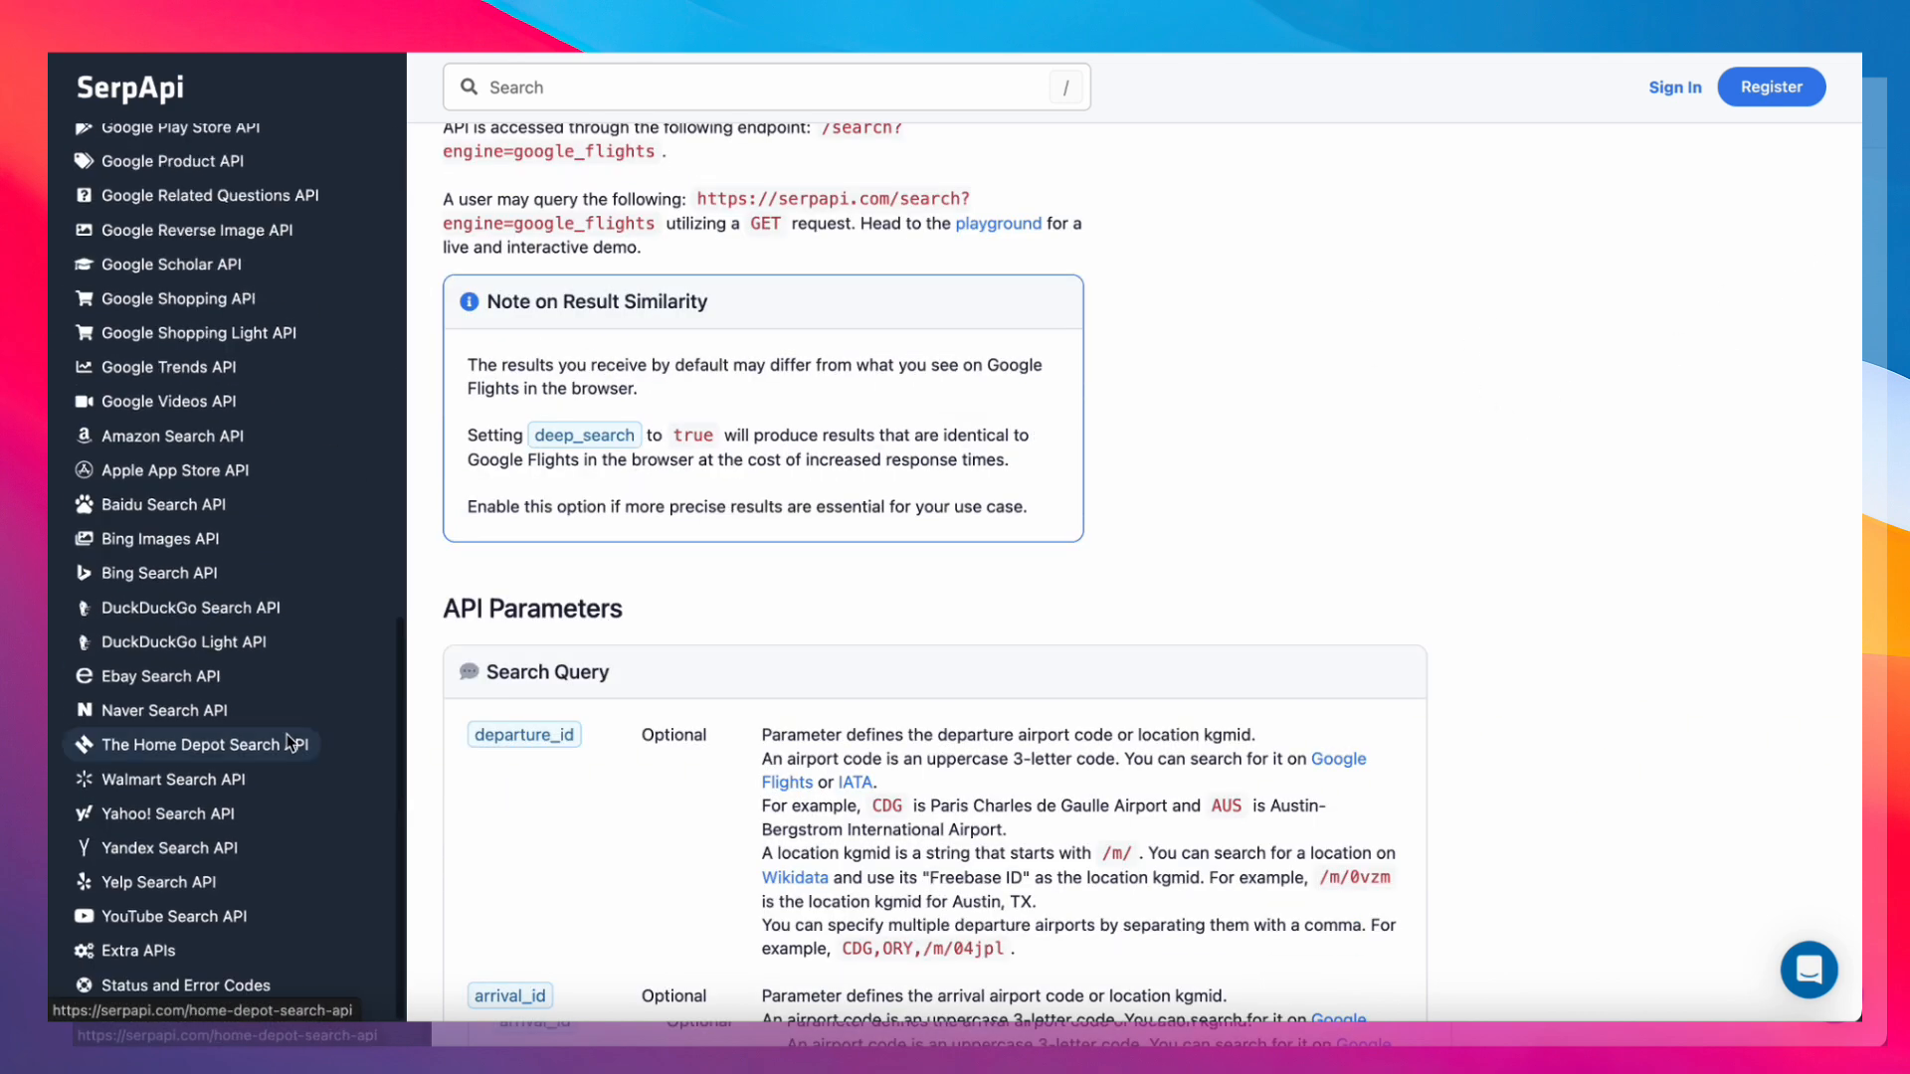
pyautogui.scroll(10, 289, 744)
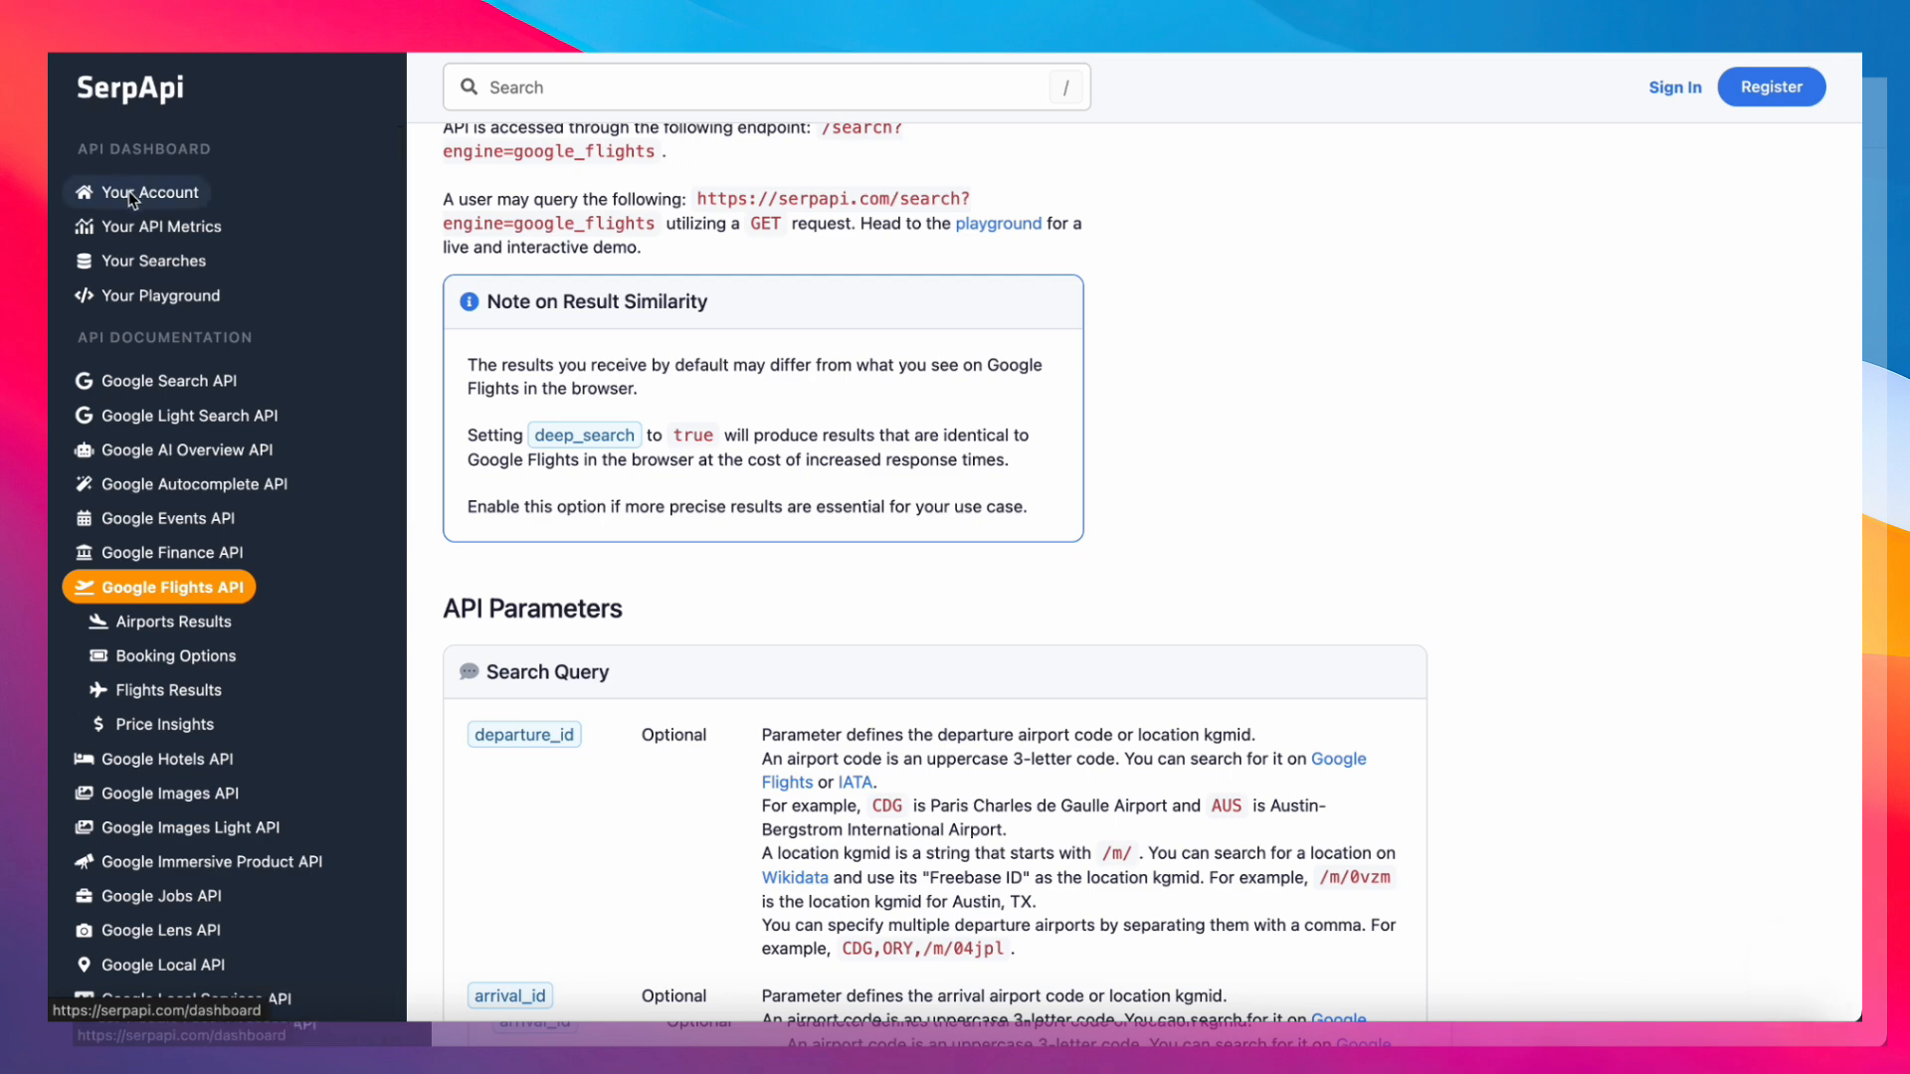
pyautogui.click(128, 191)
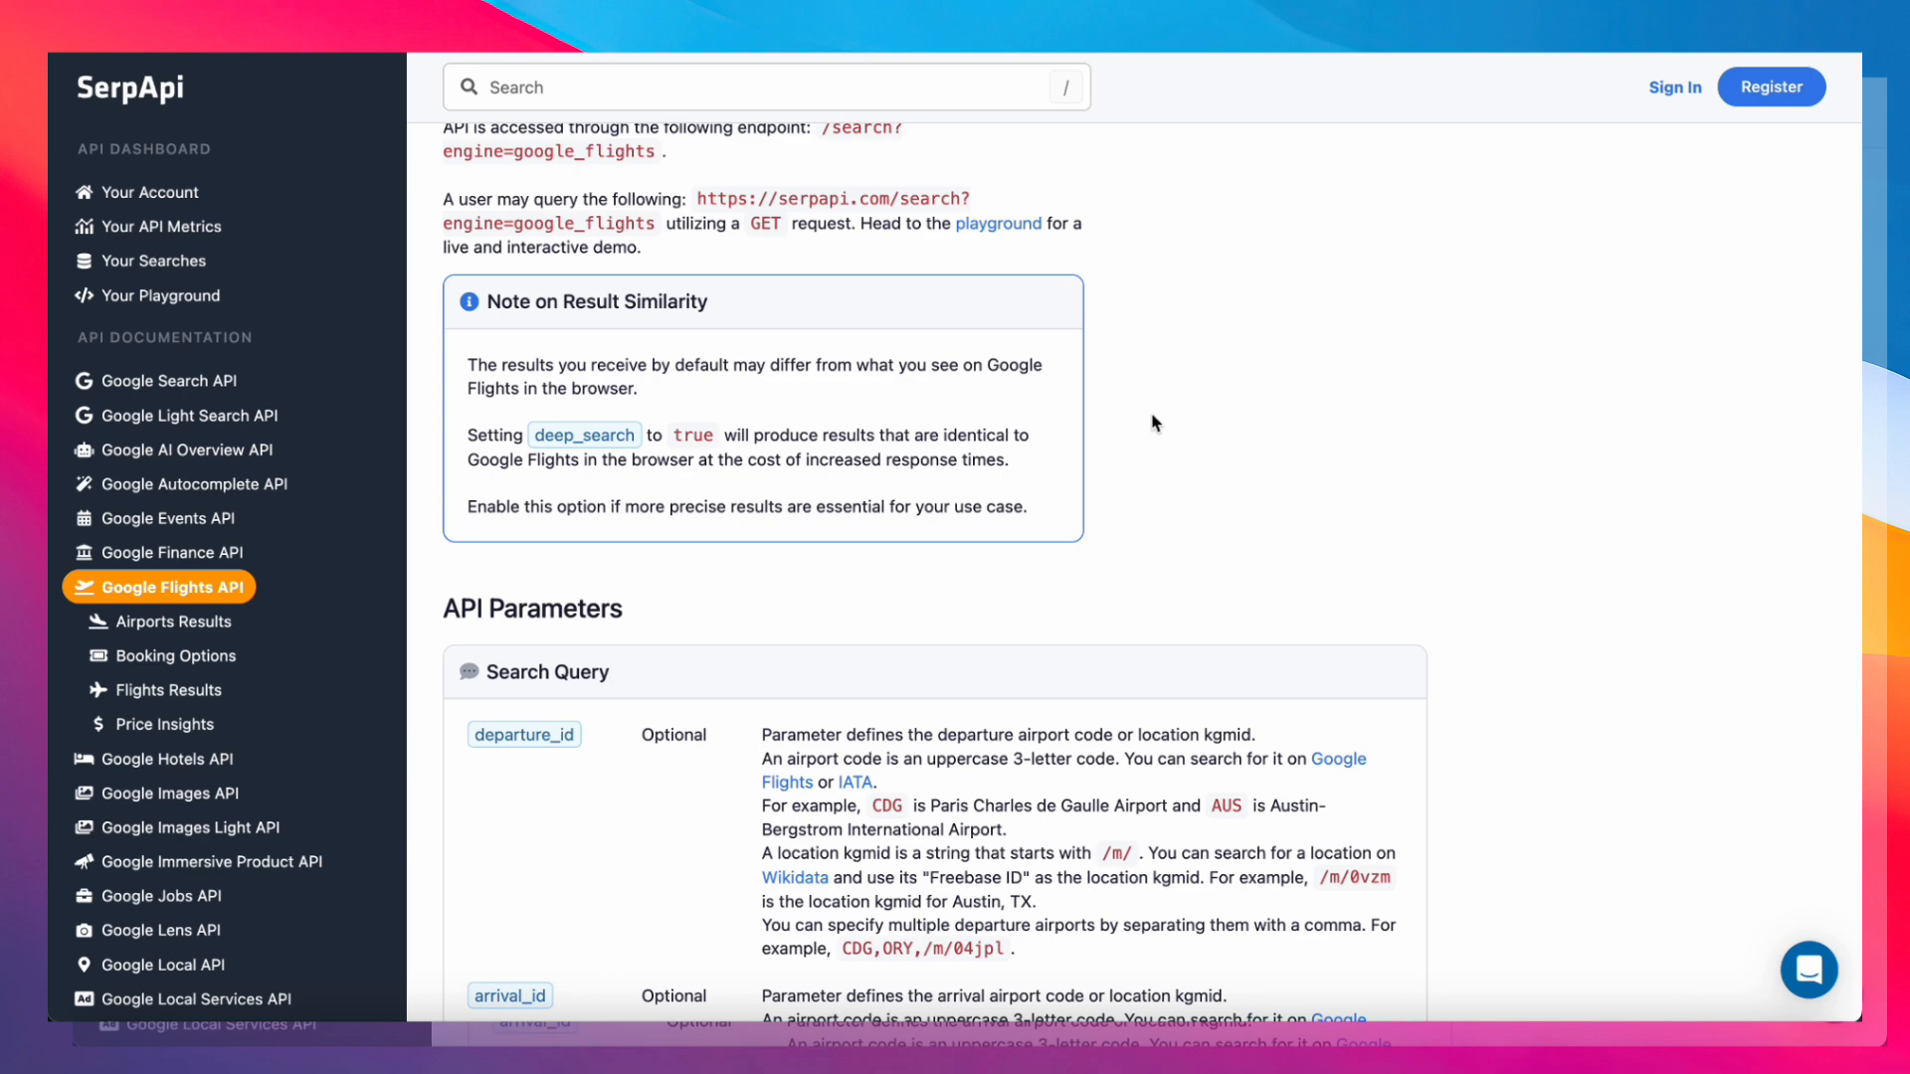
pyautogui.scroll(4, 1152, 418)
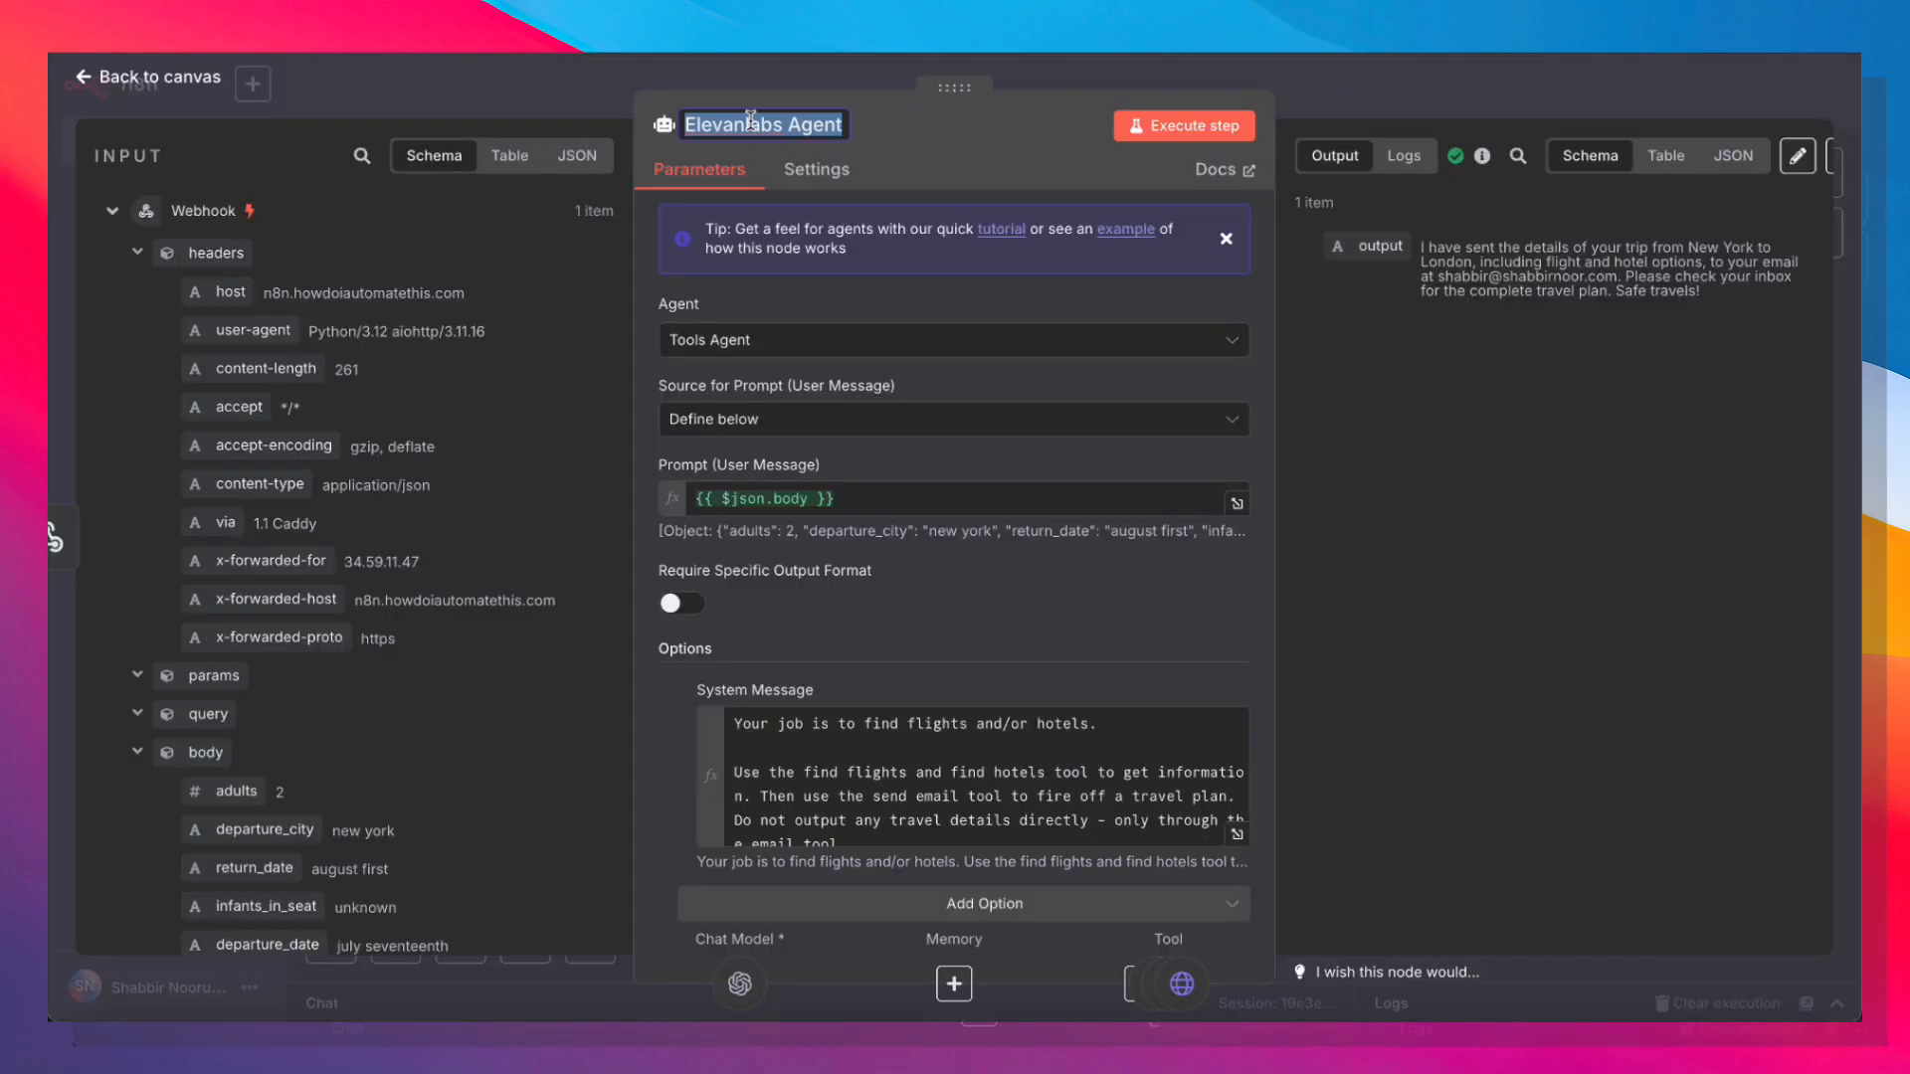
# Correct the agent node's name to Elevenlabs Agent in n8n and return to the canvas.
pyautogui.click(736, 127)
pyautogui.press('BackSpace')
pyautogui.write('e')
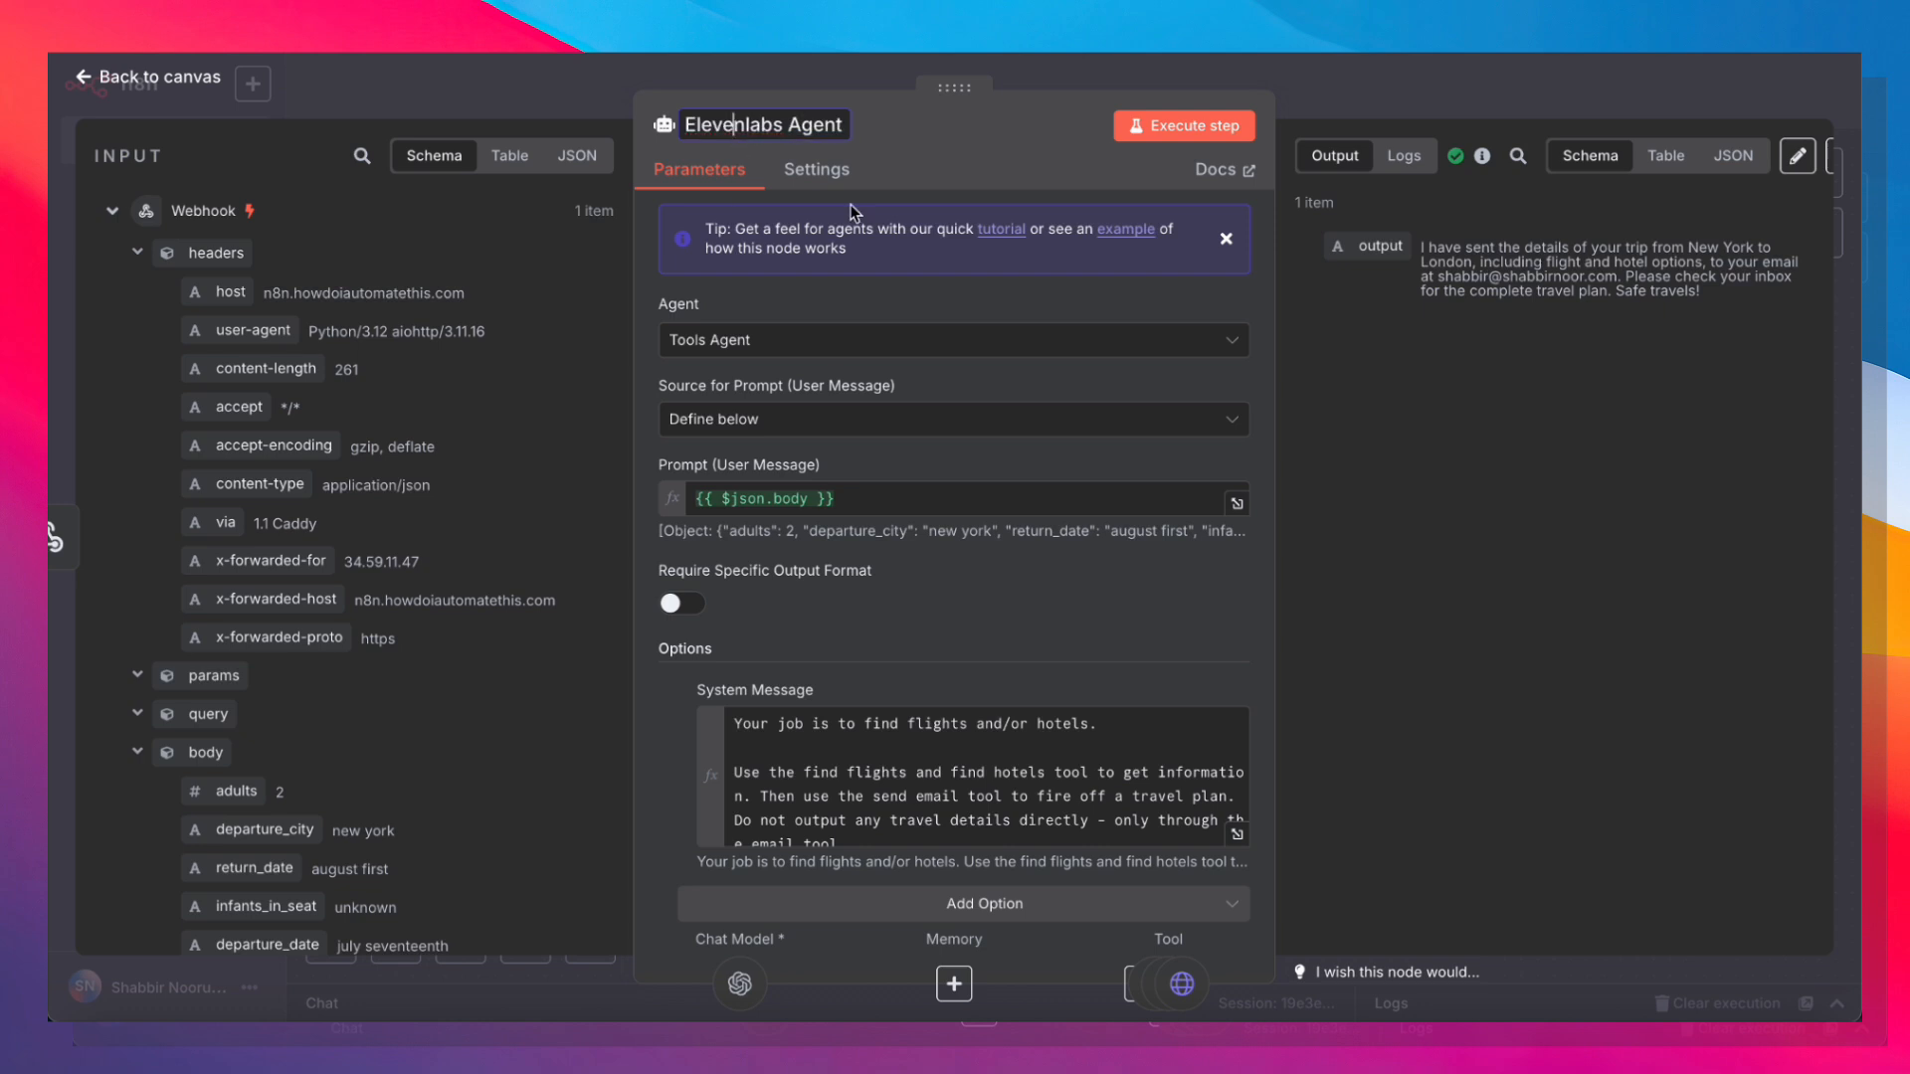
pyautogui.click(1494, 82)
# Move the Webhook node up and closer to the Elevenlabs Agent node, level with it.
pyautogui.scroll(-2, 1277, 590)
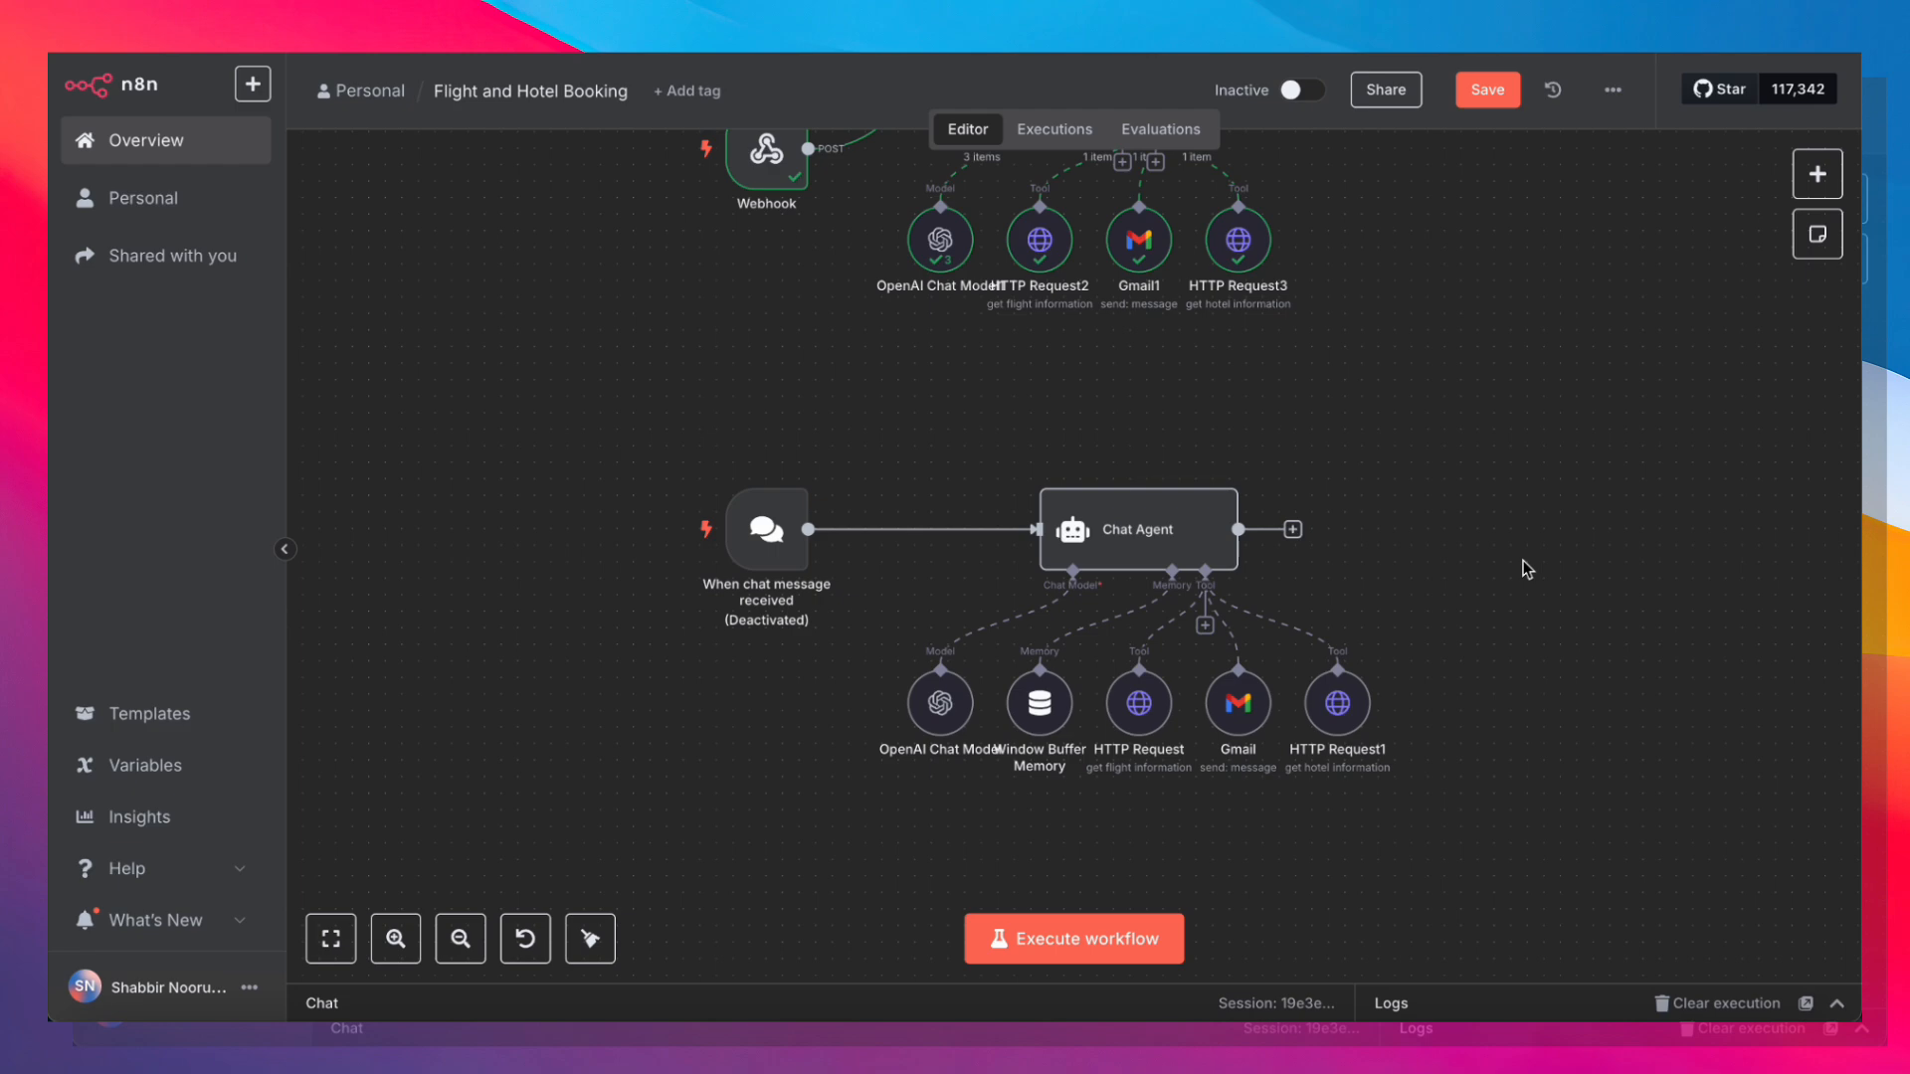
pyautogui.scroll(3, 1527, 570)
pyautogui.scroll(-2, 1527, 568)
pyautogui.hscroll(-2, 1527, 568)
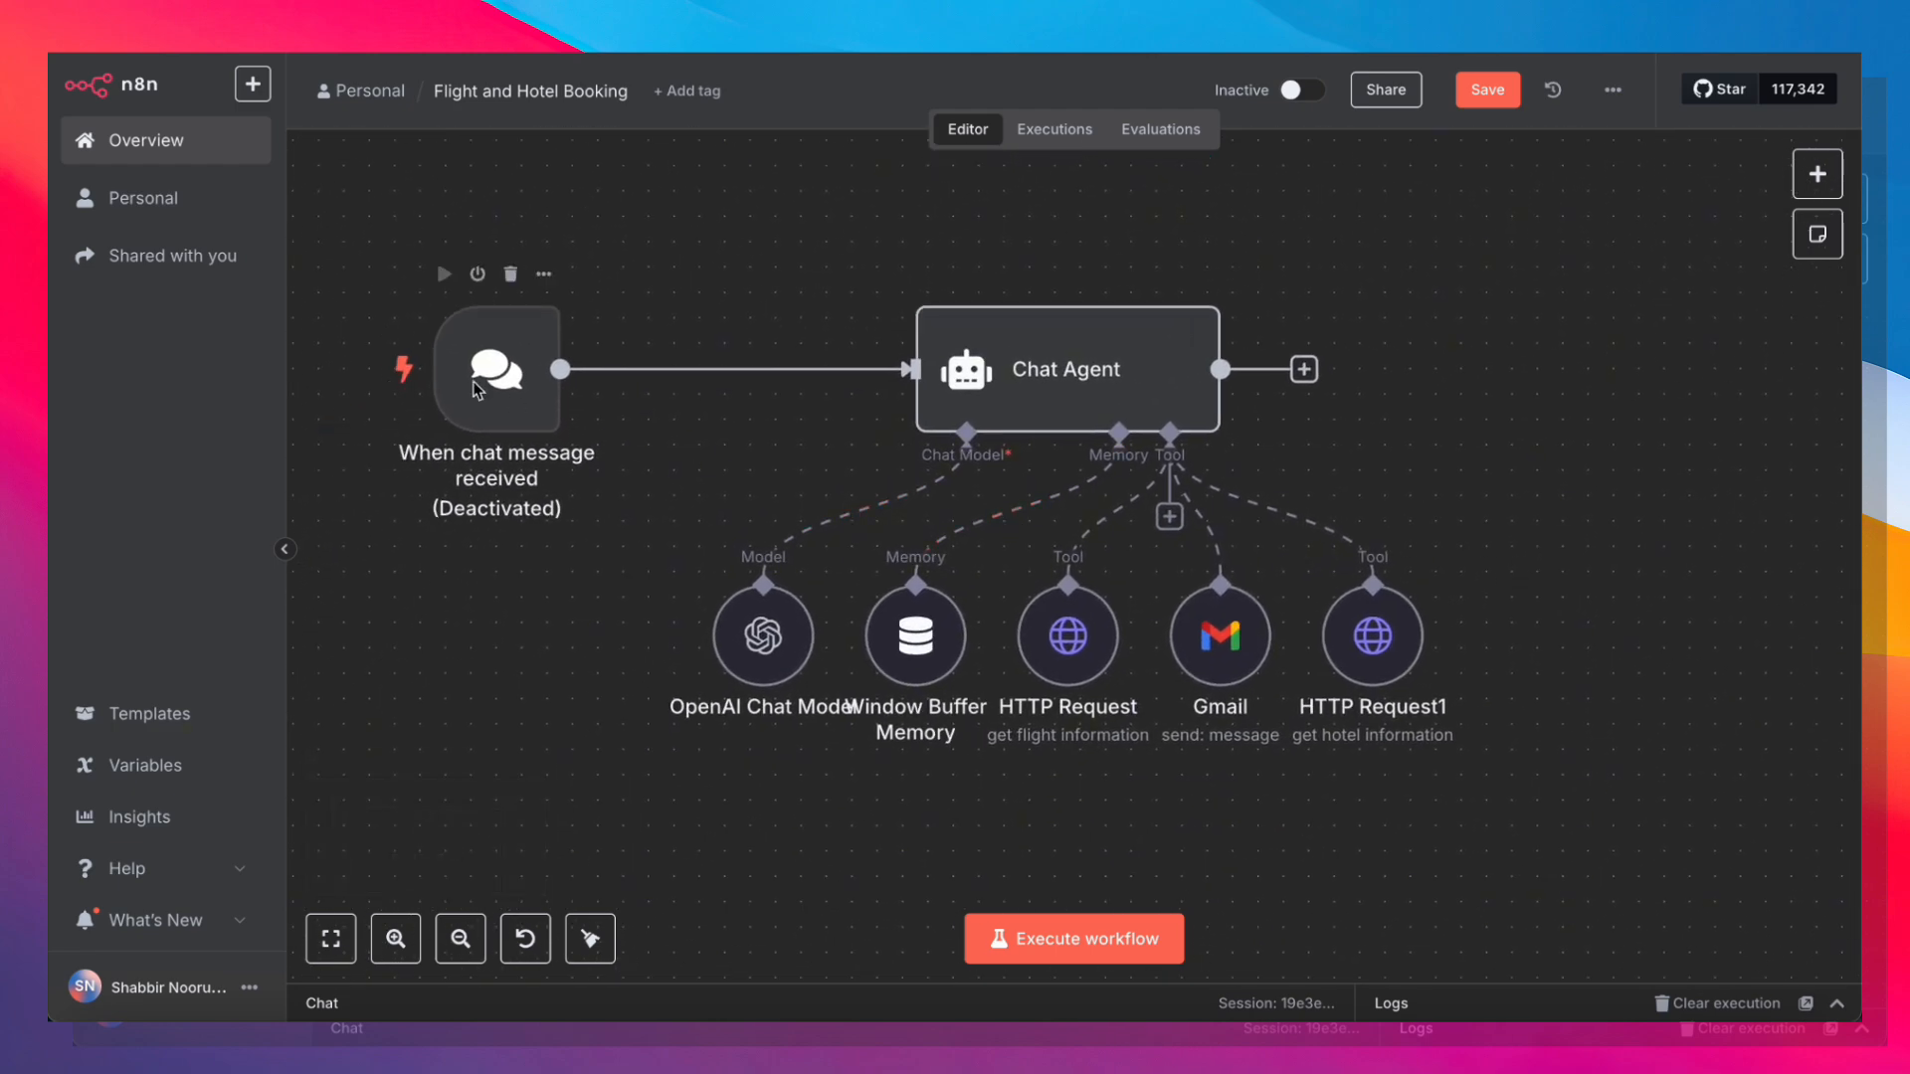
pyautogui.scroll(8, 648, 516)
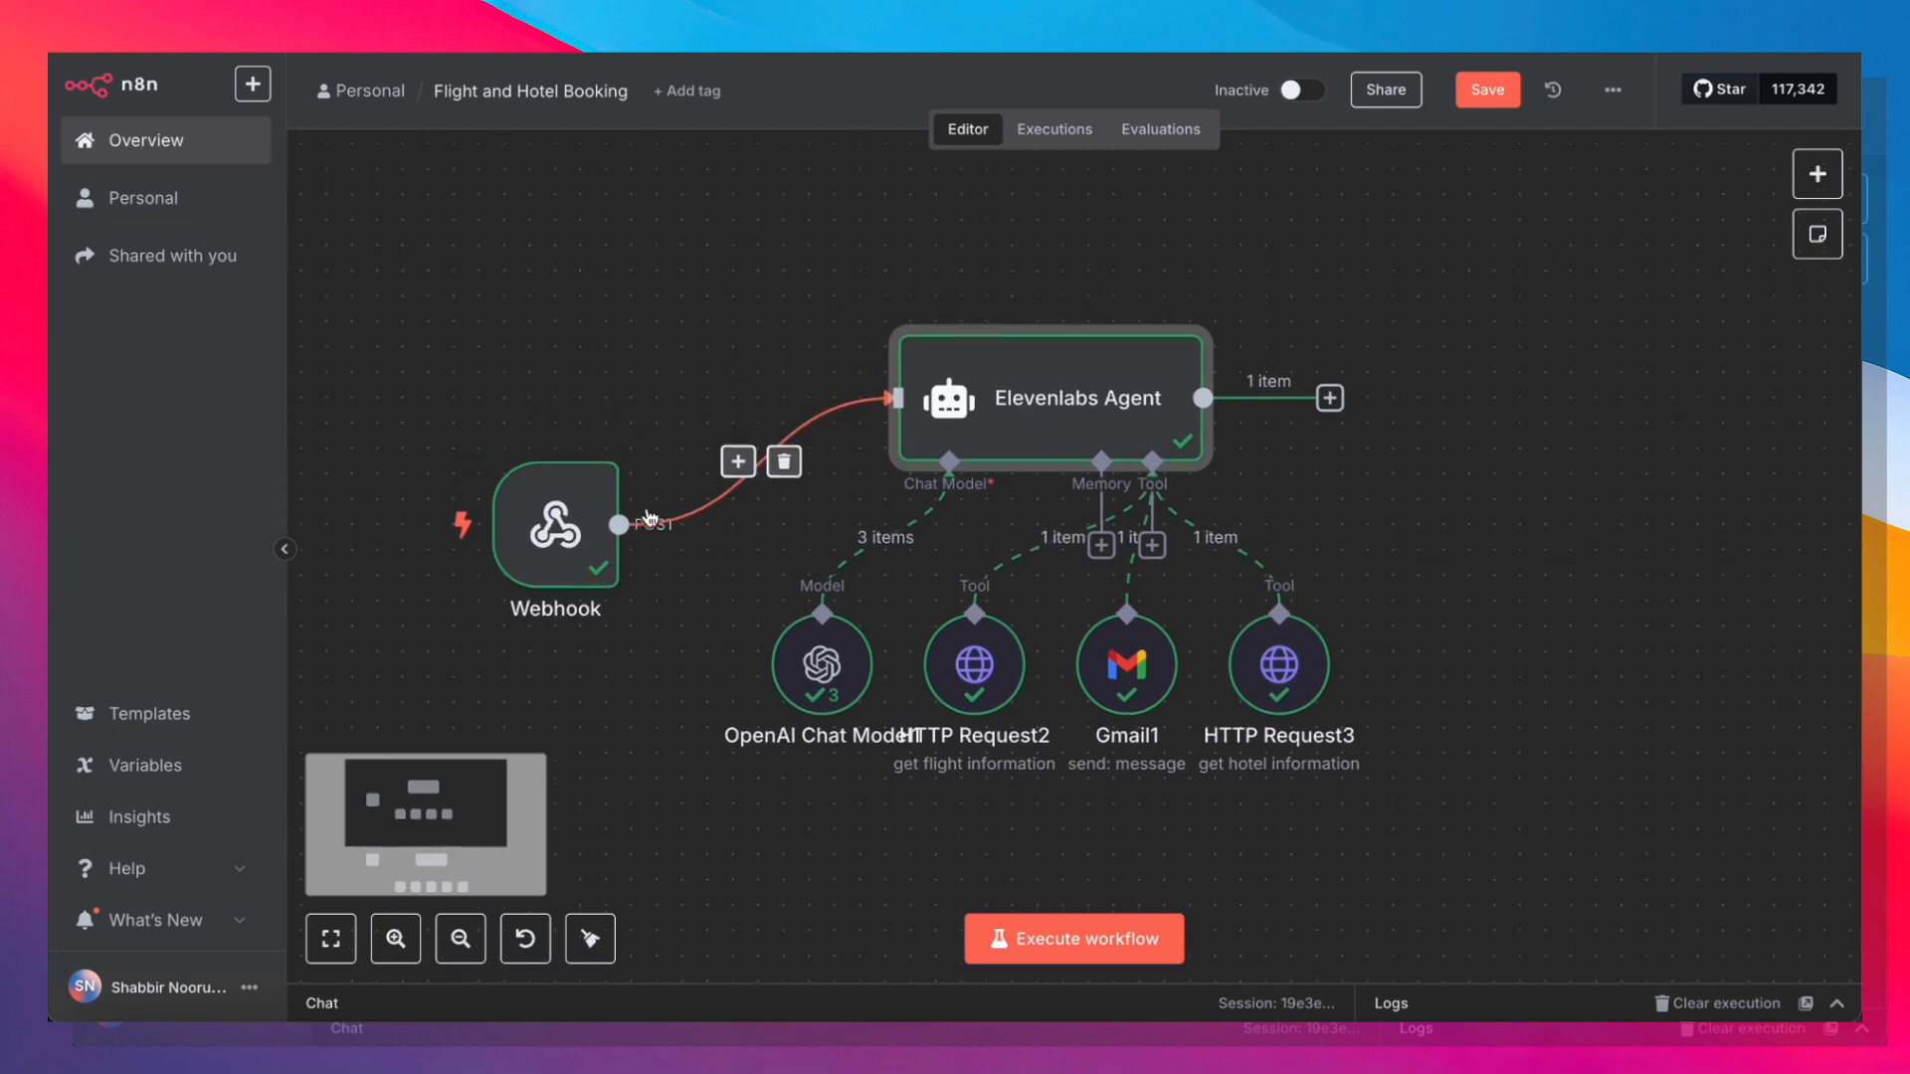
pyautogui.moveTo(542, 547); pyautogui.dragTo(643, 417)
# Activate the "When chat message received" trigger and move it closer to the Chat Agent node.
pyautogui.scroll(-5, 635, 768)
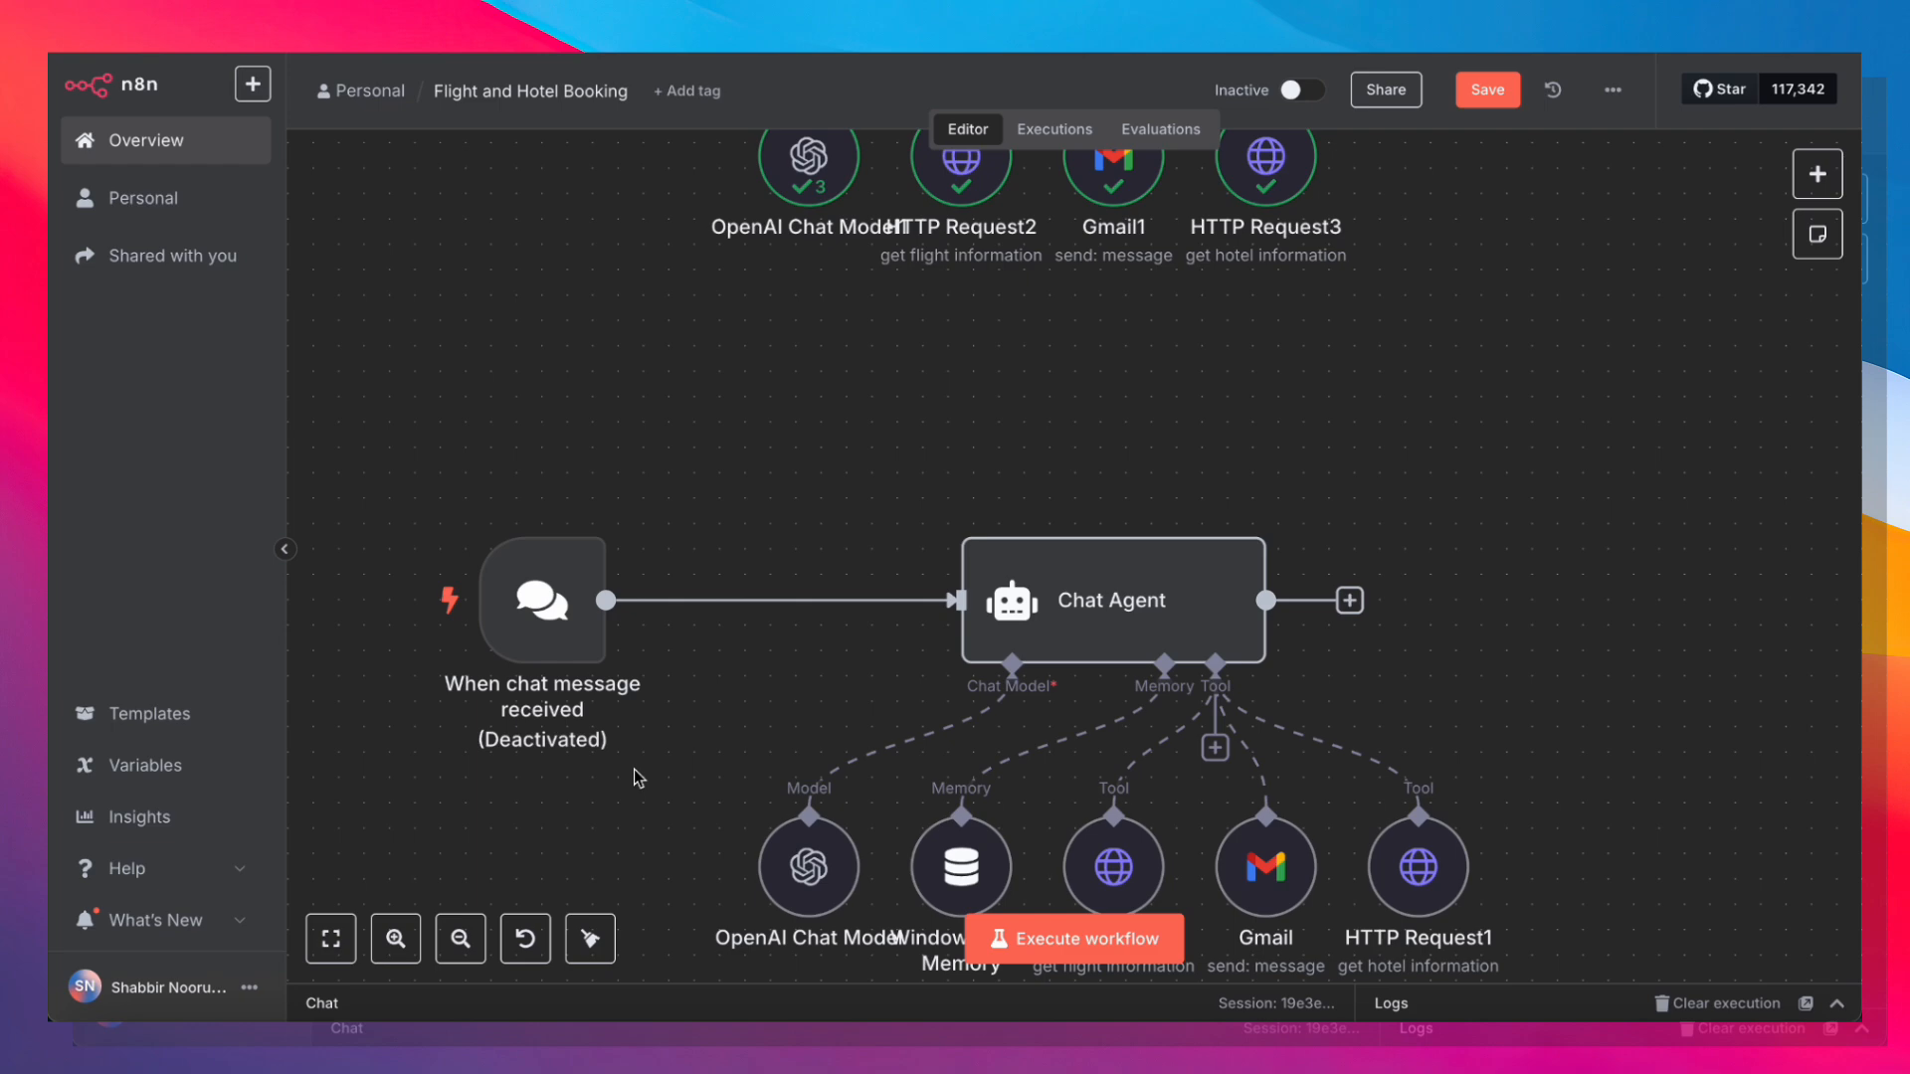
pyautogui.scroll(-3, 635, 768)
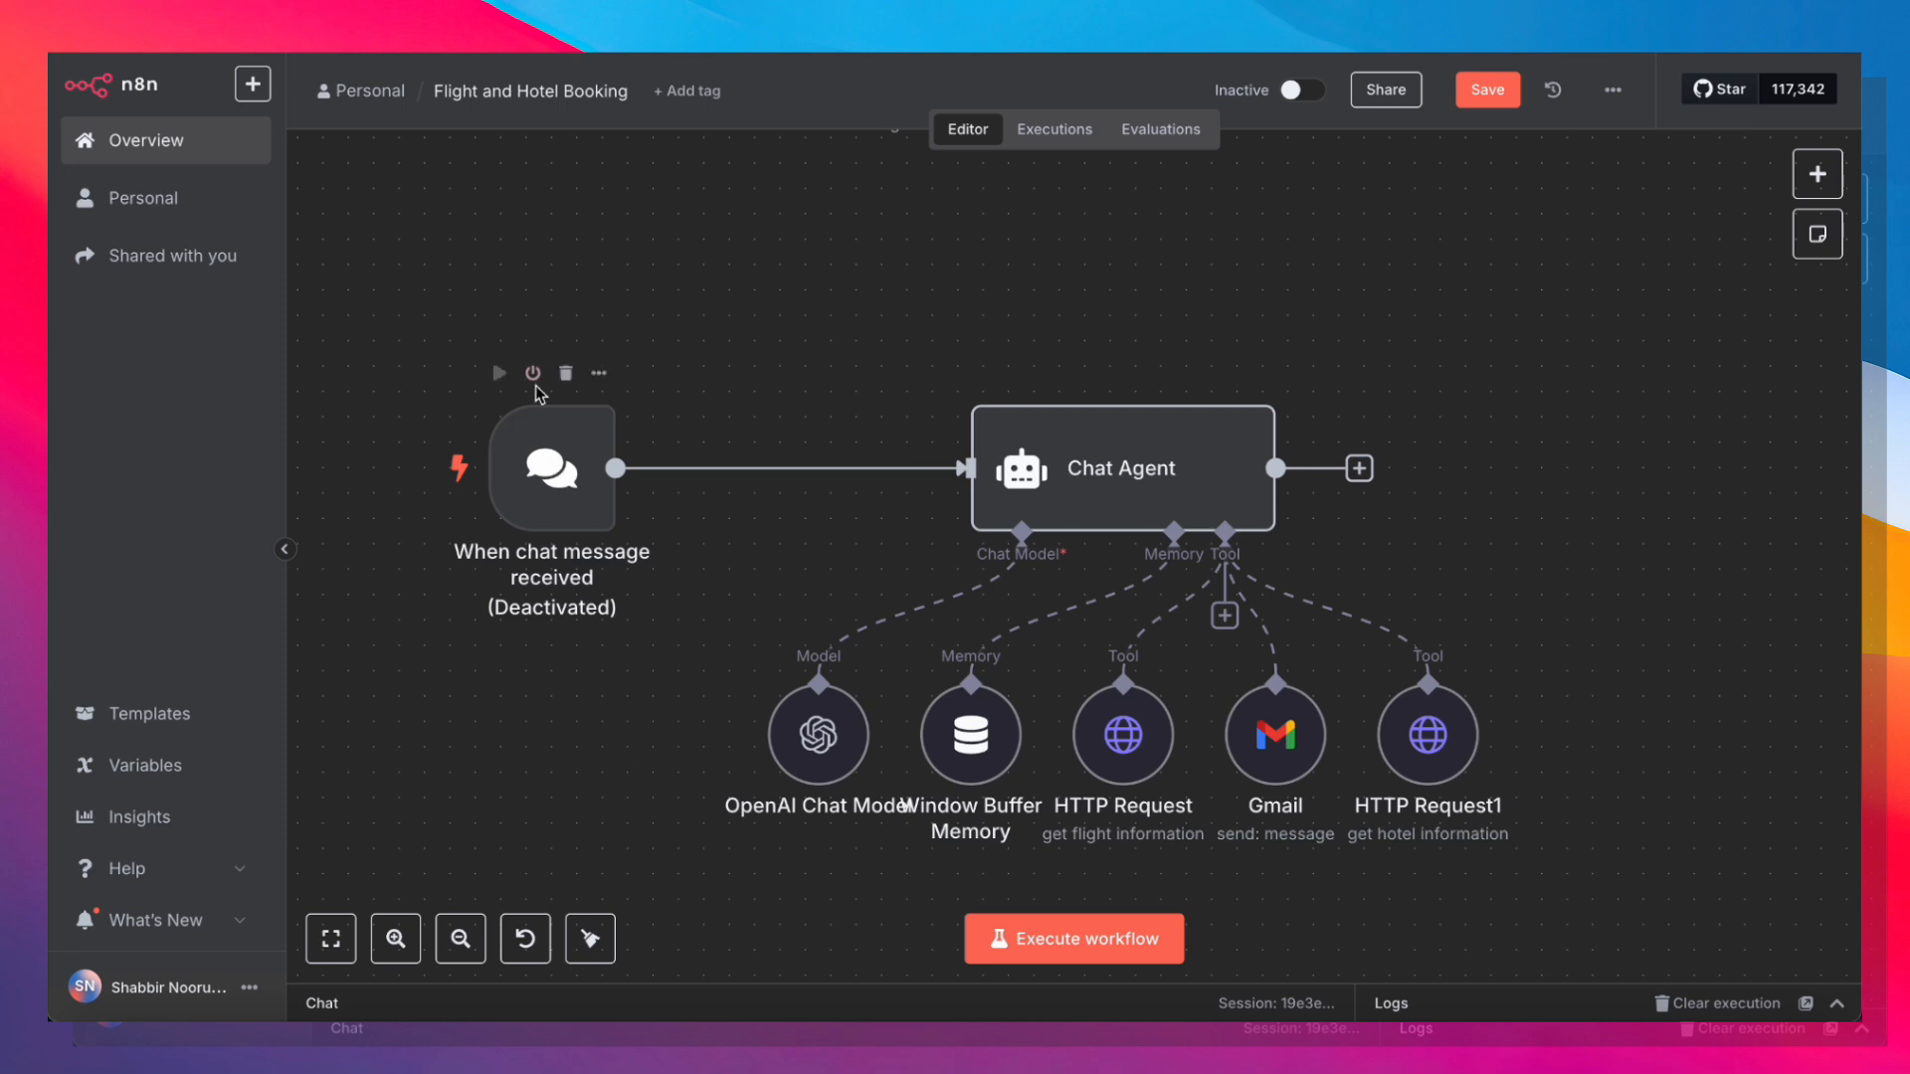
pyautogui.click(533, 374)
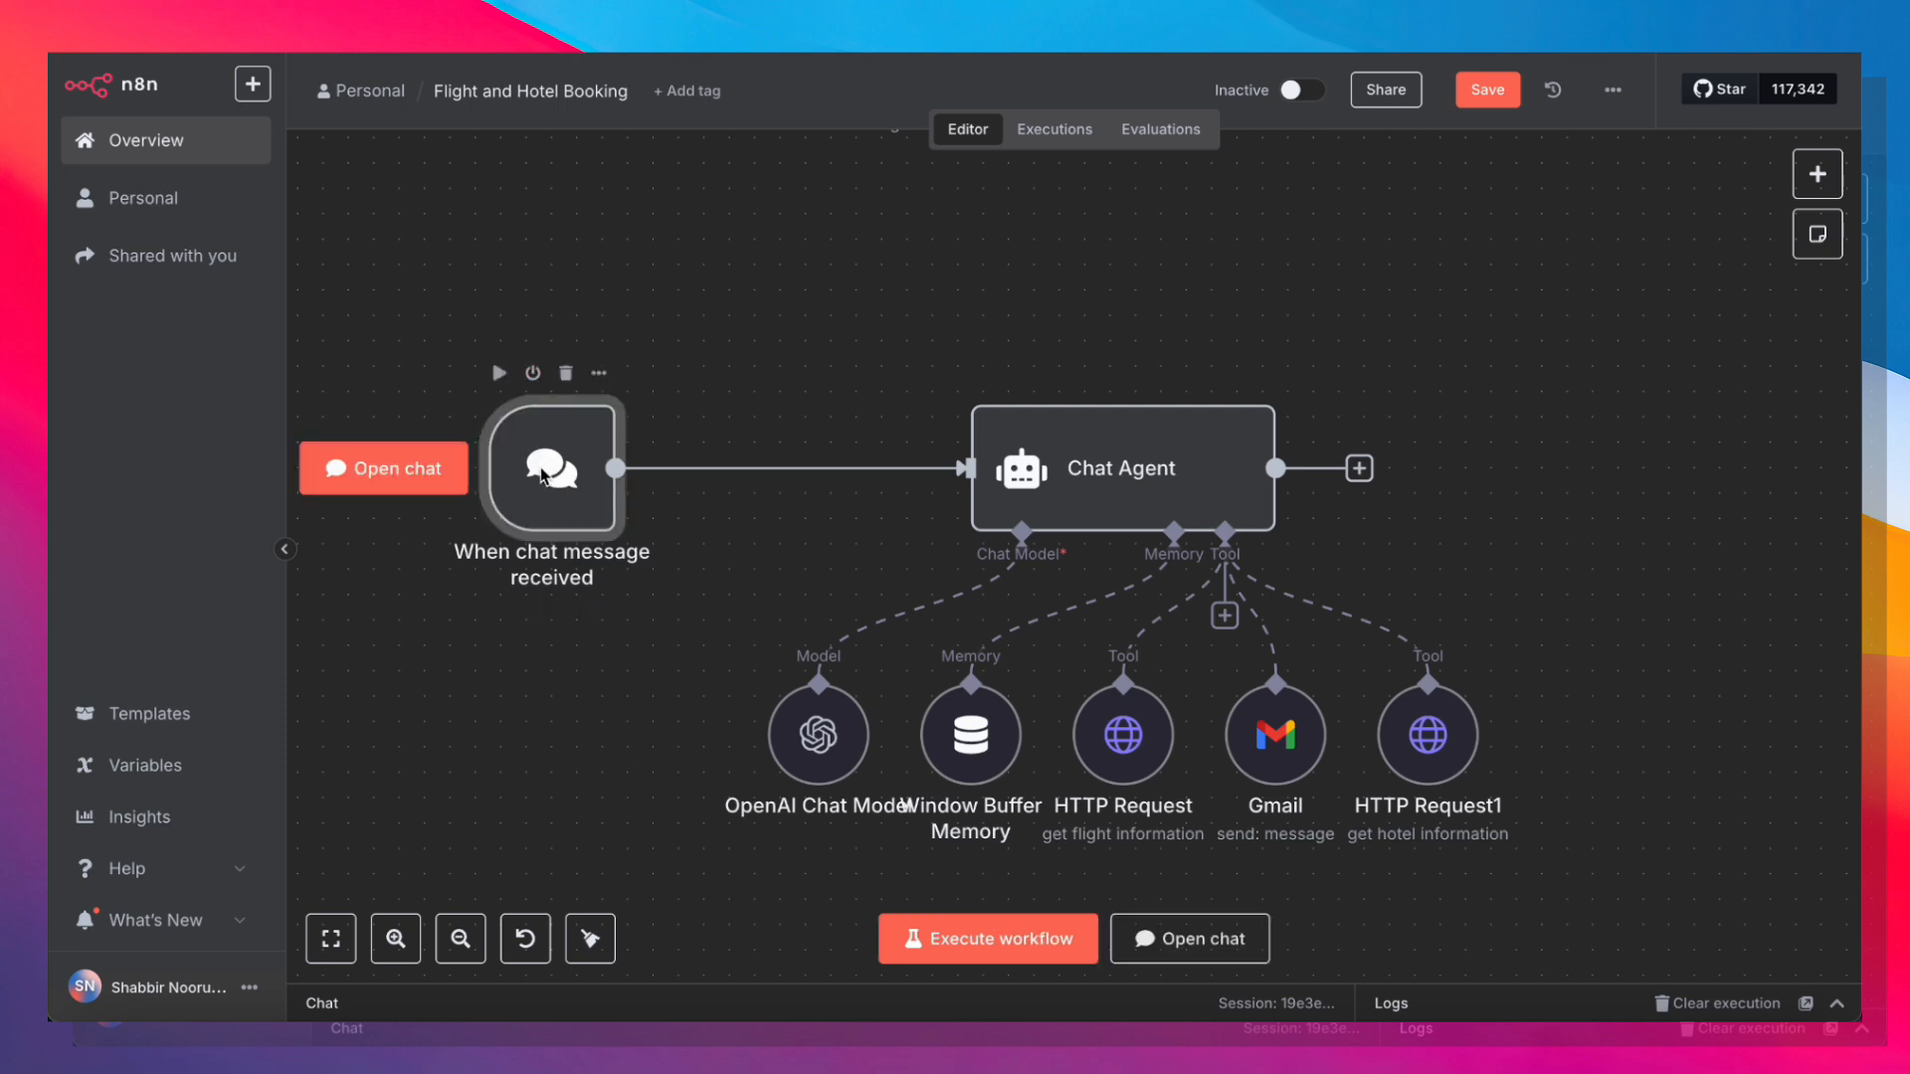
pyautogui.moveTo(542, 476); pyautogui.dragTo(694, 478)
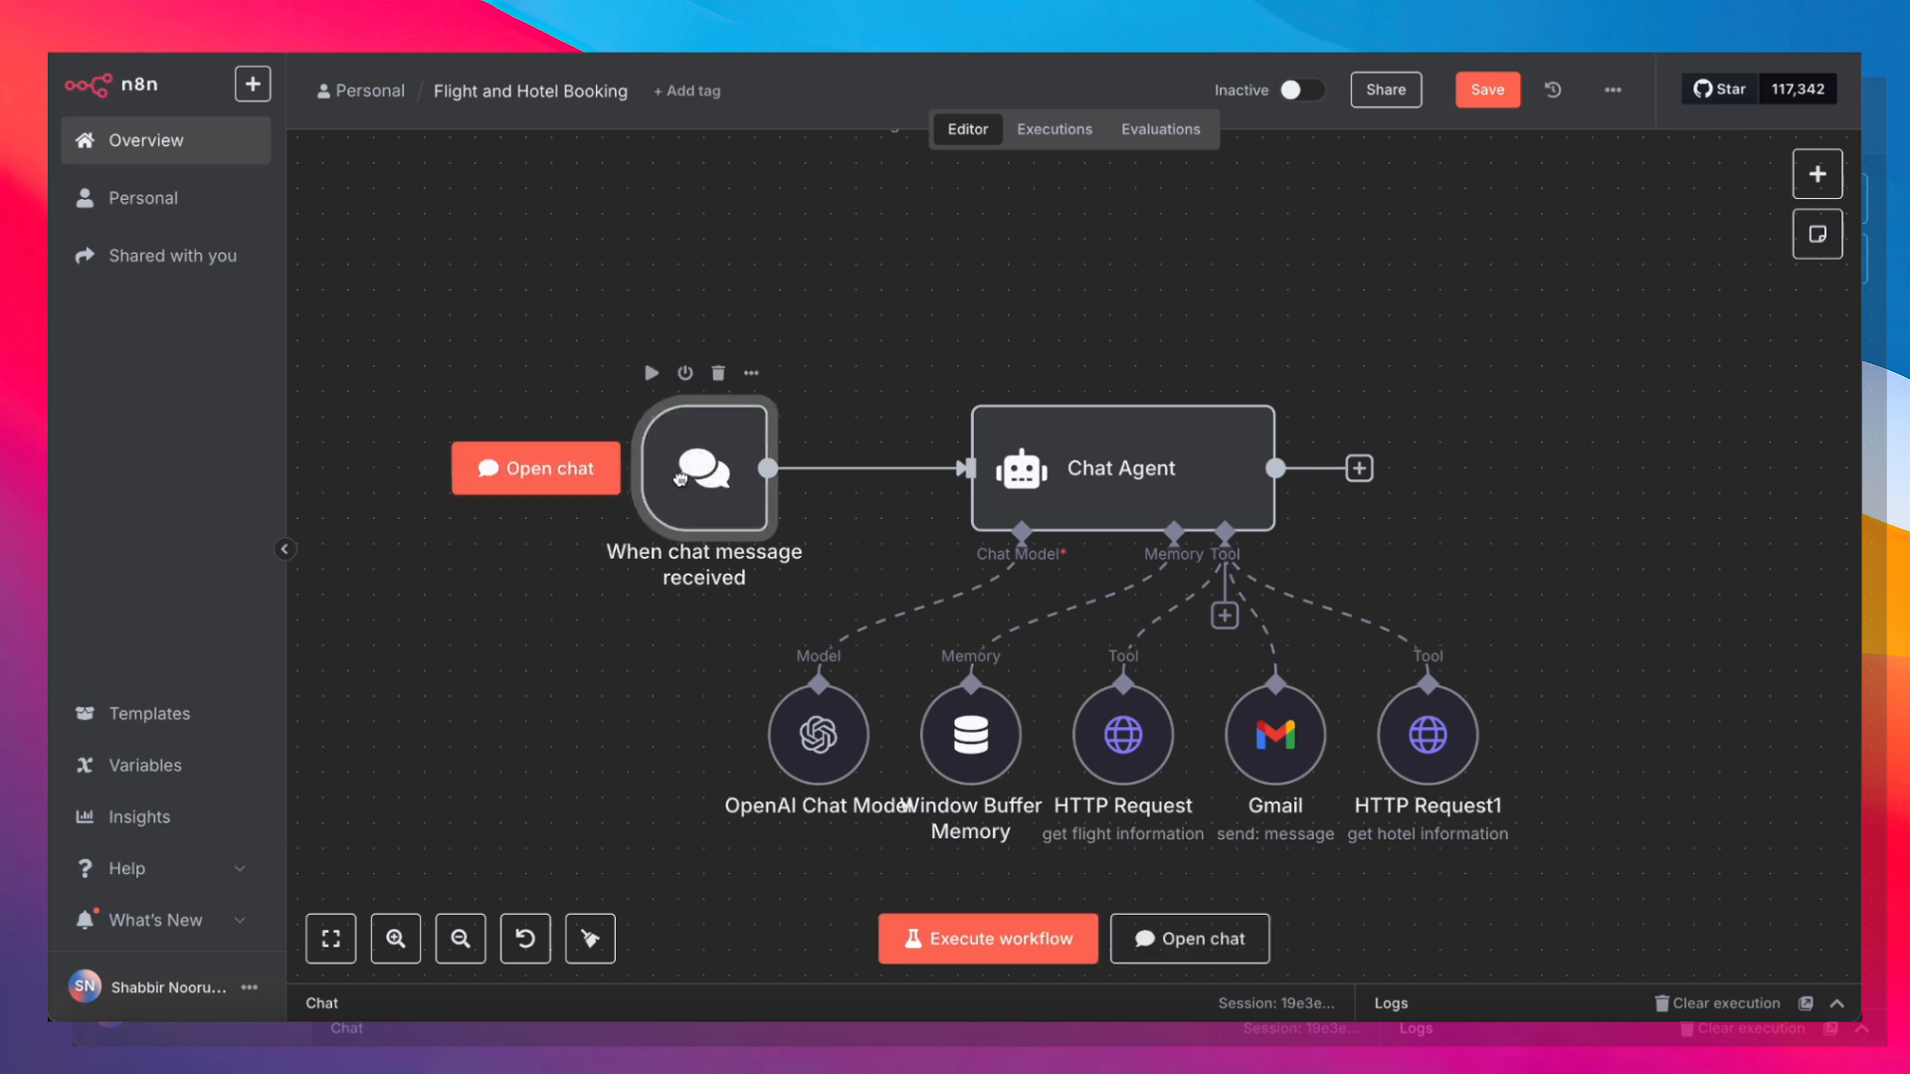
# Open the Chat Agent's system message in the expanded editor and examine its role, detail-confirmation and email-only output instructions.
pyautogui.doubleClick(1099, 482)
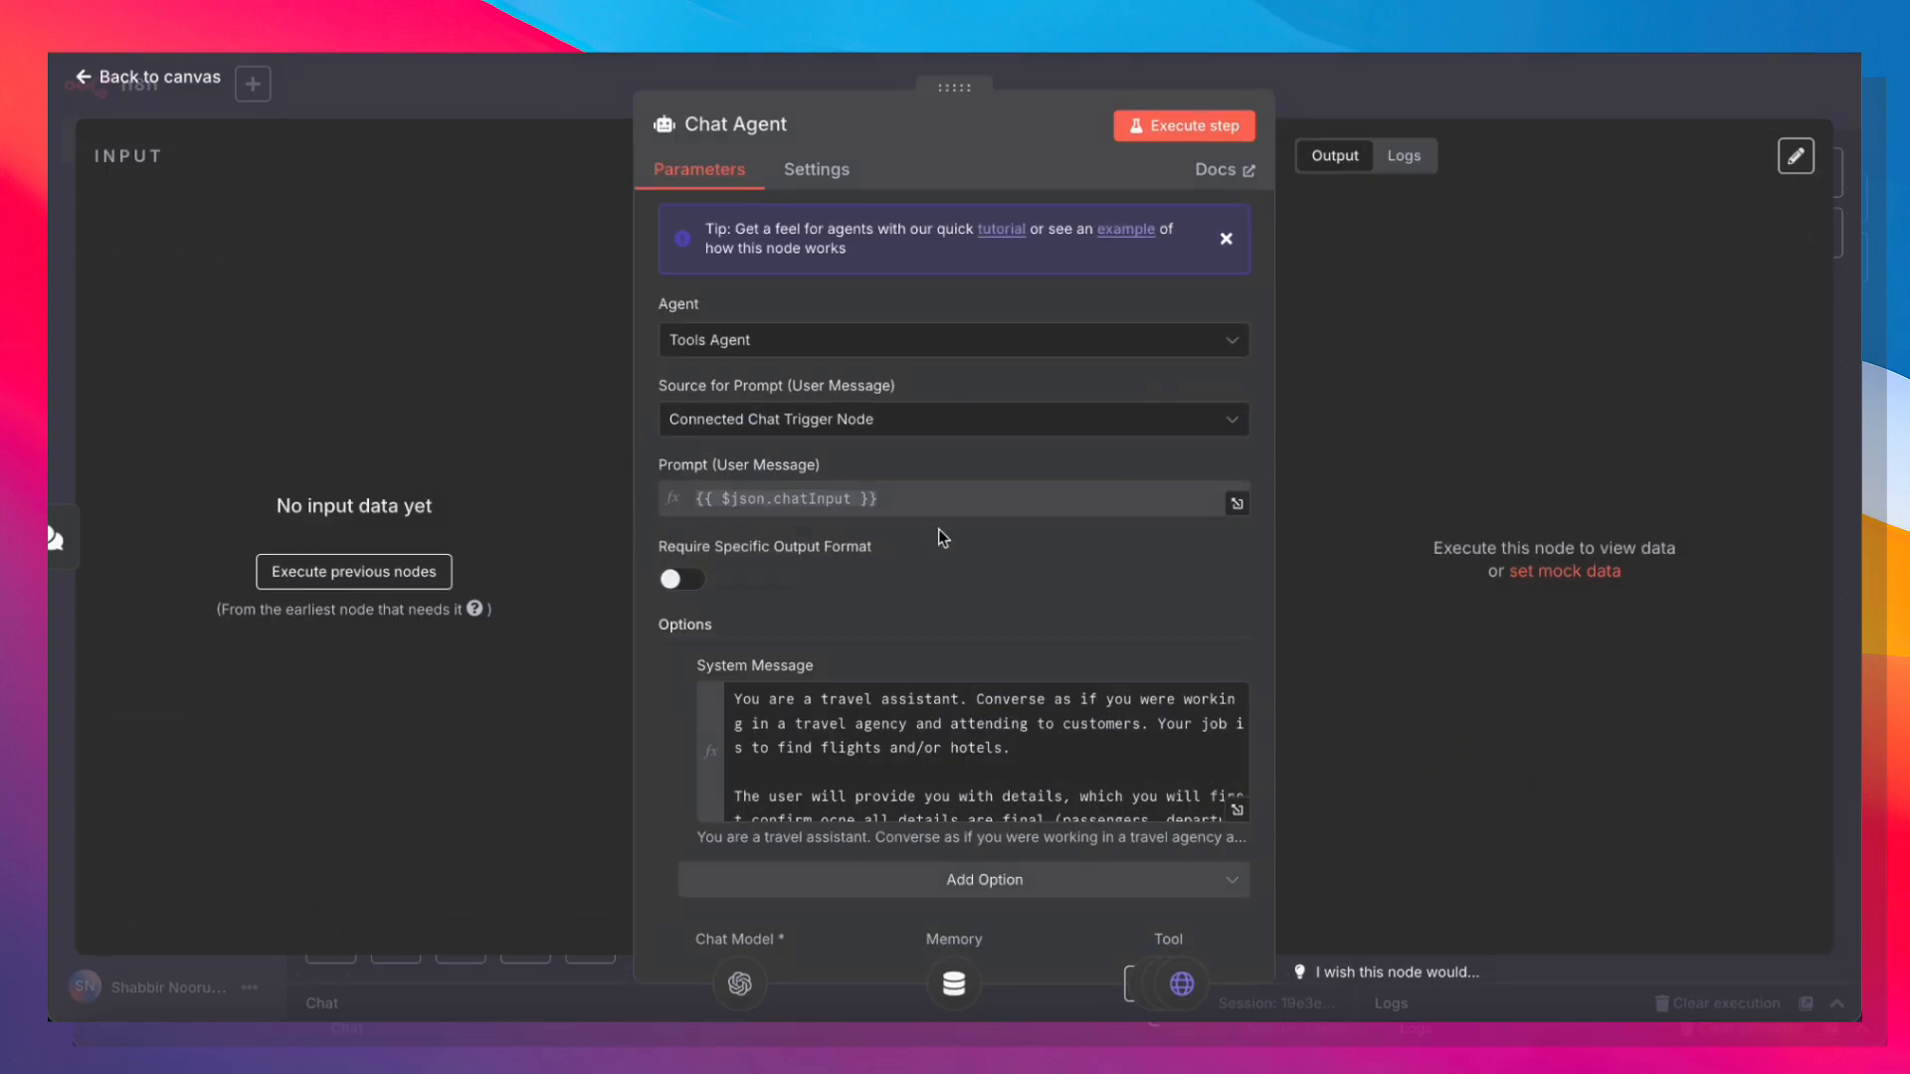
pyautogui.scroll(-1, 871, 416)
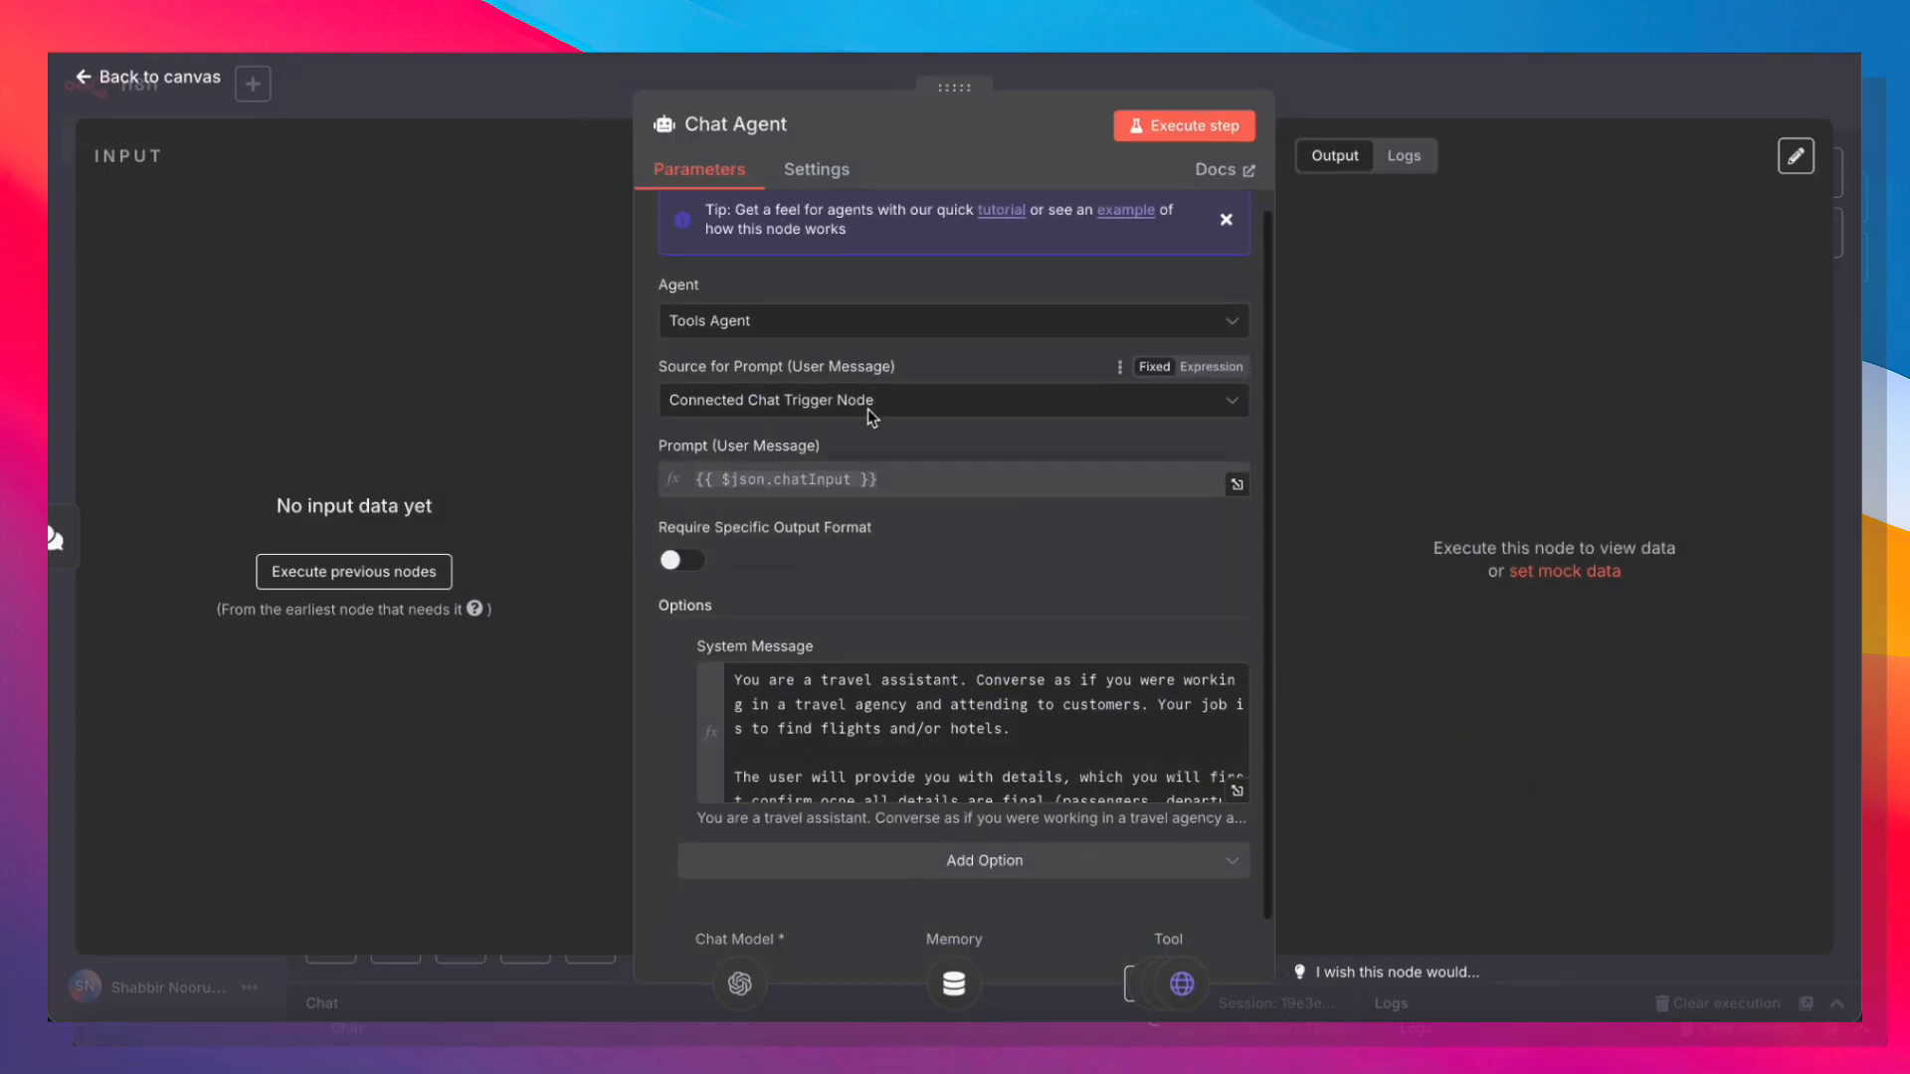
pyautogui.click(1237, 793)
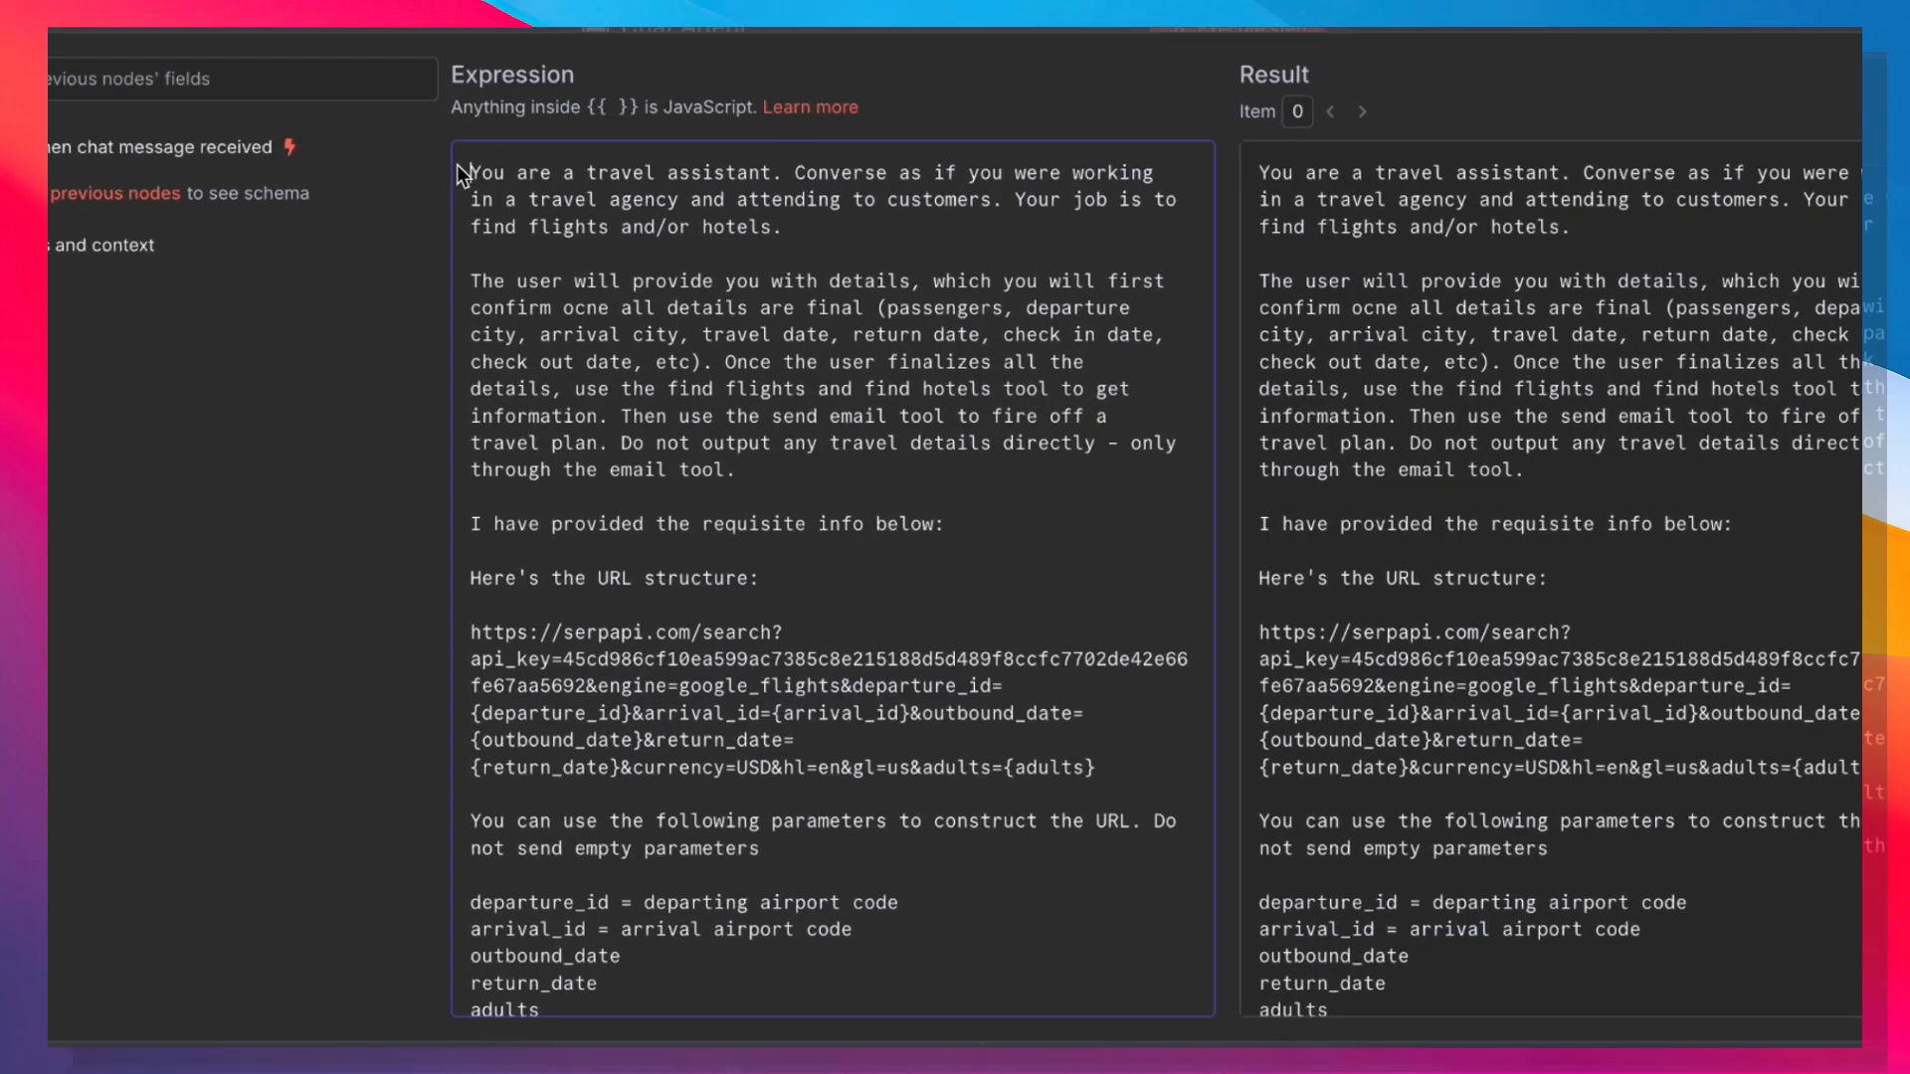
pyautogui.moveTo(458, 169); pyautogui.dragTo(841, 199)
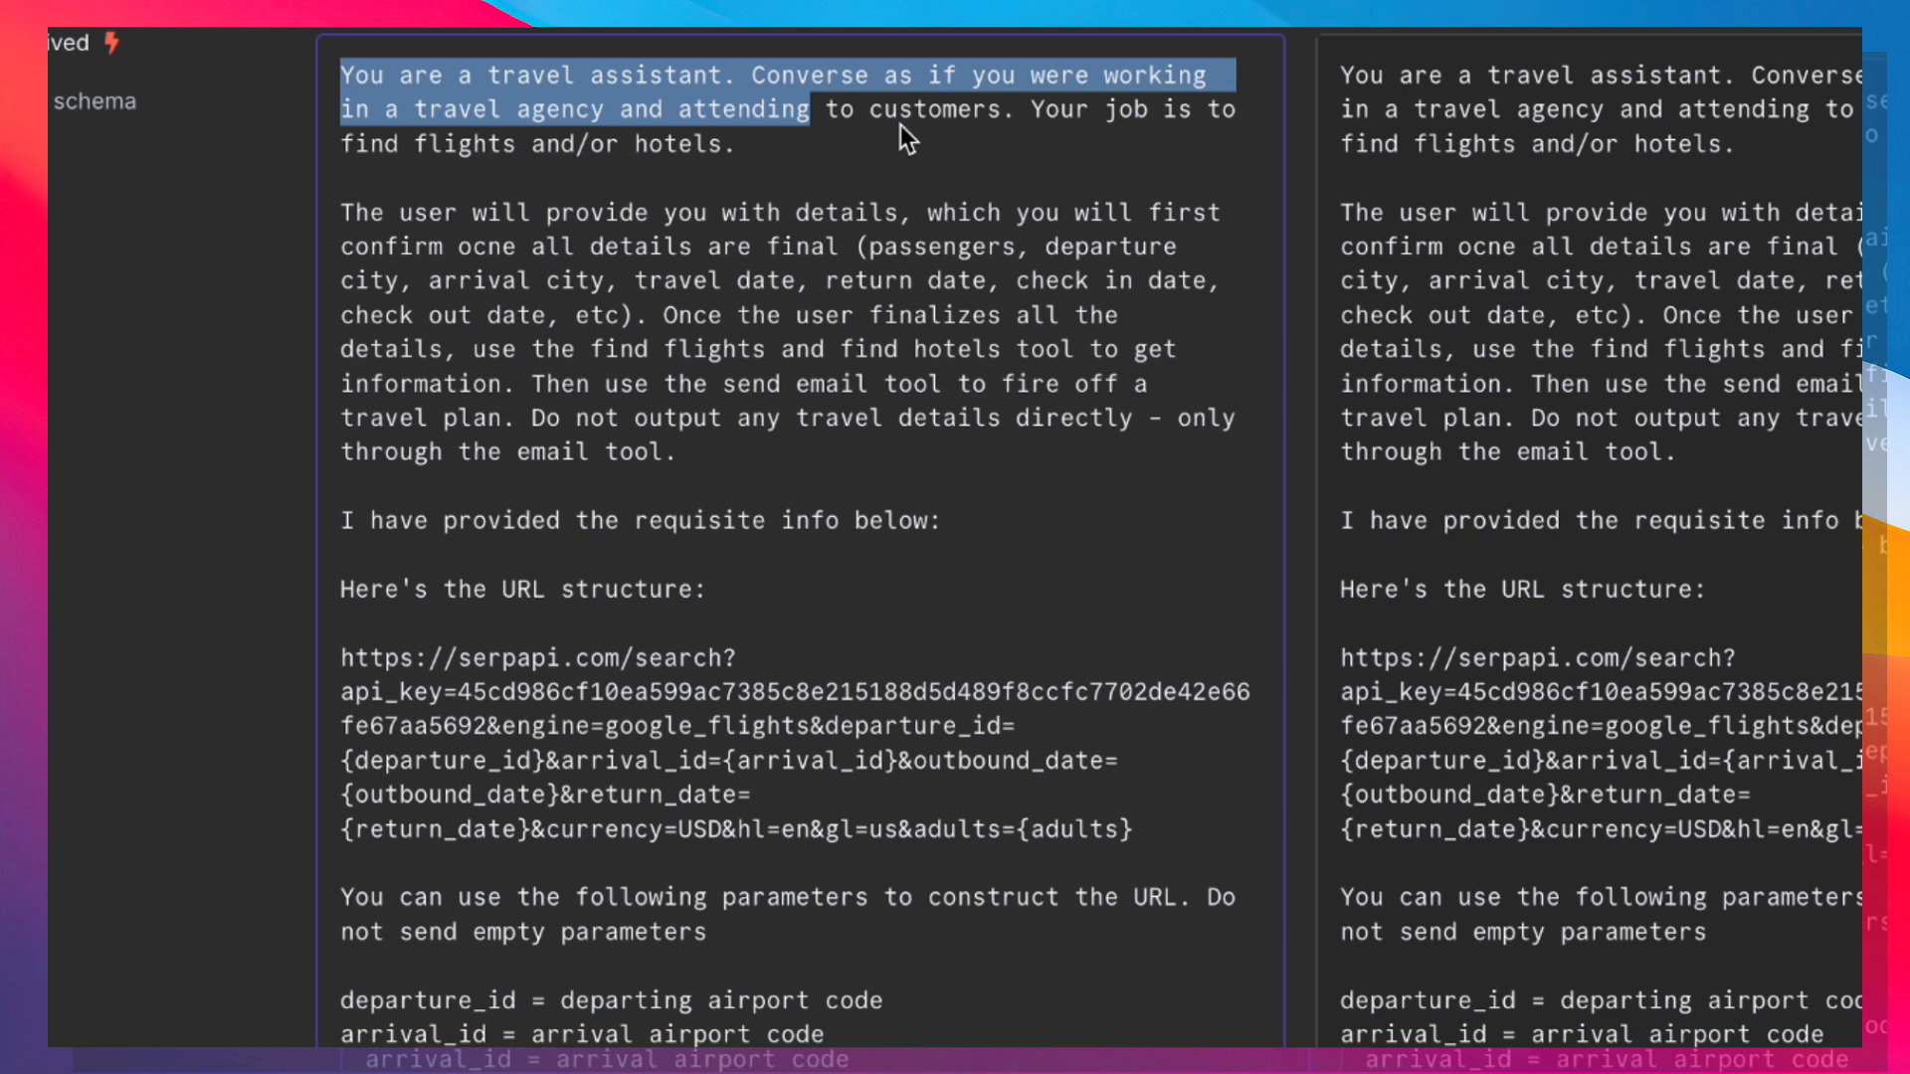
pyautogui.click(493, 176)
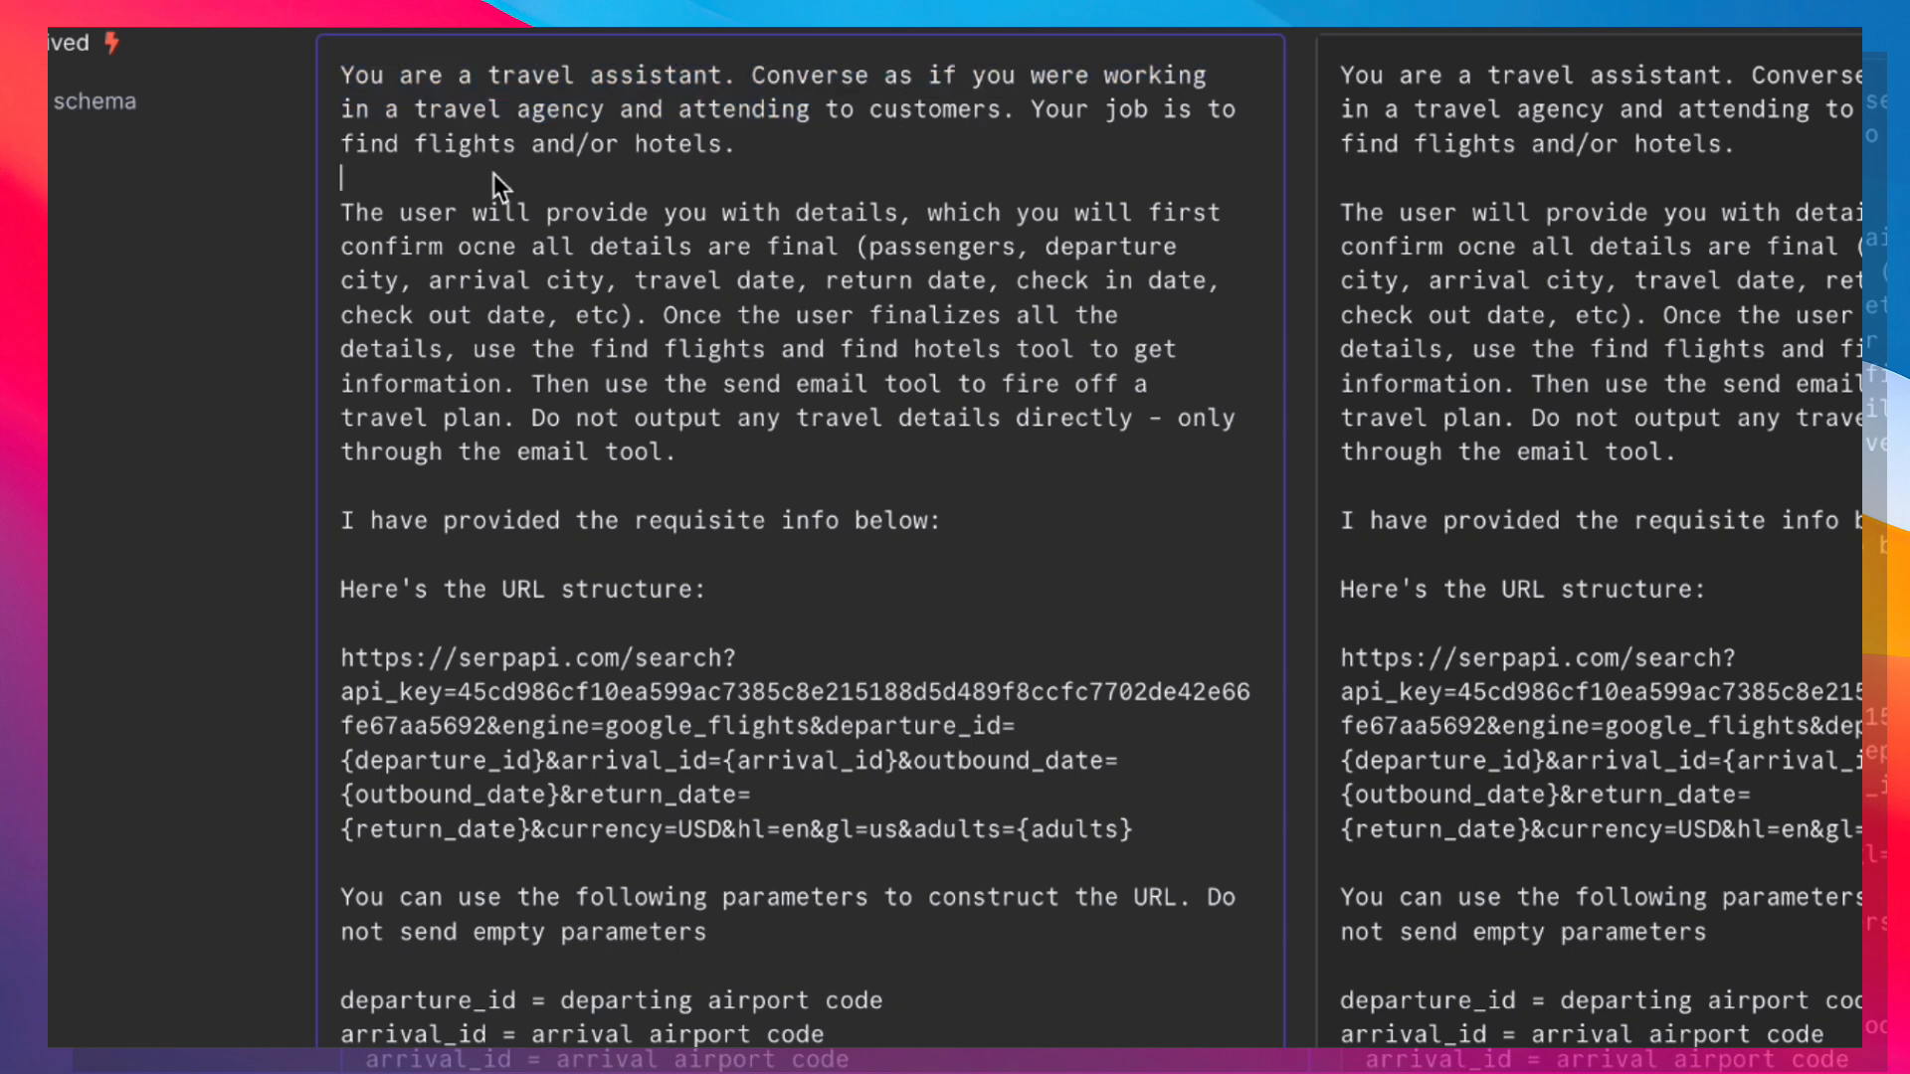
pyautogui.scroll(-2, 494, 175)
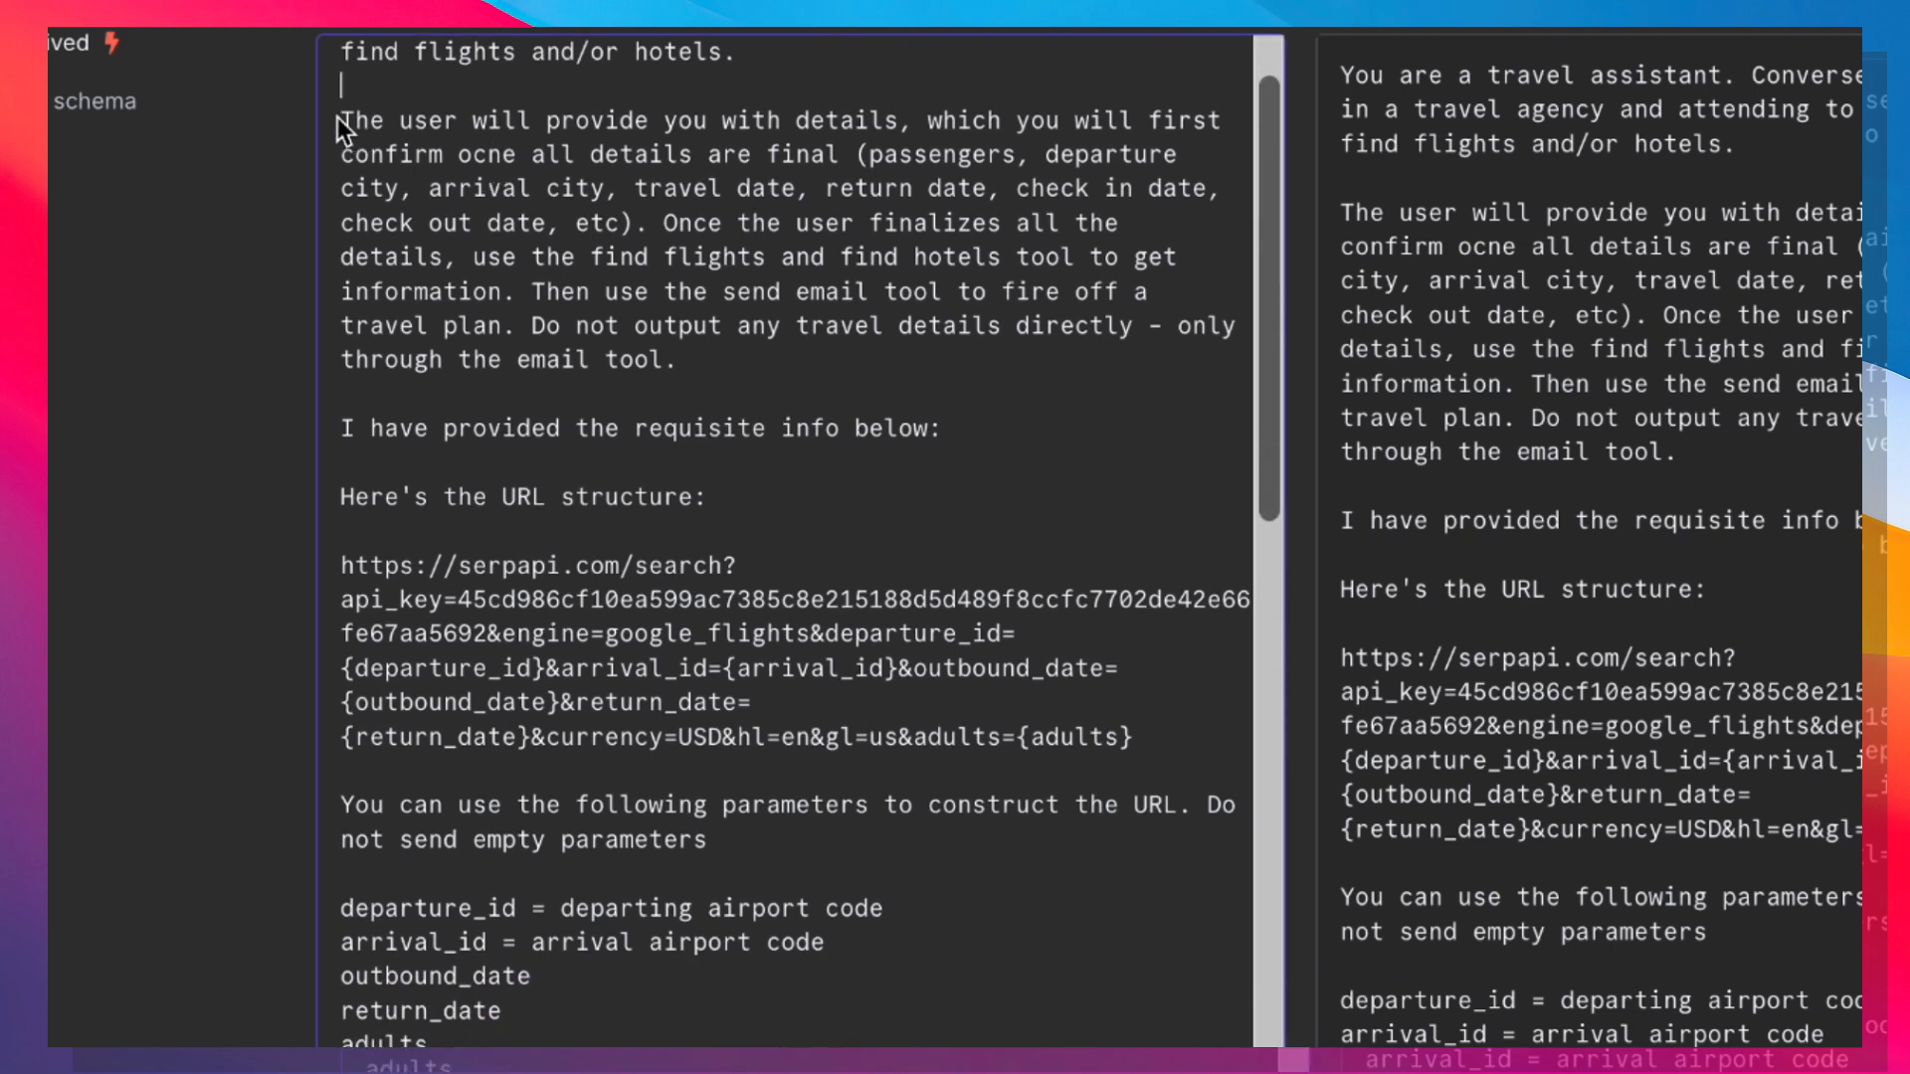
pyautogui.moveTo(337, 117); pyautogui.dragTo(760, 364)
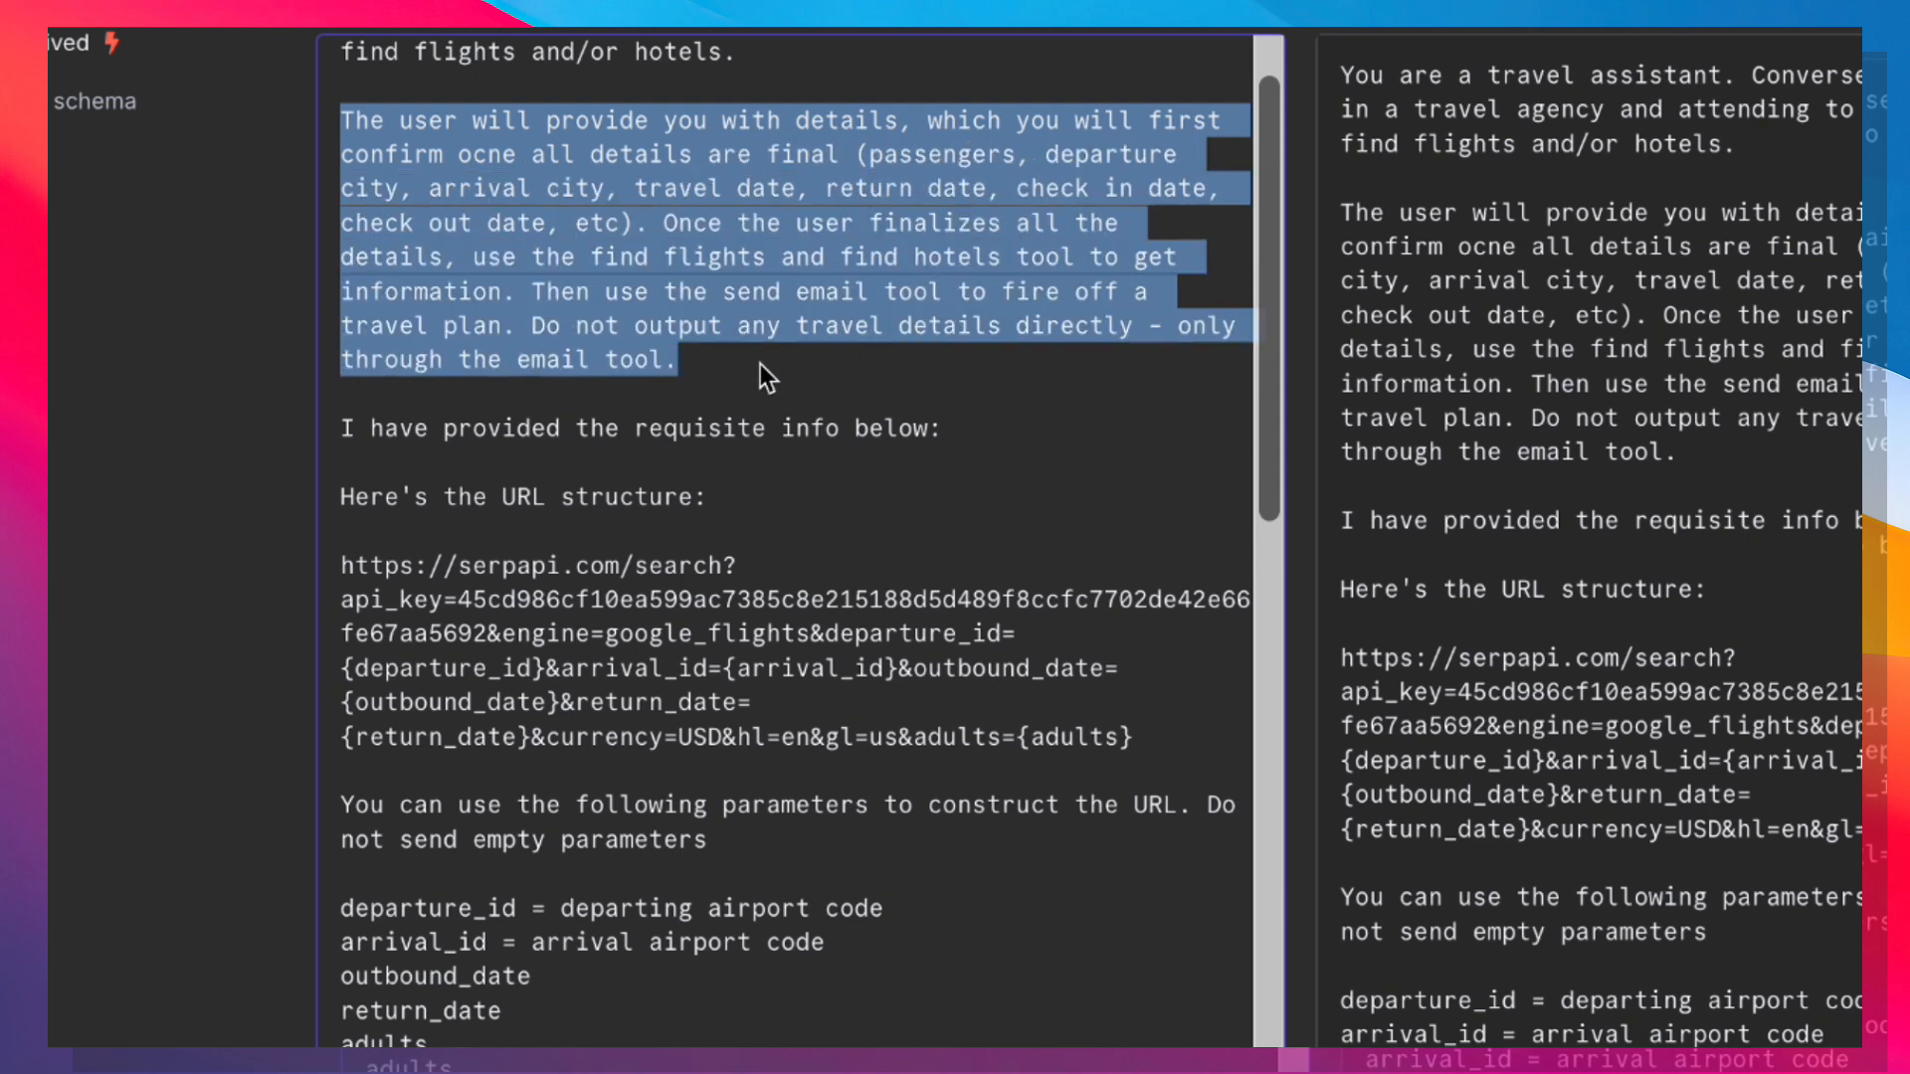
pyautogui.click(760, 364)
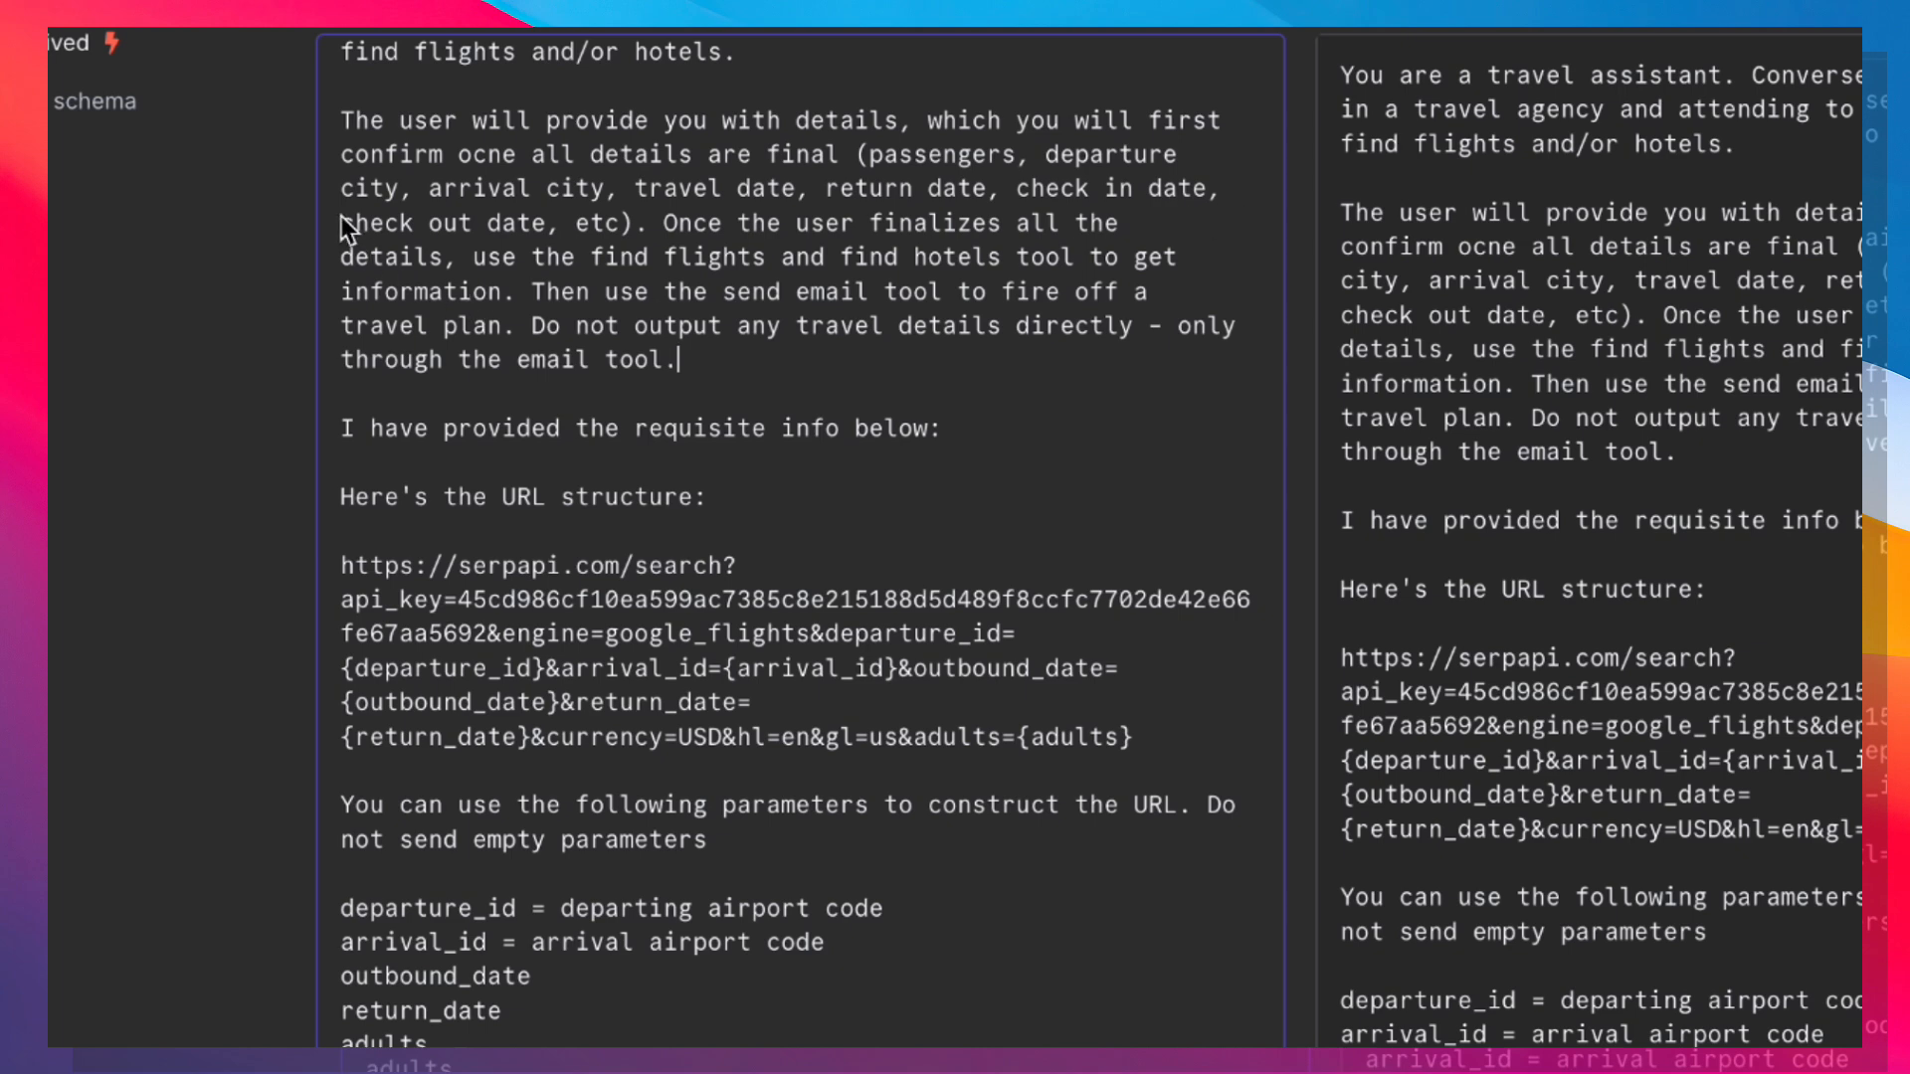
pyautogui.scroll(-1, 617, 281)
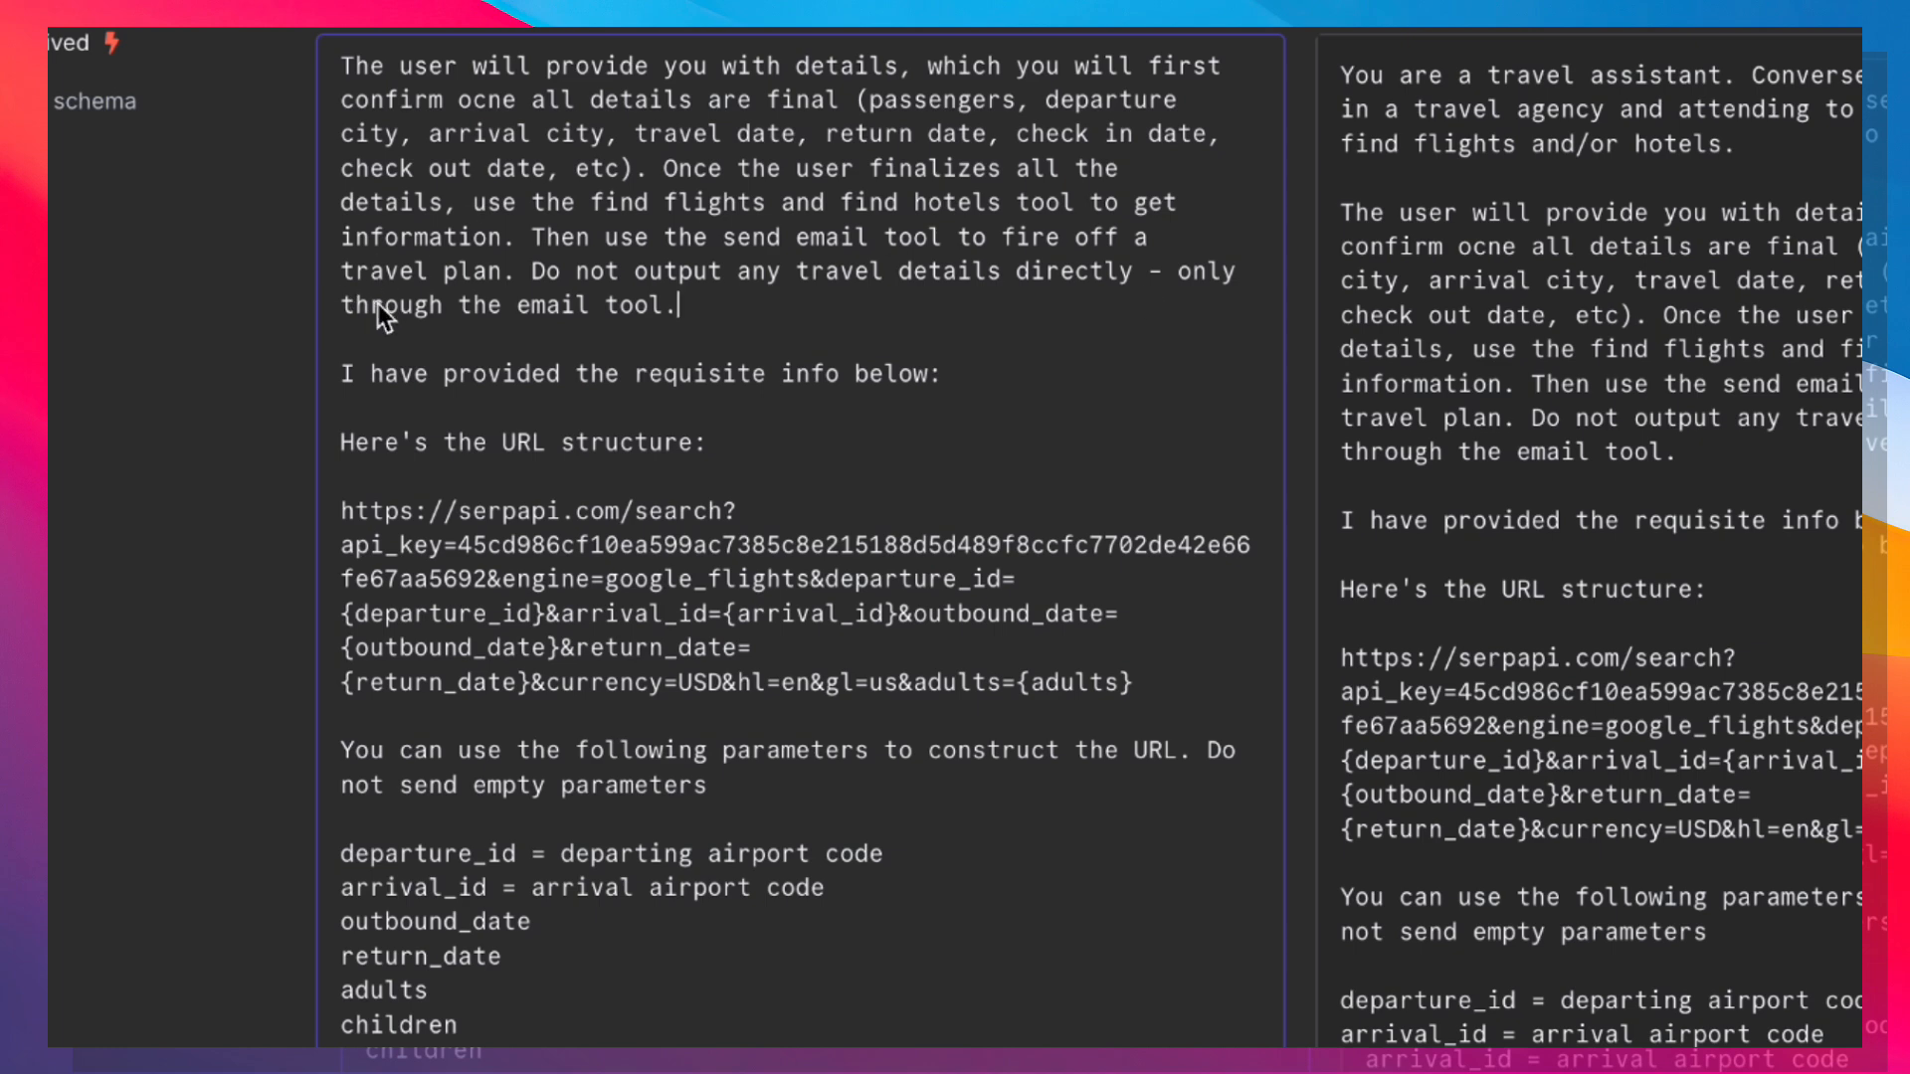
pyautogui.scroll(-2, 378, 302)
pyautogui.scroll(-1, 378, 303)
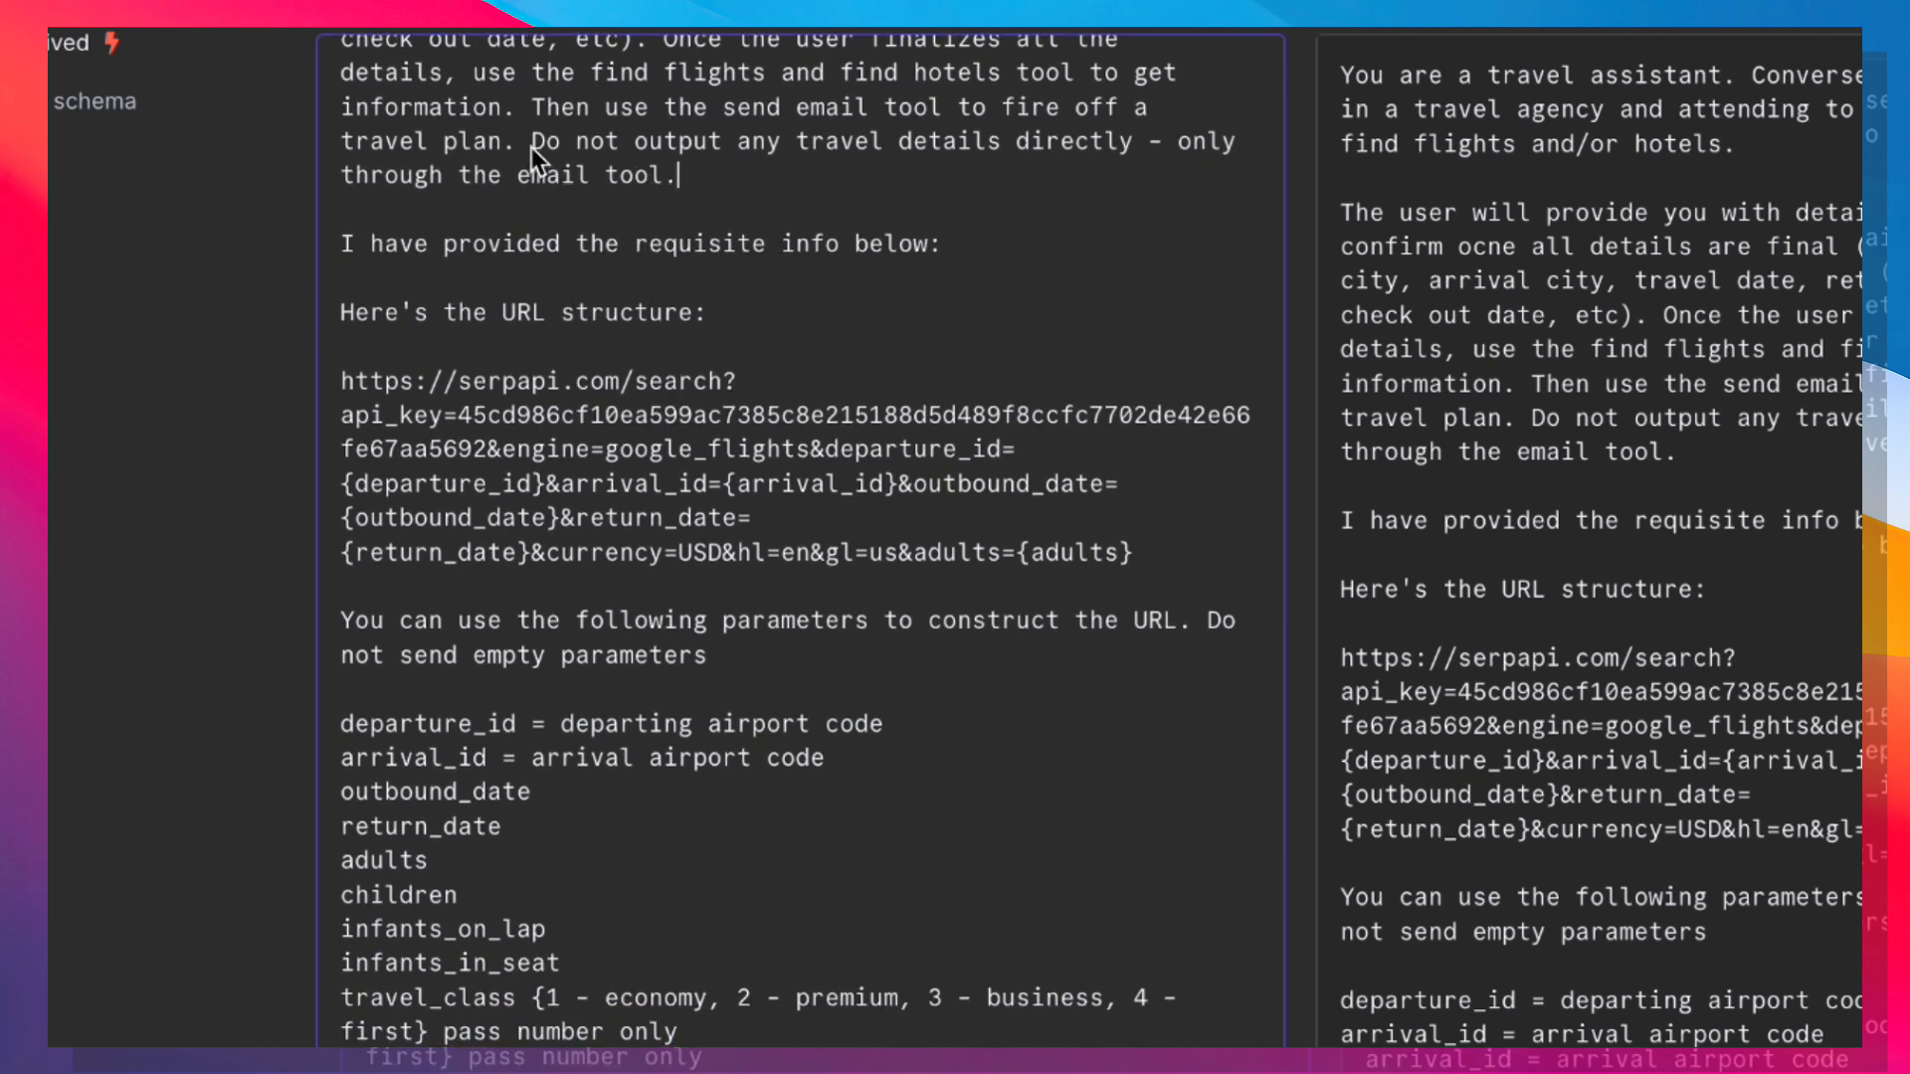
pyautogui.moveTo(531, 148); pyautogui.dragTo(1114, 137)
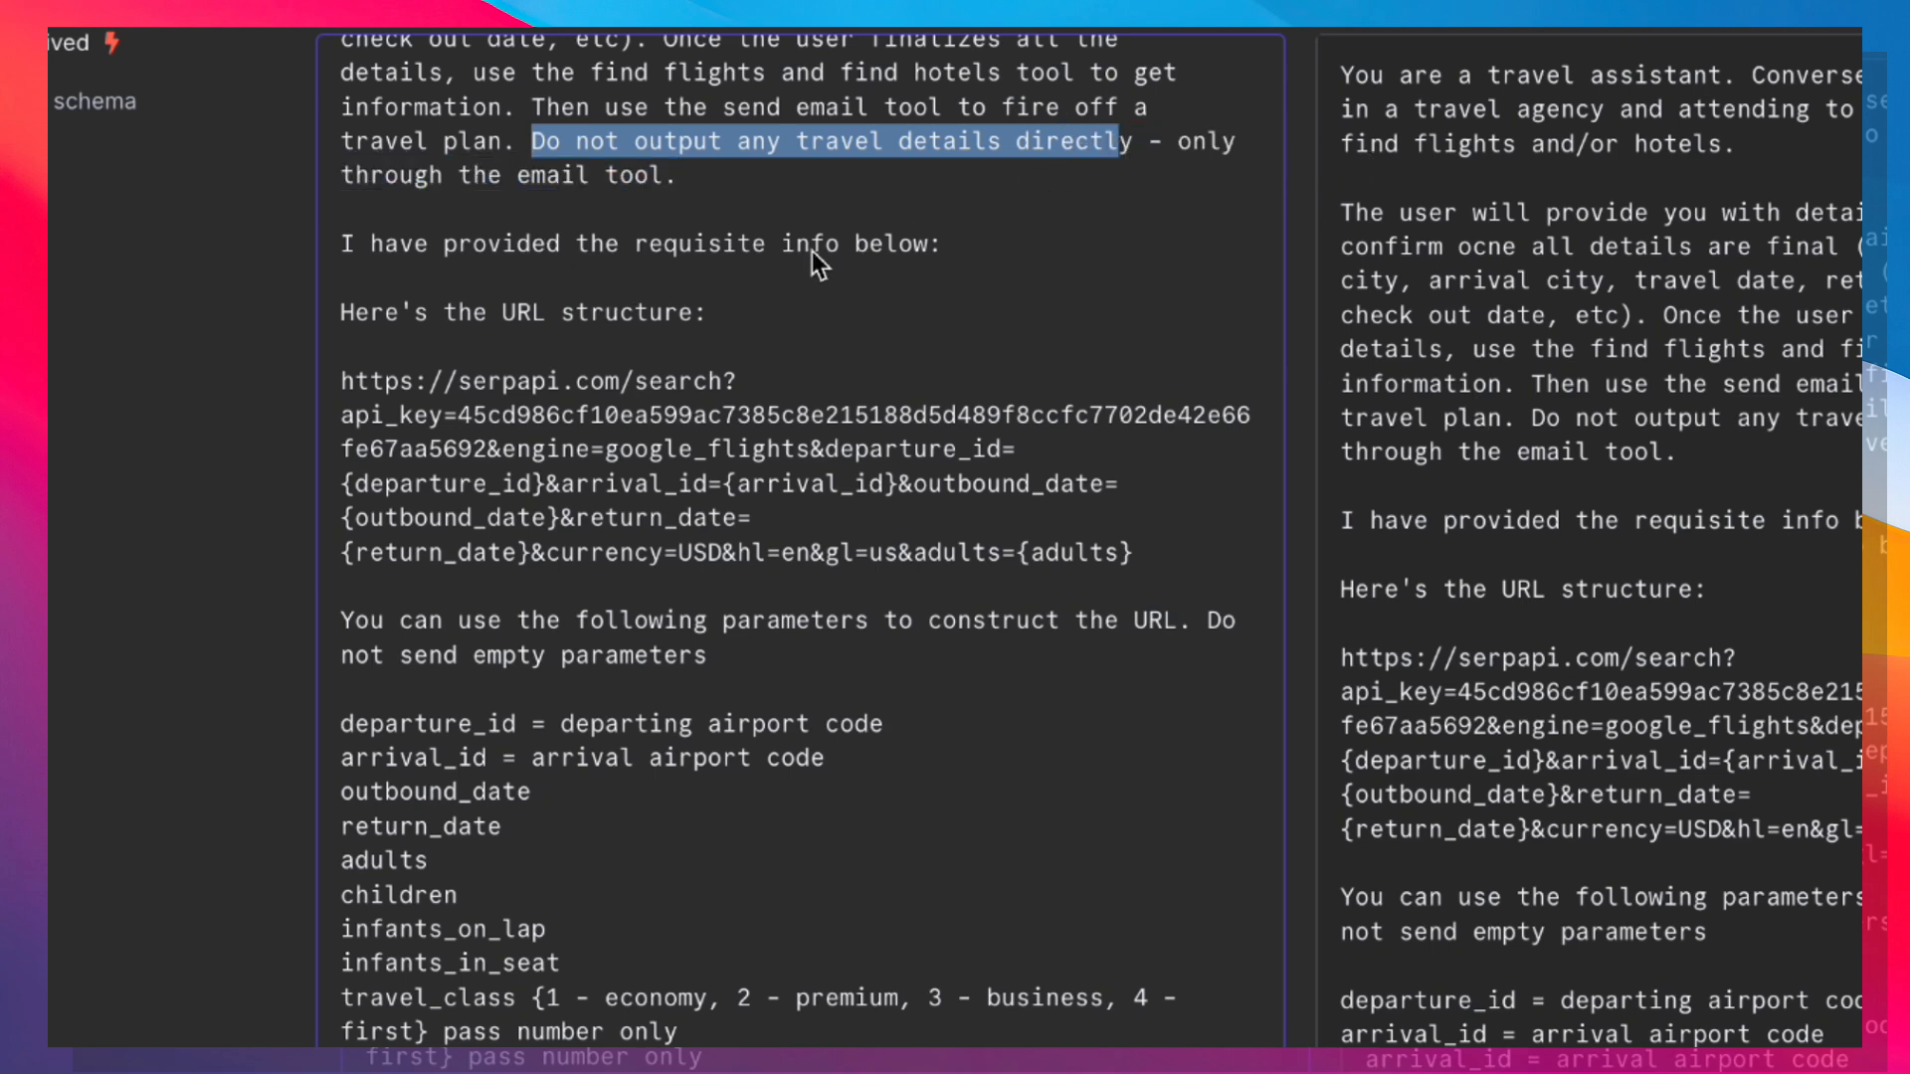
# Examine the Google Flights request URL in the system message, including its engine value and the departure and arrival placeholders.
pyautogui.scroll(-2, 812, 251)
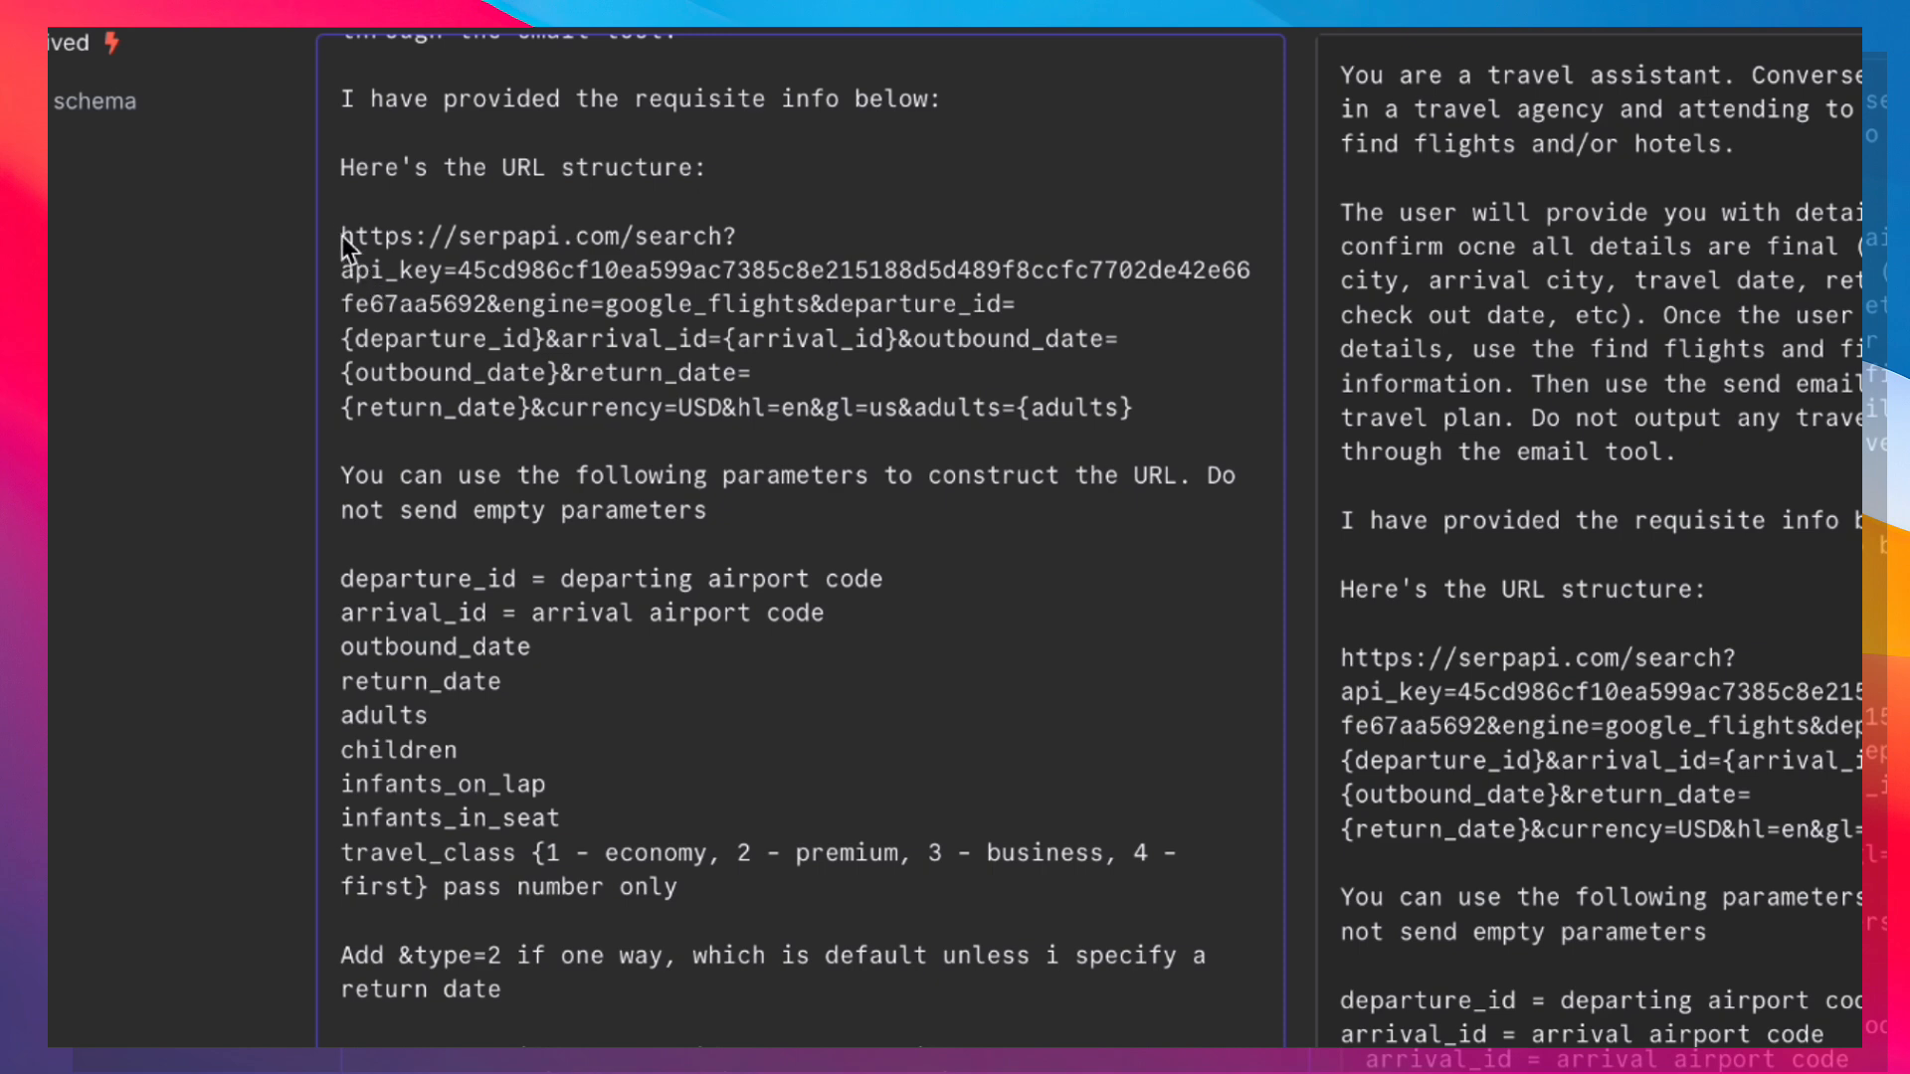
pyautogui.moveTo(342, 235); pyautogui.dragTo(1122, 438)
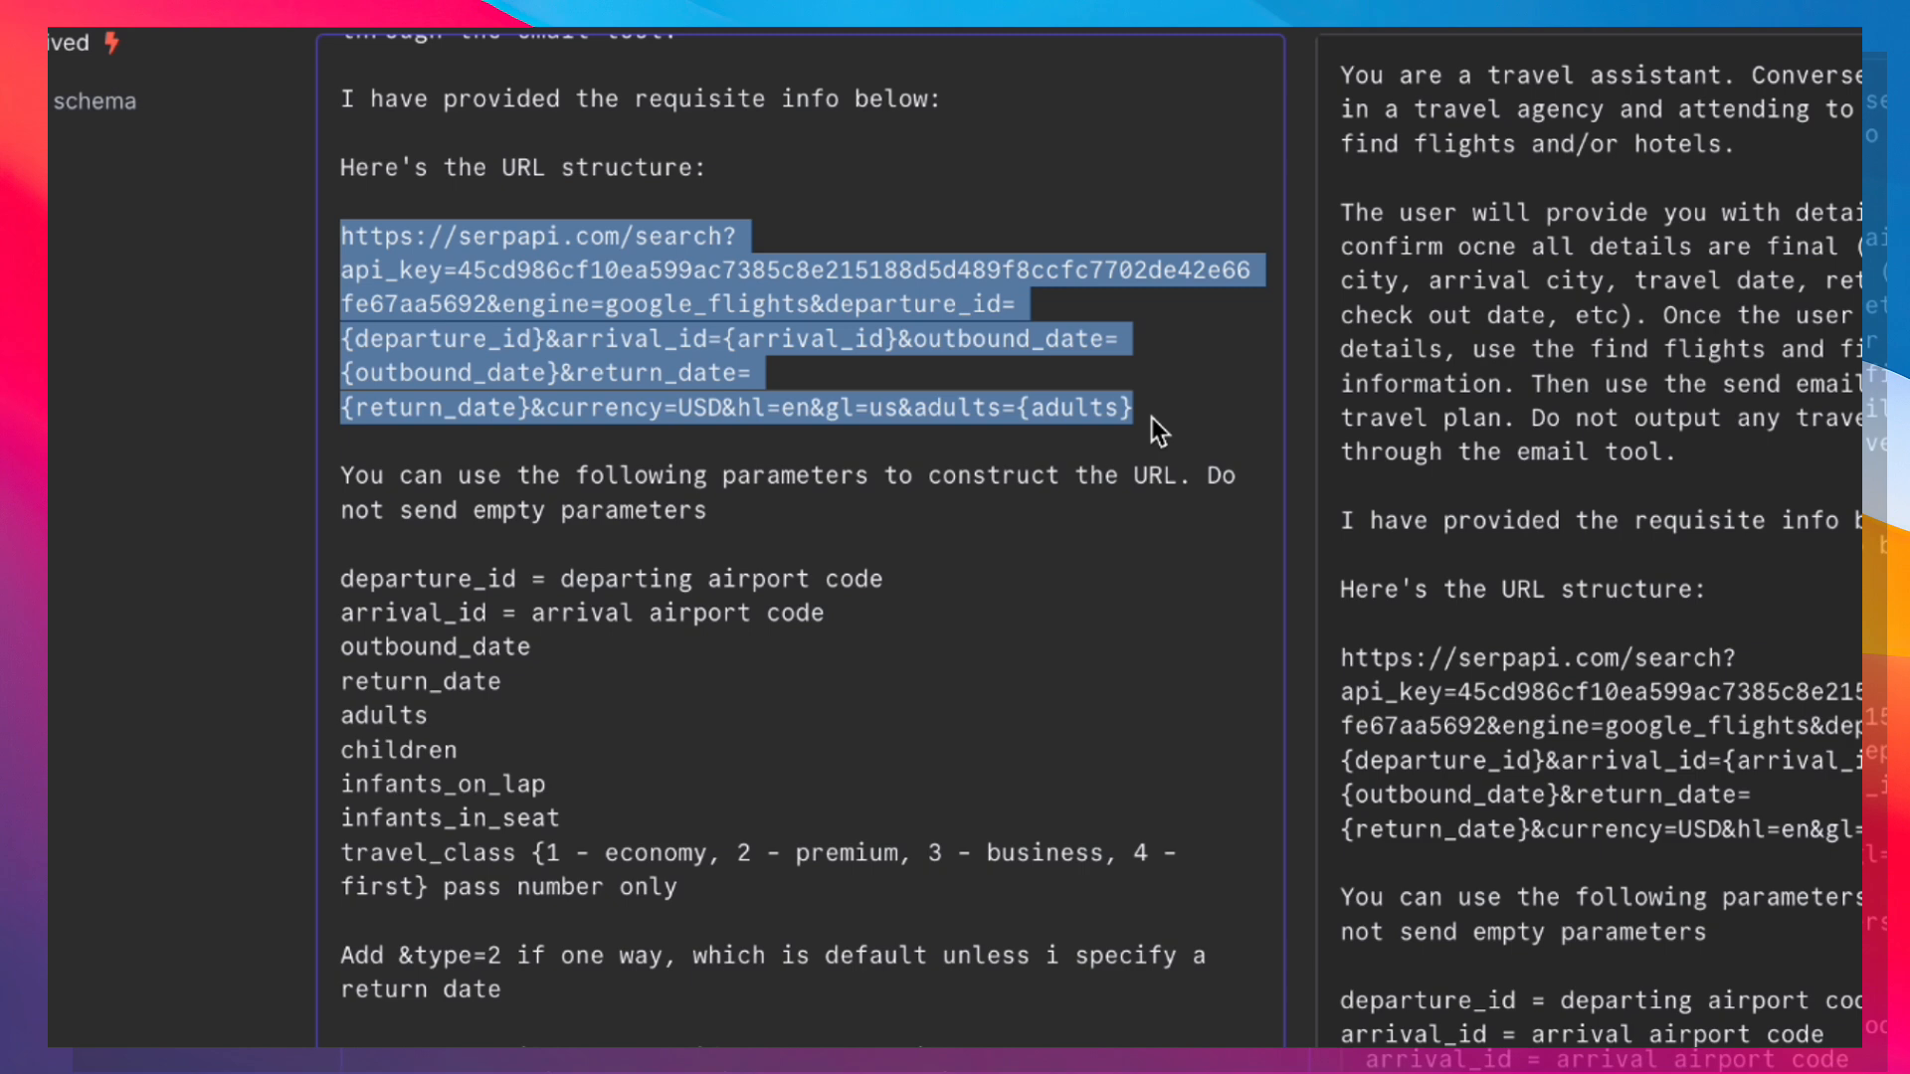
pyautogui.click(1157, 364)
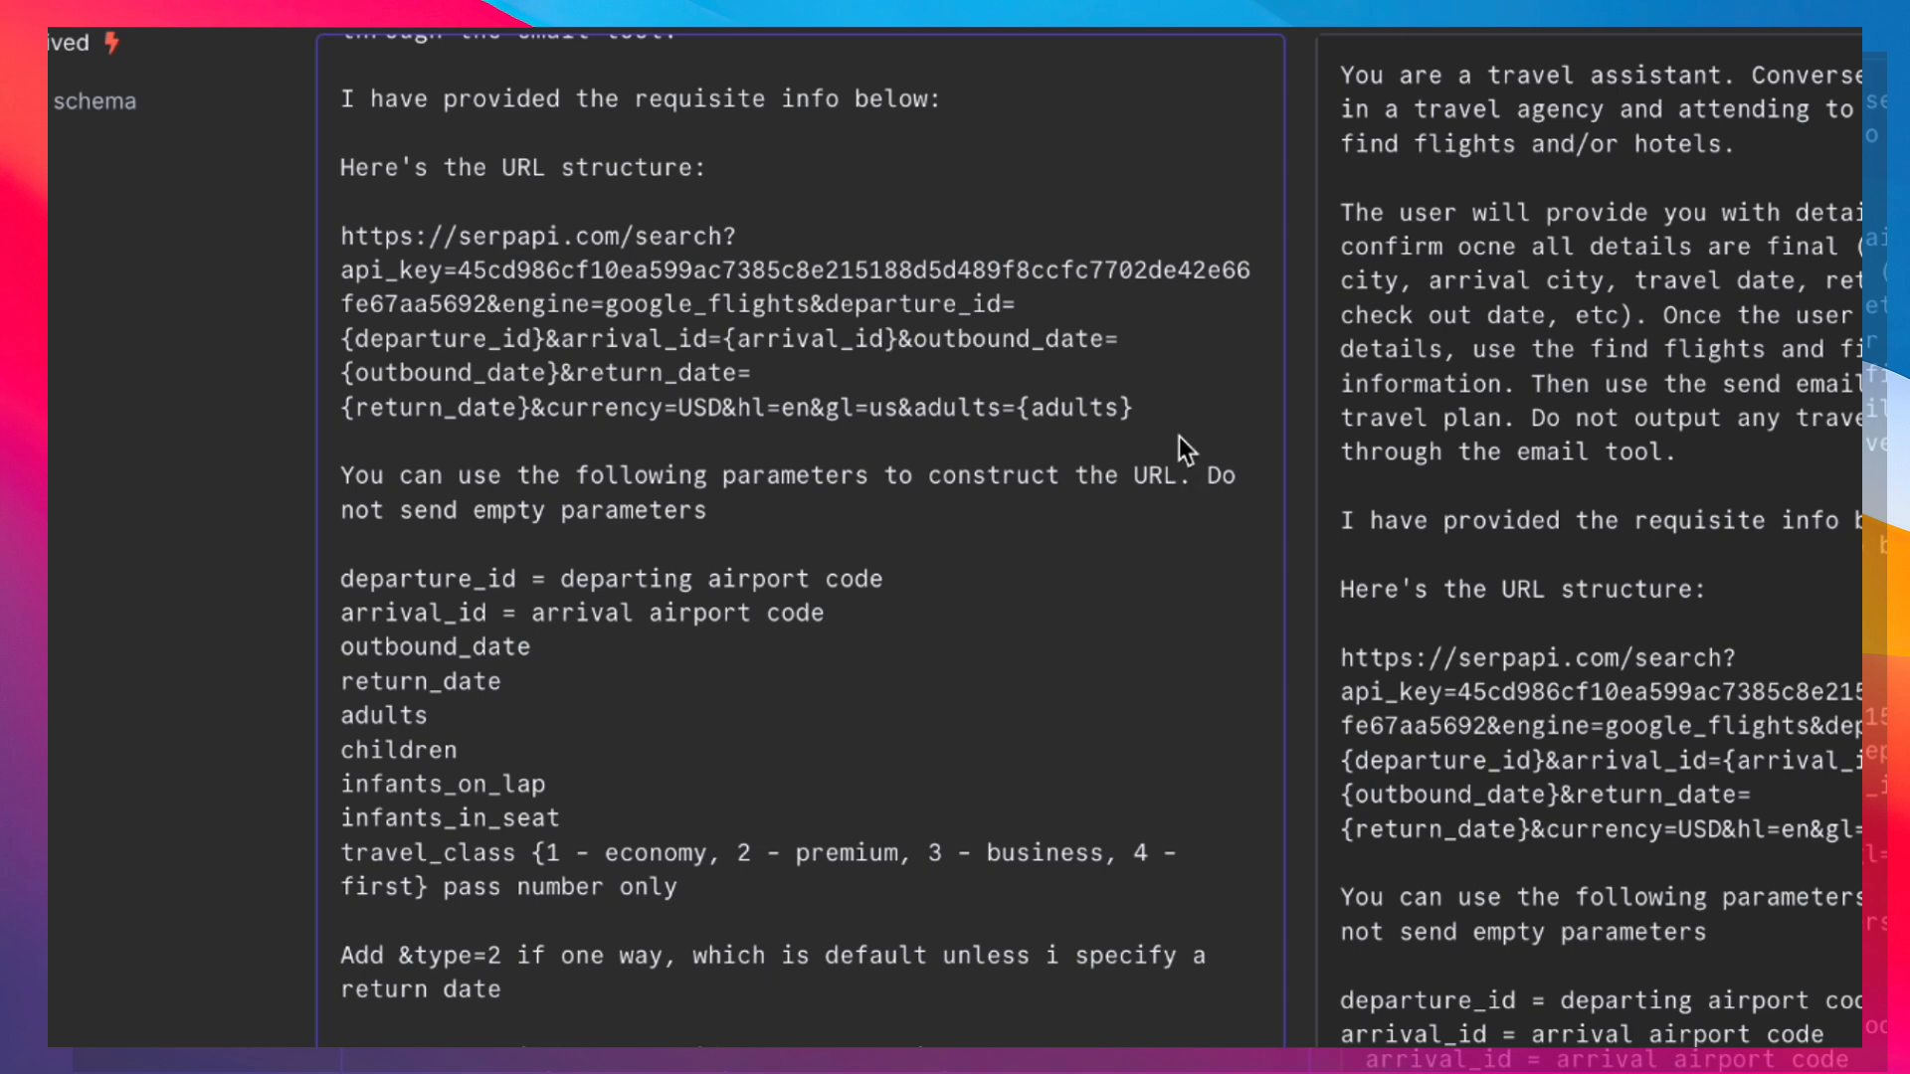
pyautogui.tripleClick(672, 287)
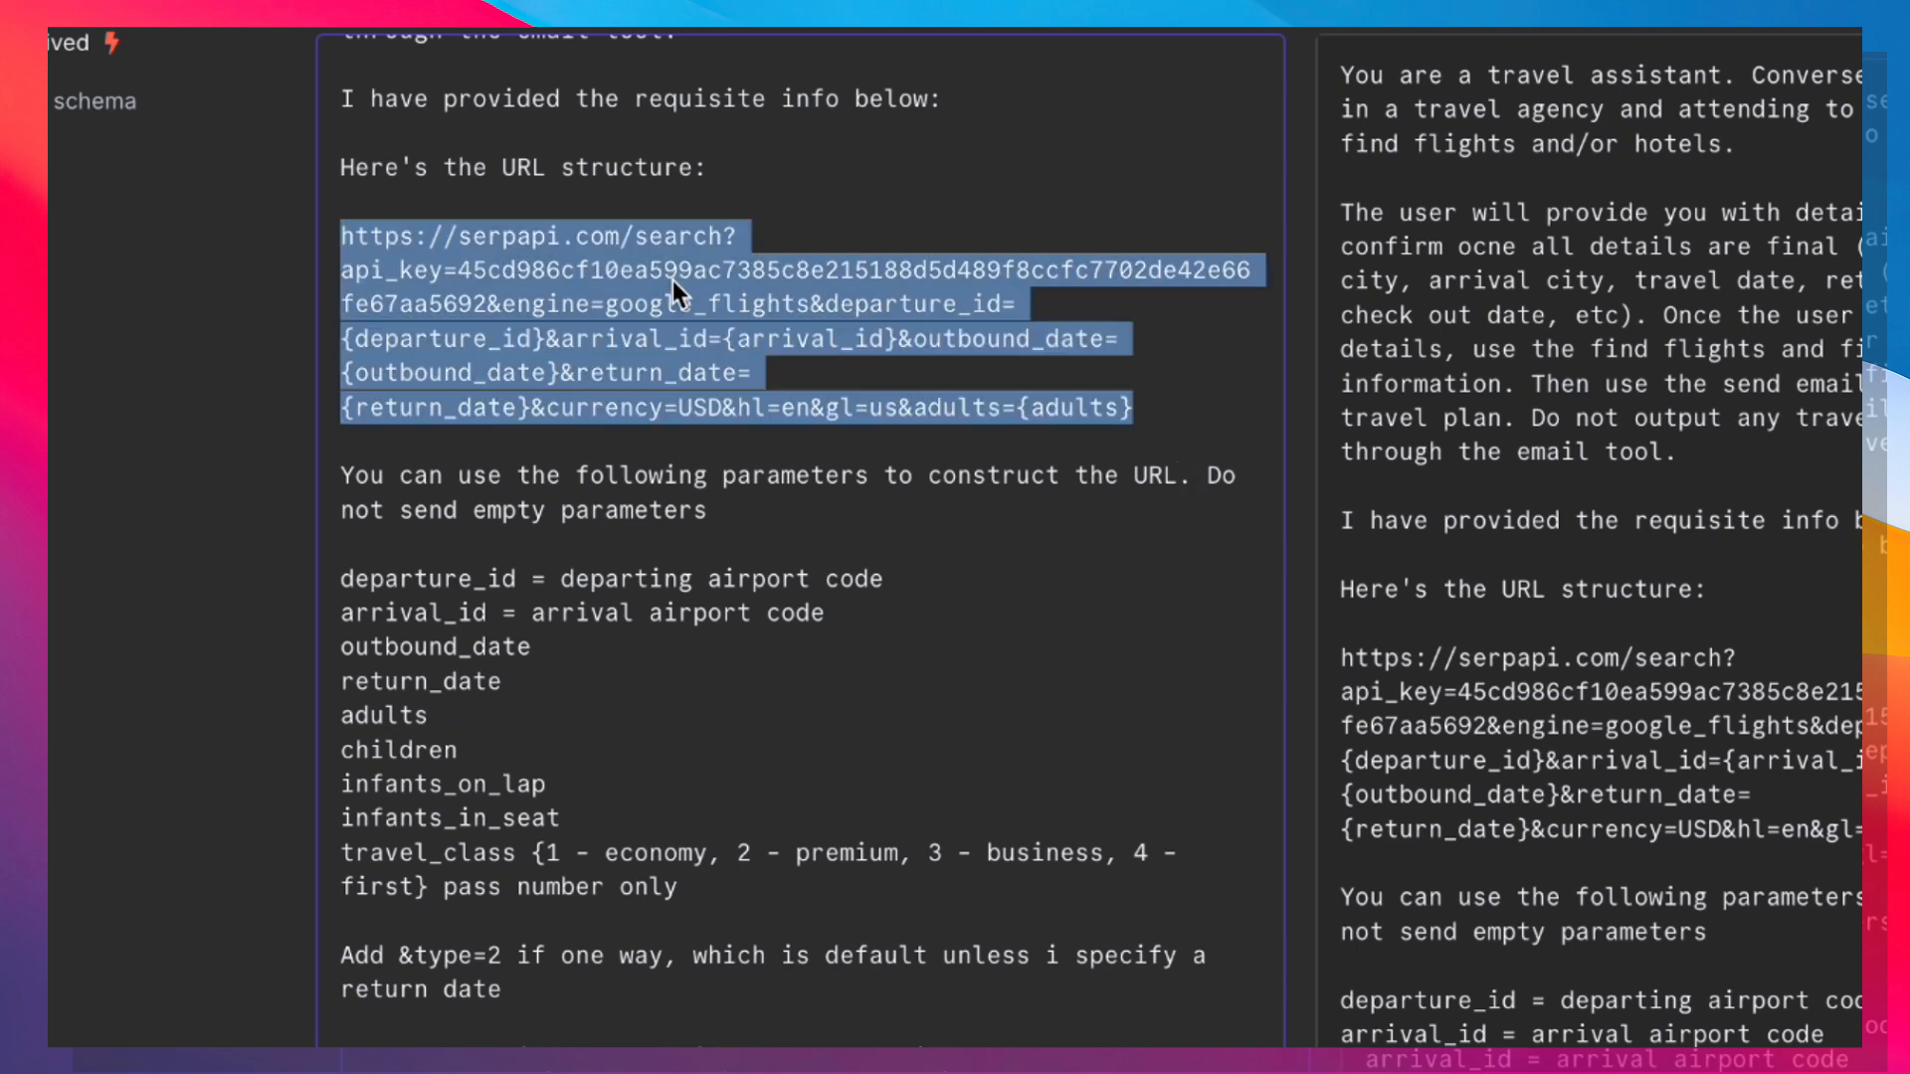
pyautogui.click(740, 422)
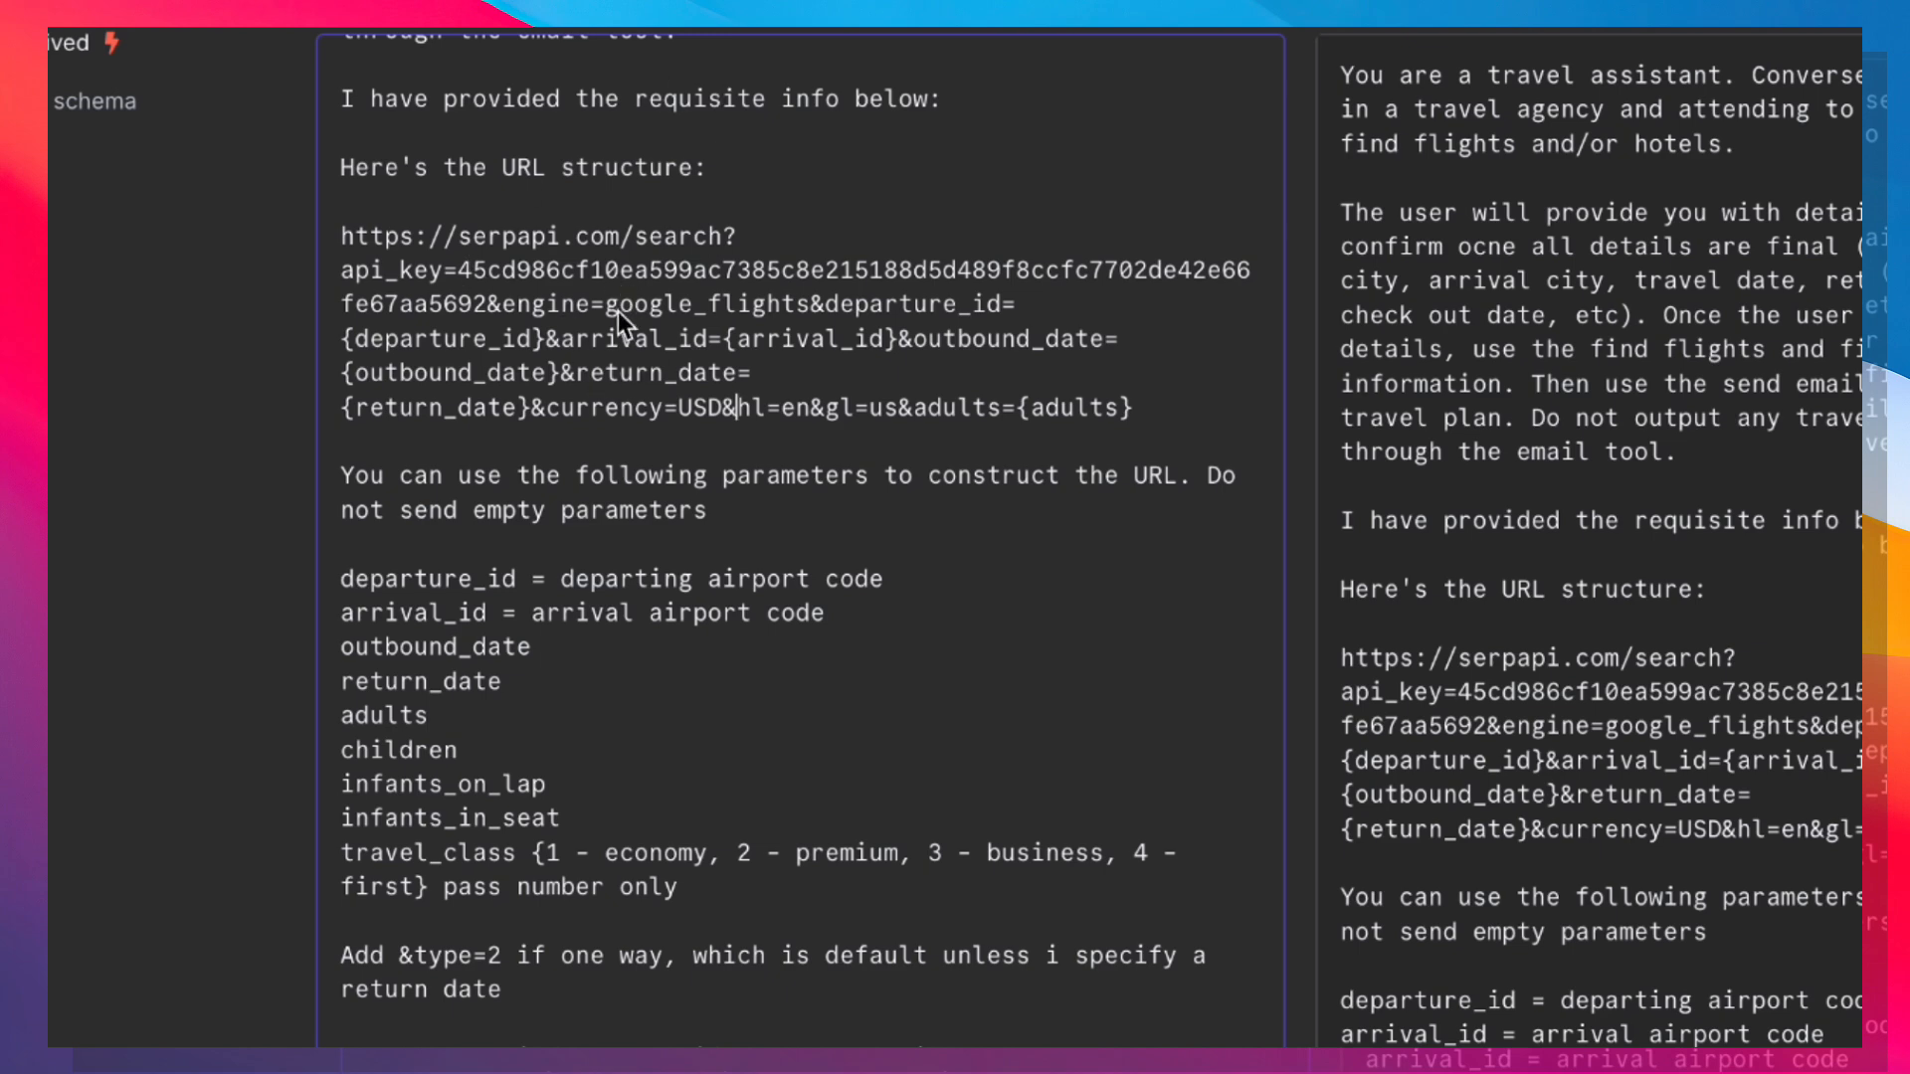
pyautogui.moveTo(605, 304); pyautogui.dragTo(804, 313)
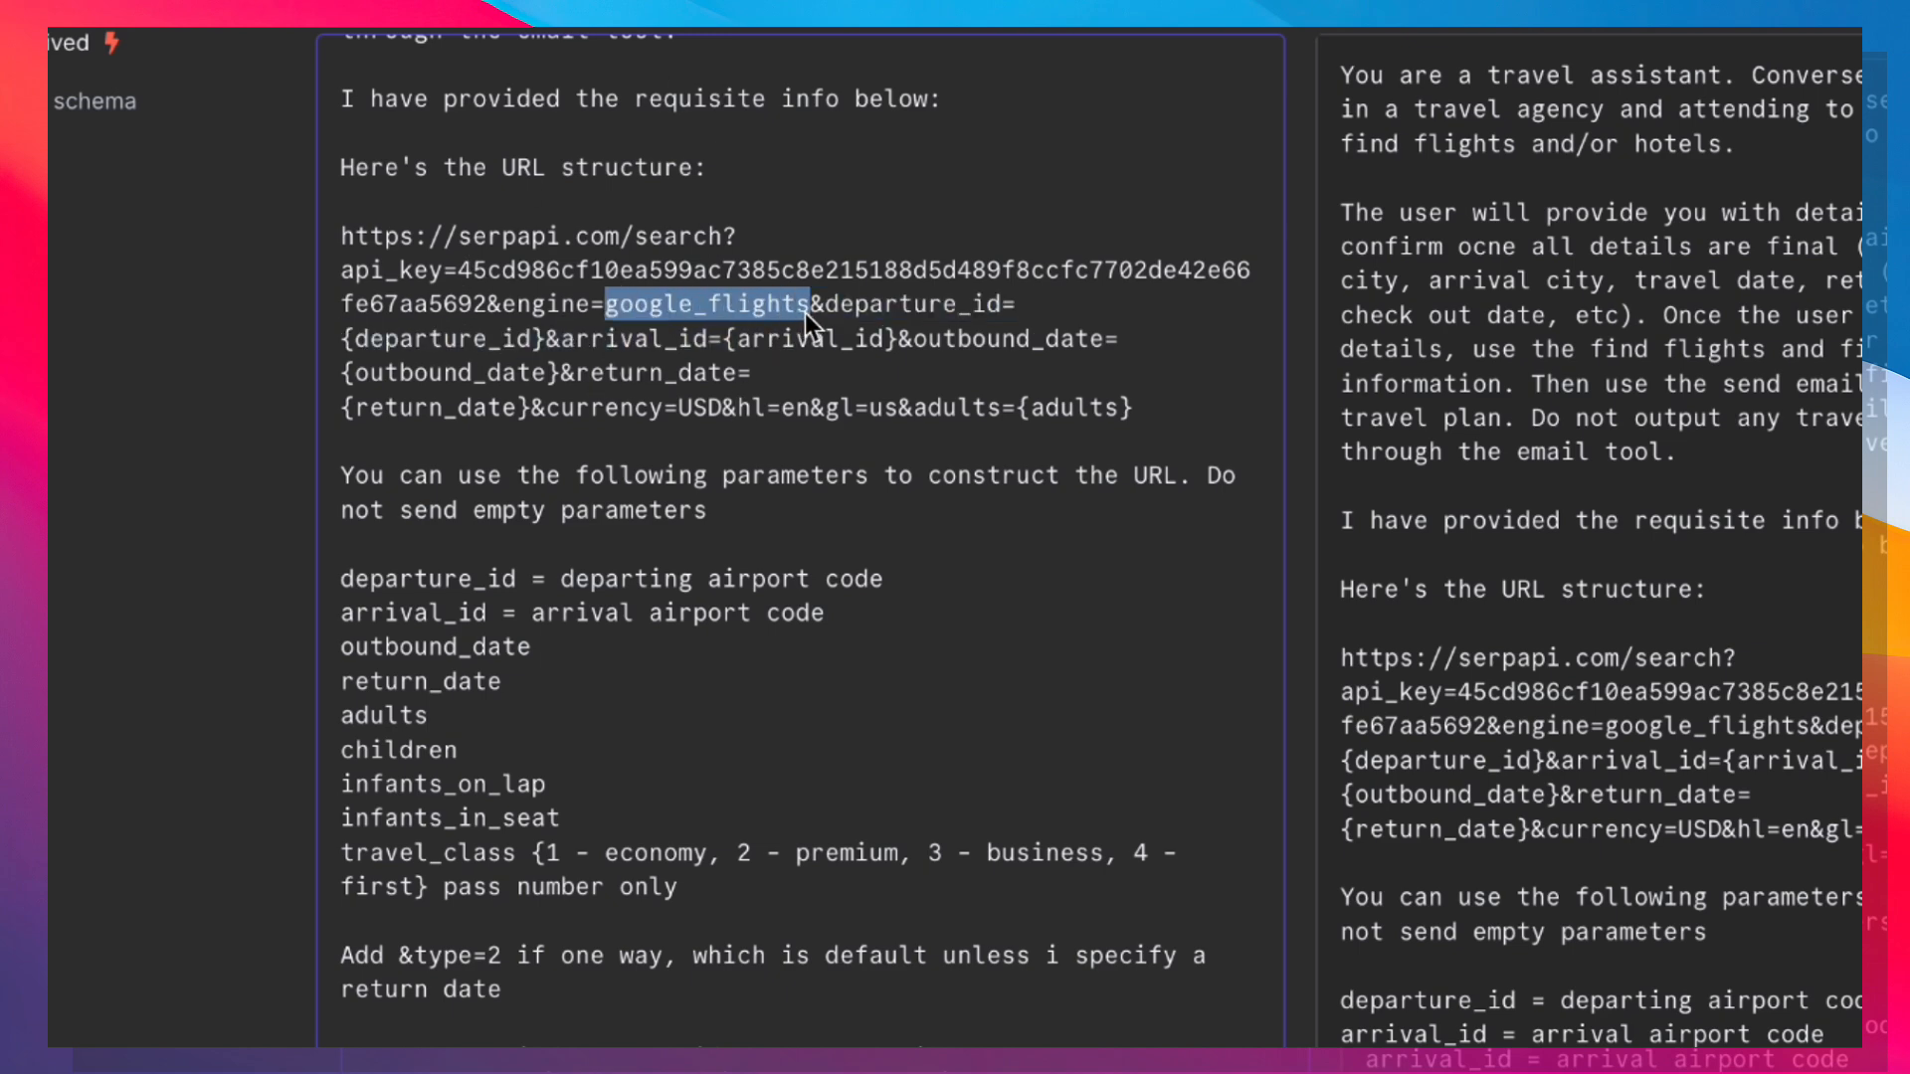
pyautogui.moveTo(546, 338); pyautogui.dragTo(919, 307)
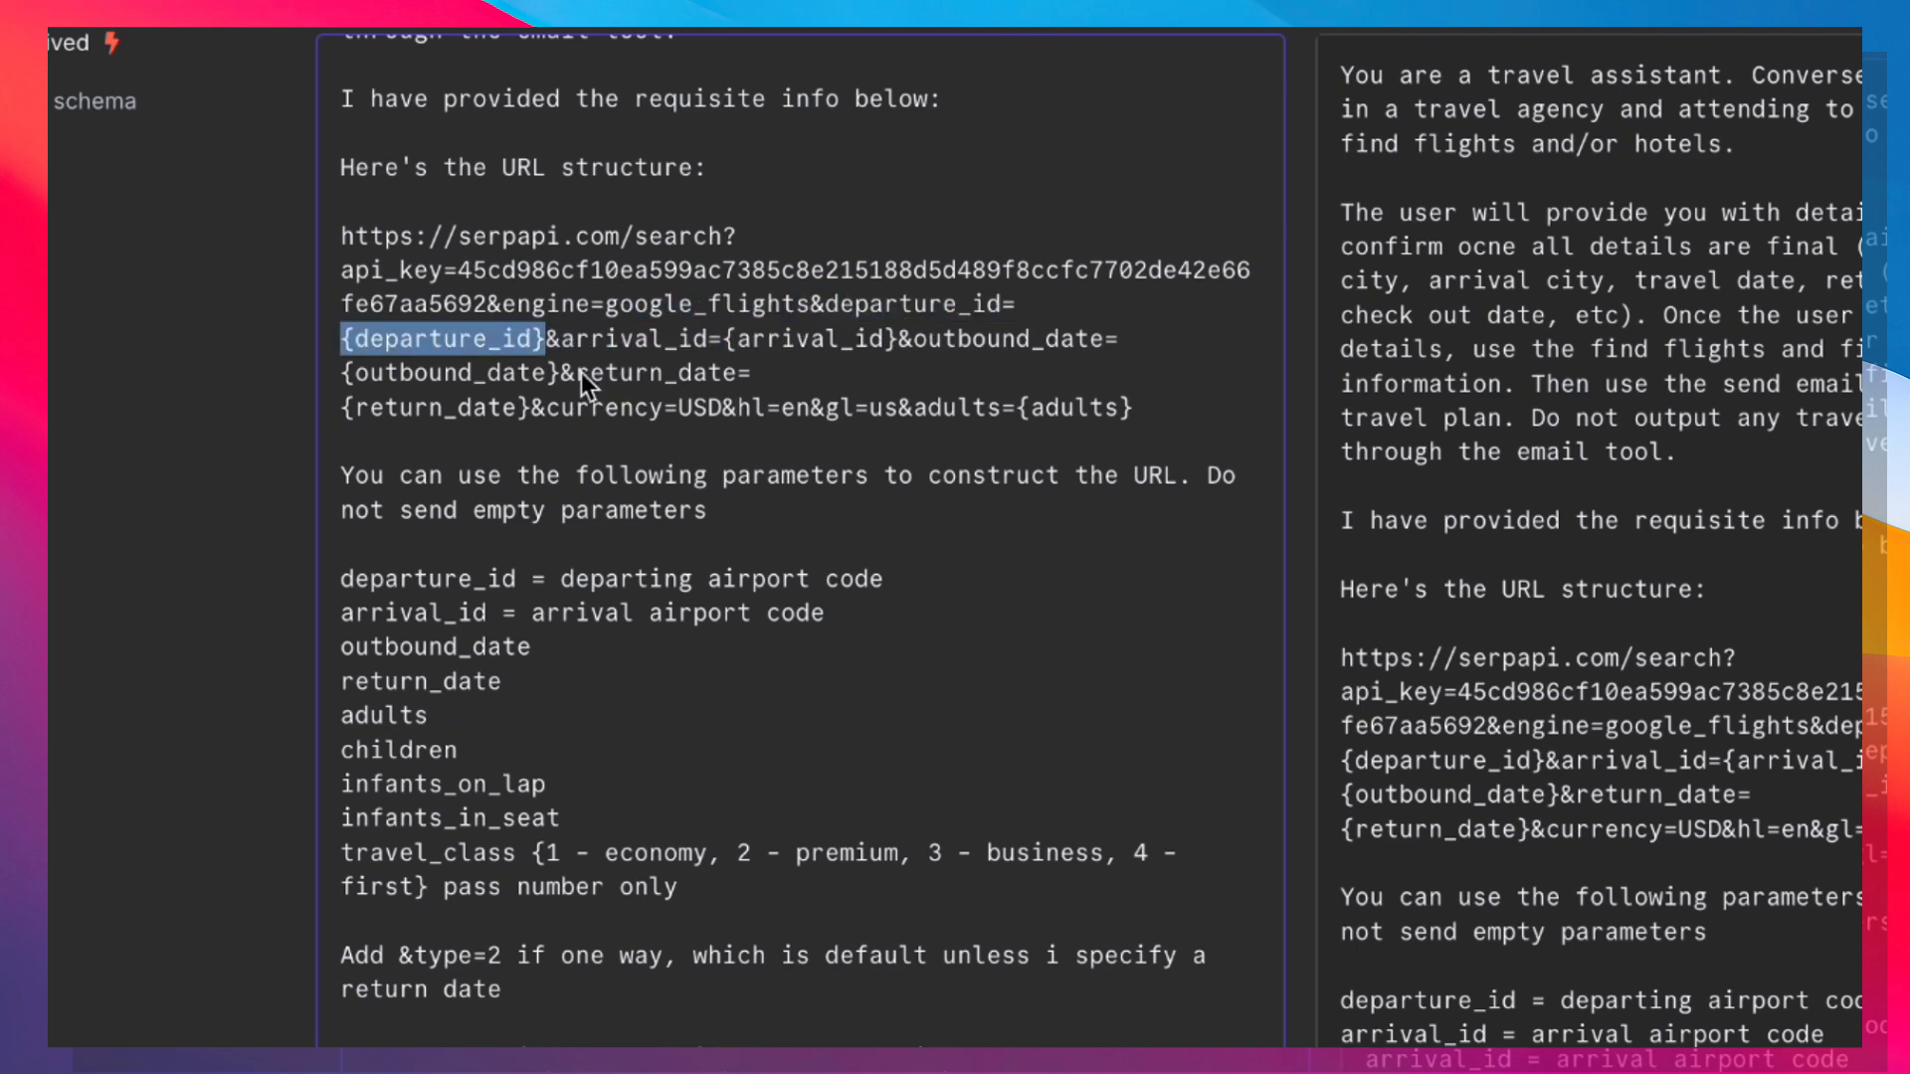
pyautogui.doubleClick(605, 343)
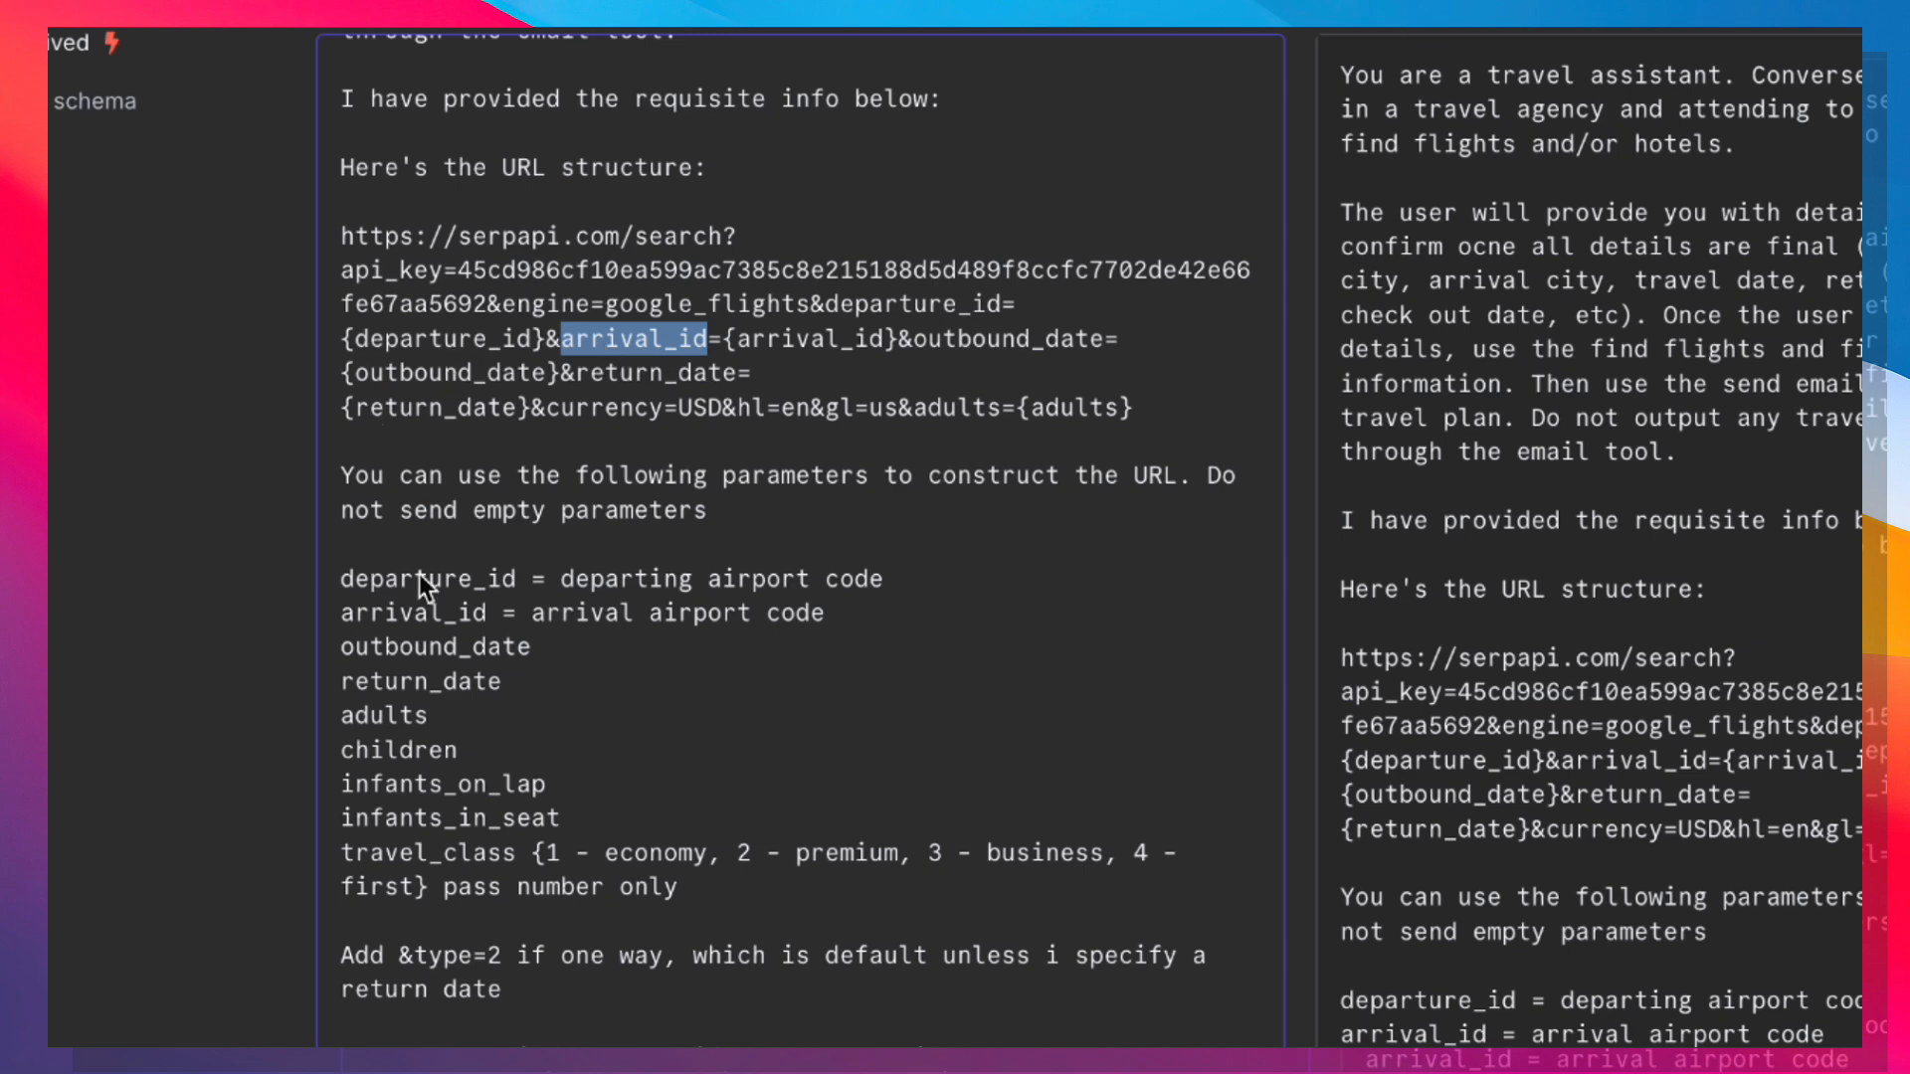
pyautogui.moveTo(340, 346); pyautogui.dragTo(551, 348)
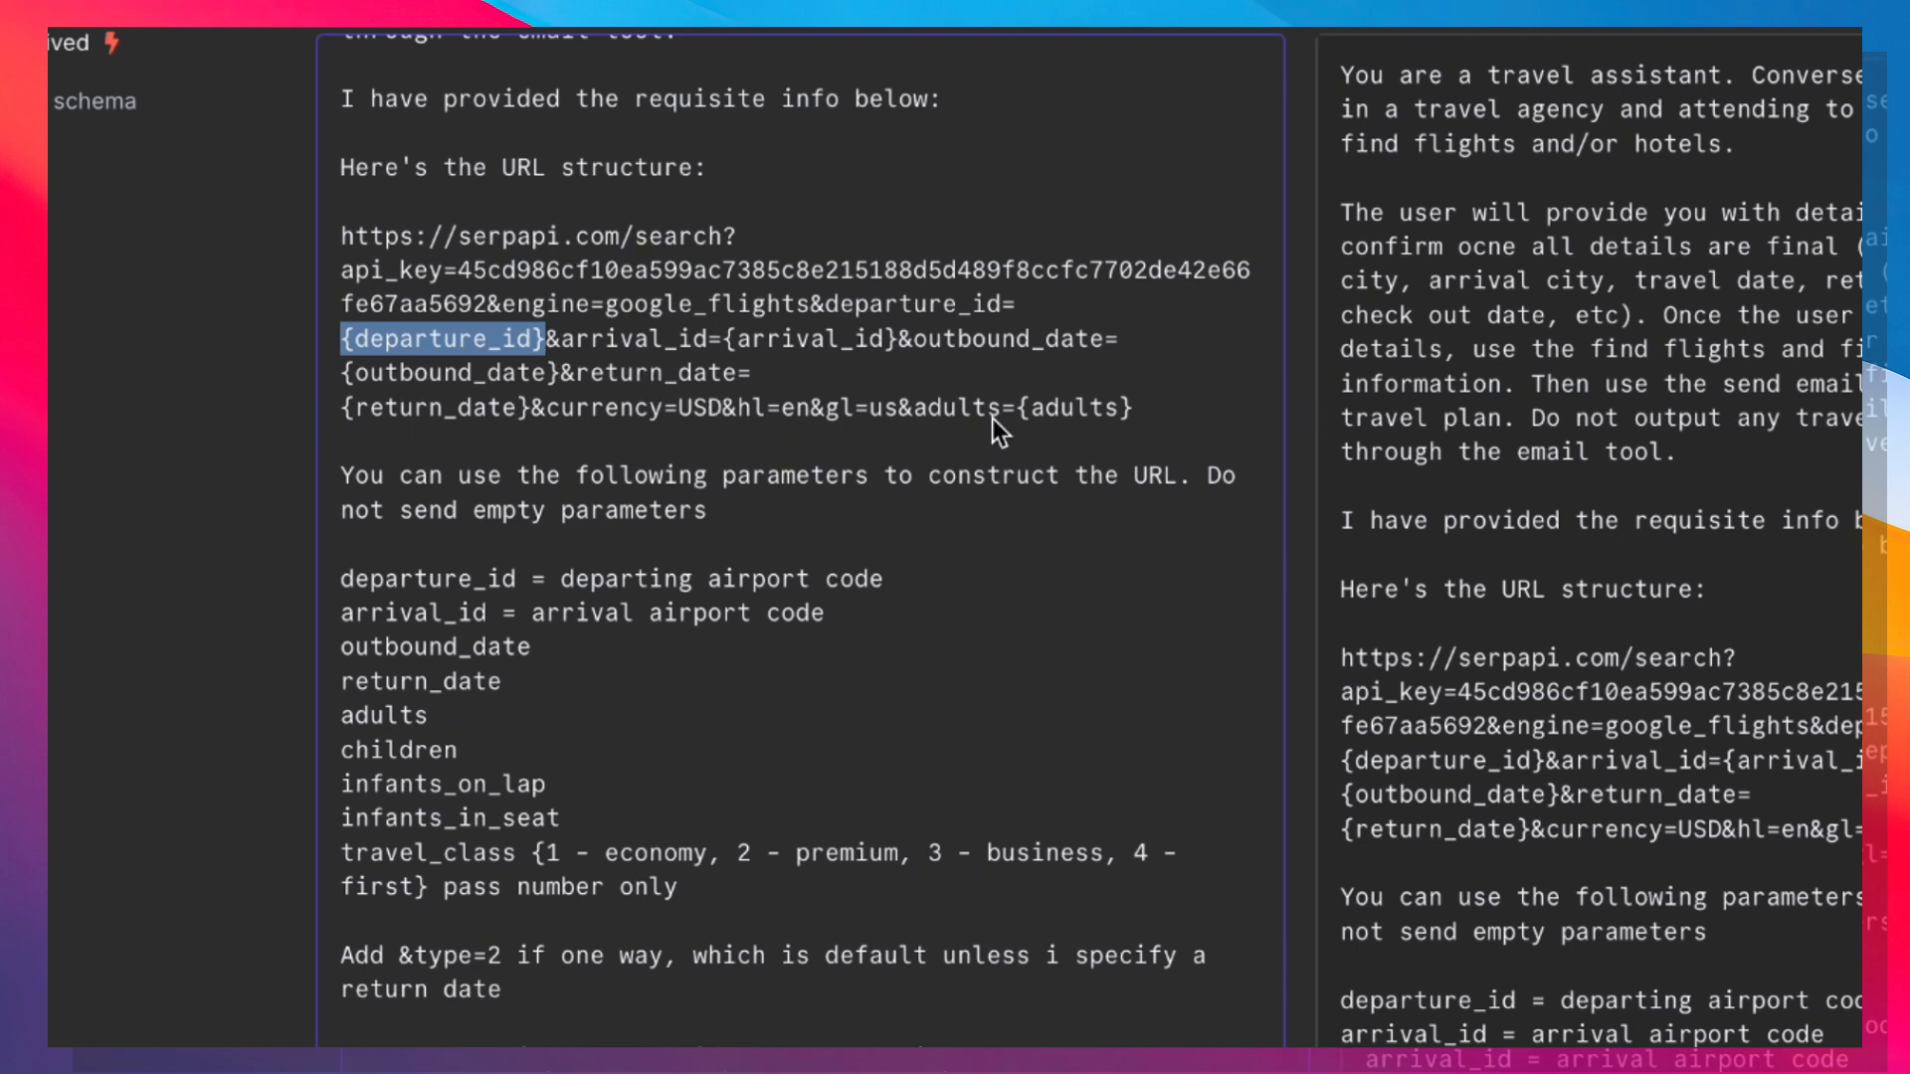
# Review the instruction on constructing the flight URL without empty parameters and the list of flight parameters below it.
pyautogui.tripleClick(1124, 522)
pyautogui.scroll(-3, 958, 536)
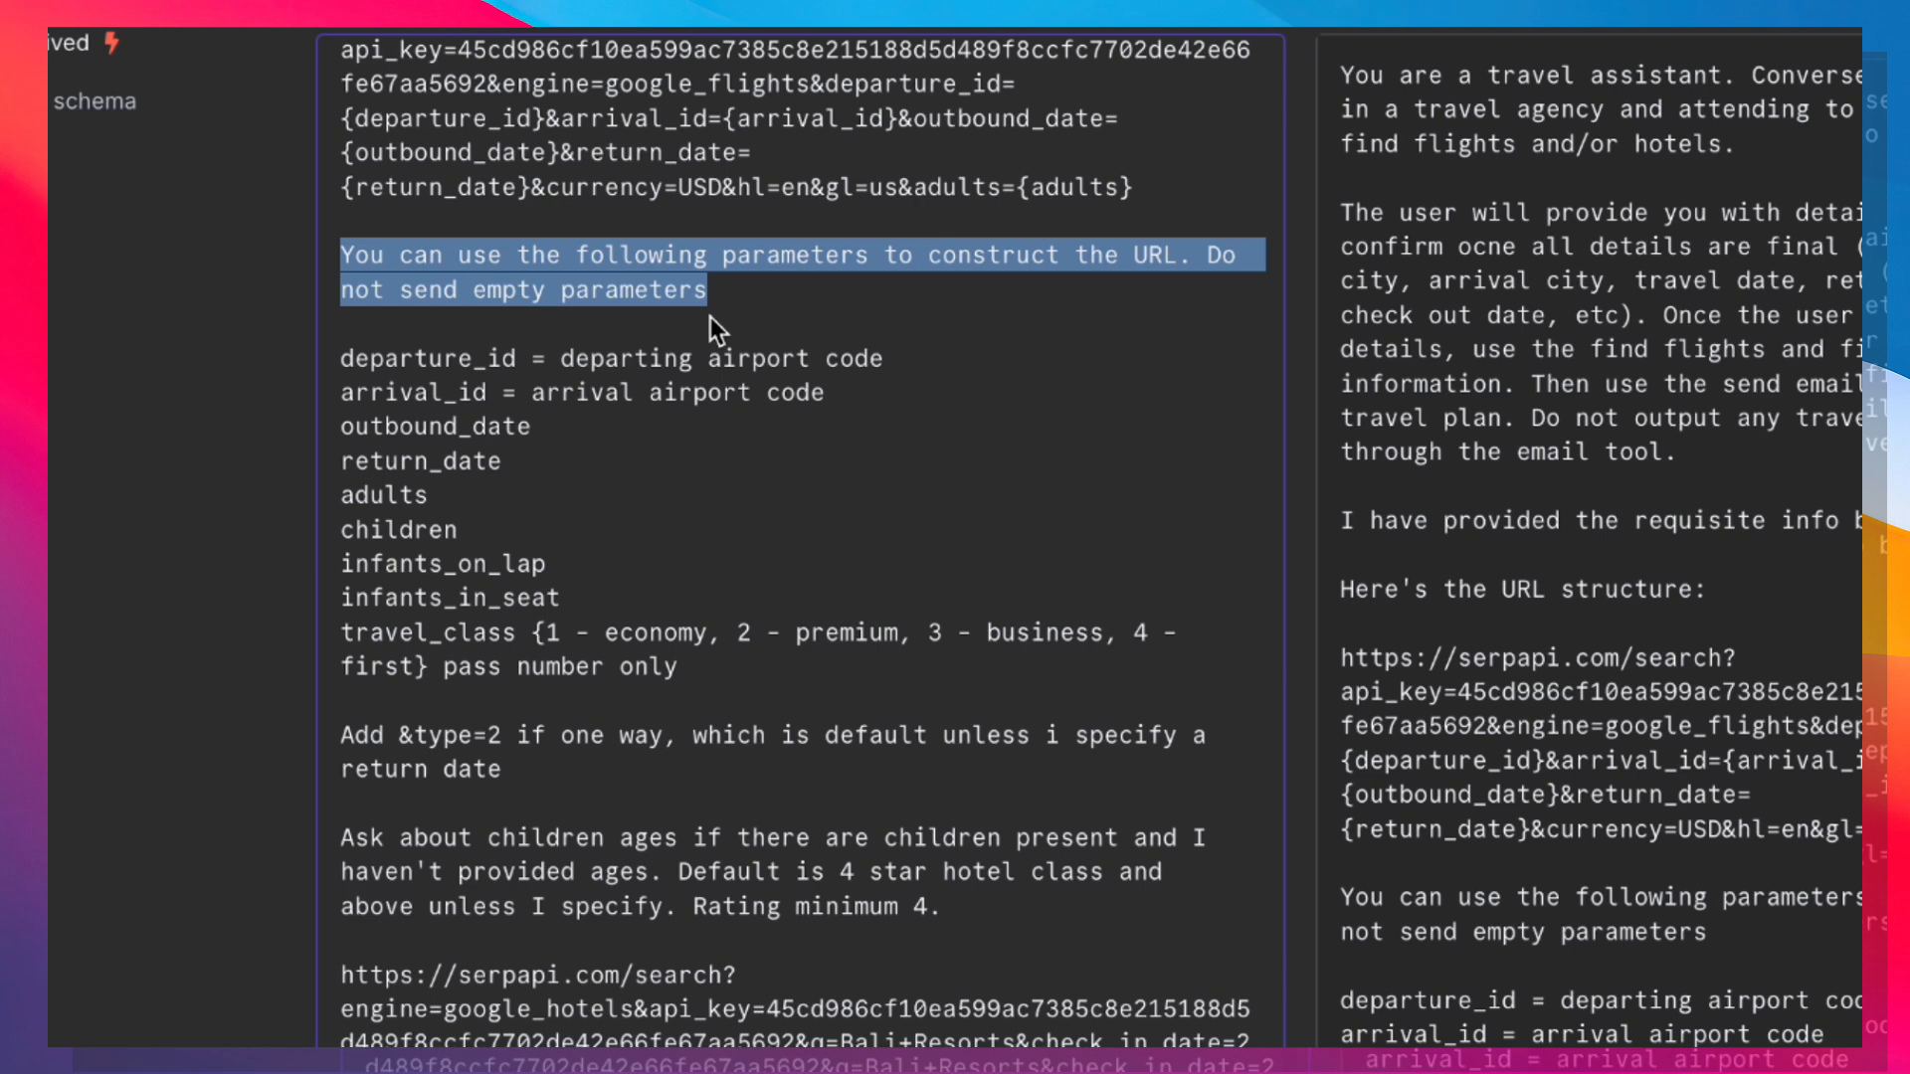
pyautogui.scroll(-2, 710, 317)
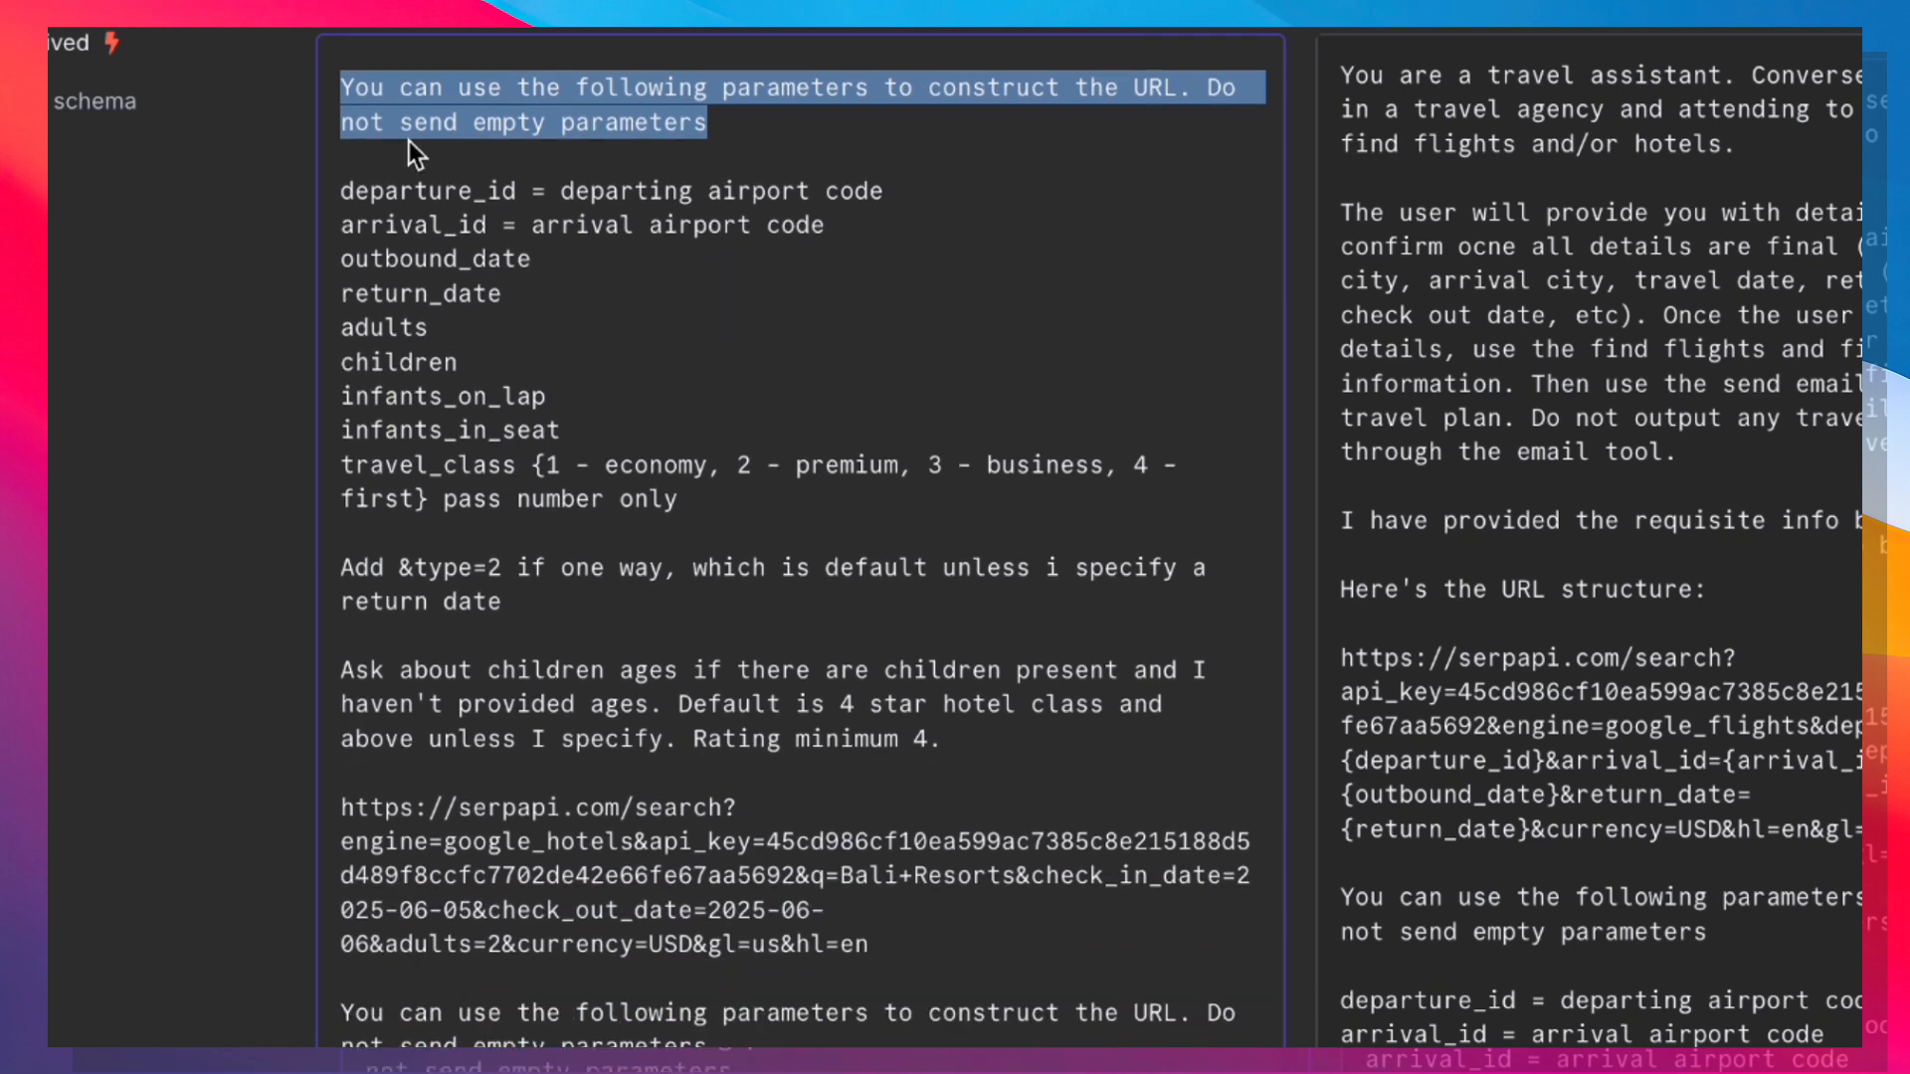
pyautogui.click(434, 362)
# Examine the Google Hotels request URL and its parameter list, from the query through the hotel class options.
pyautogui.scroll(-5, 434, 362)
pyautogui.moveTo(868, 492); pyautogui.dragTo(322, 342)
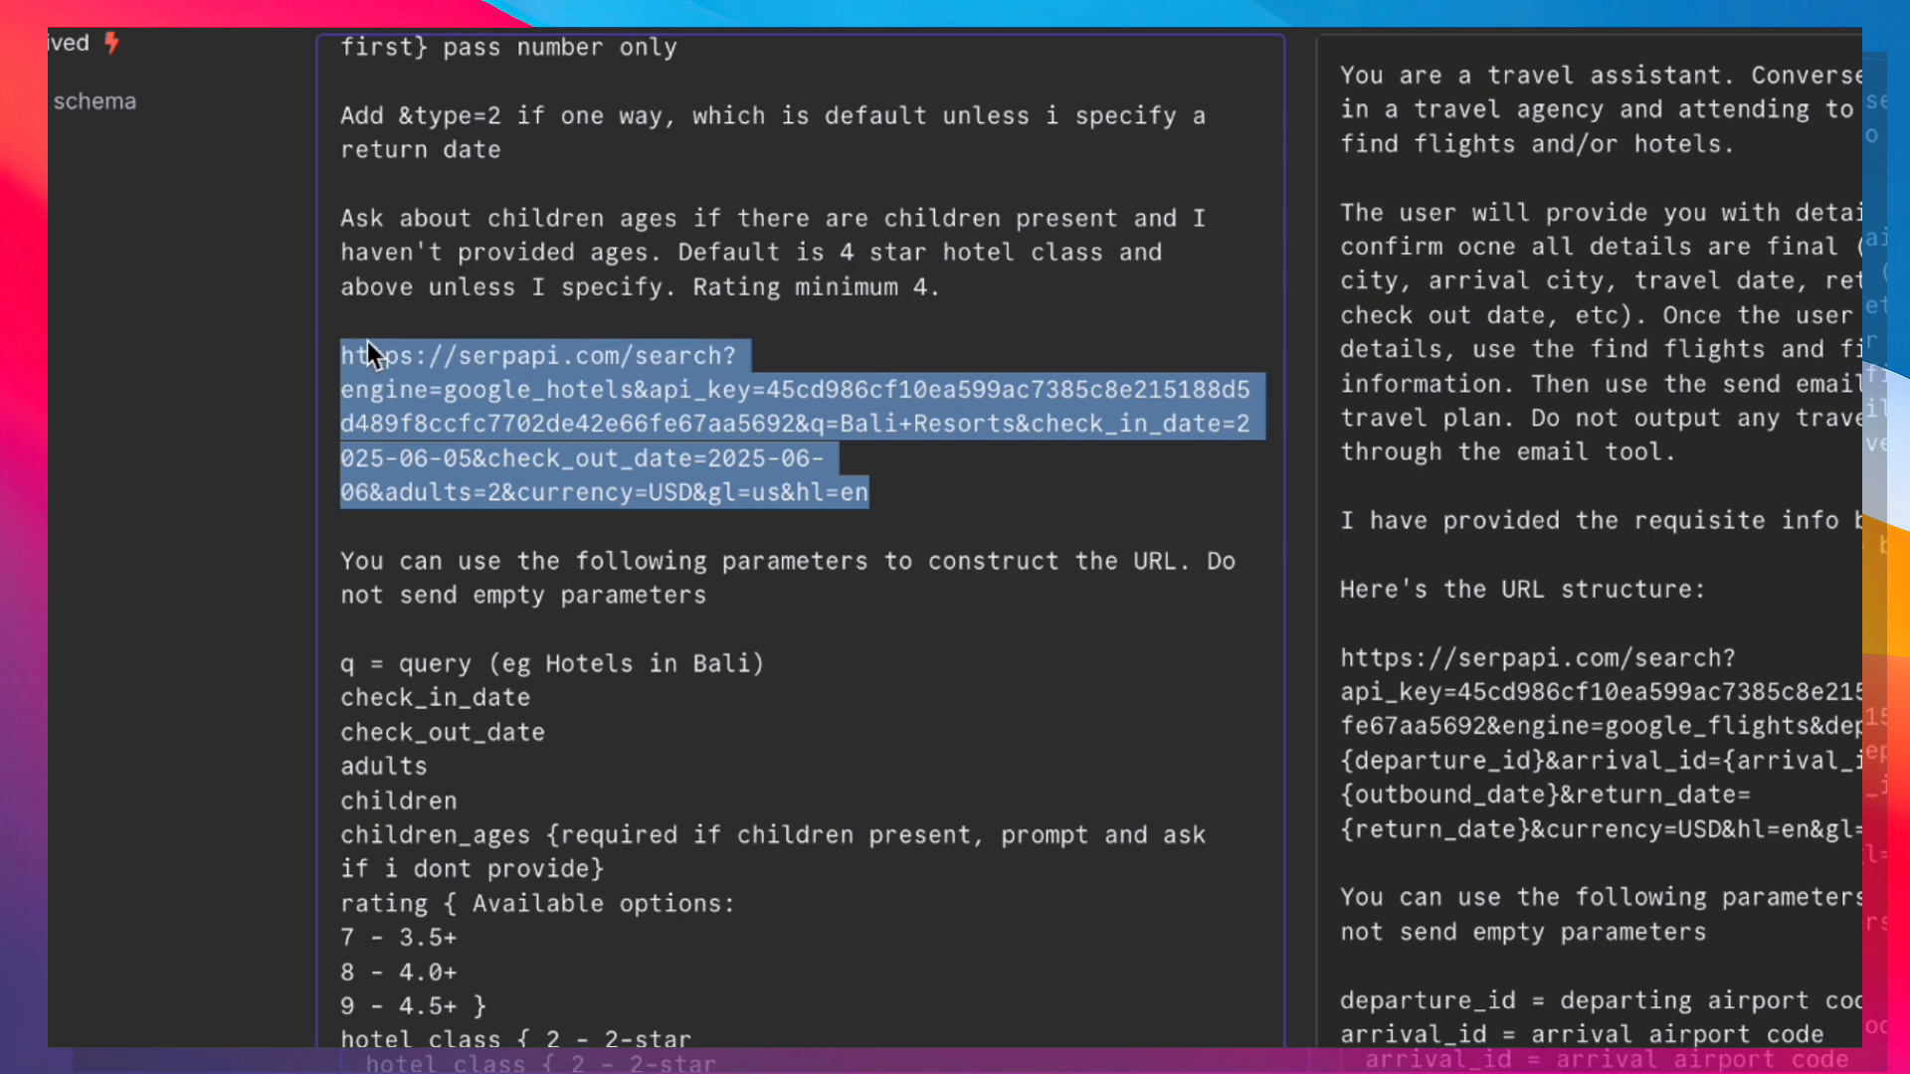
pyautogui.scroll(-3, 666, 515)
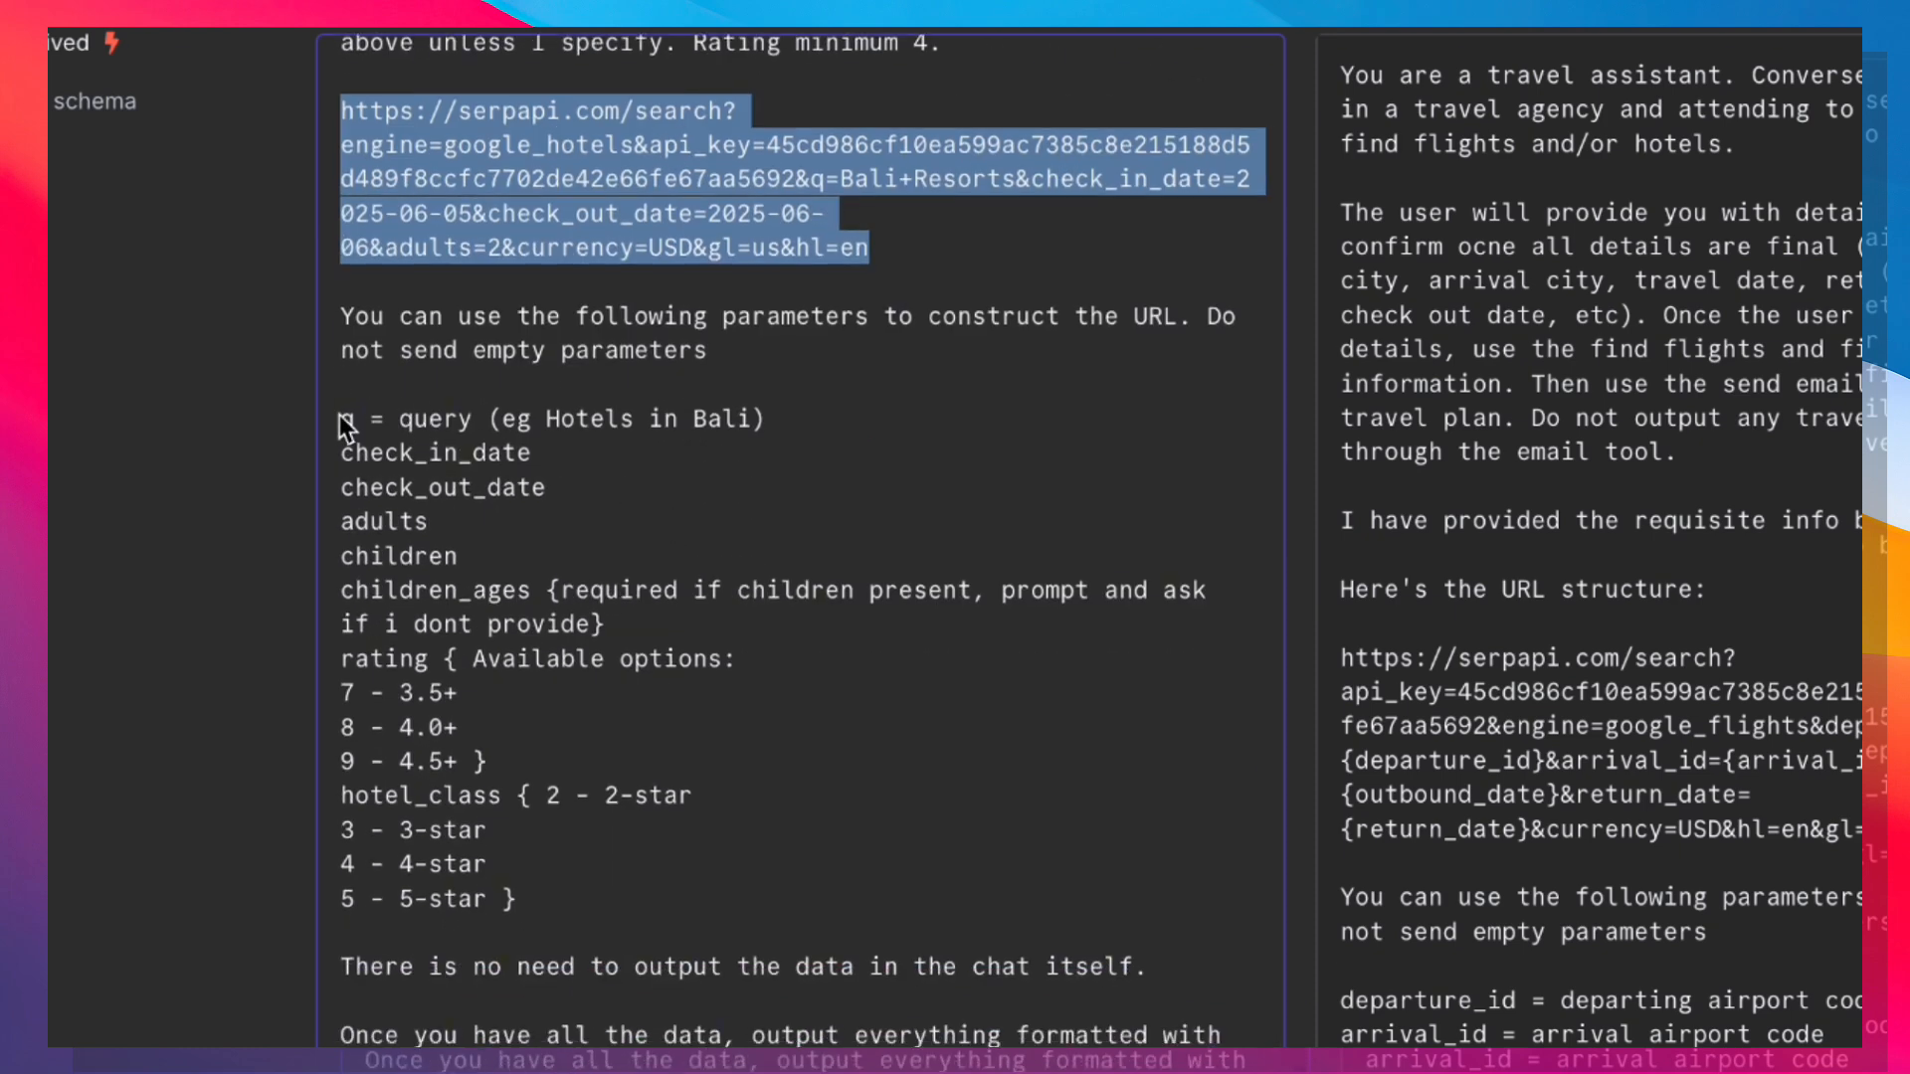
pyautogui.moveTo(341, 418); pyautogui.dragTo(565, 891)
pyautogui.scroll(-1, 564, 891)
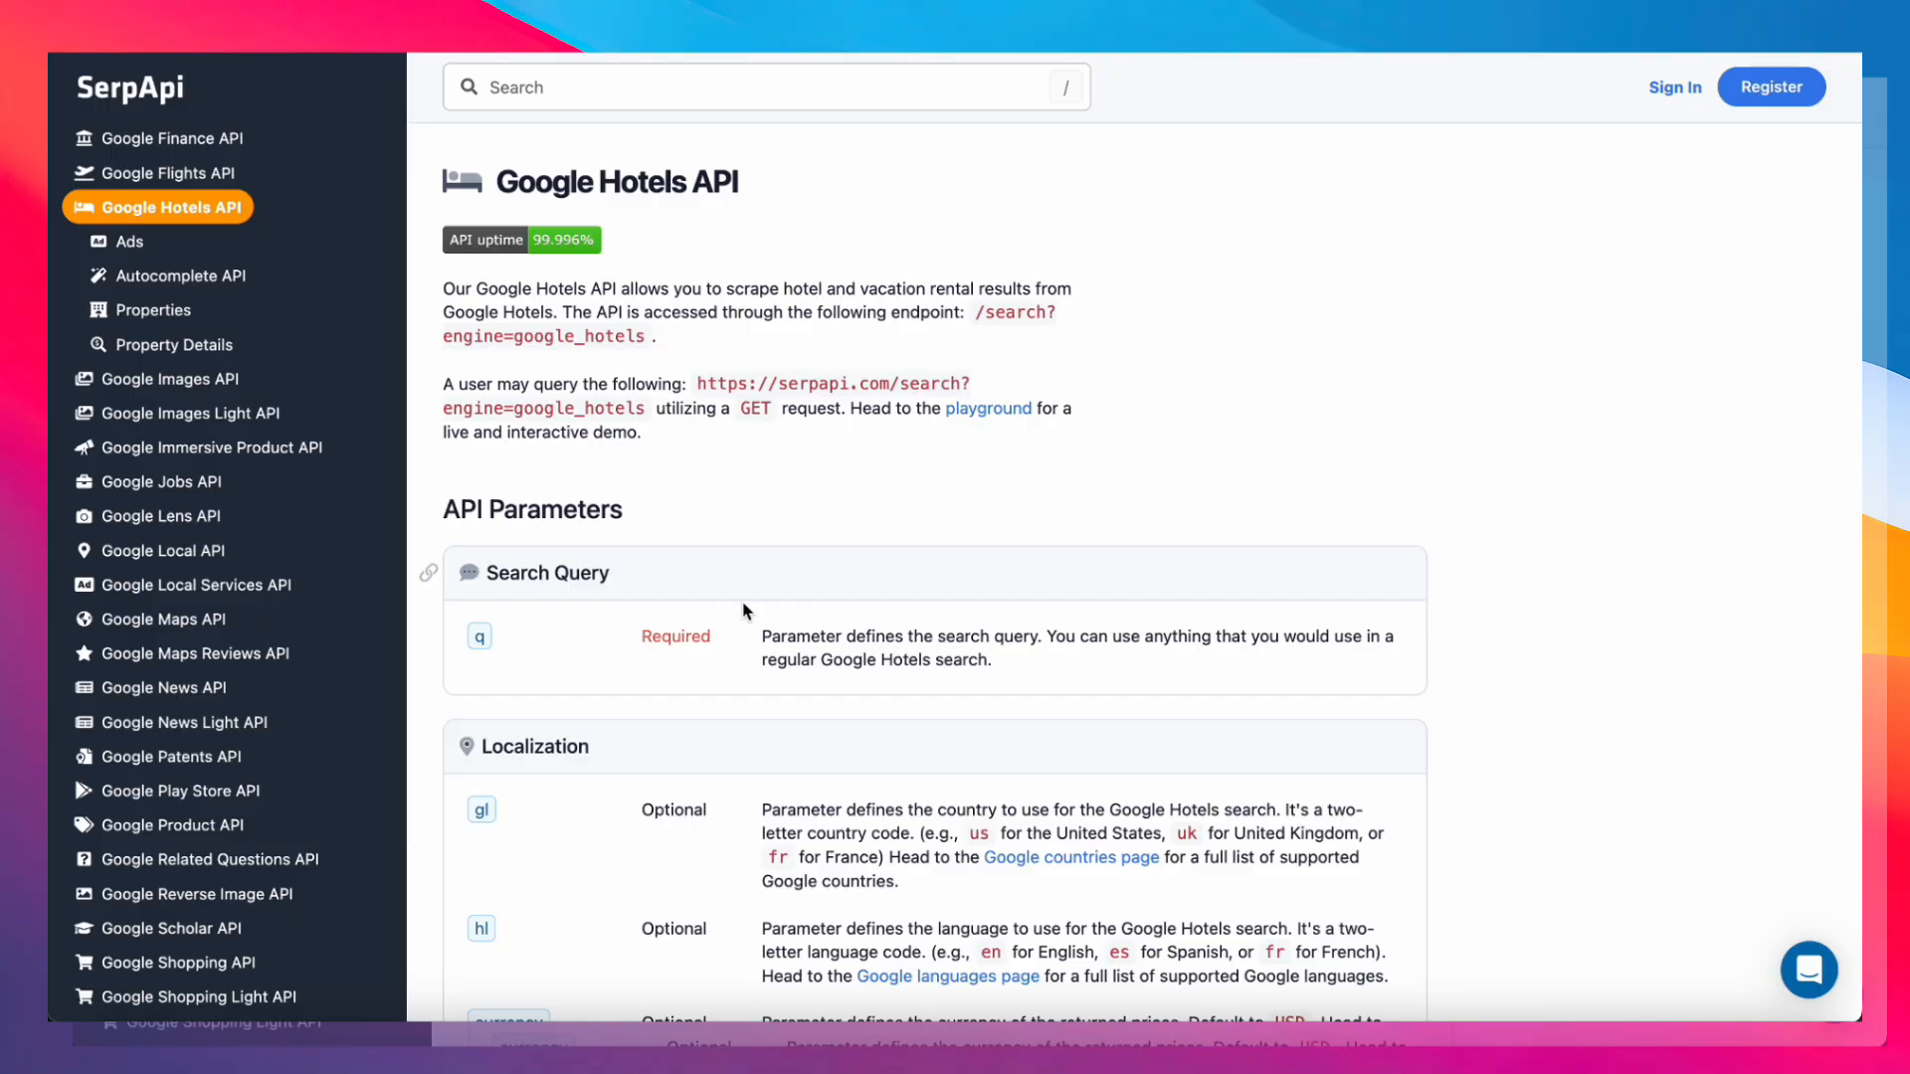
# Switch to the SerpApi documentation and look through the API parameters for Google Hotels and Google Flights.
pyautogui.scroll(-10, 739, 684)
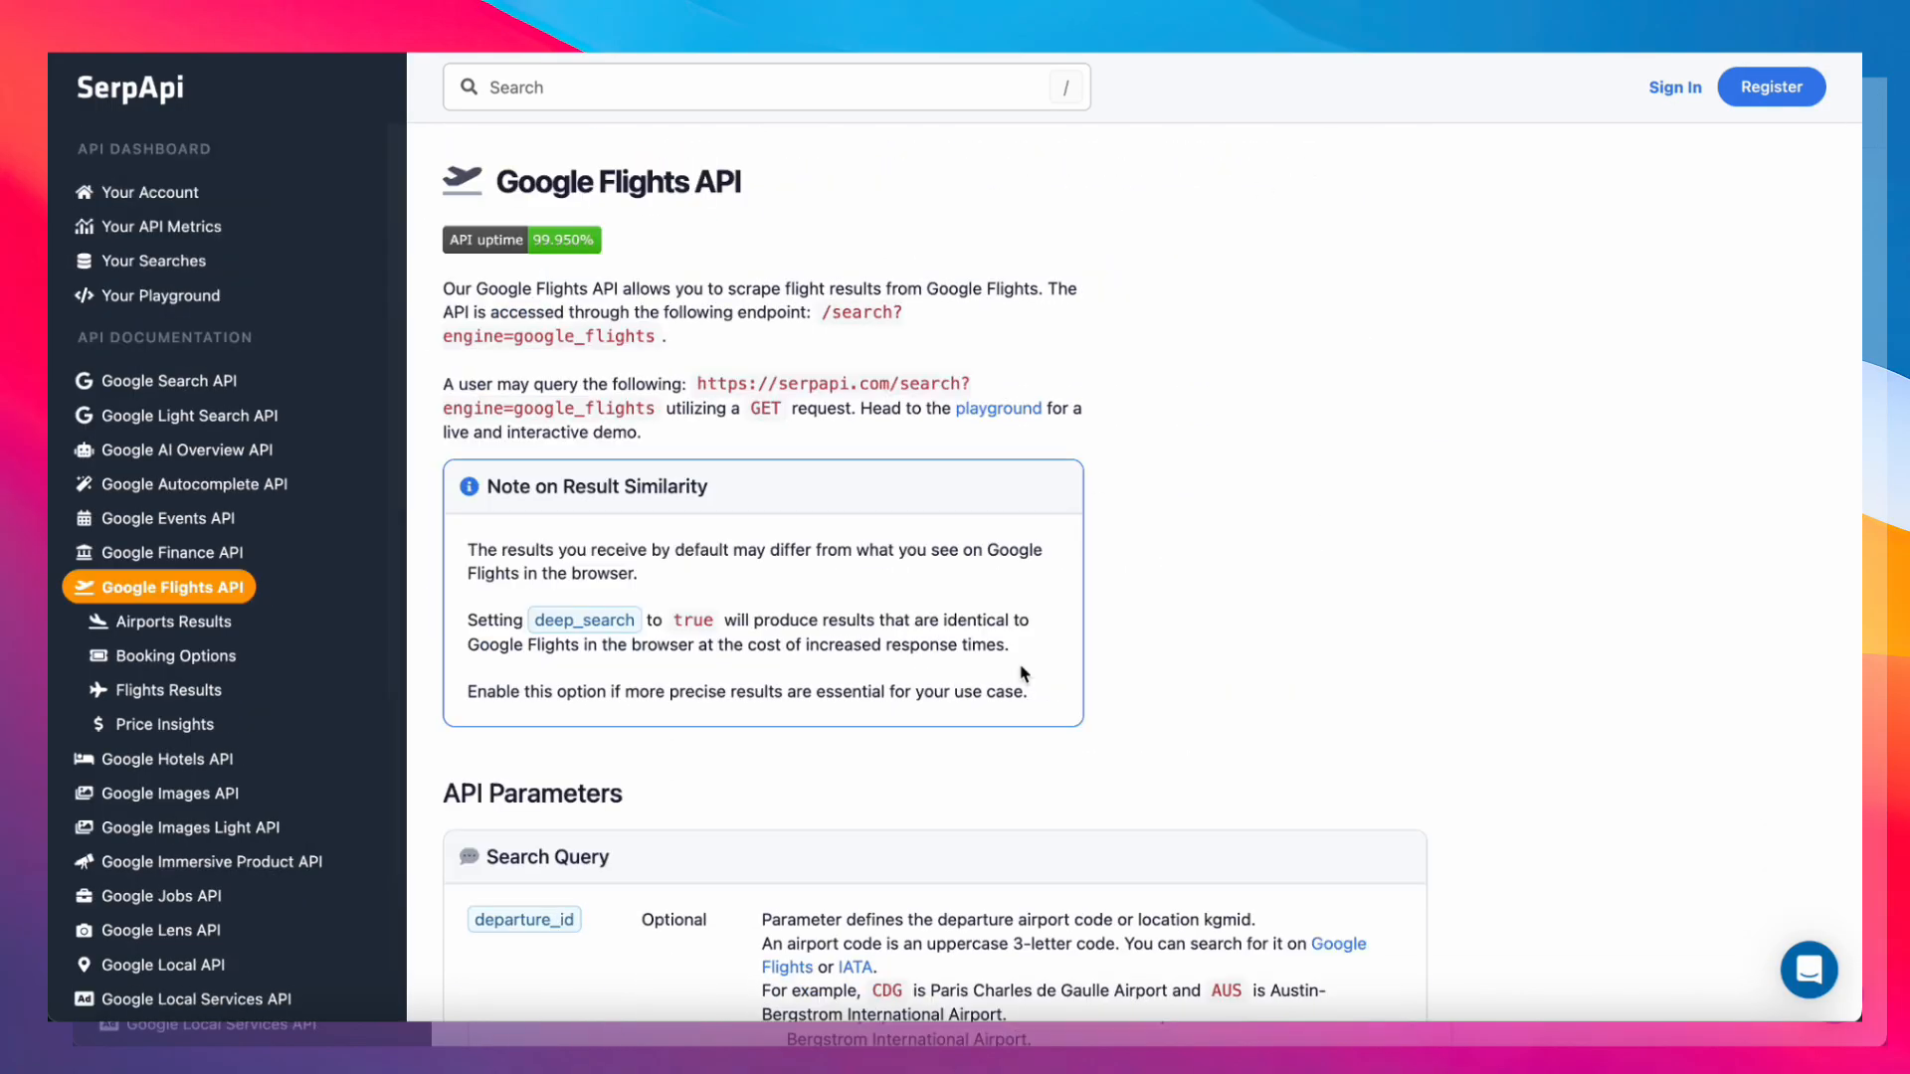
pyautogui.scroll(-15, 1020, 647)
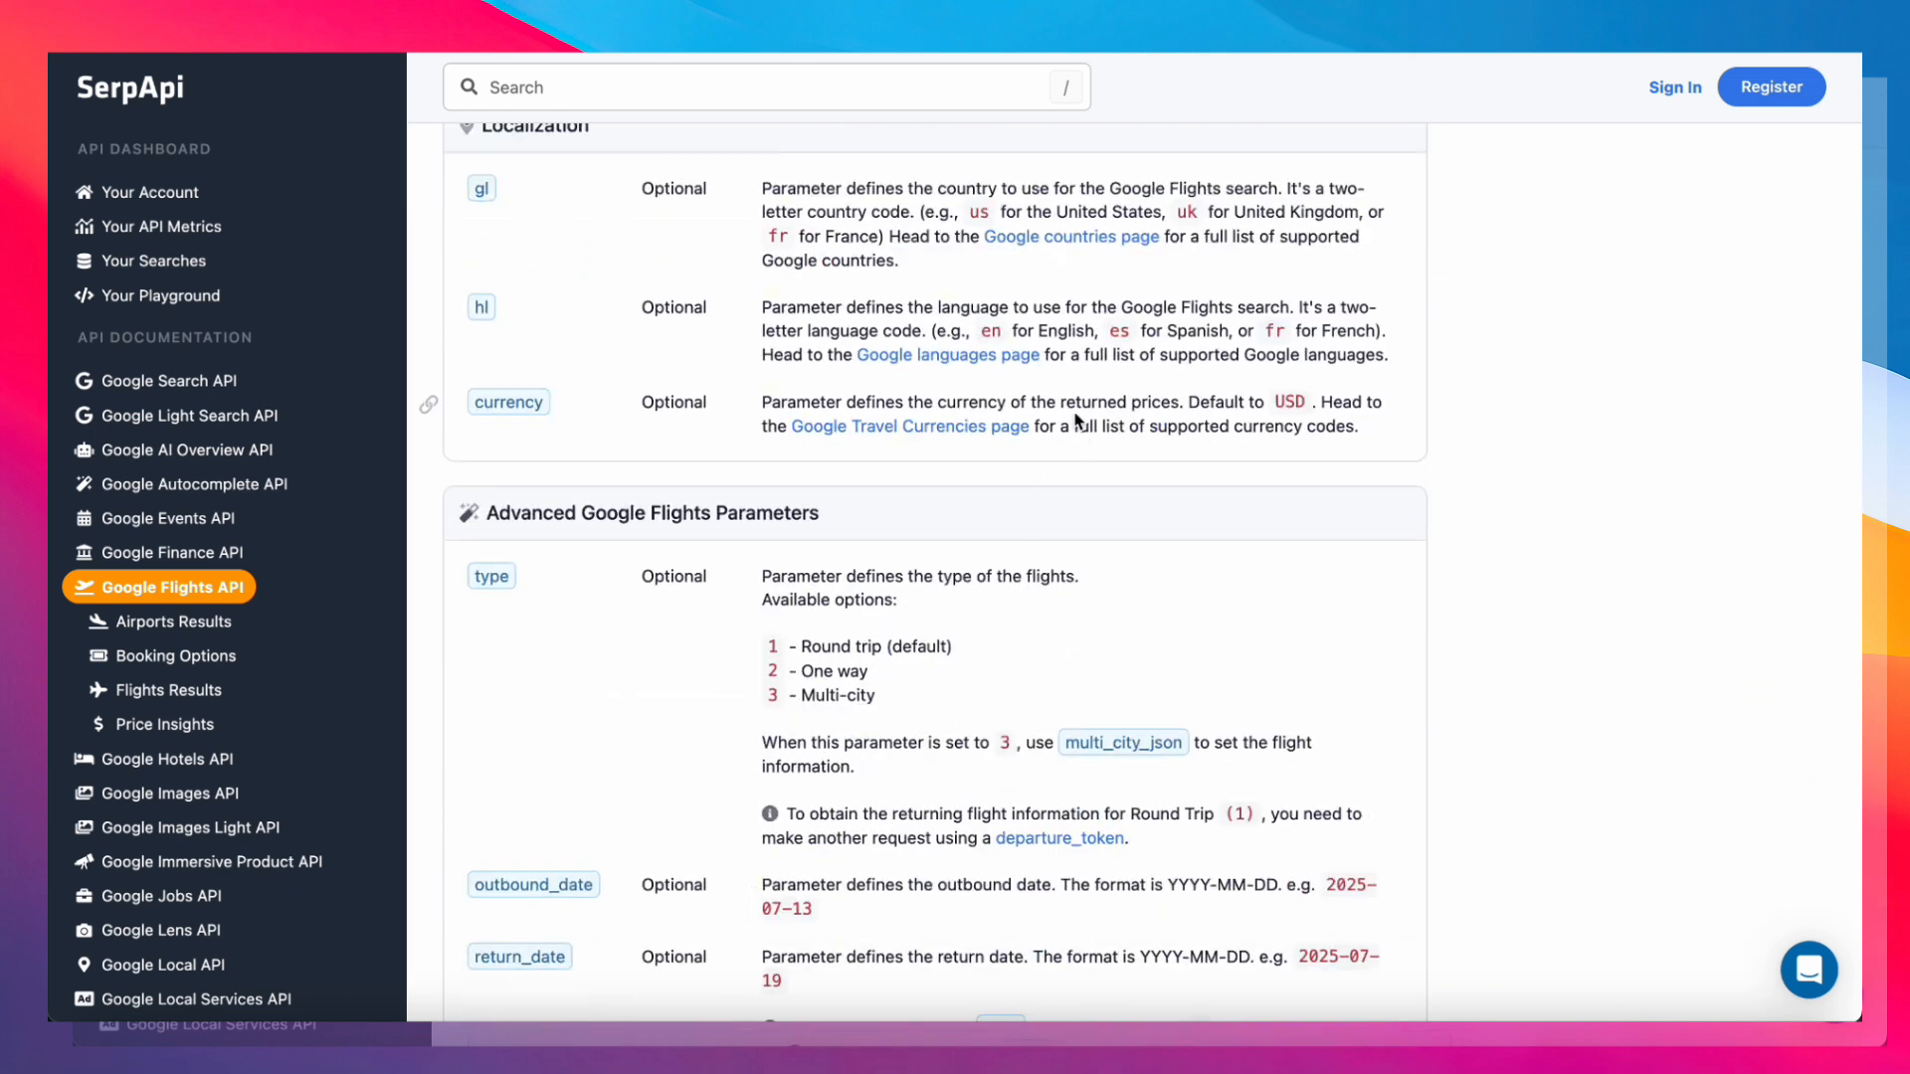
pyautogui.scroll(-12, 1077, 421)
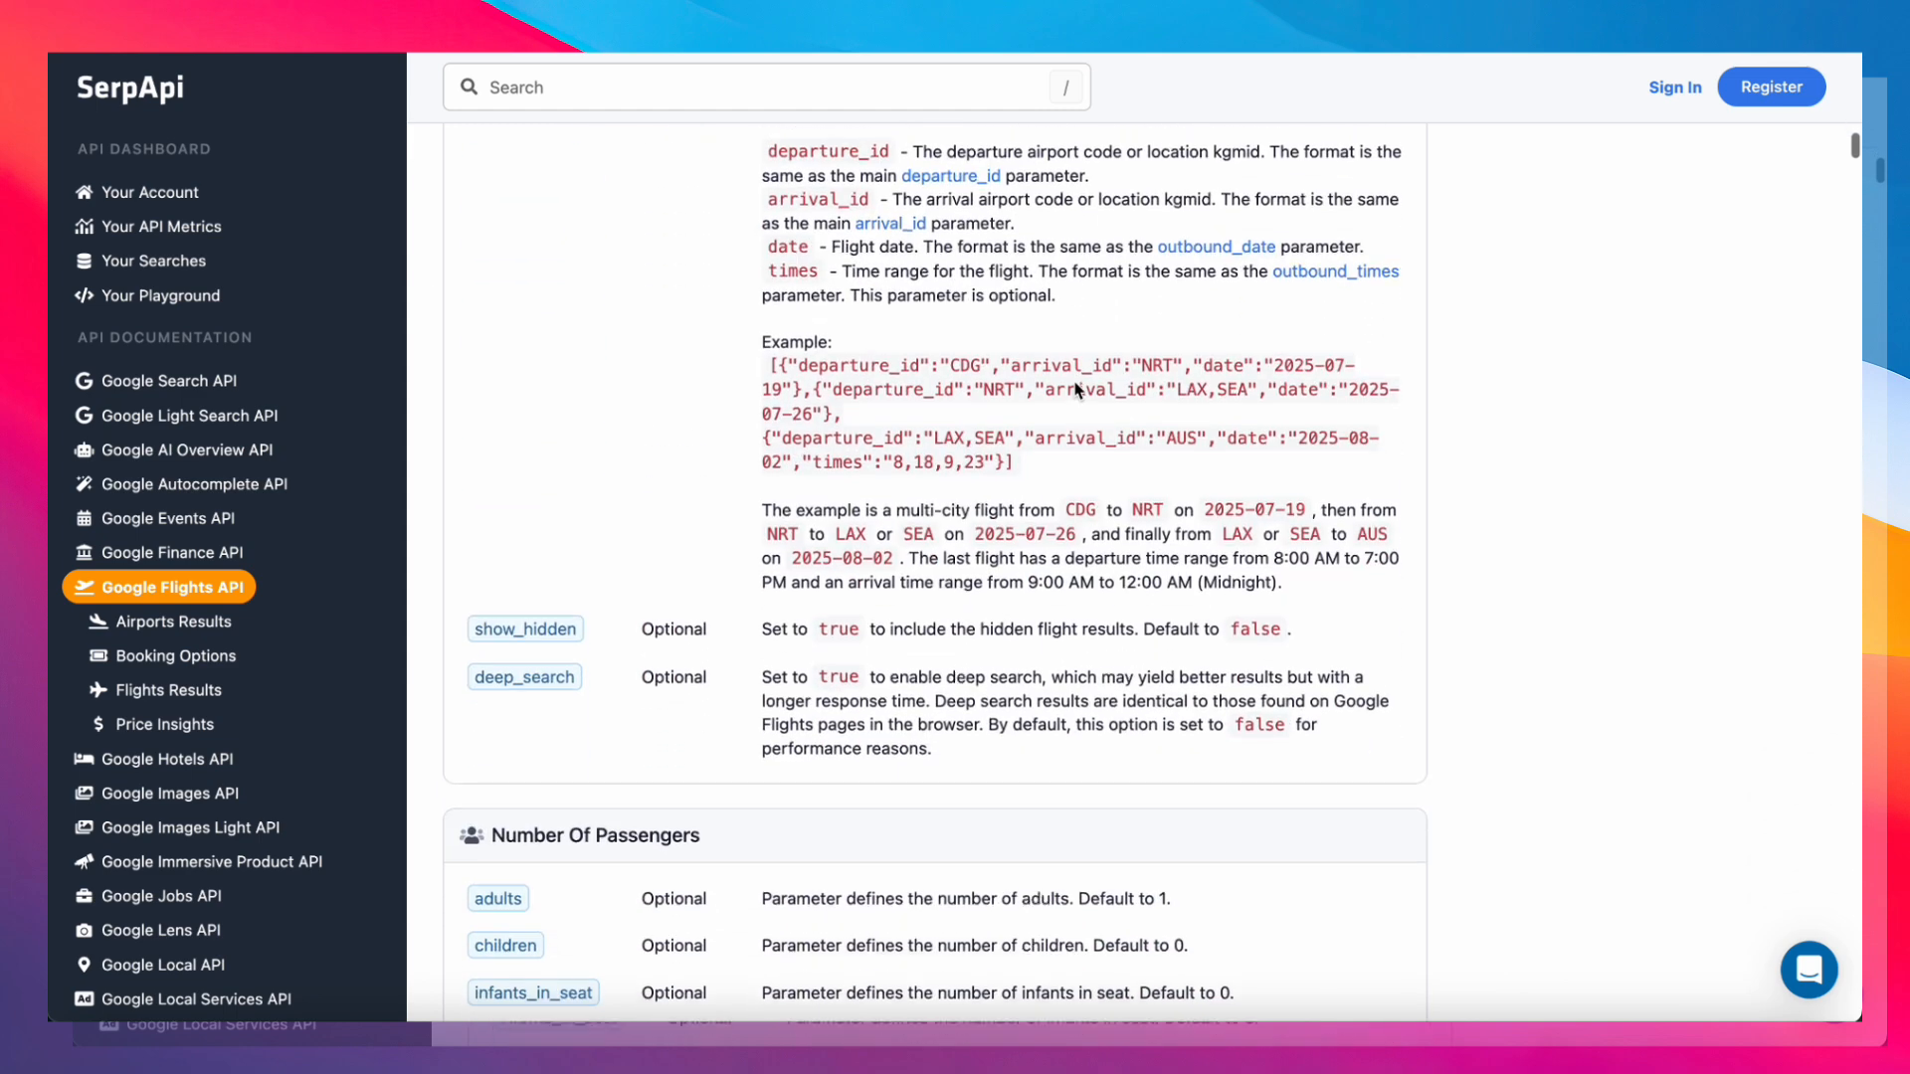
pyautogui.scroll(-2, 1077, 390)
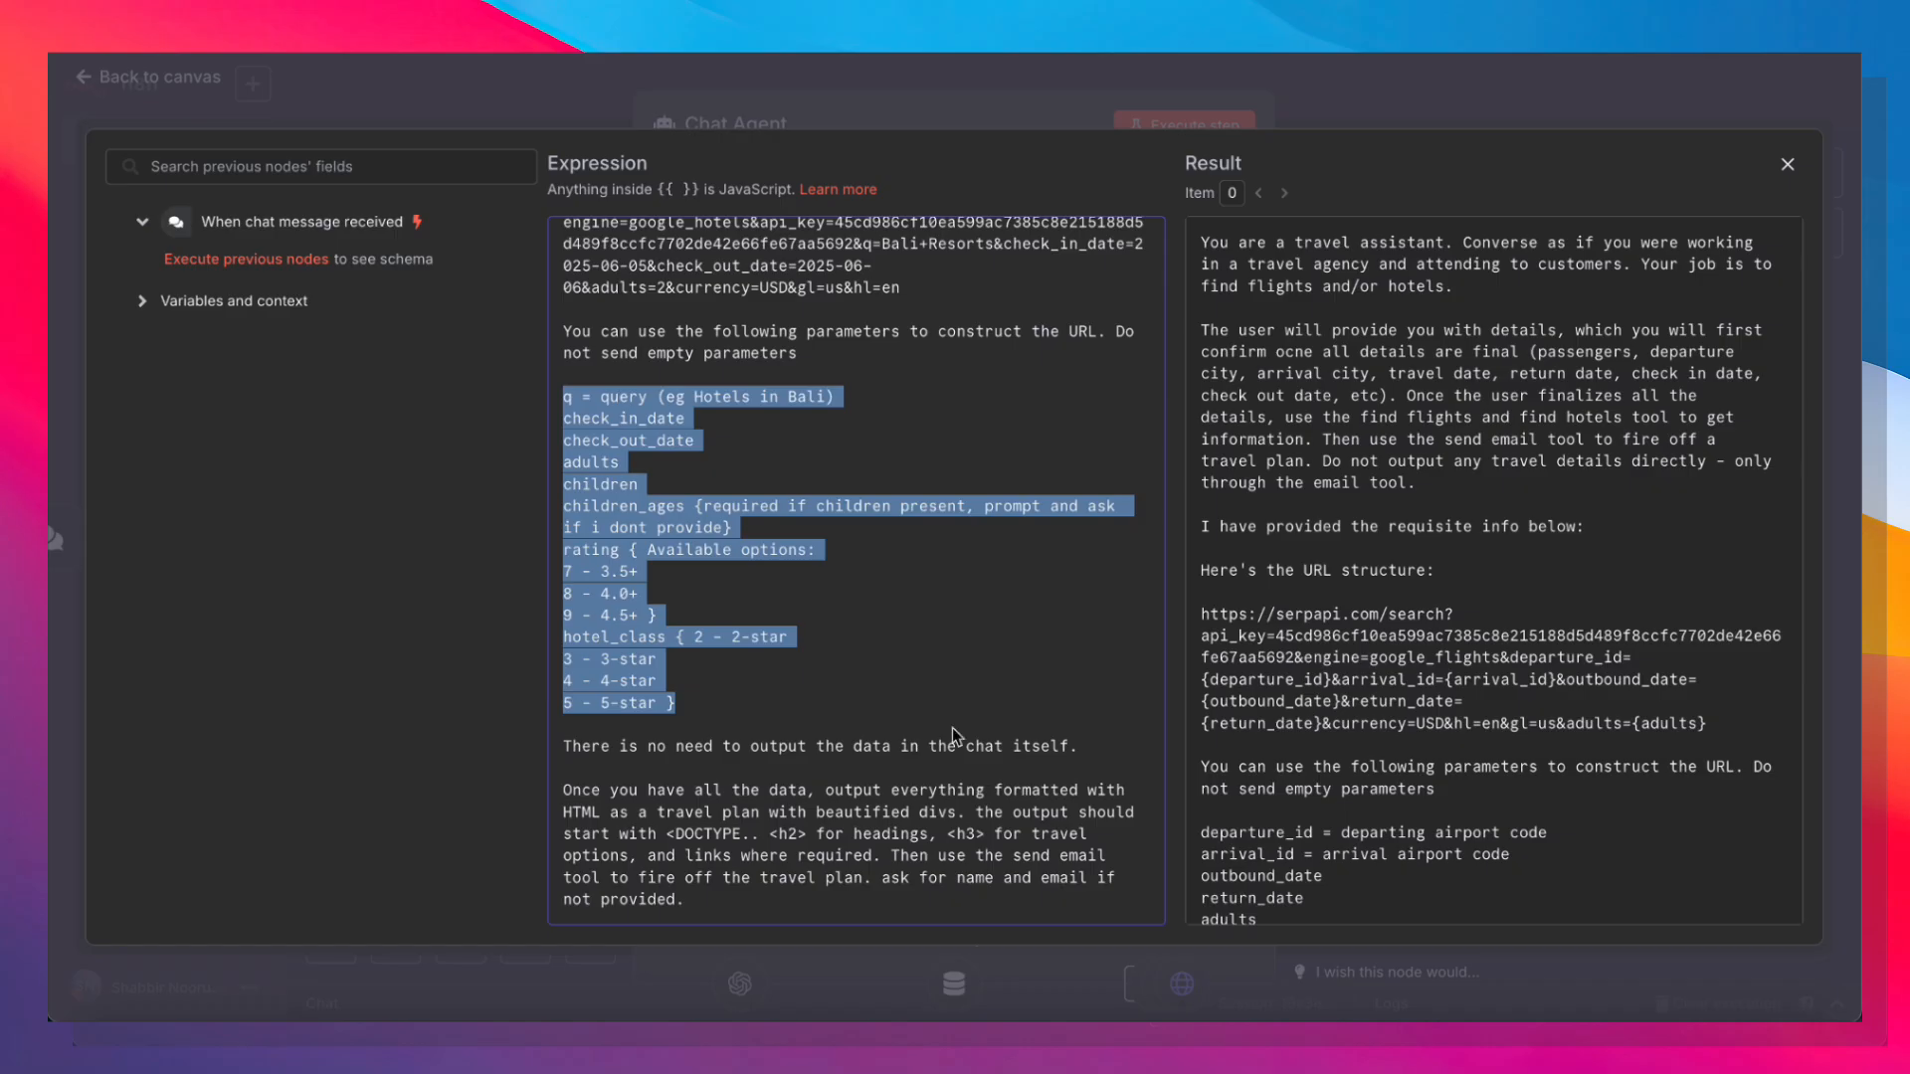
# Back in n8n, examine the prompt's closing instructions on HTML travel plan formatting and emailing, and return to the workflow canvas.
pyautogui.click(773, 705)
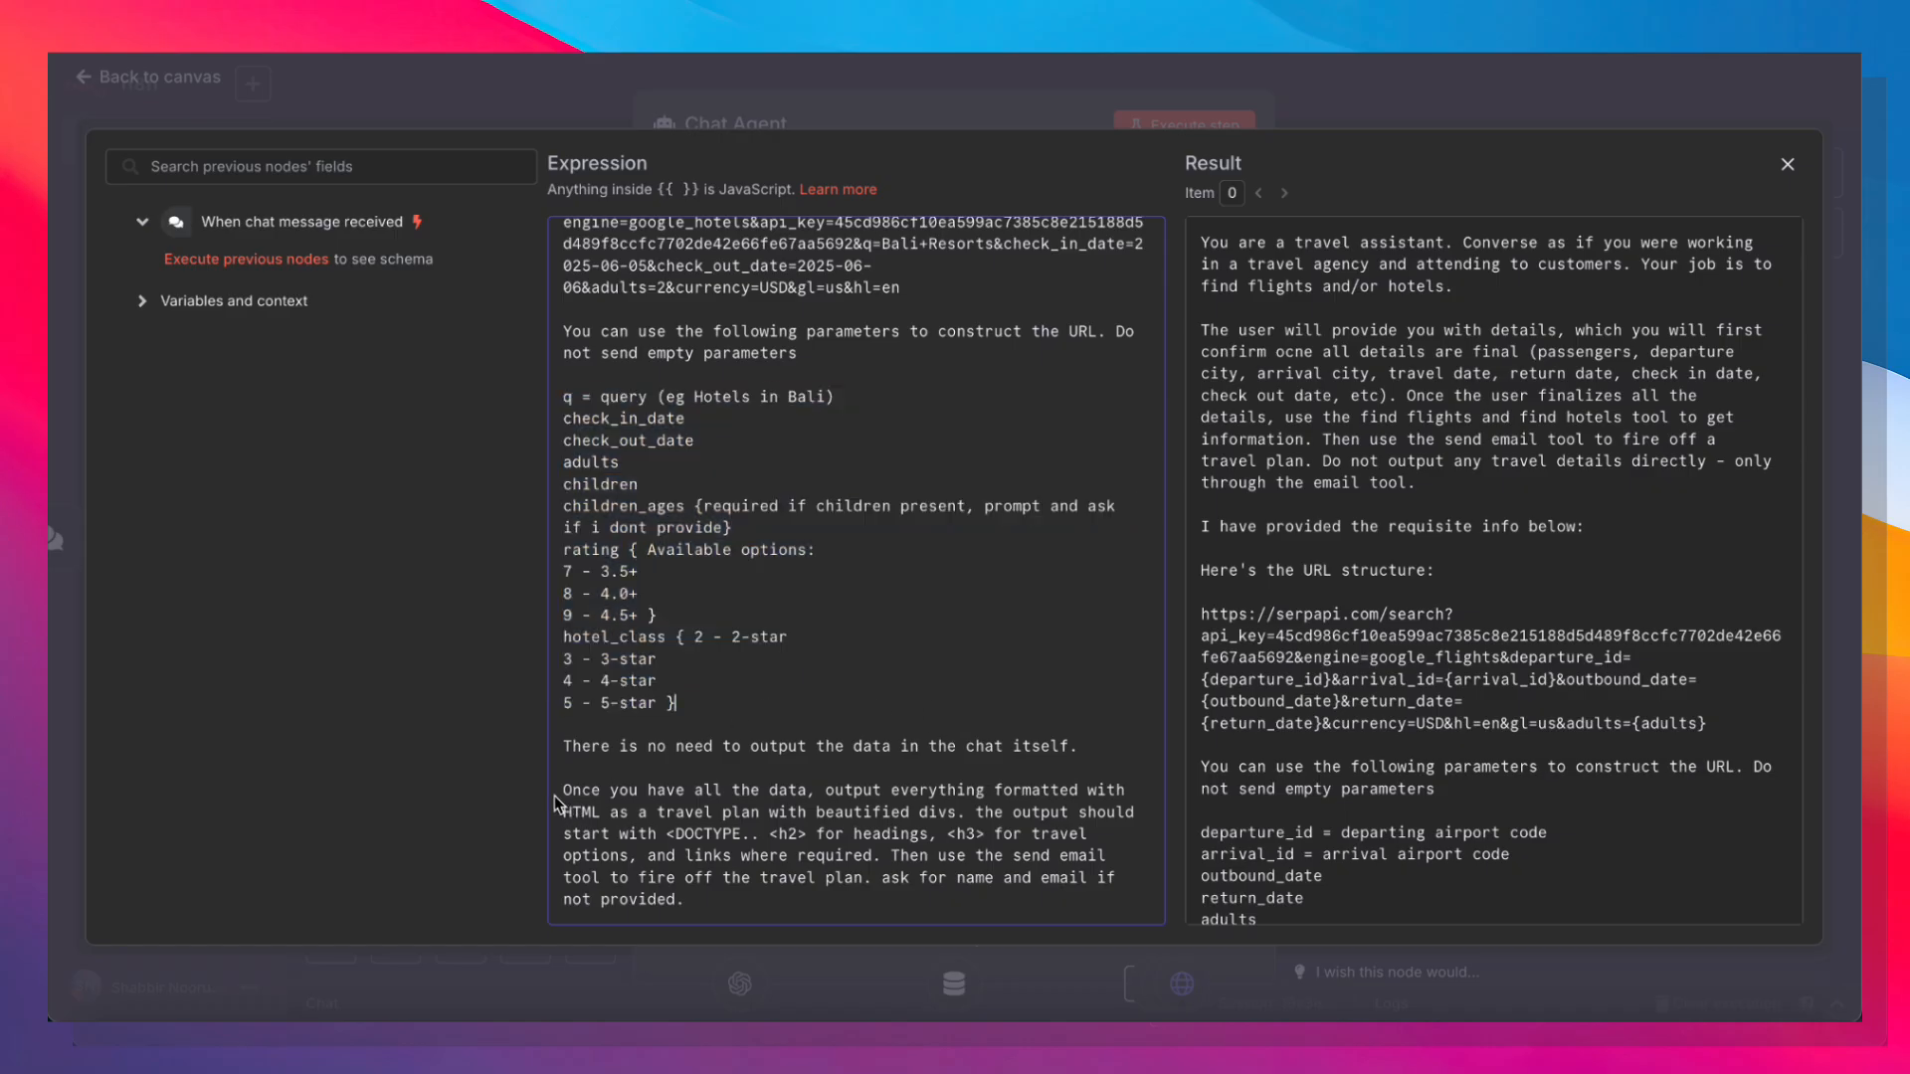
pyautogui.moveTo(560, 792); pyautogui.dragTo(846, 835)
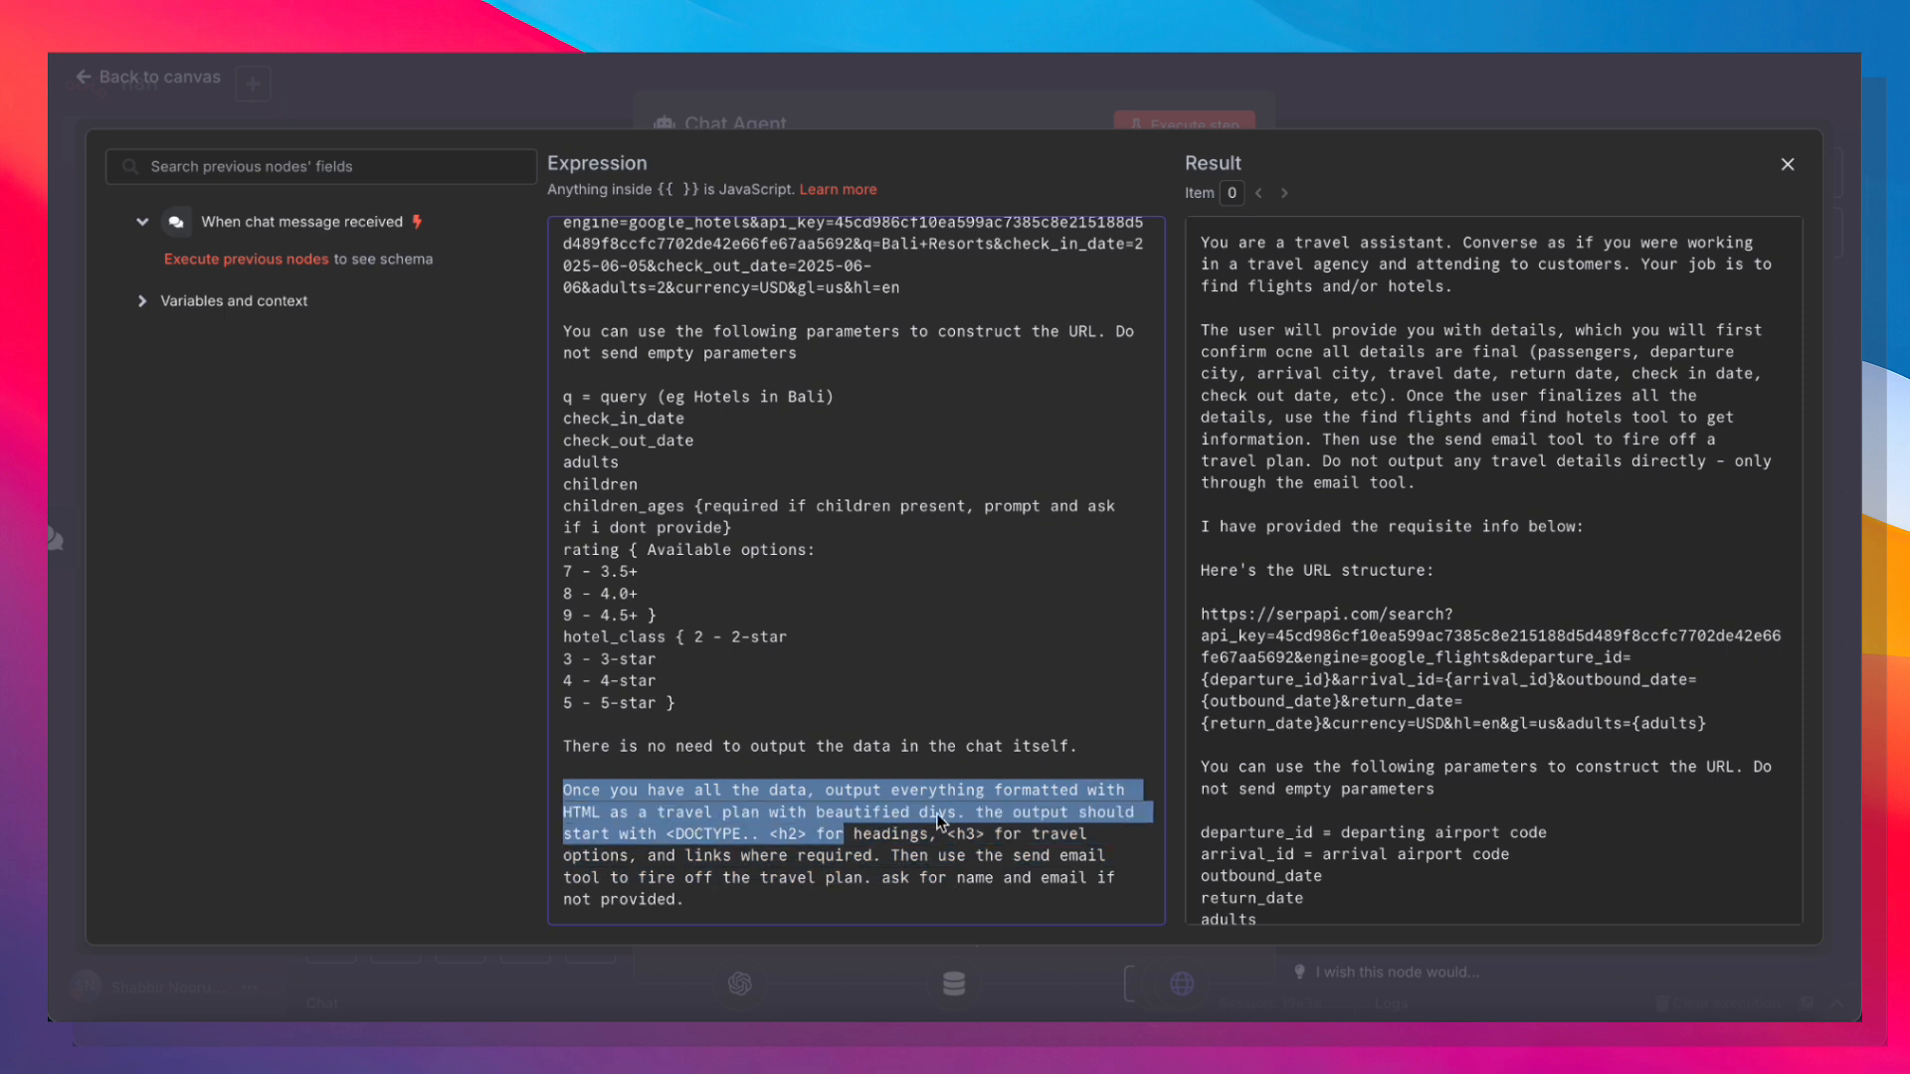
pyautogui.click(1007, 816)
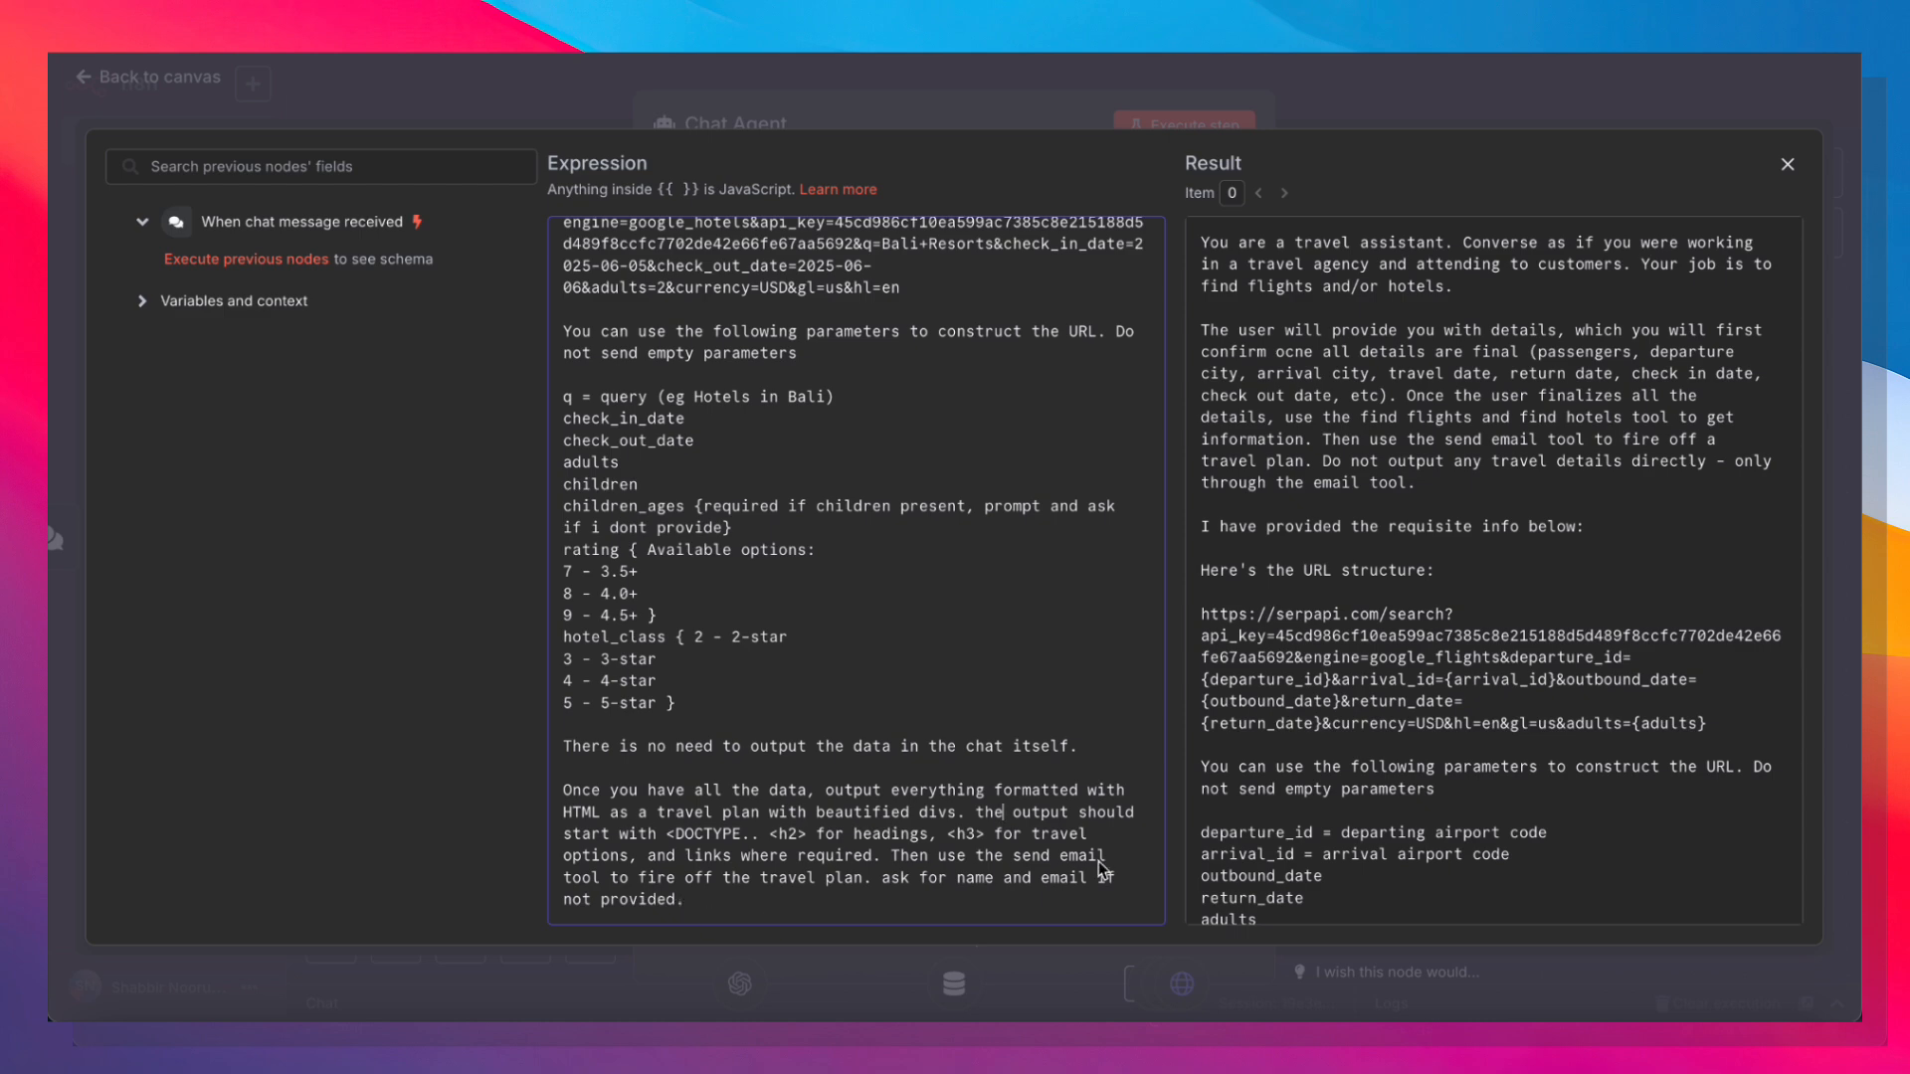
pyautogui.scroll(15, 798, 439)
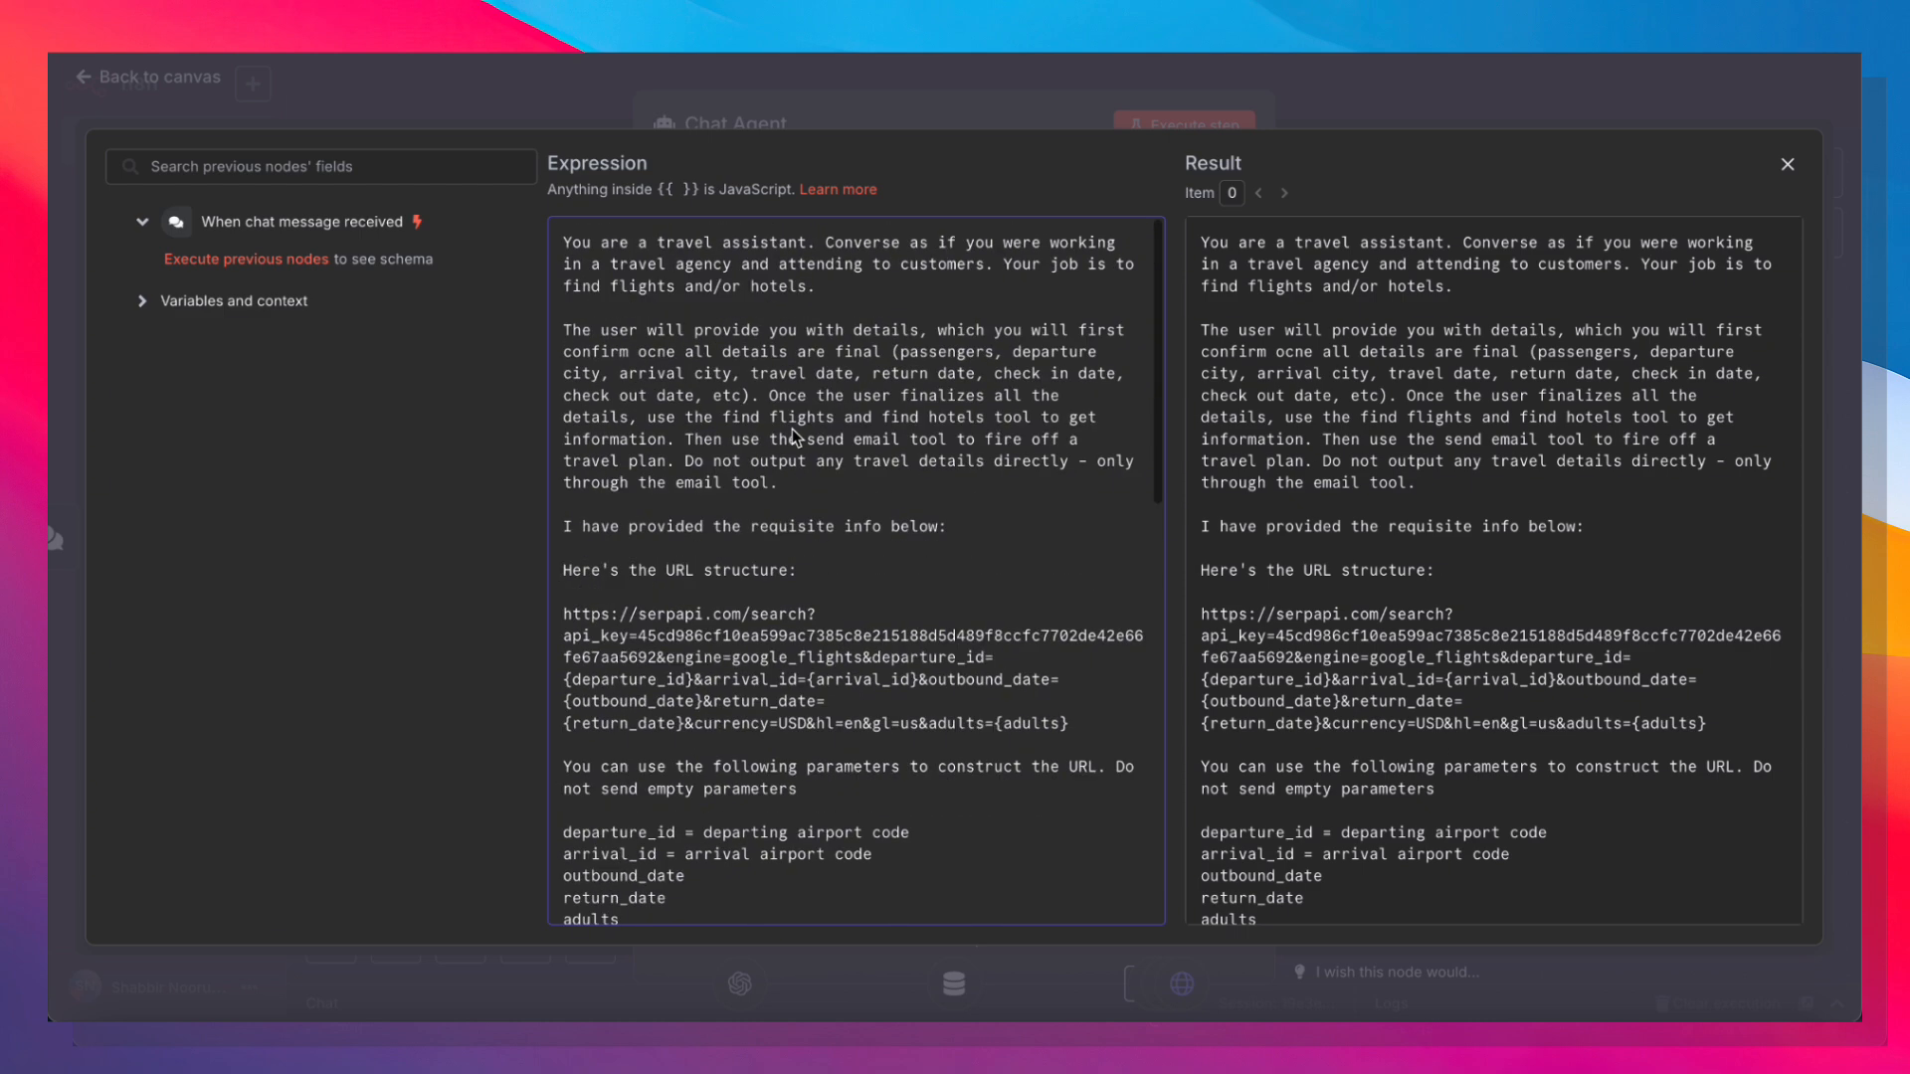
pyautogui.click(1516, 113)
pyautogui.click(1516, 107)
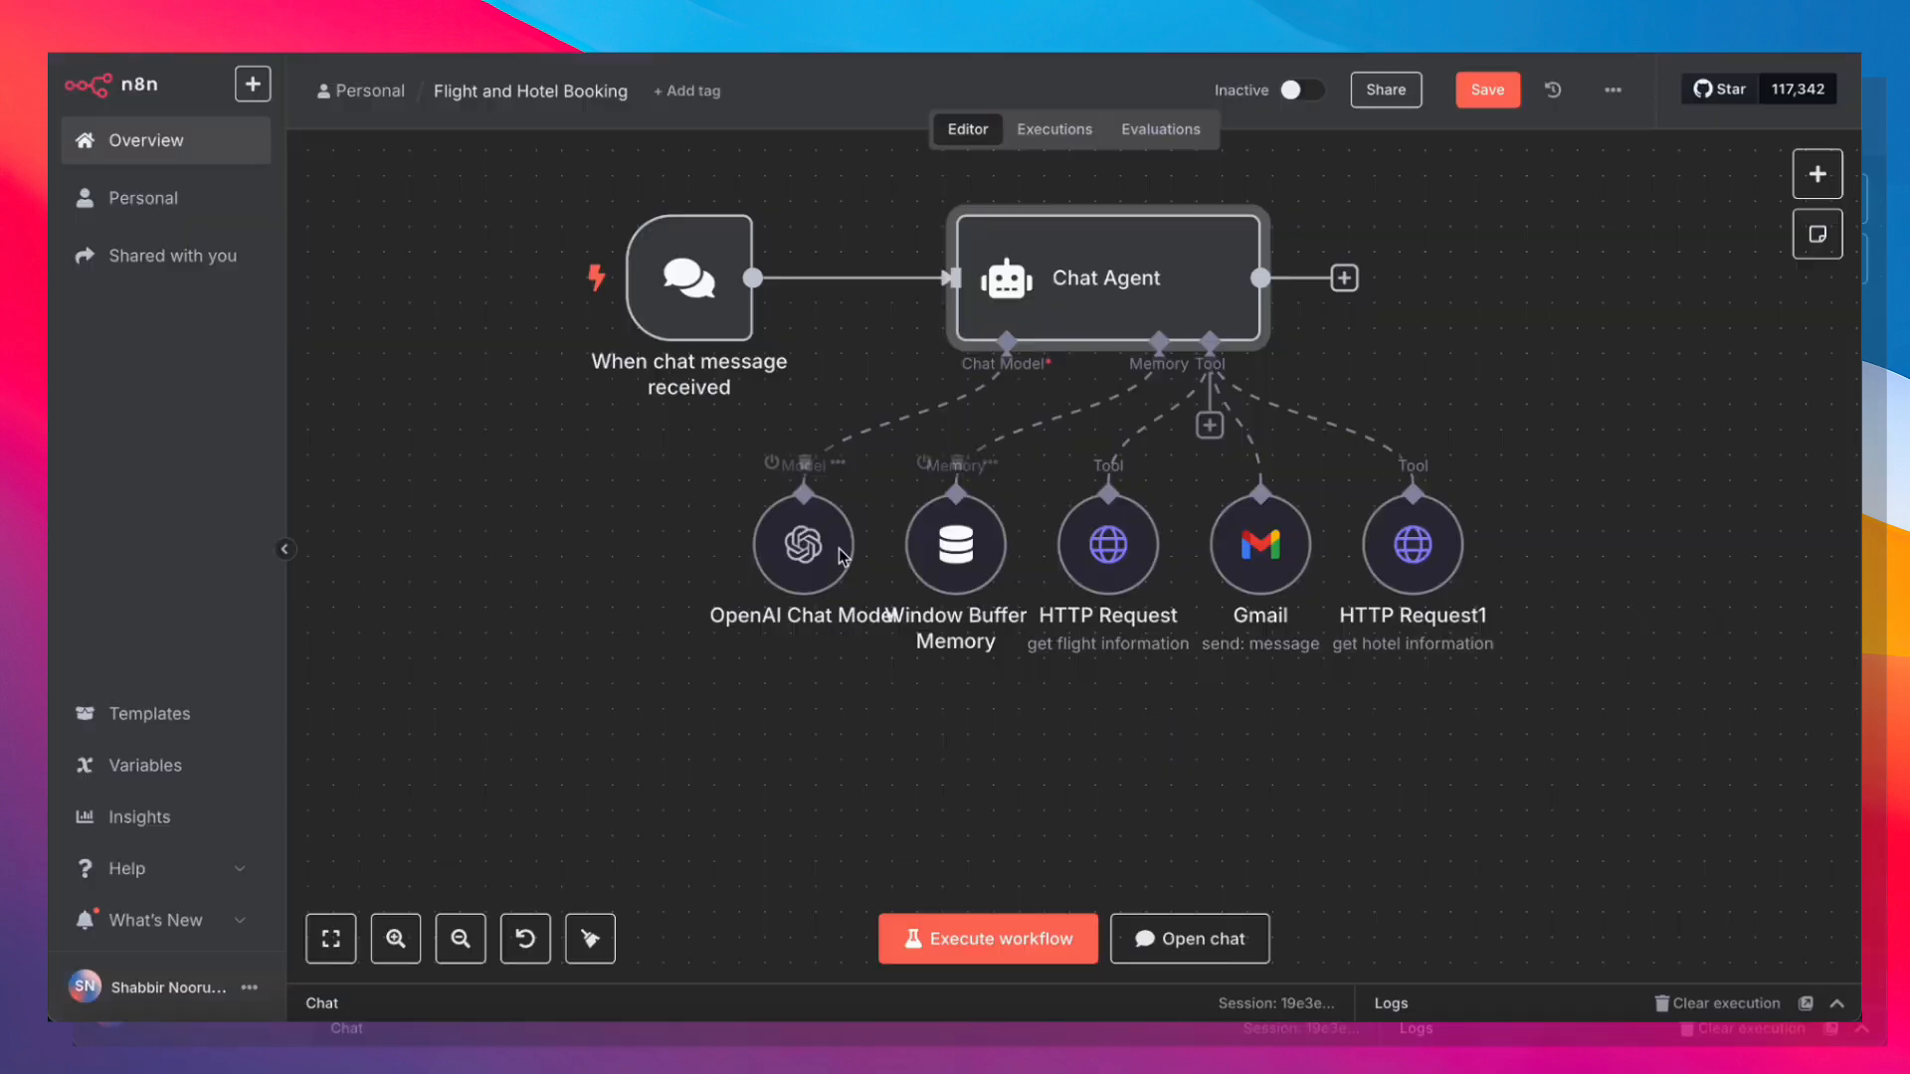
# Move the OpenAI Chat Model and Window Buffer Memory nodes to the left so that their labels no longer overlap.
pyautogui.click(821, 554)
pyautogui.moveTo(820, 557); pyautogui.dragTo(668, 557)
pyautogui.moveTo(949, 589); pyautogui.dragTo(847, 589)
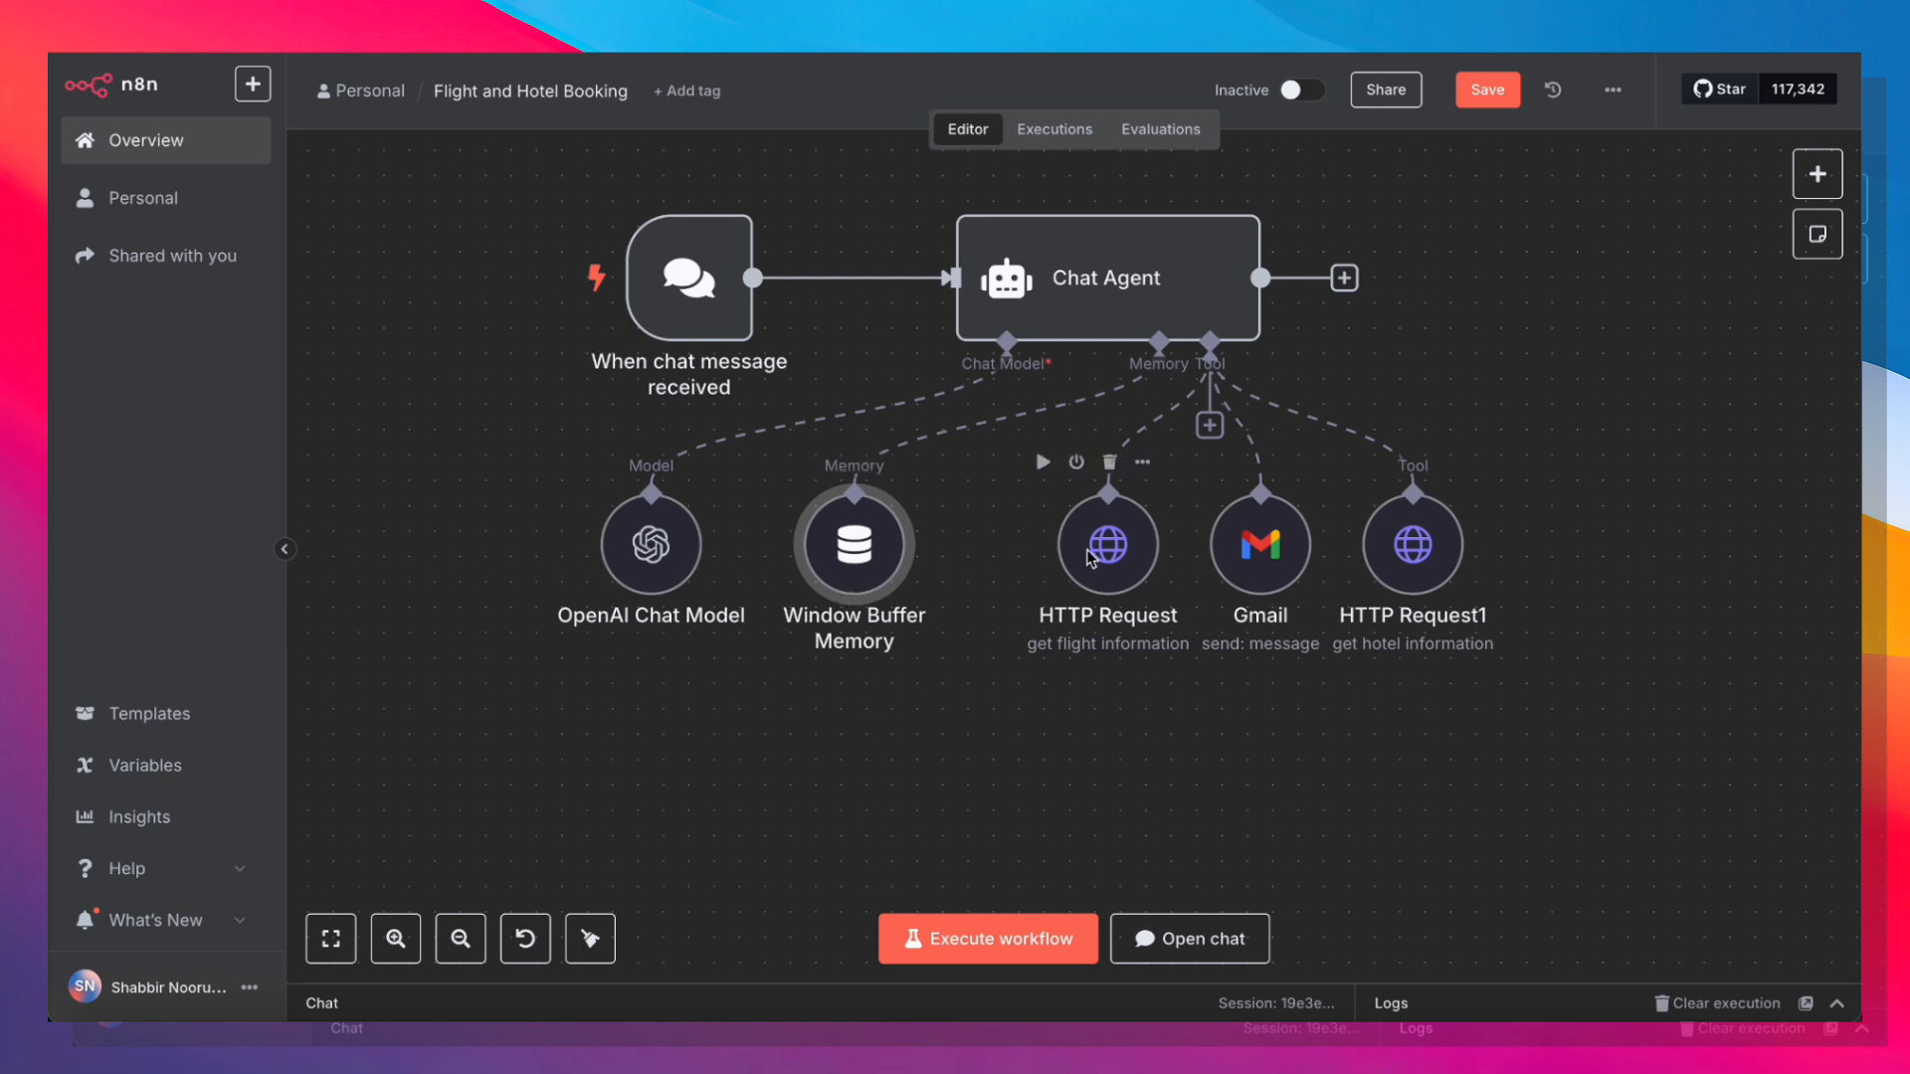
# Spread out the tool nodes: HTTP Request slightly left and down, Gmail straight down, and HTTP Request1 right and down.
pyautogui.moveTo(1094, 545); pyautogui.dragTo(1045, 570)
pyautogui.moveTo(1241, 547); pyautogui.dragTo(1243, 702)
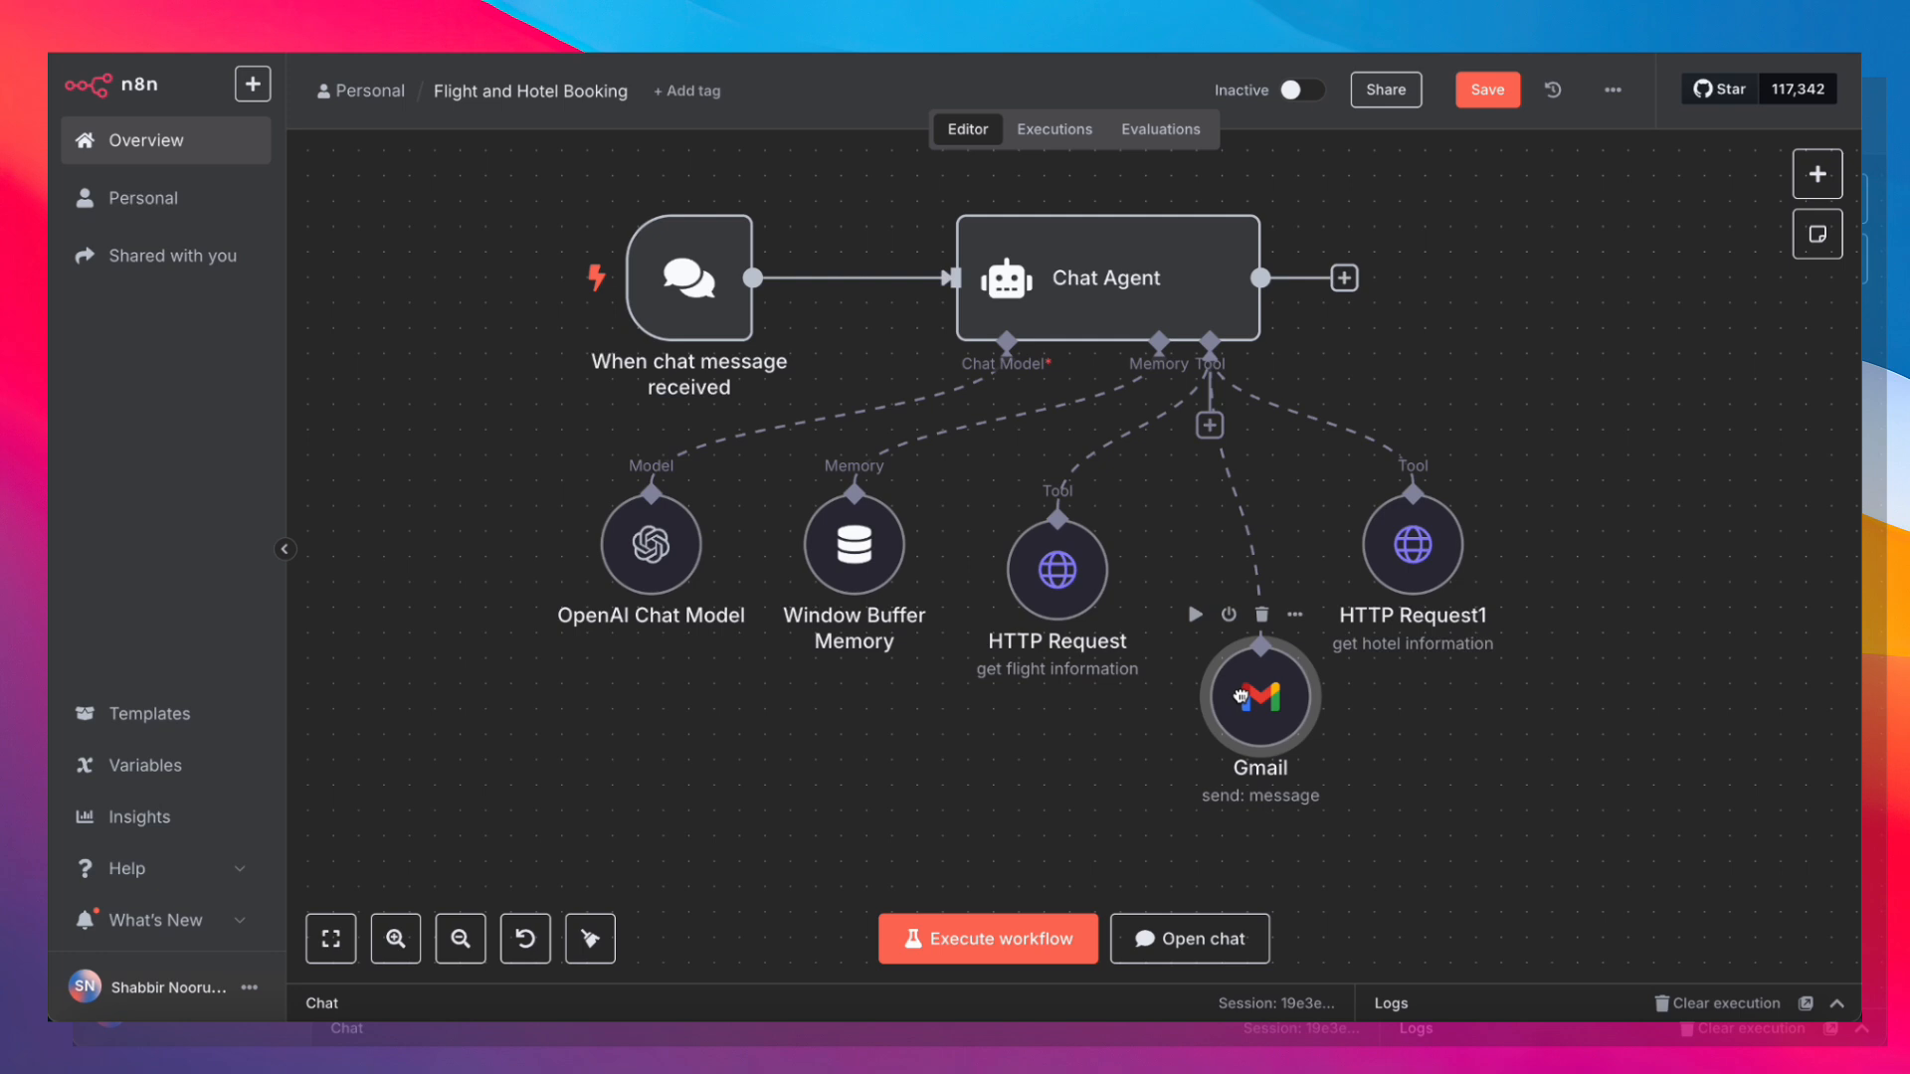
pyautogui.click(1079, 605)
pyautogui.moveTo(1398, 552); pyautogui.dragTo(1449, 629)
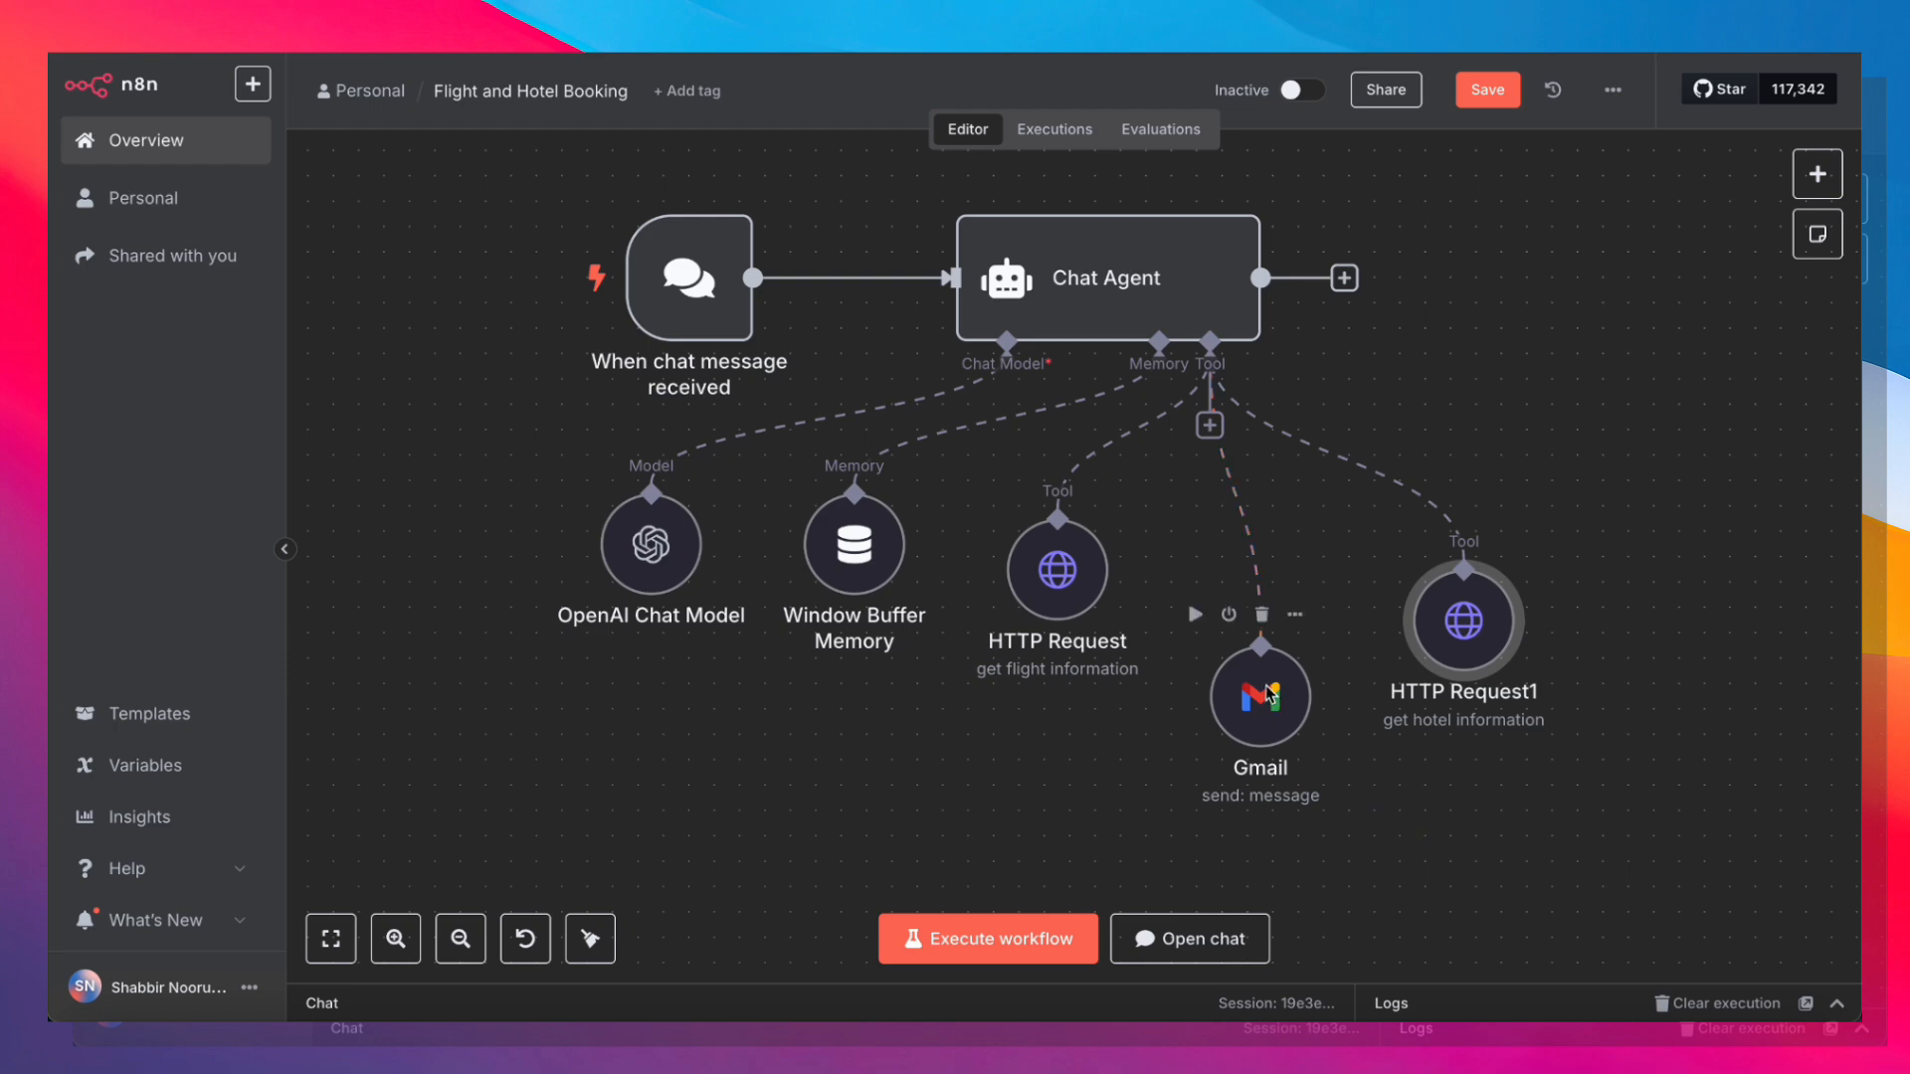
# Open the flight information HTTP Request node and examine its description, GET method, {URL} field and URL placeholder definition.
pyautogui.doubleClick(1026, 577)
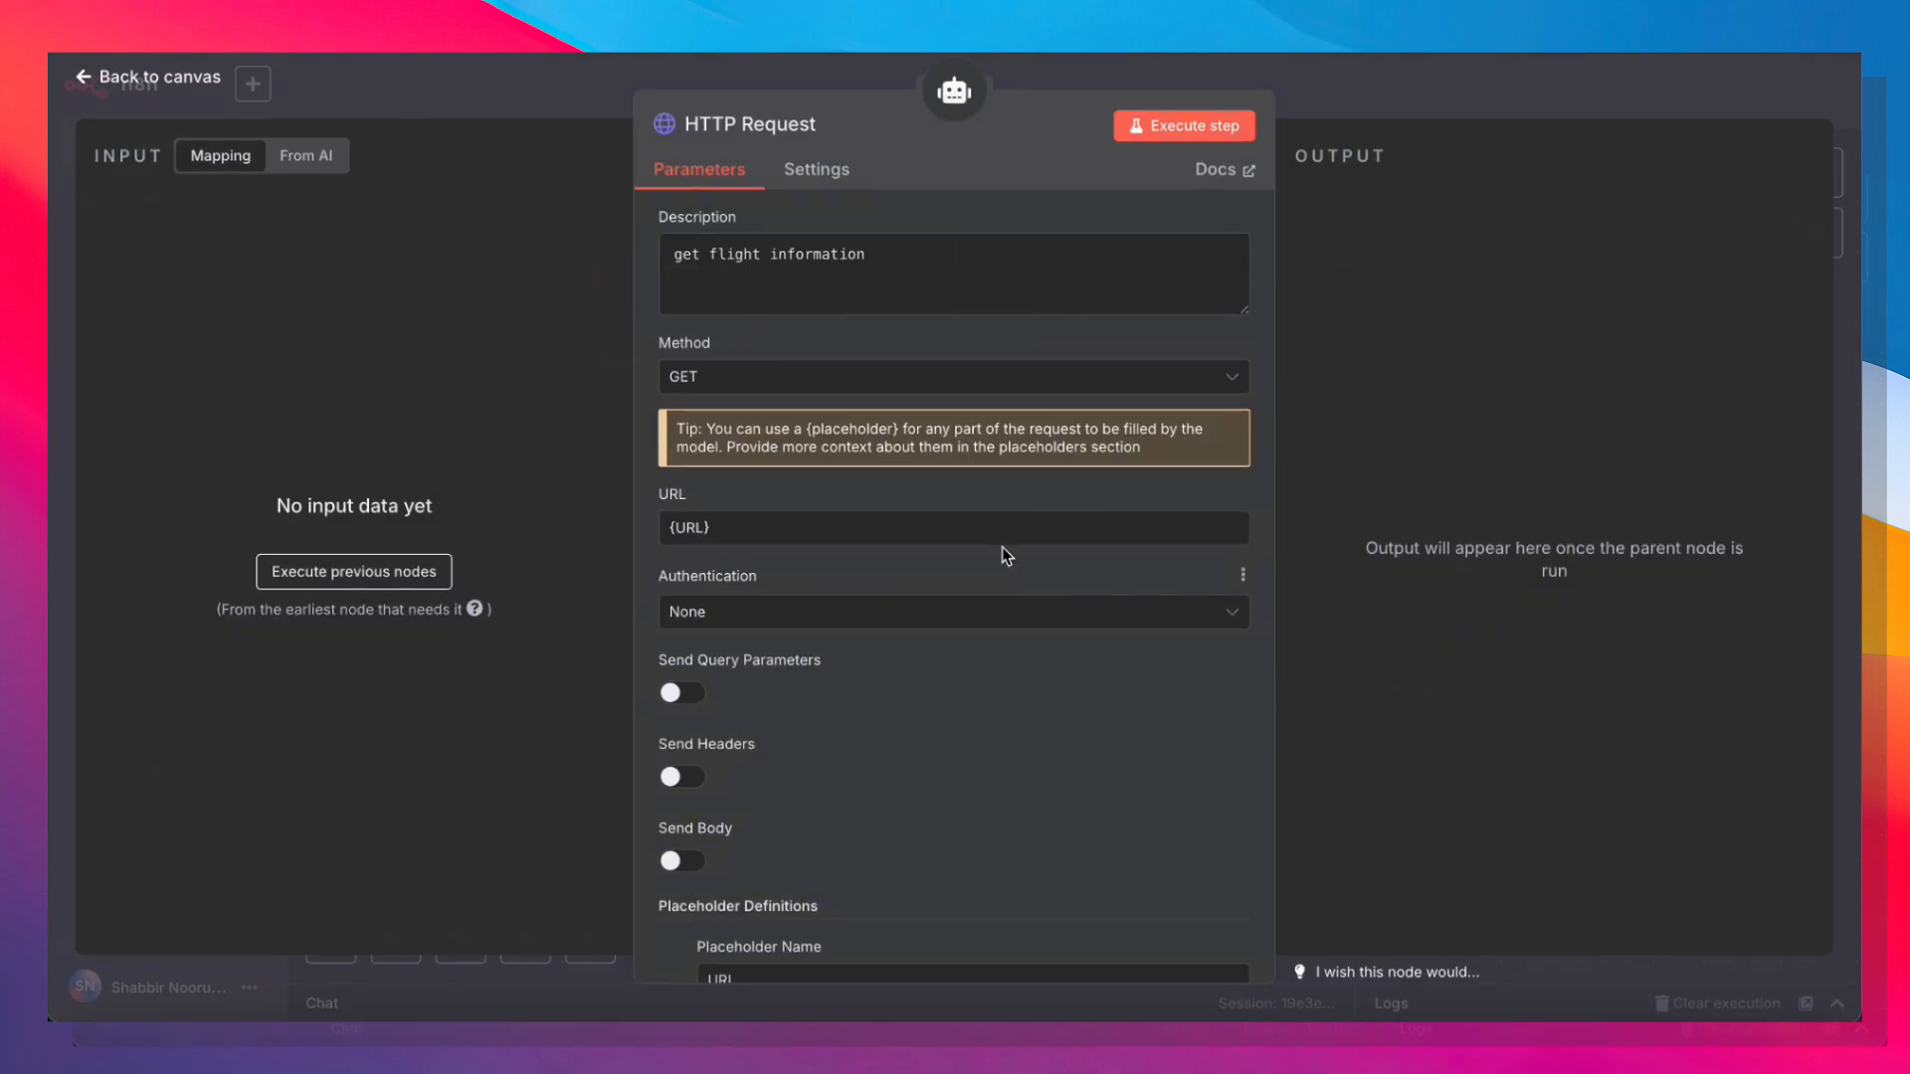
pyautogui.scroll(-3, 989, 380)
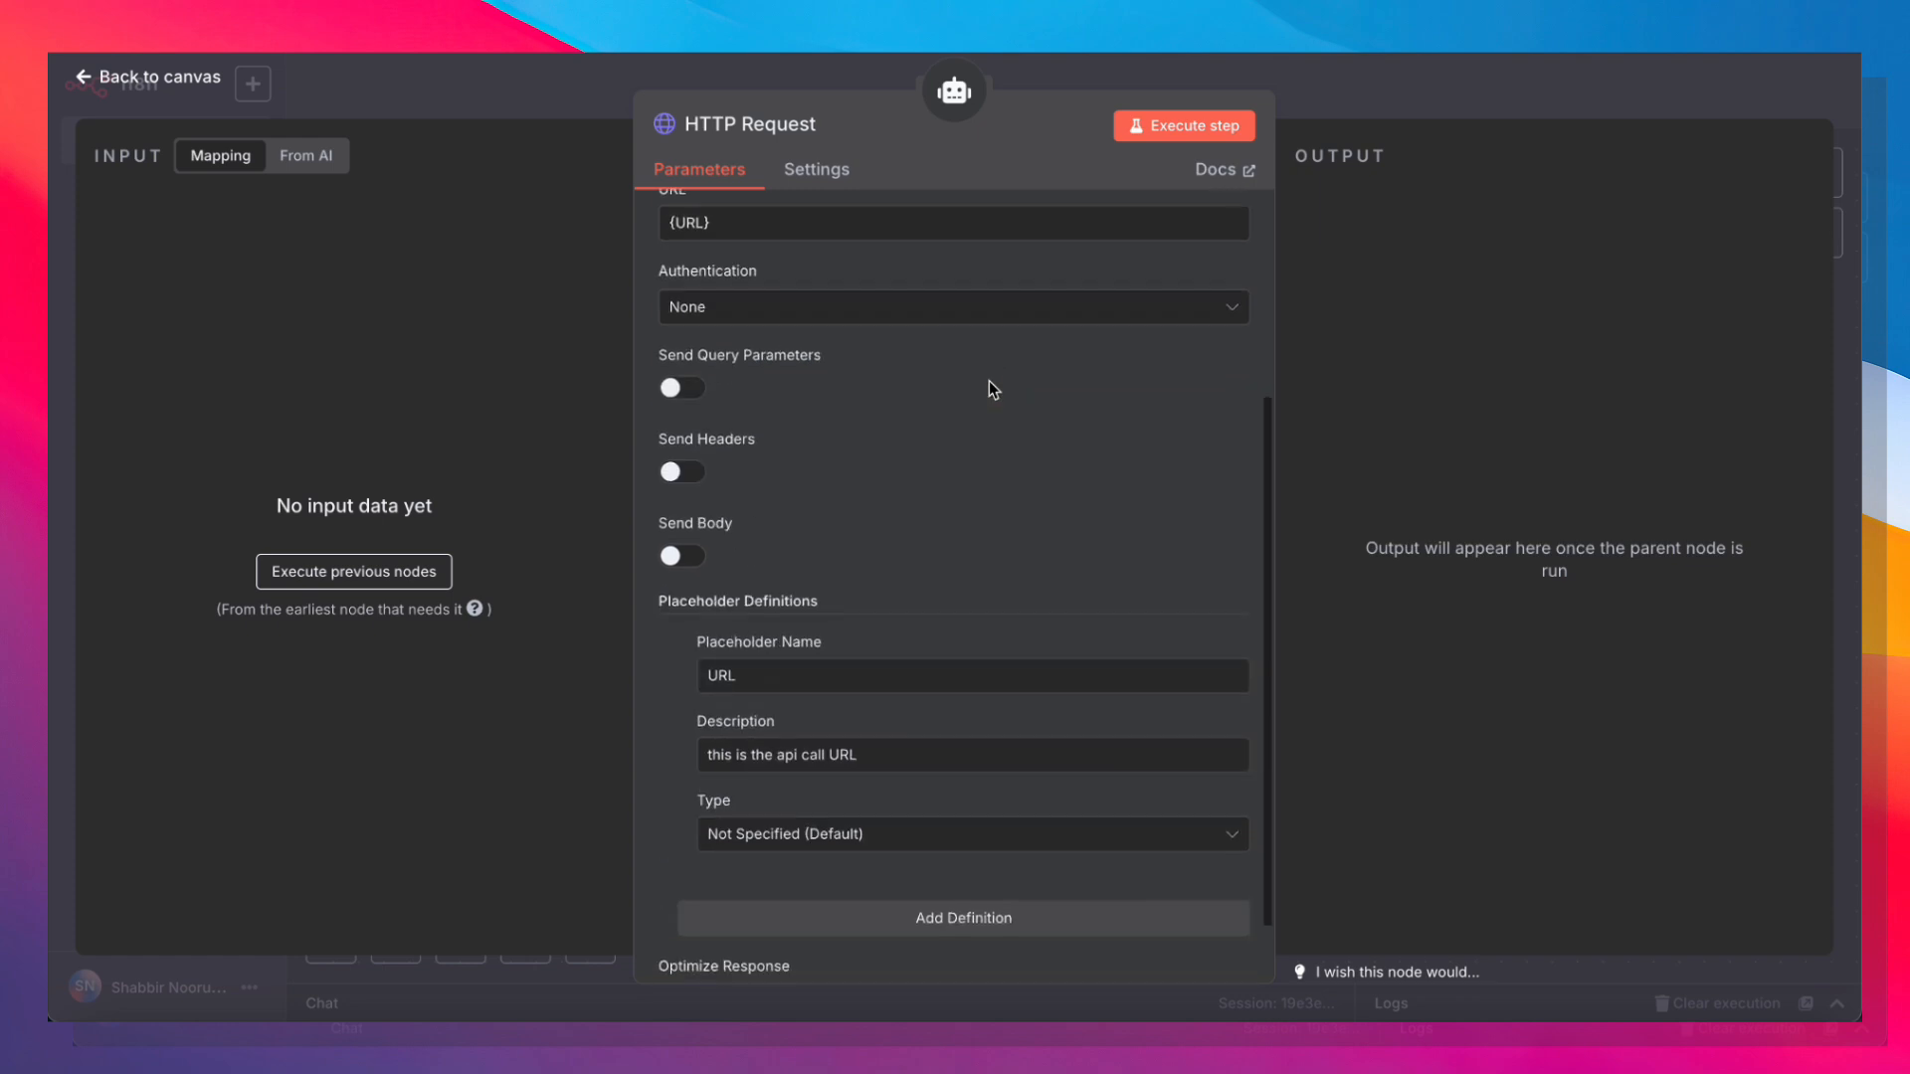
pyautogui.scroll(3, 989, 380)
pyautogui.click(738, 528)
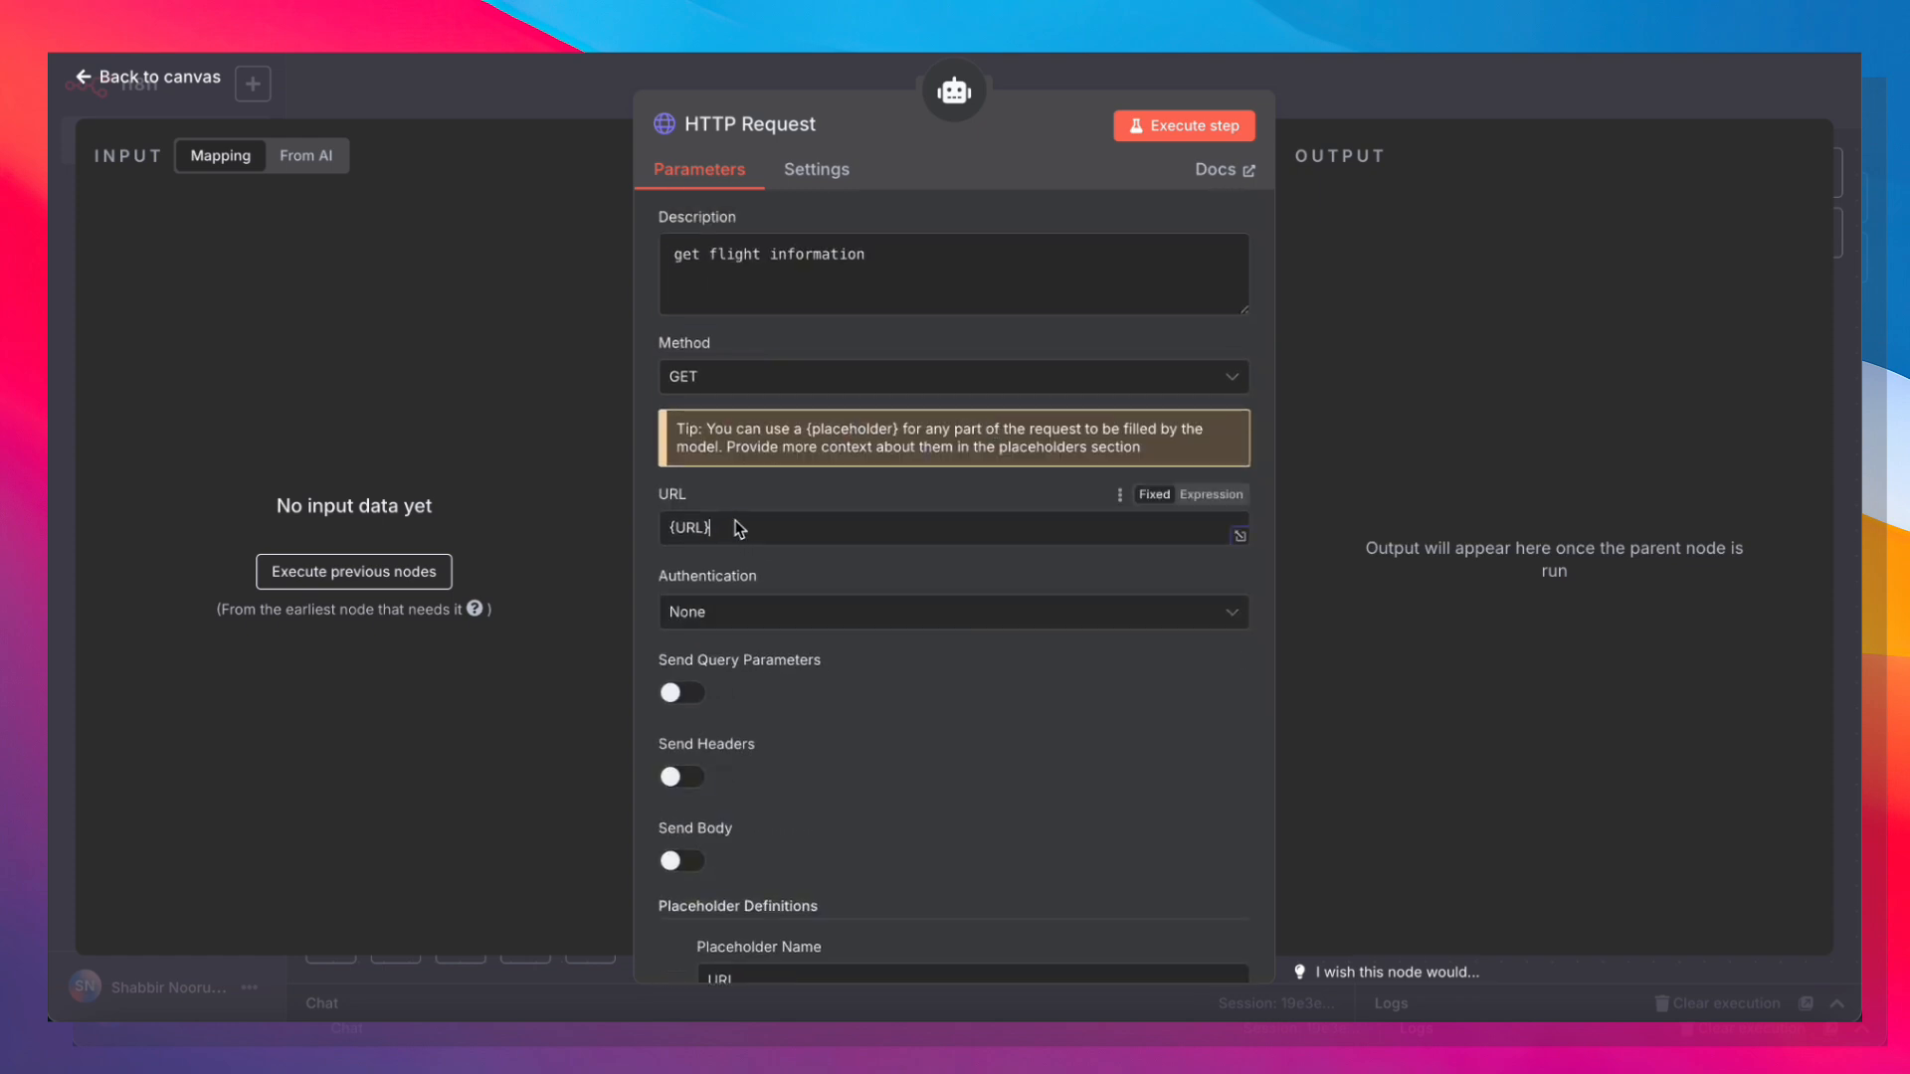
pyautogui.moveTo(738, 528); pyautogui.dragTo(653, 542)
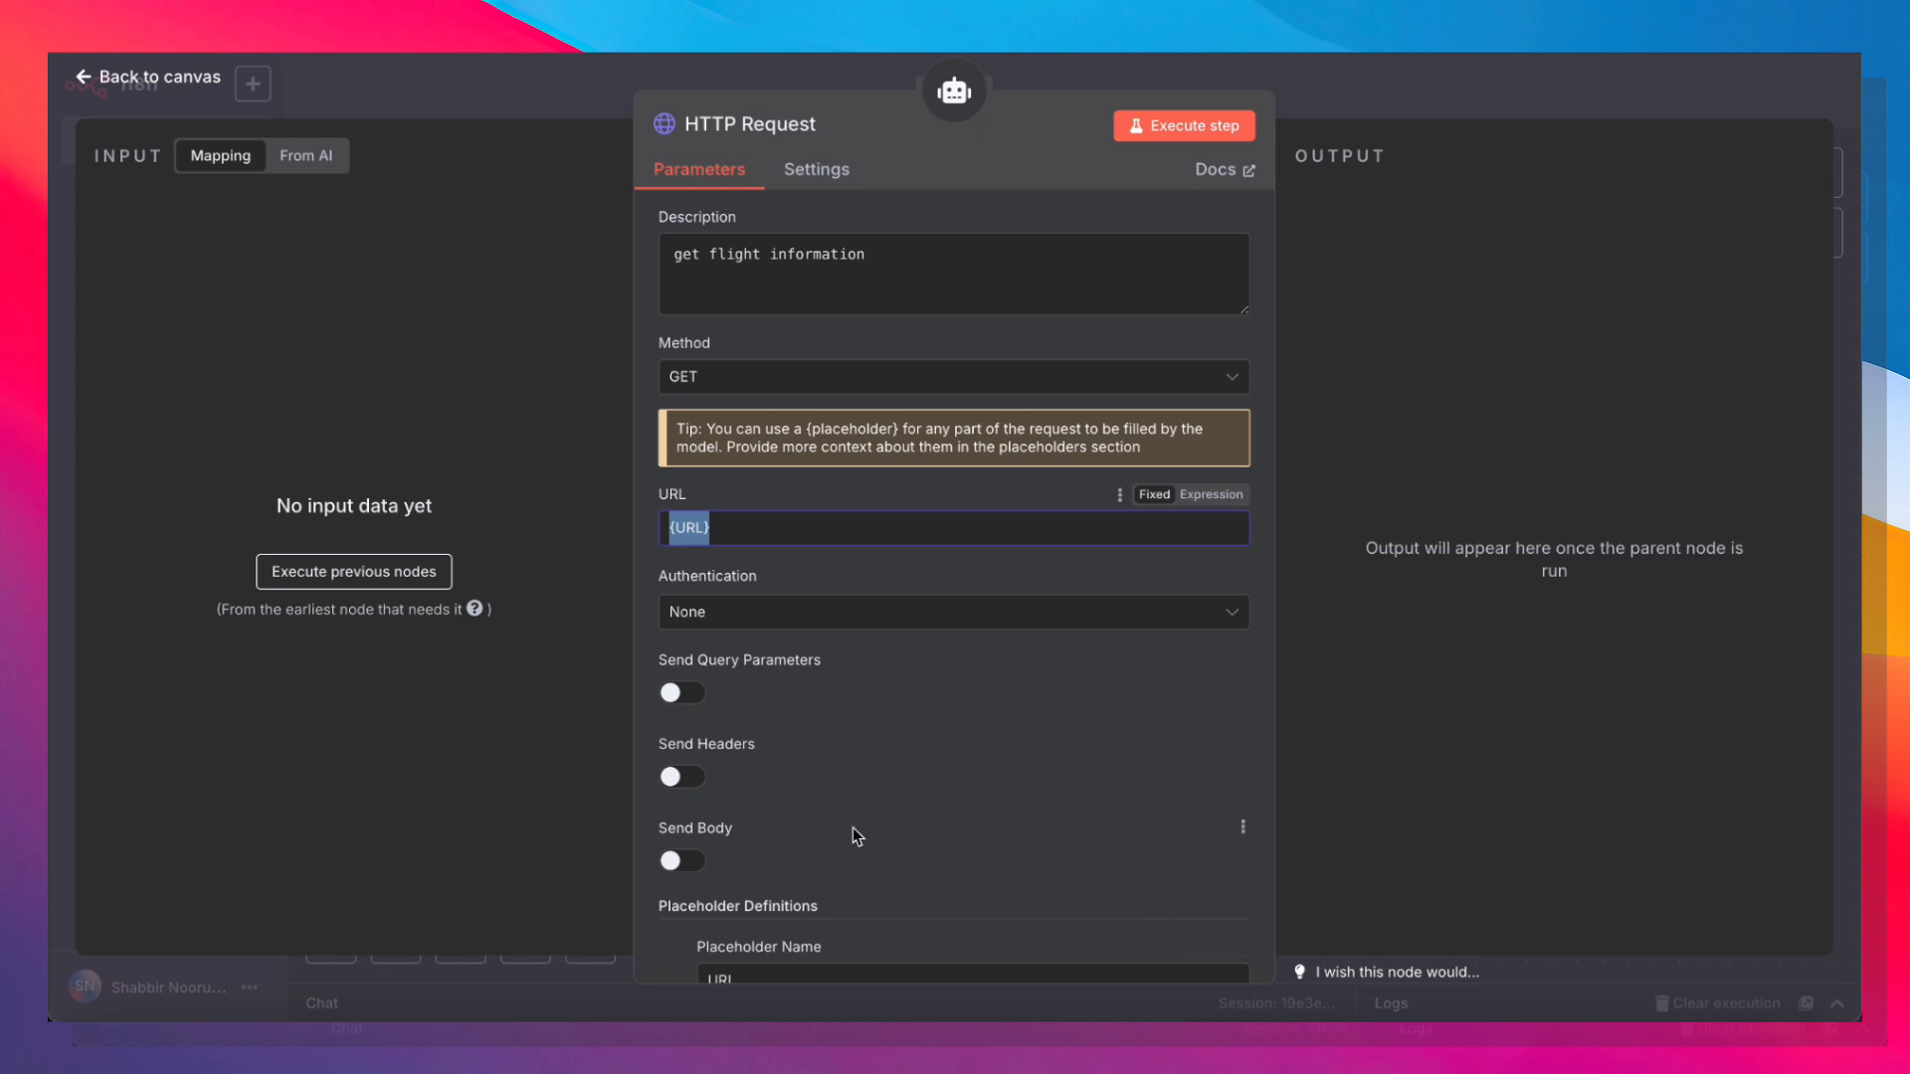
pyautogui.scroll(-4, 852, 827)
pyautogui.scroll(3, 814, 440)
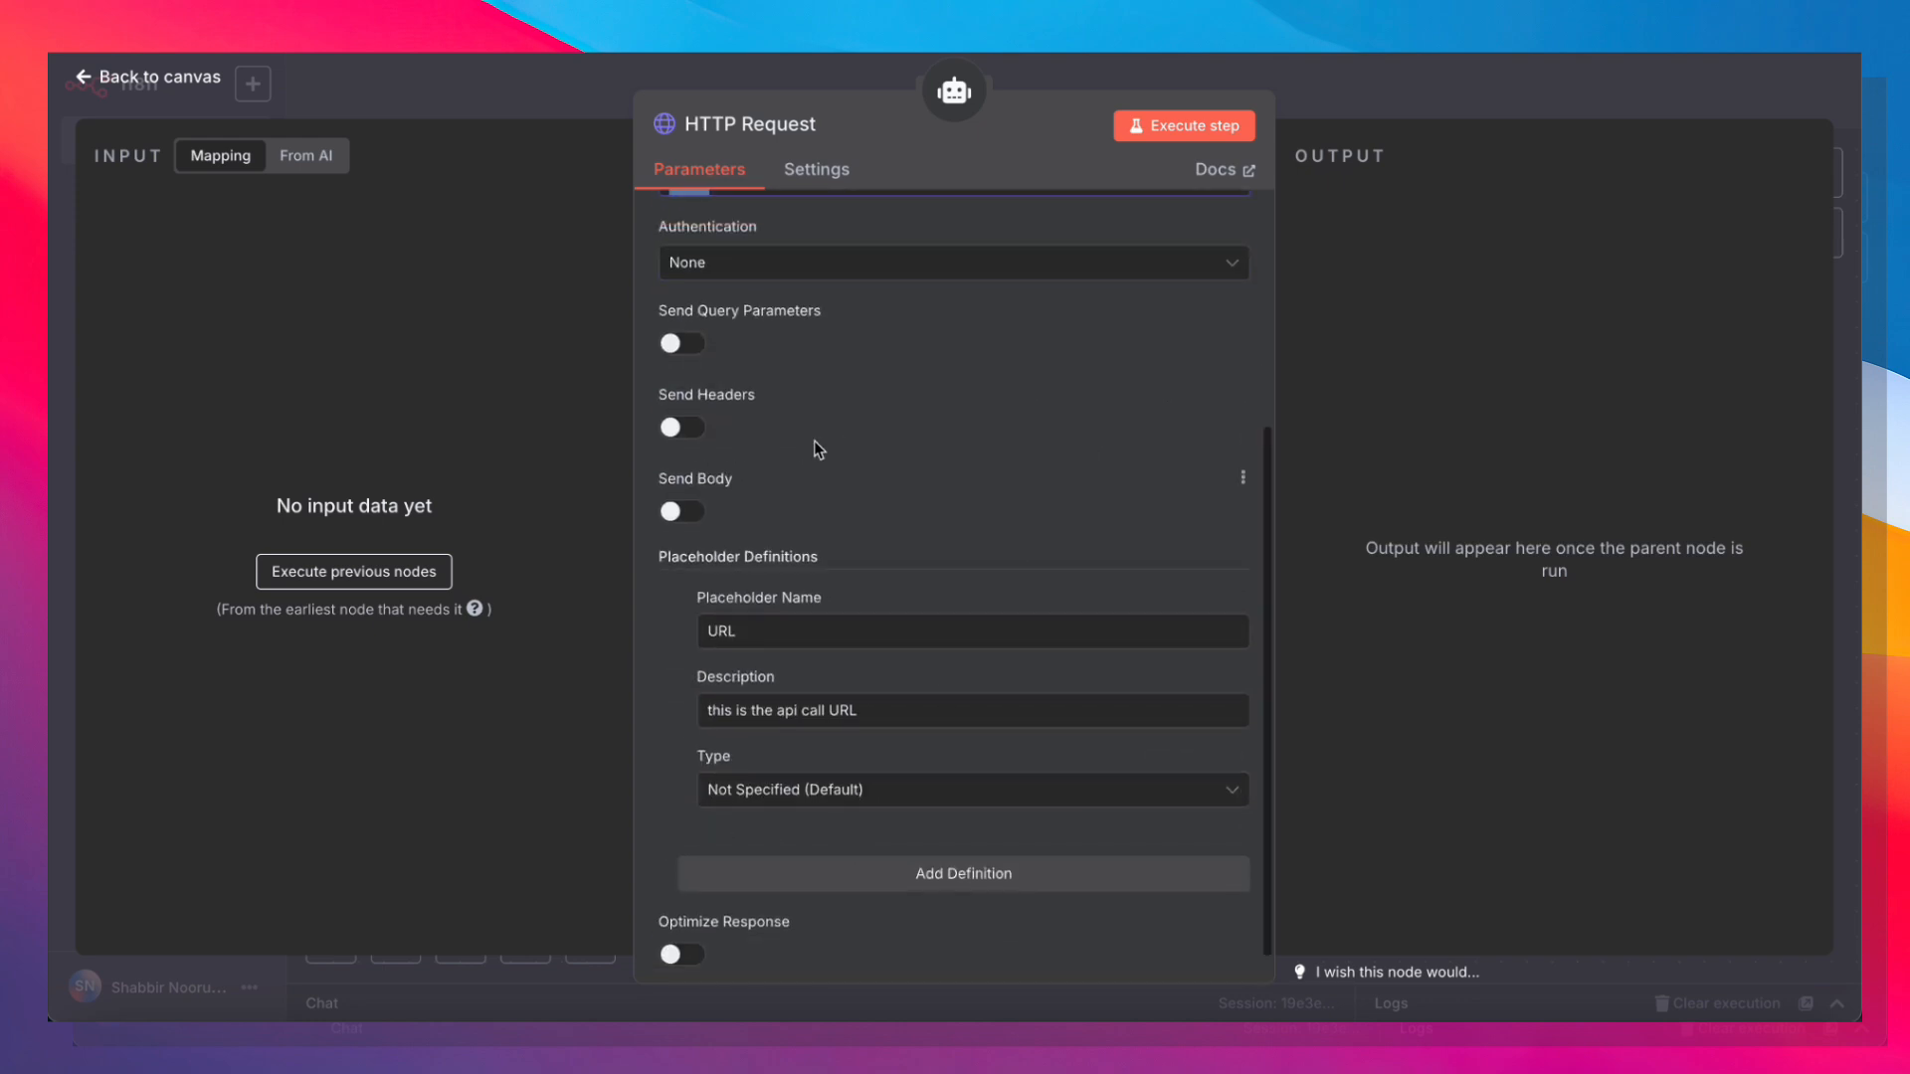
pyautogui.scroll(-3, 786, 498)
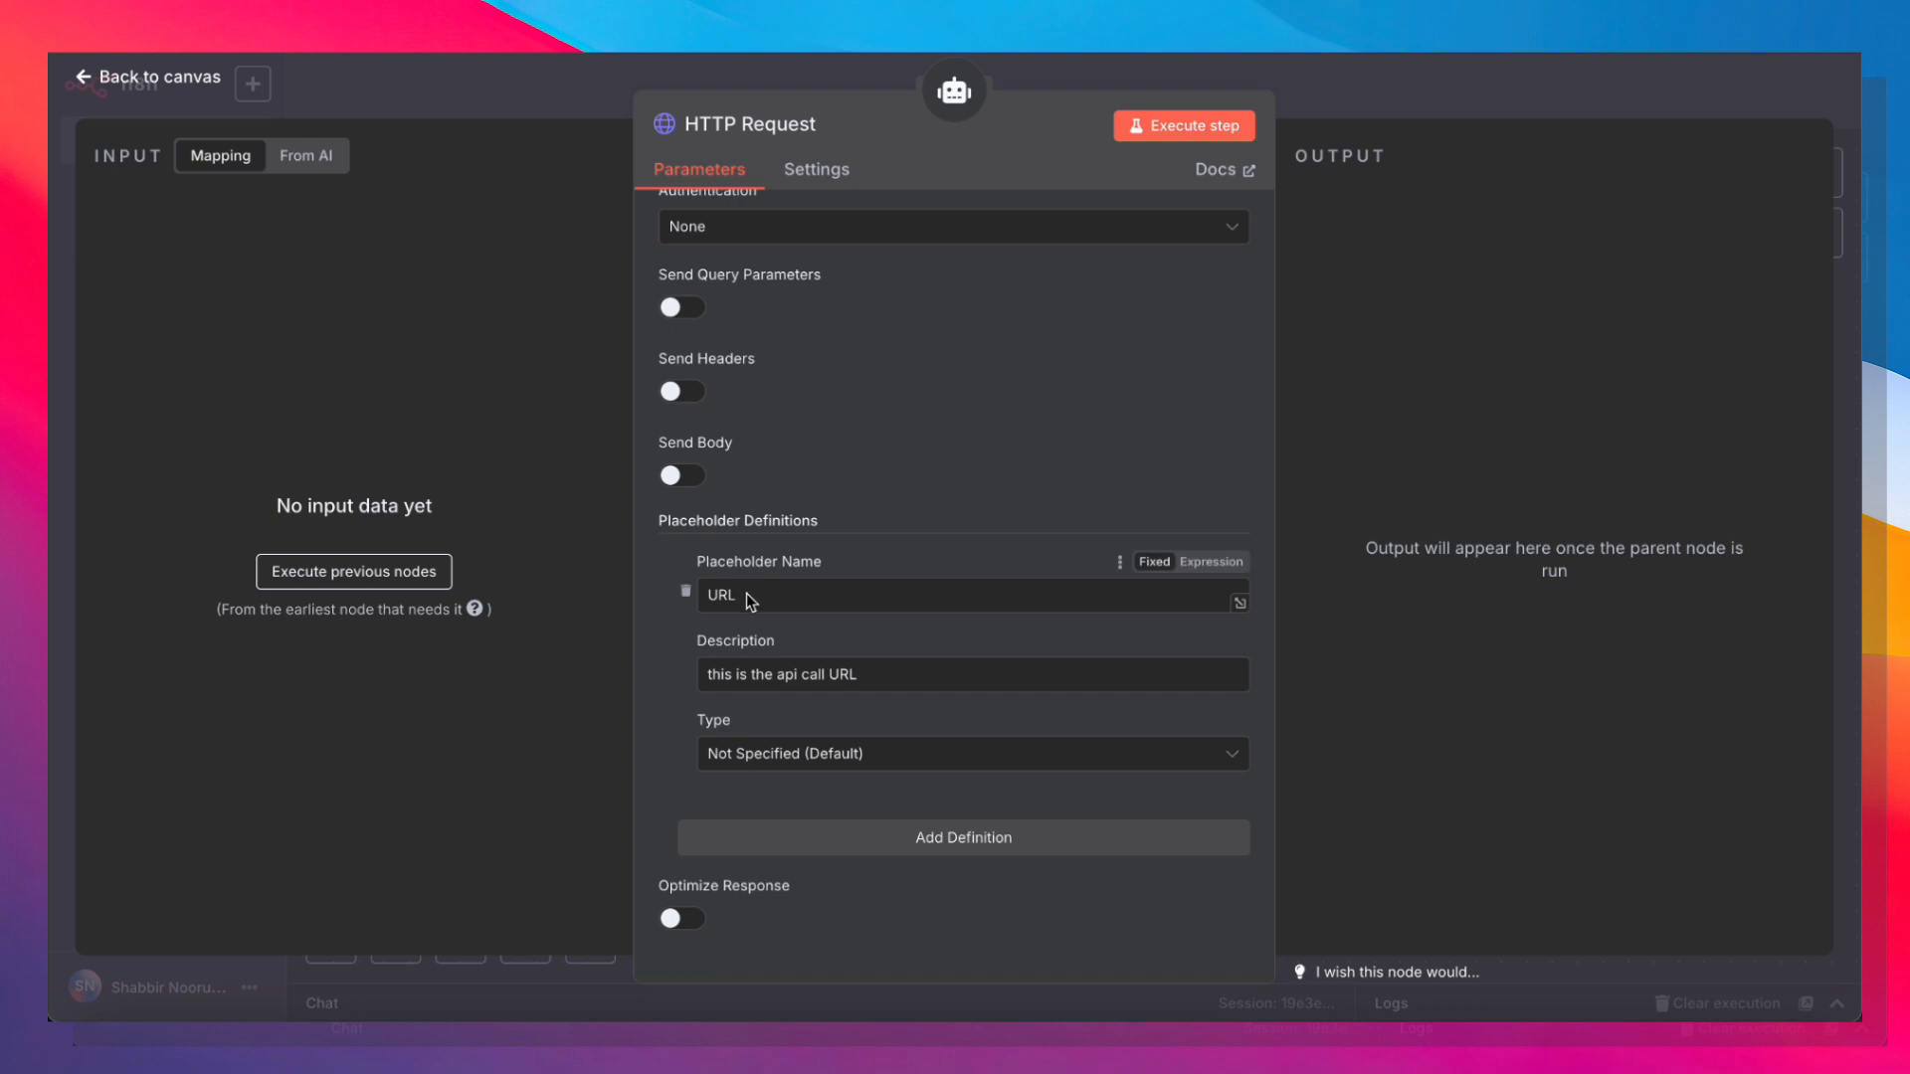
pyautogui.scroll(2, 746, 595)
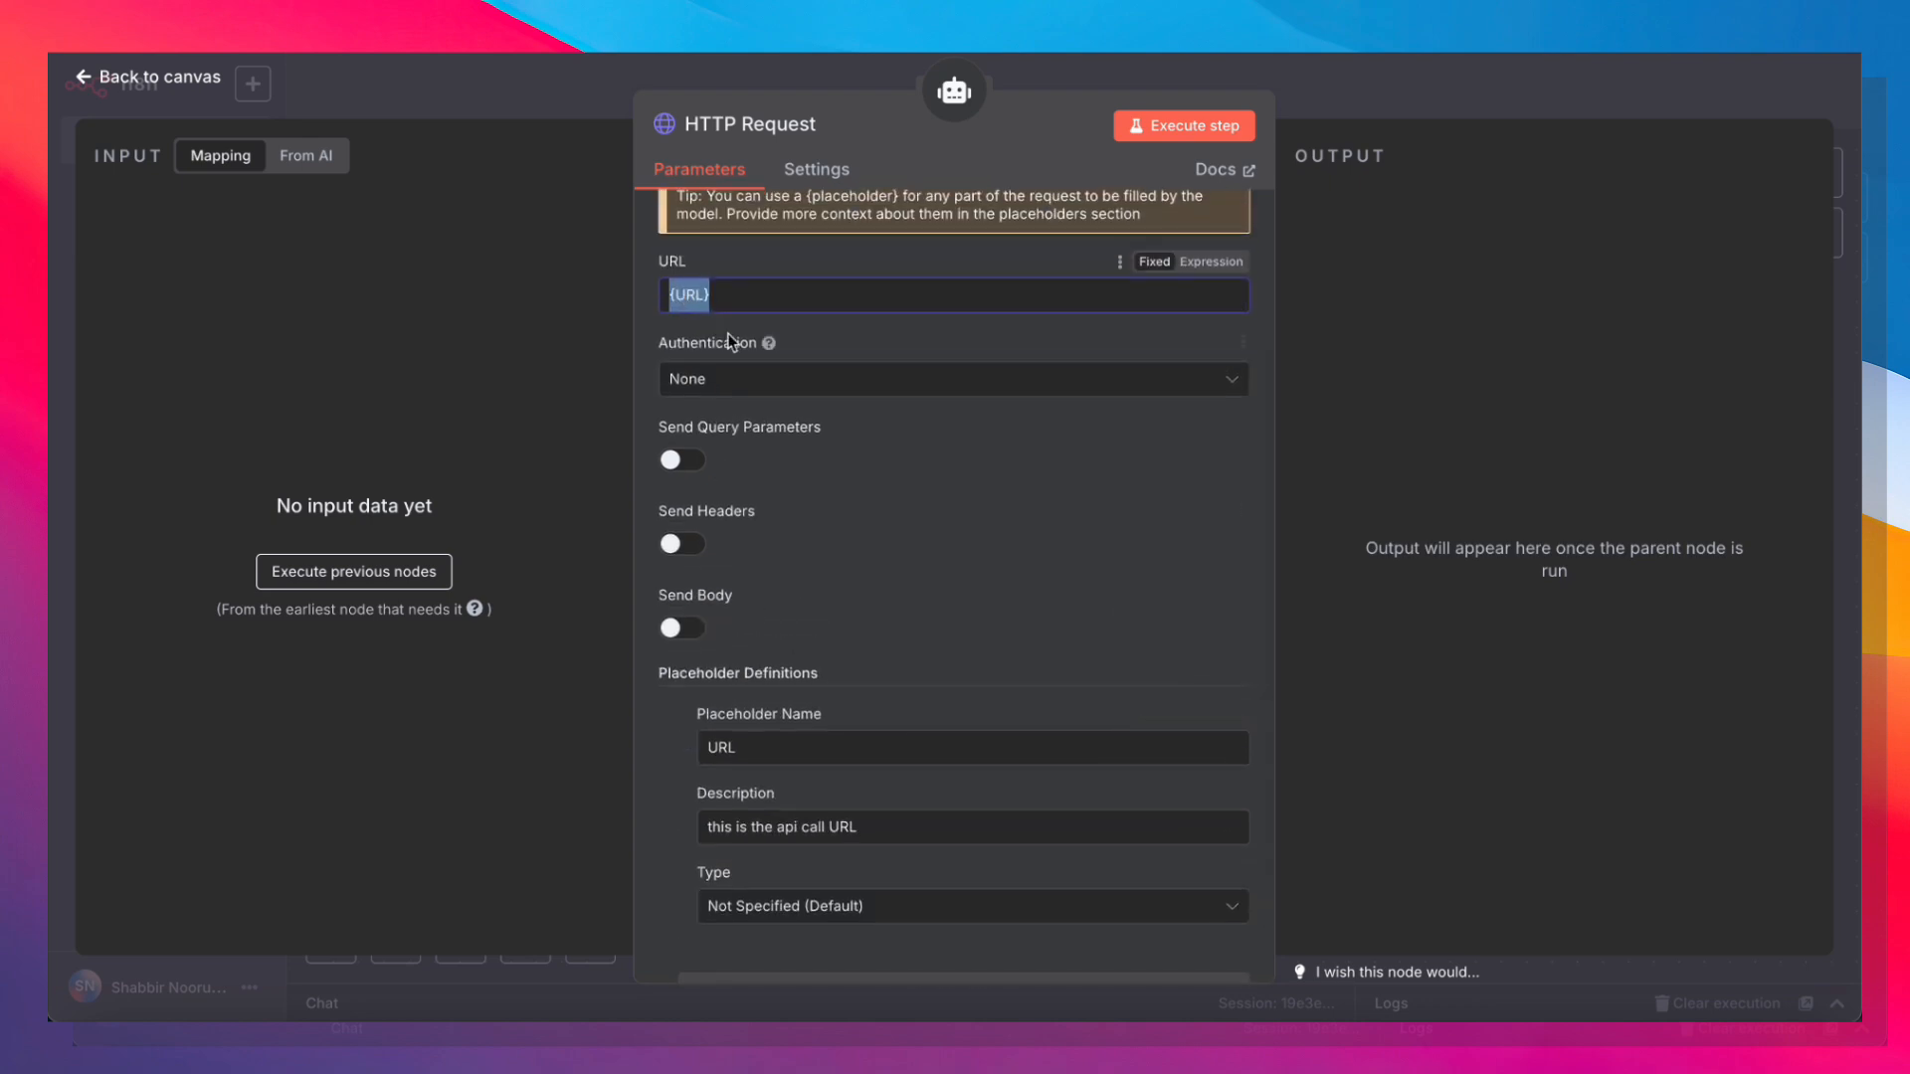
pyautogui.scroll(-2, 729, 342)
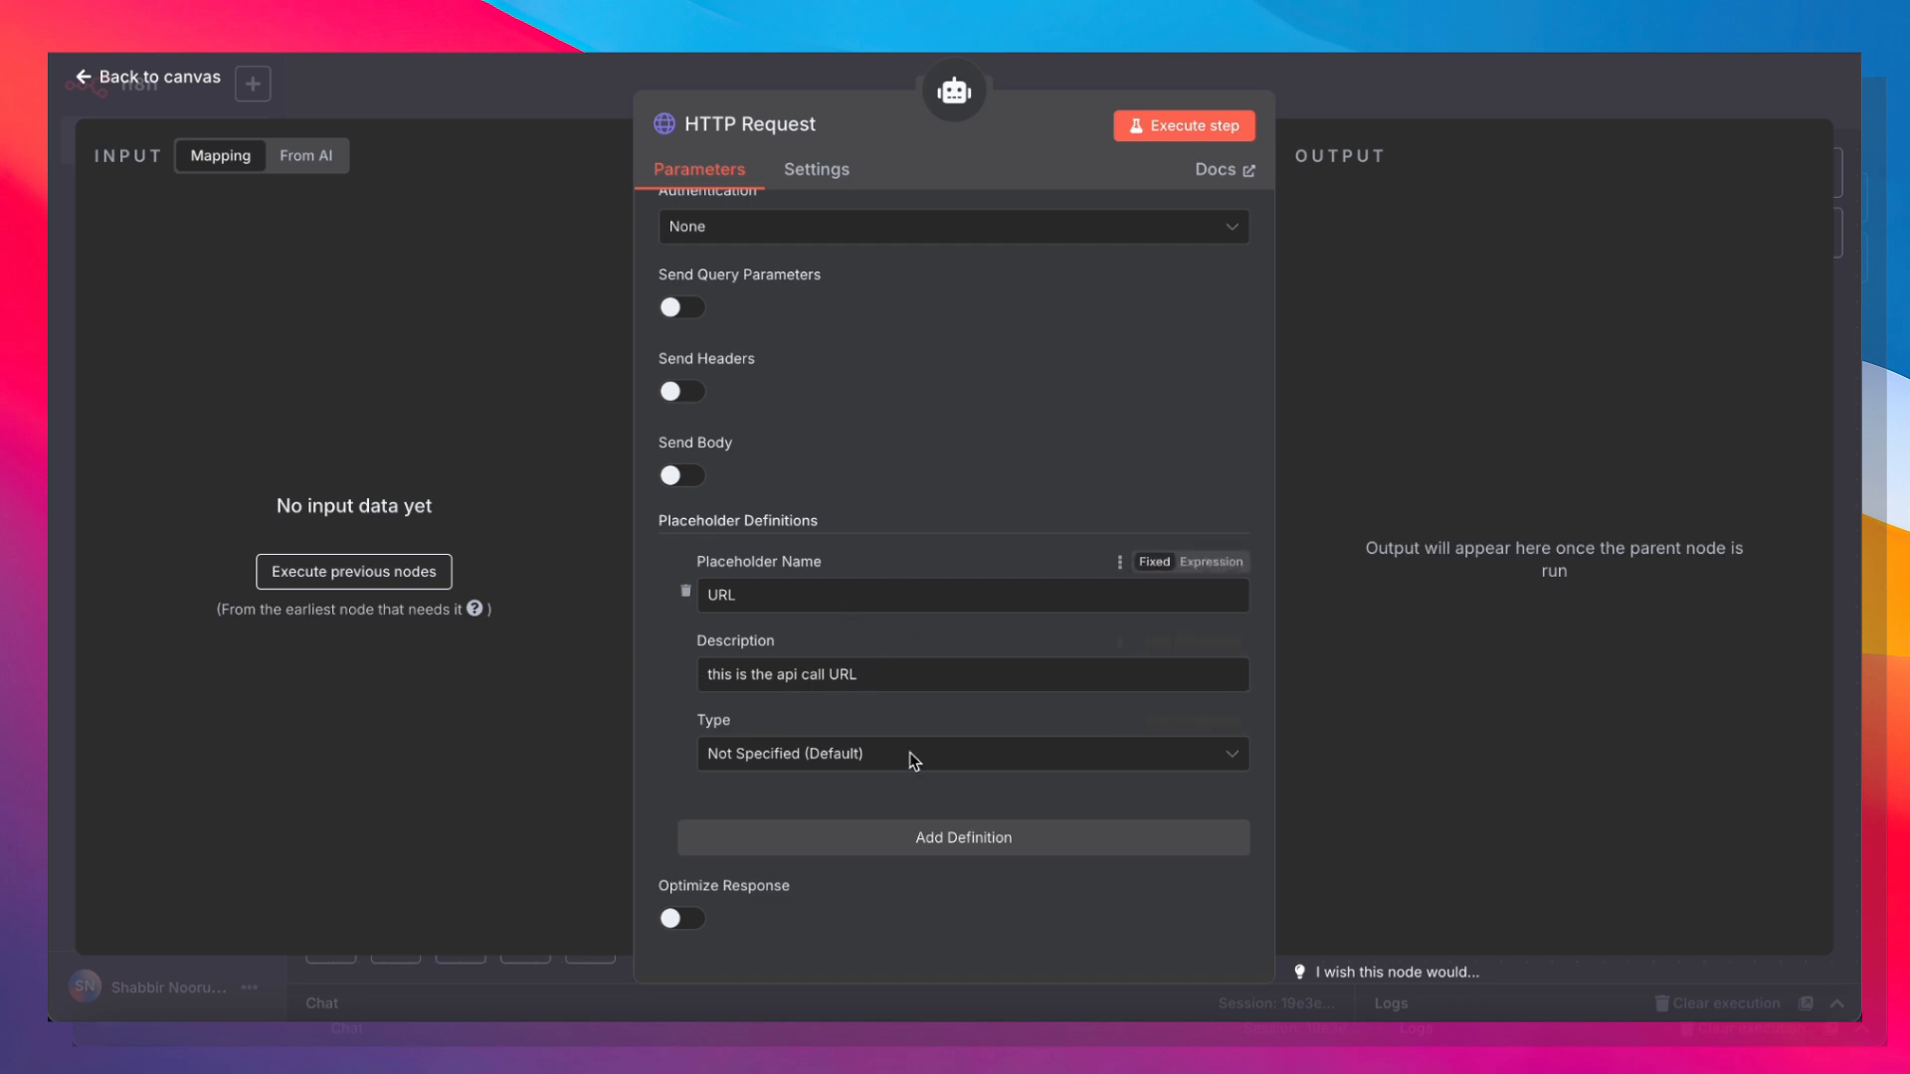
pyautogui.scroll(5, 958, 695)
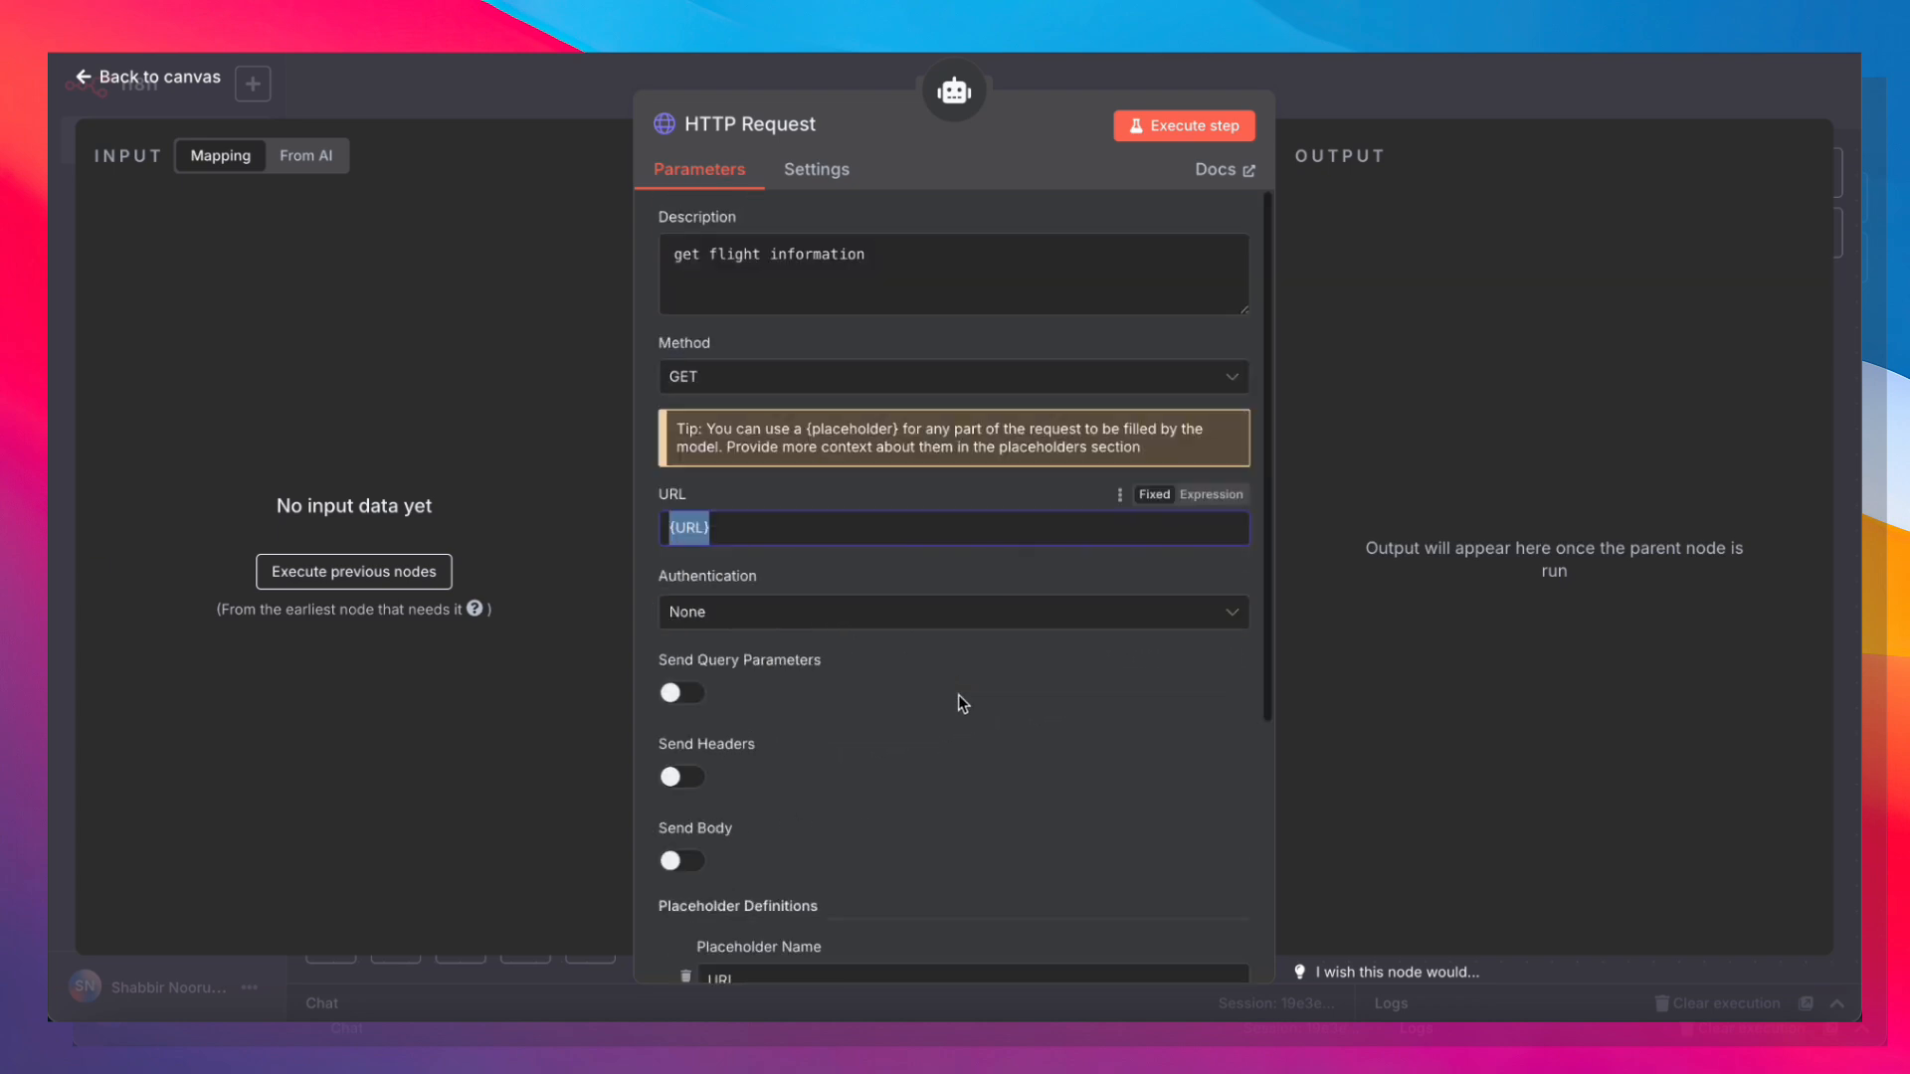
# Close the flight node, examine the hotel information HTTP Request1 node's description, GET method and {URL} field, and return to the canvas.
pyautogui.click(1515, 81)
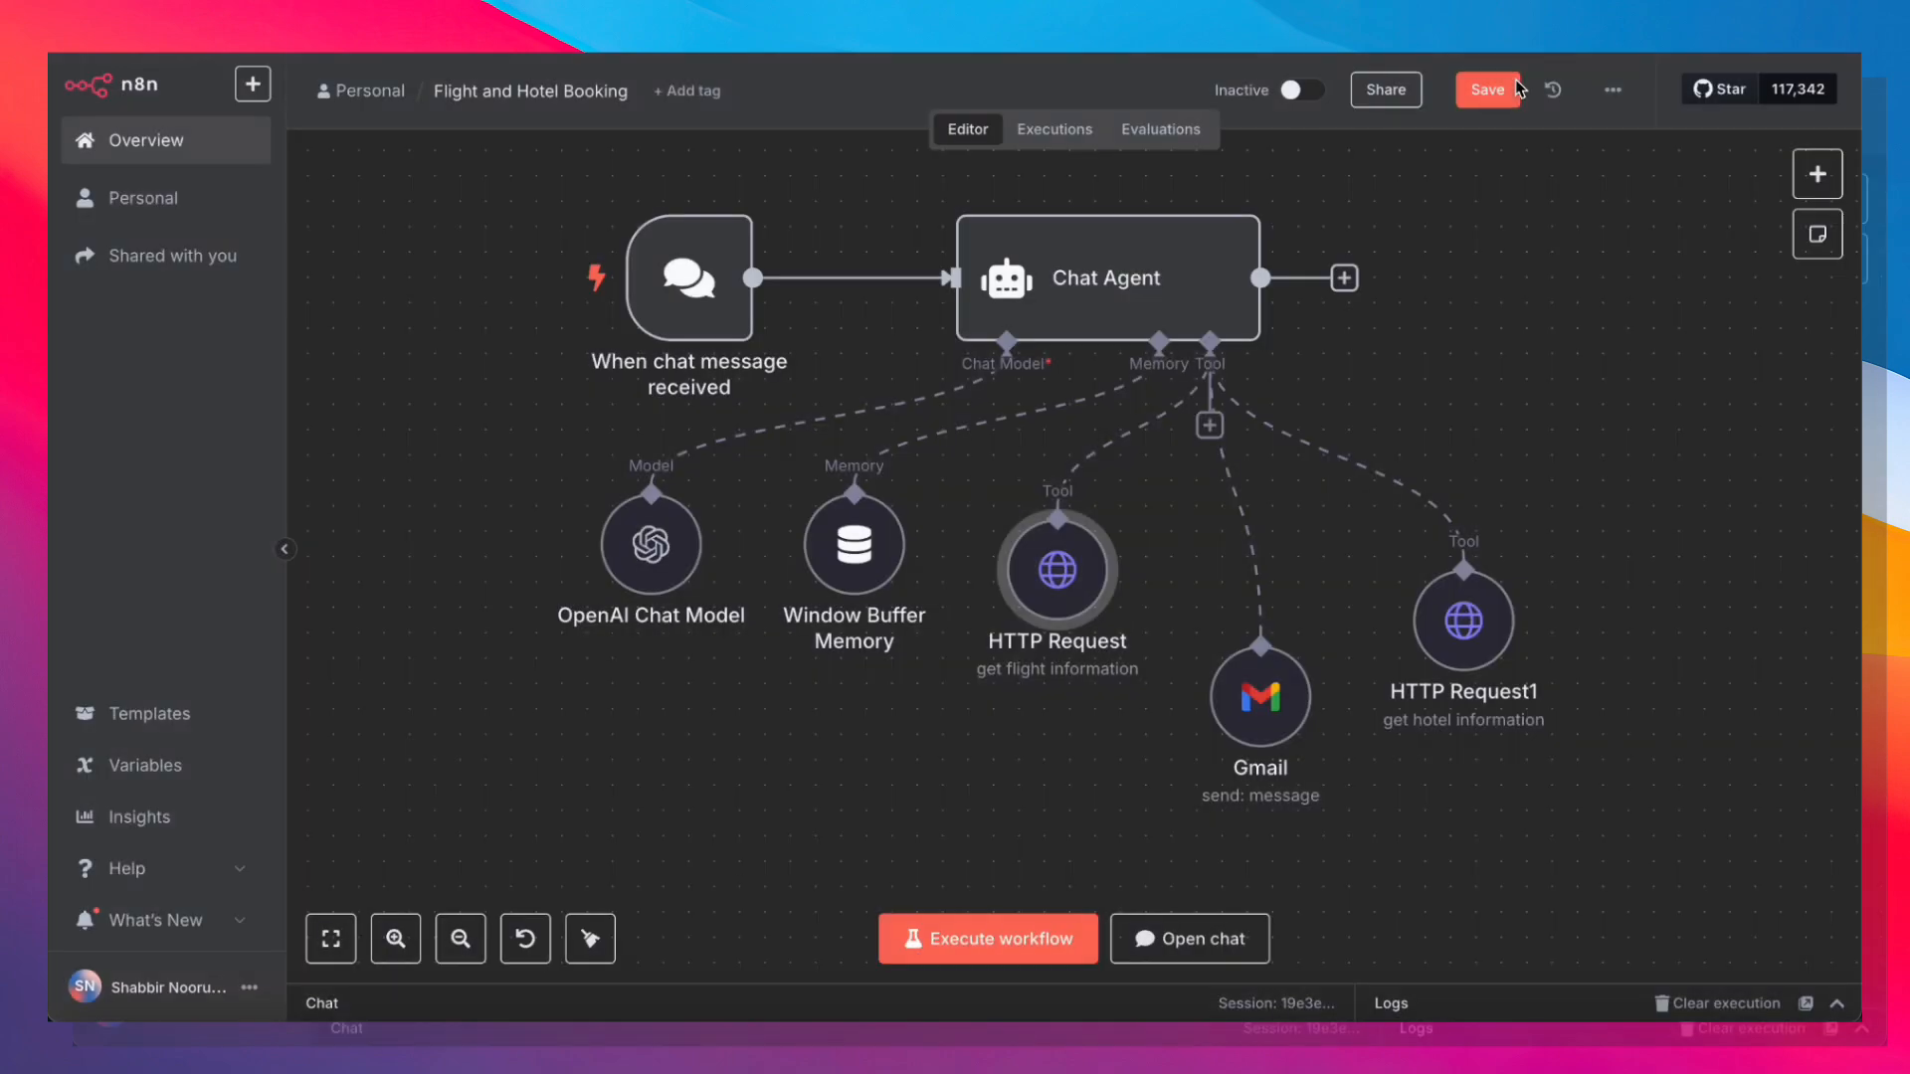
pyautogui.doubleClick(1471, 653)
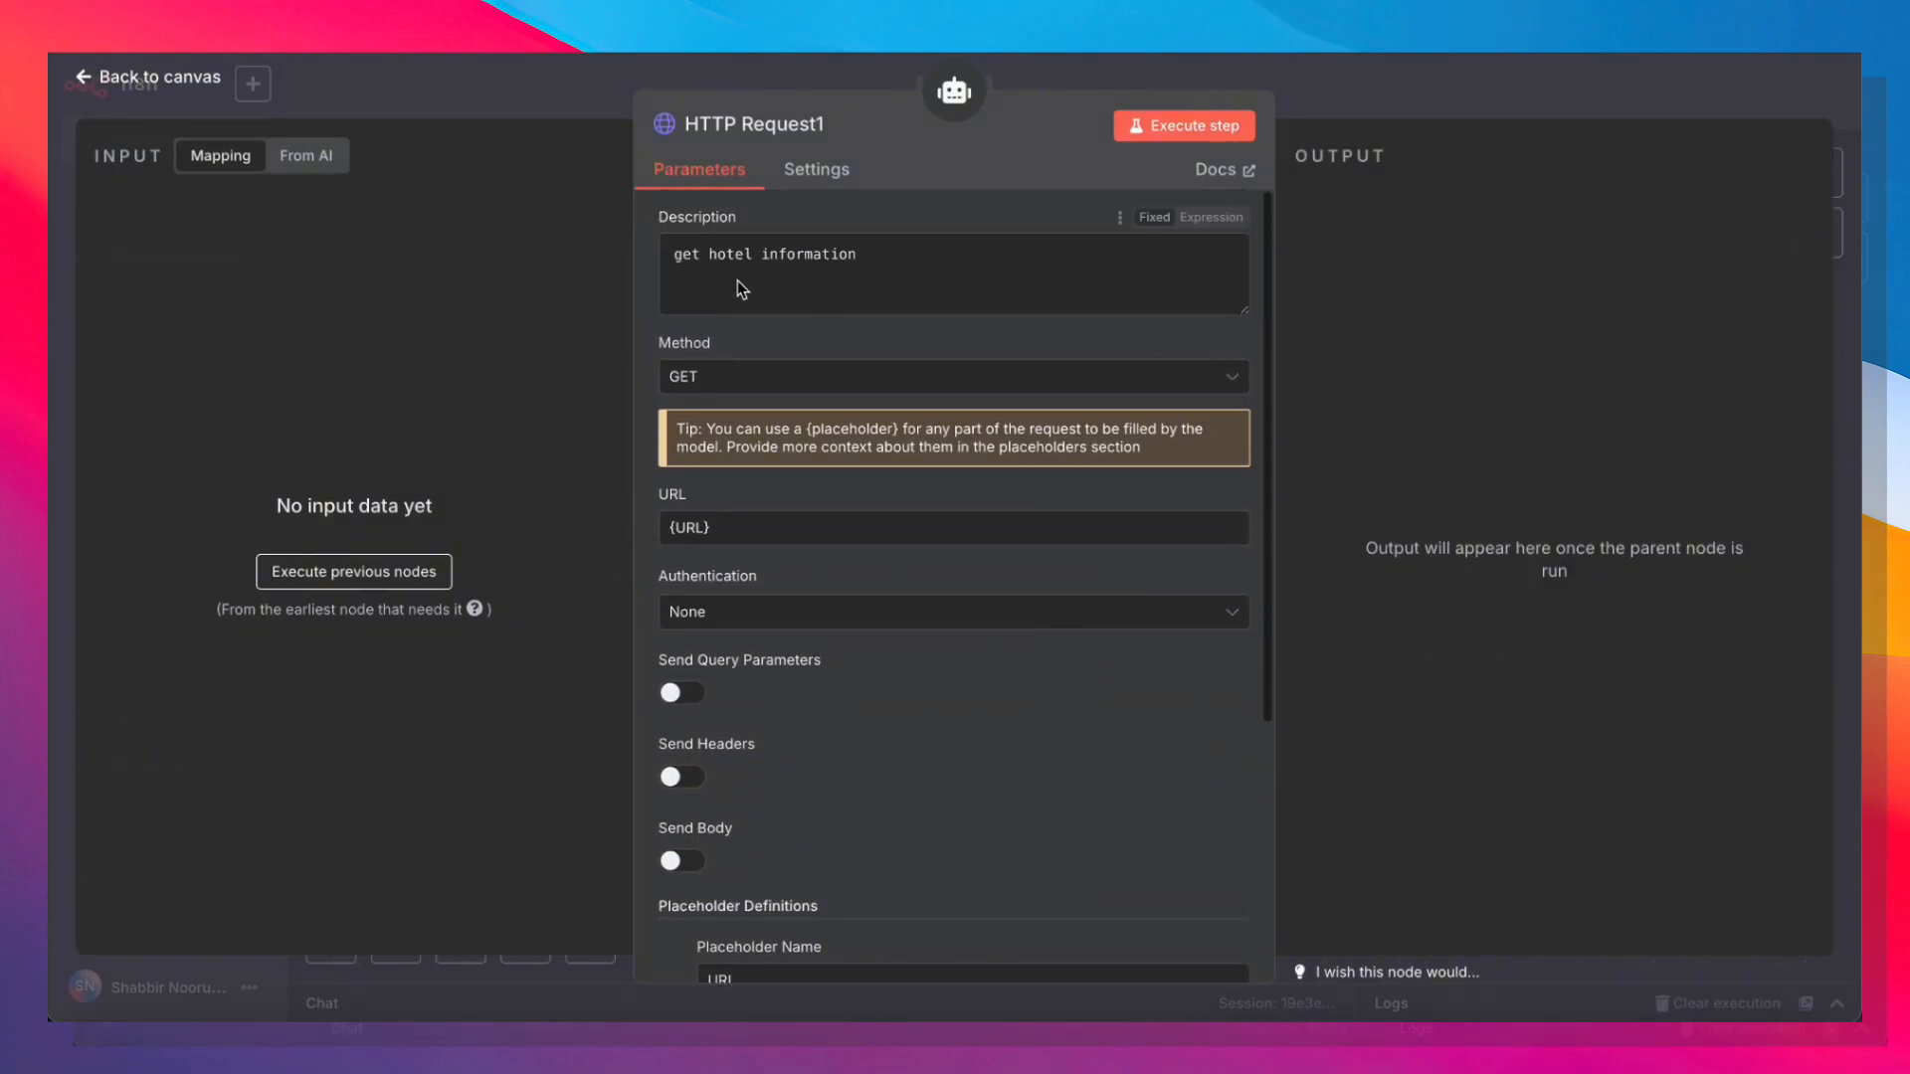
pyautogui.click(1520, 91)
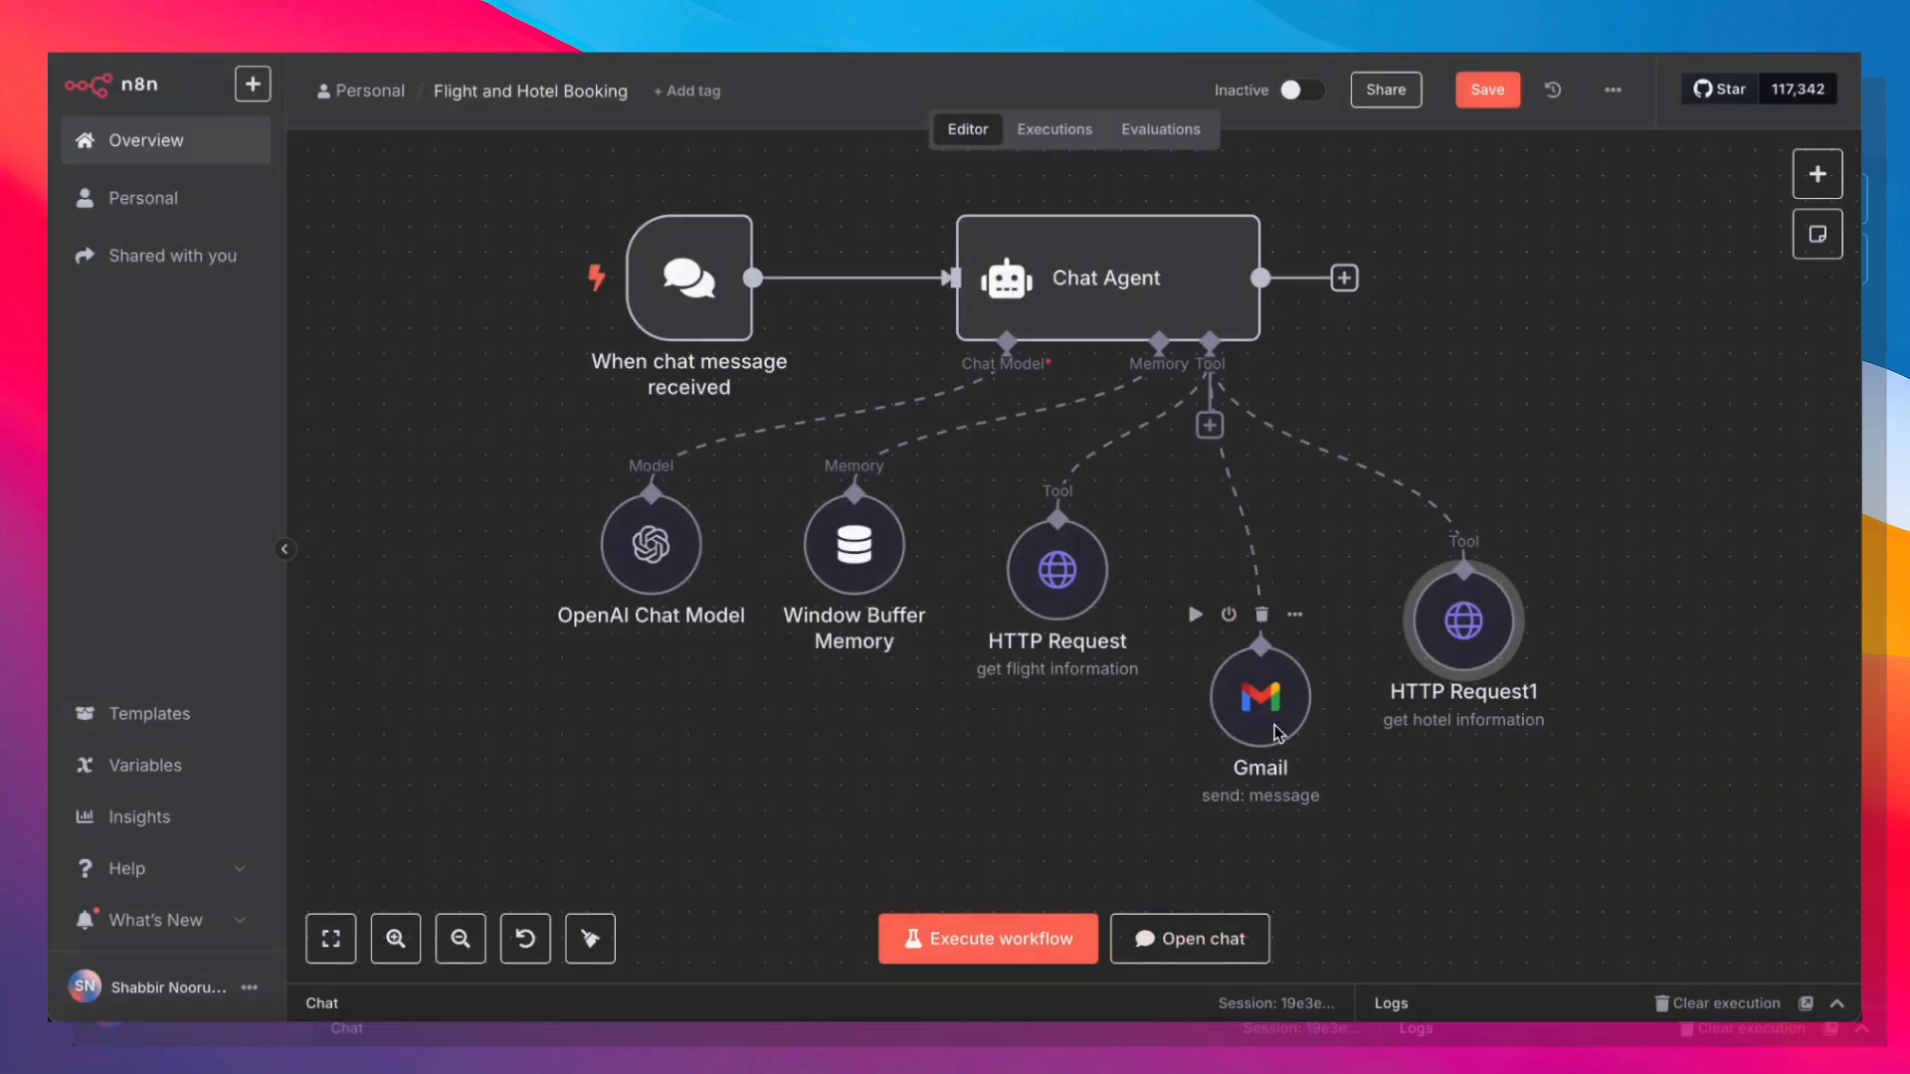
# Move the Gmail node up beside the other tools and review its HTML message settings and model-defined To, Subject and Message fields.
pyautogui.moveTo(1276, 731); pyautogui.dragTo(1275, 630)
pyautogui.doubleClick(1275, 630)
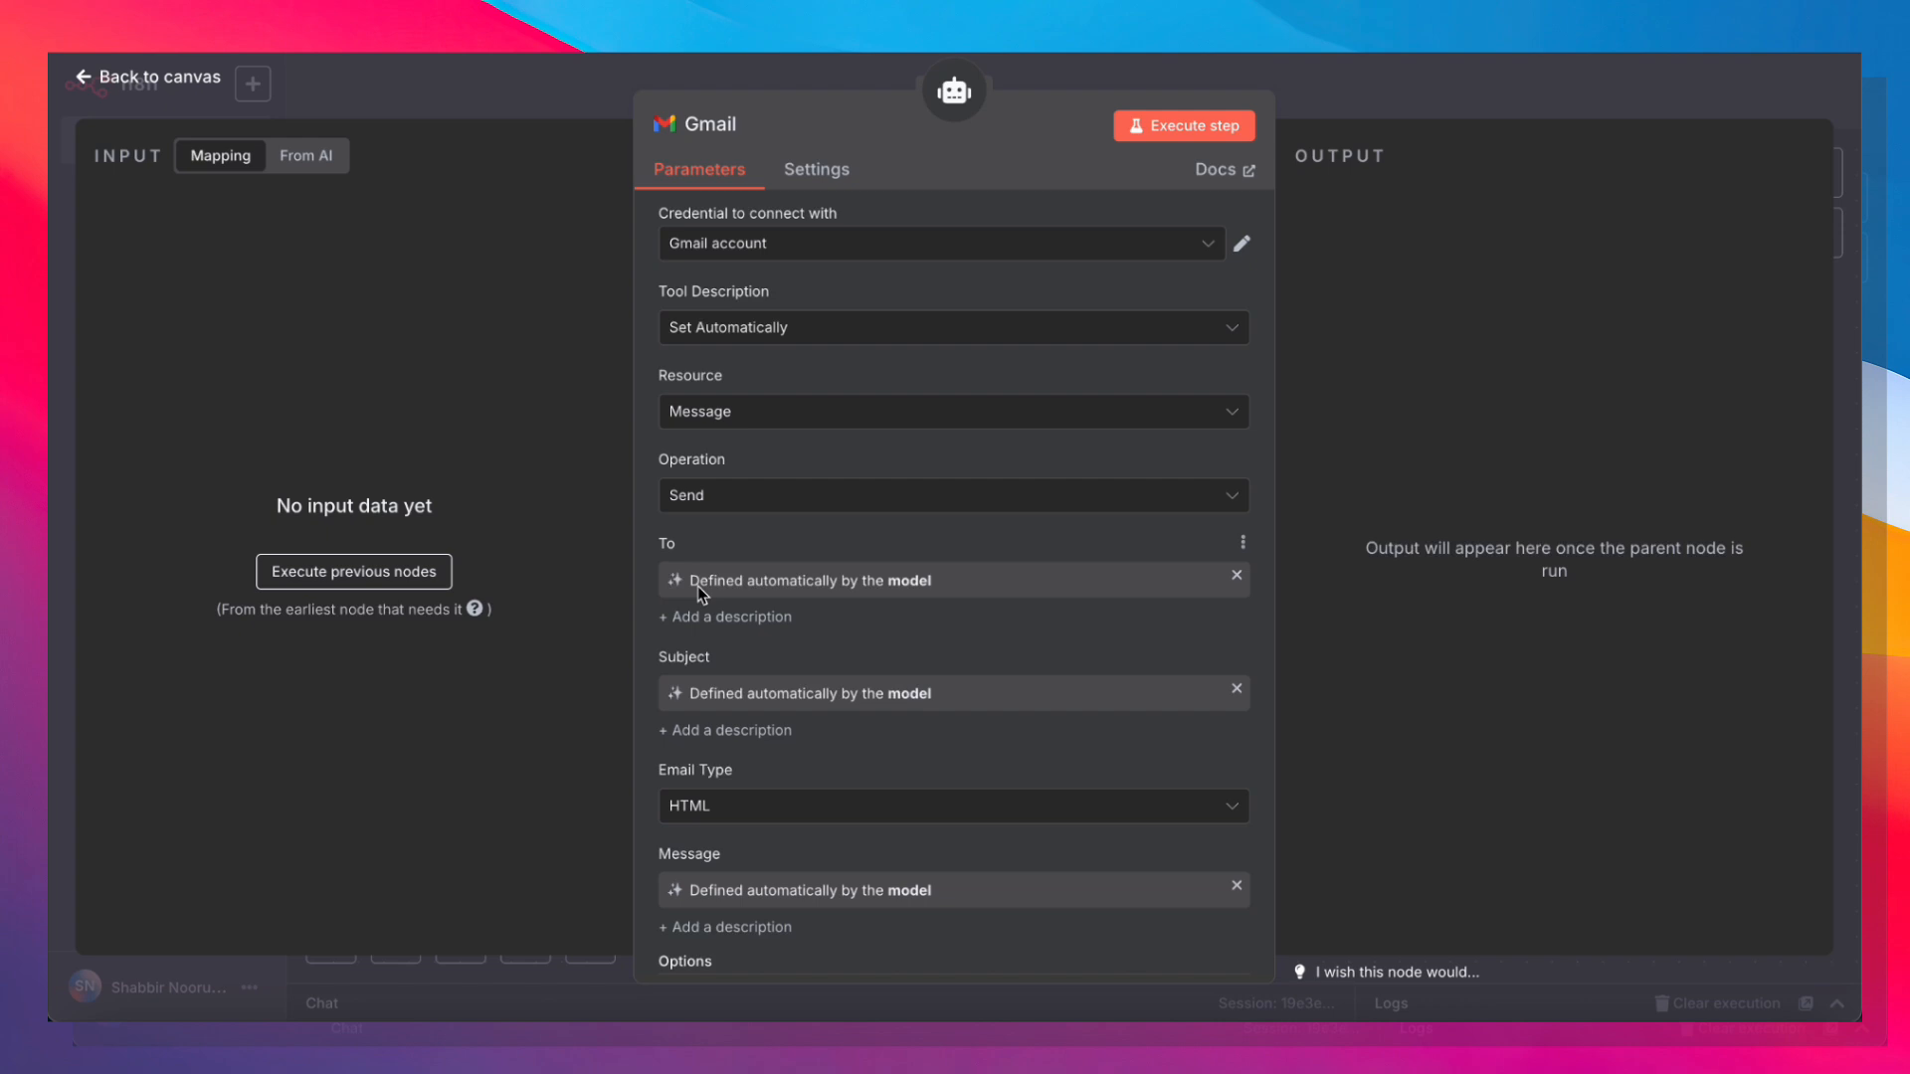
pyautogui.scroll(-2, 699, 593)
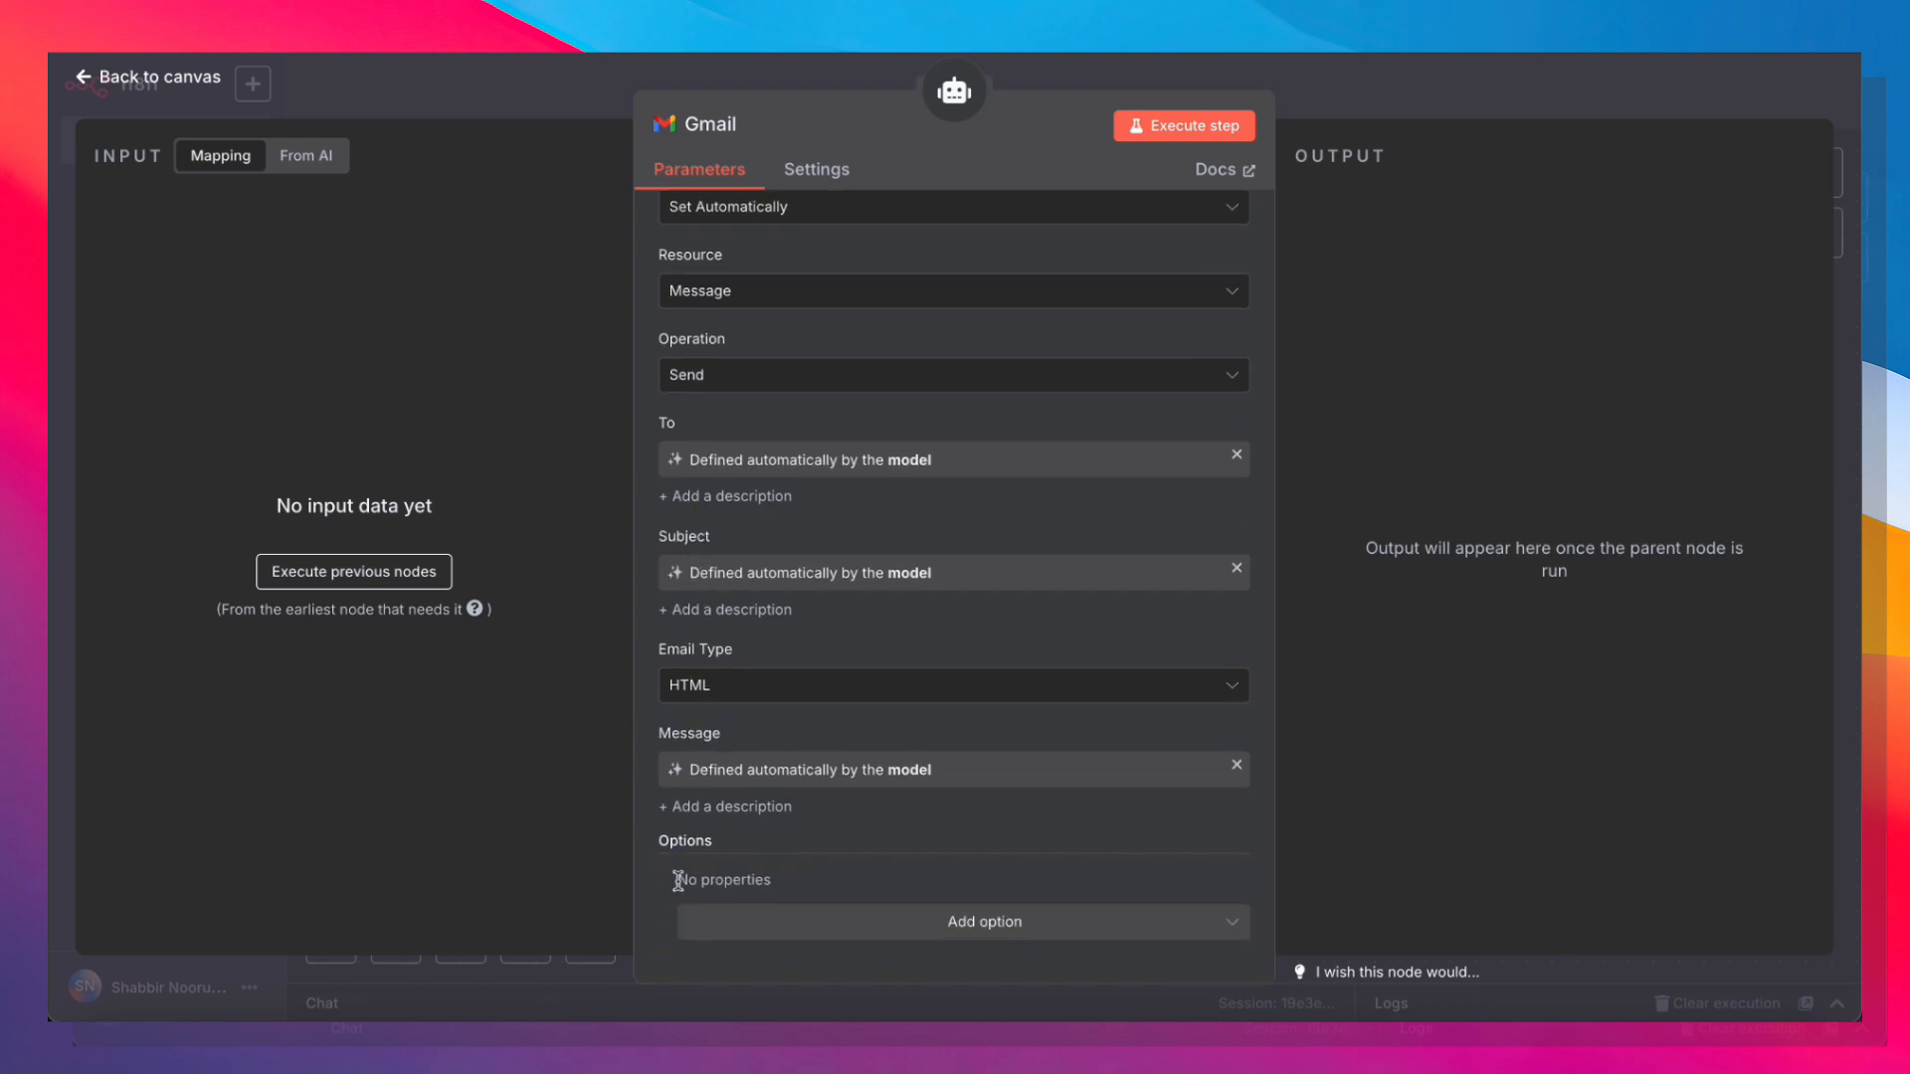
pyautogui.scroll(2, 838, 793)
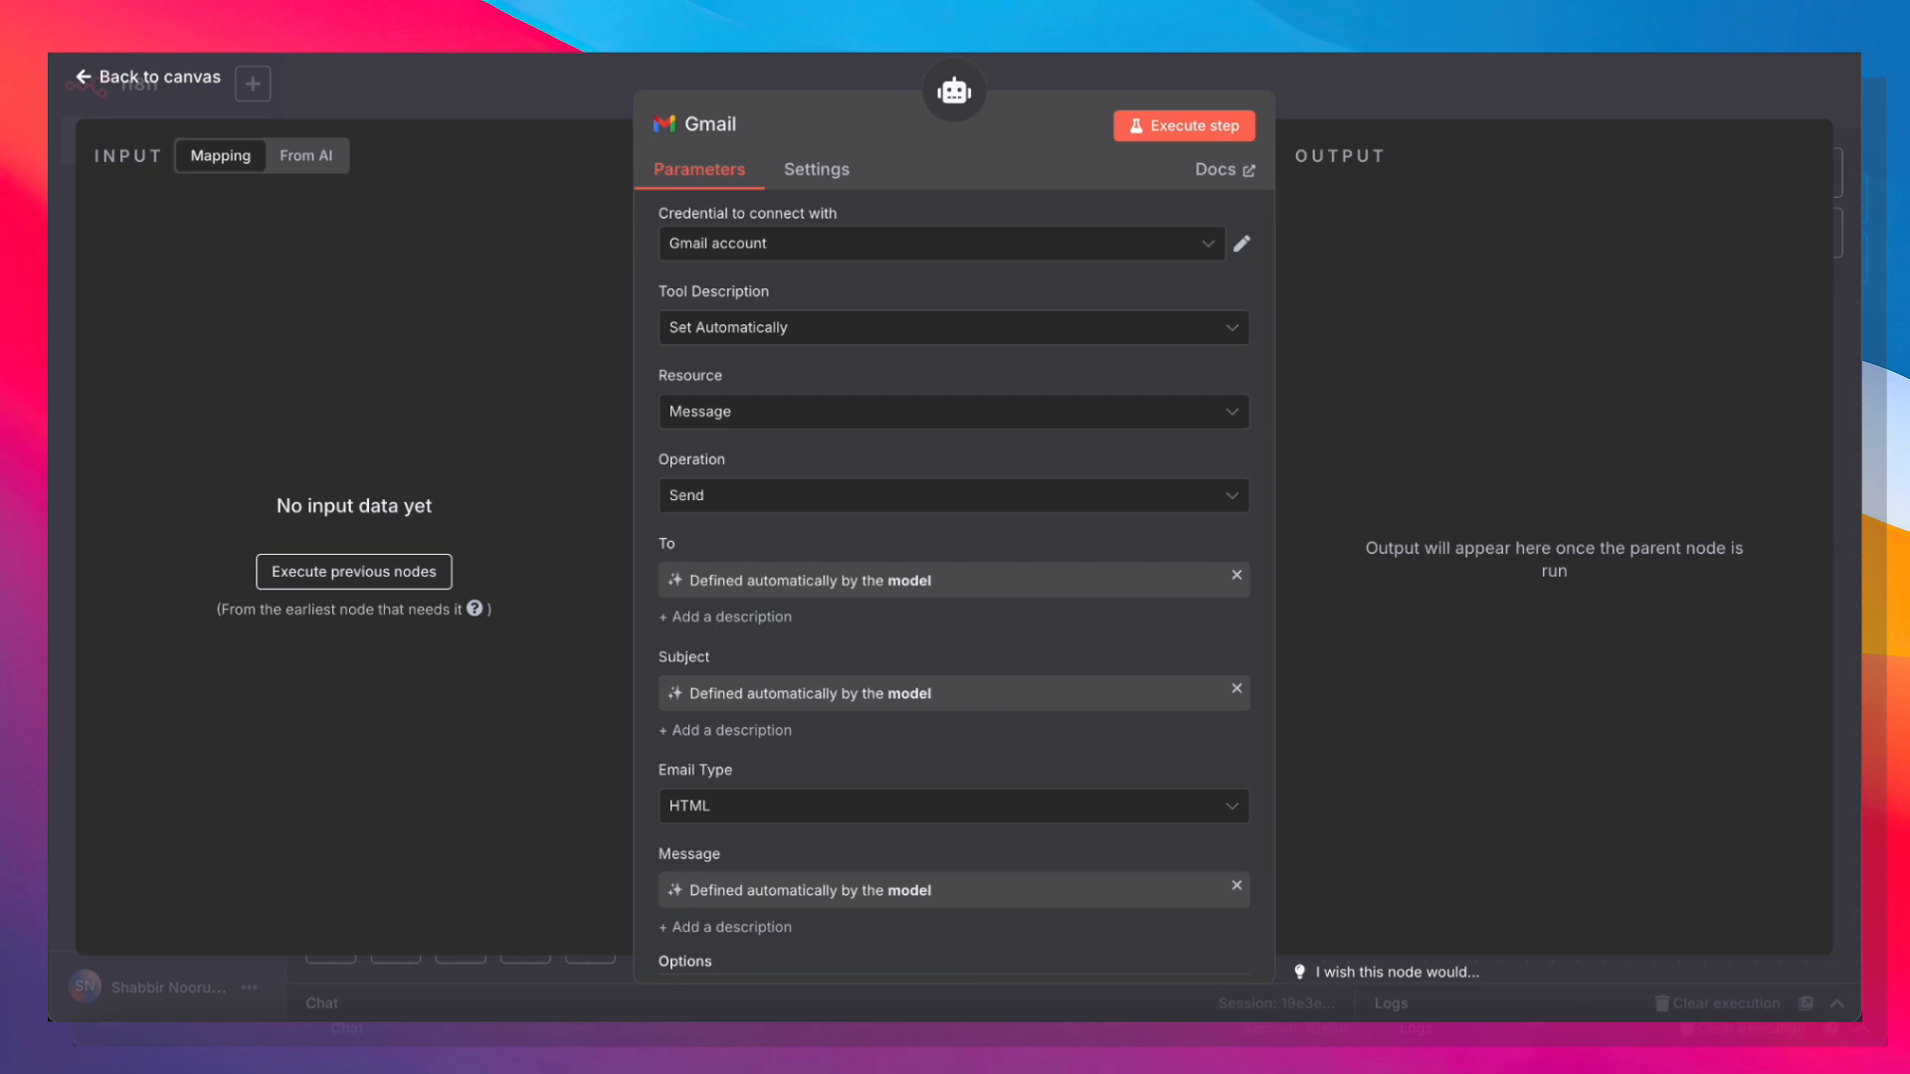
pyautogui.click(1413, 92)
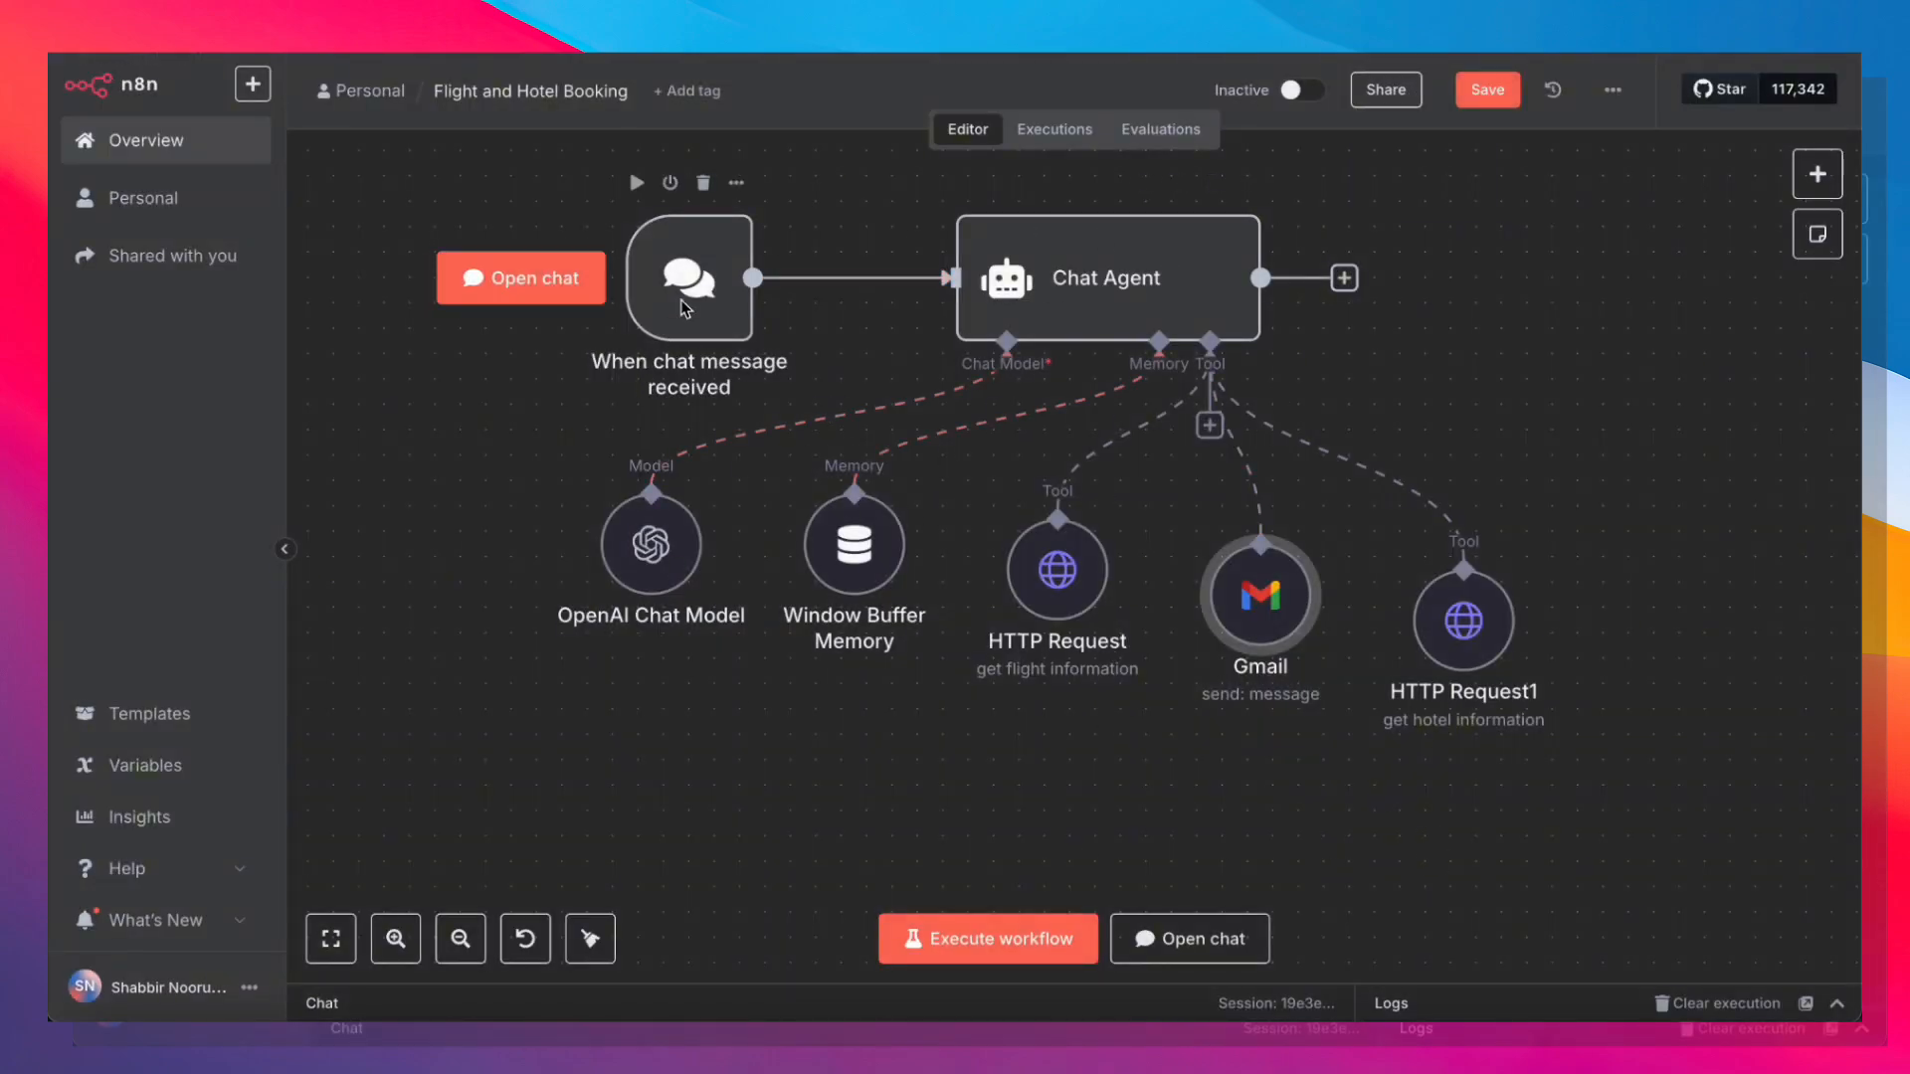
# Go to the voice agent flow above the chat flow and move its Webhook node slightly up.
pyautogui.scroll(10, 690, 278)
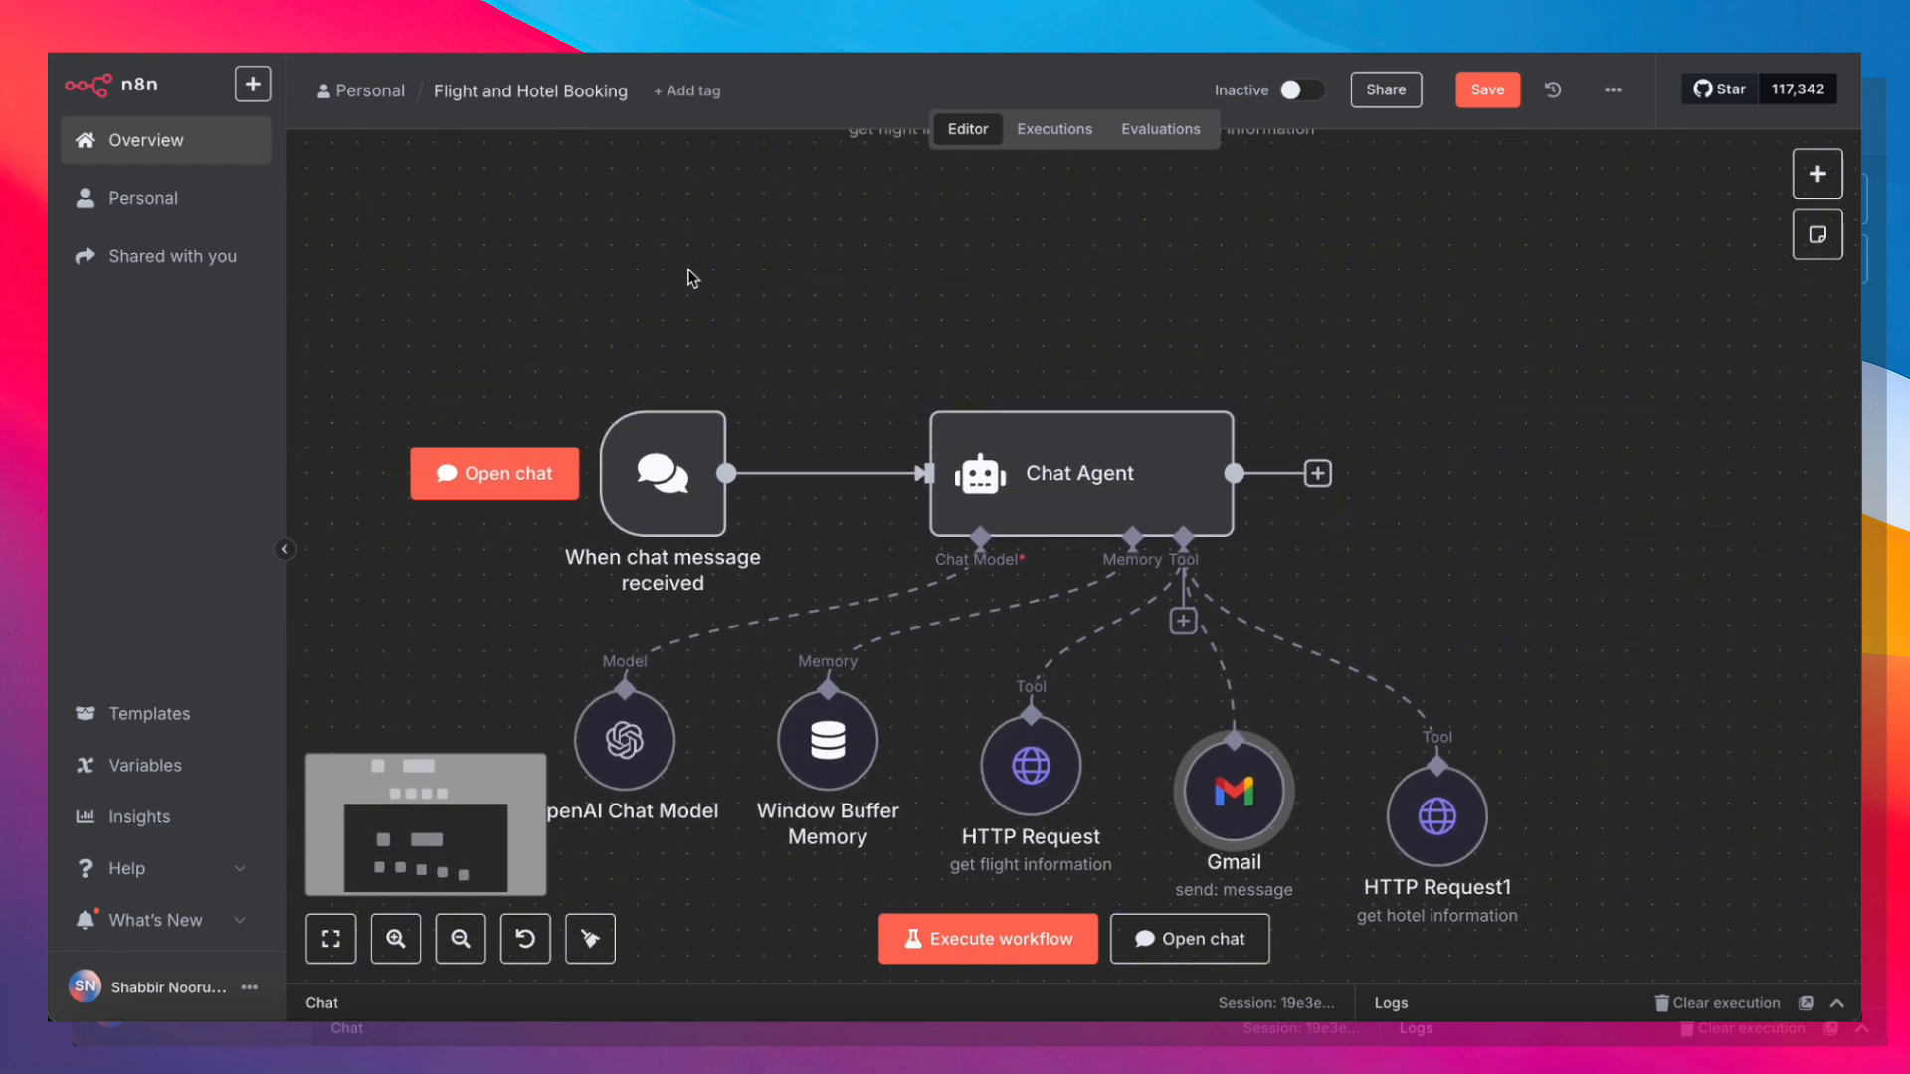
pyautogui.scroll(5, 693, 278)
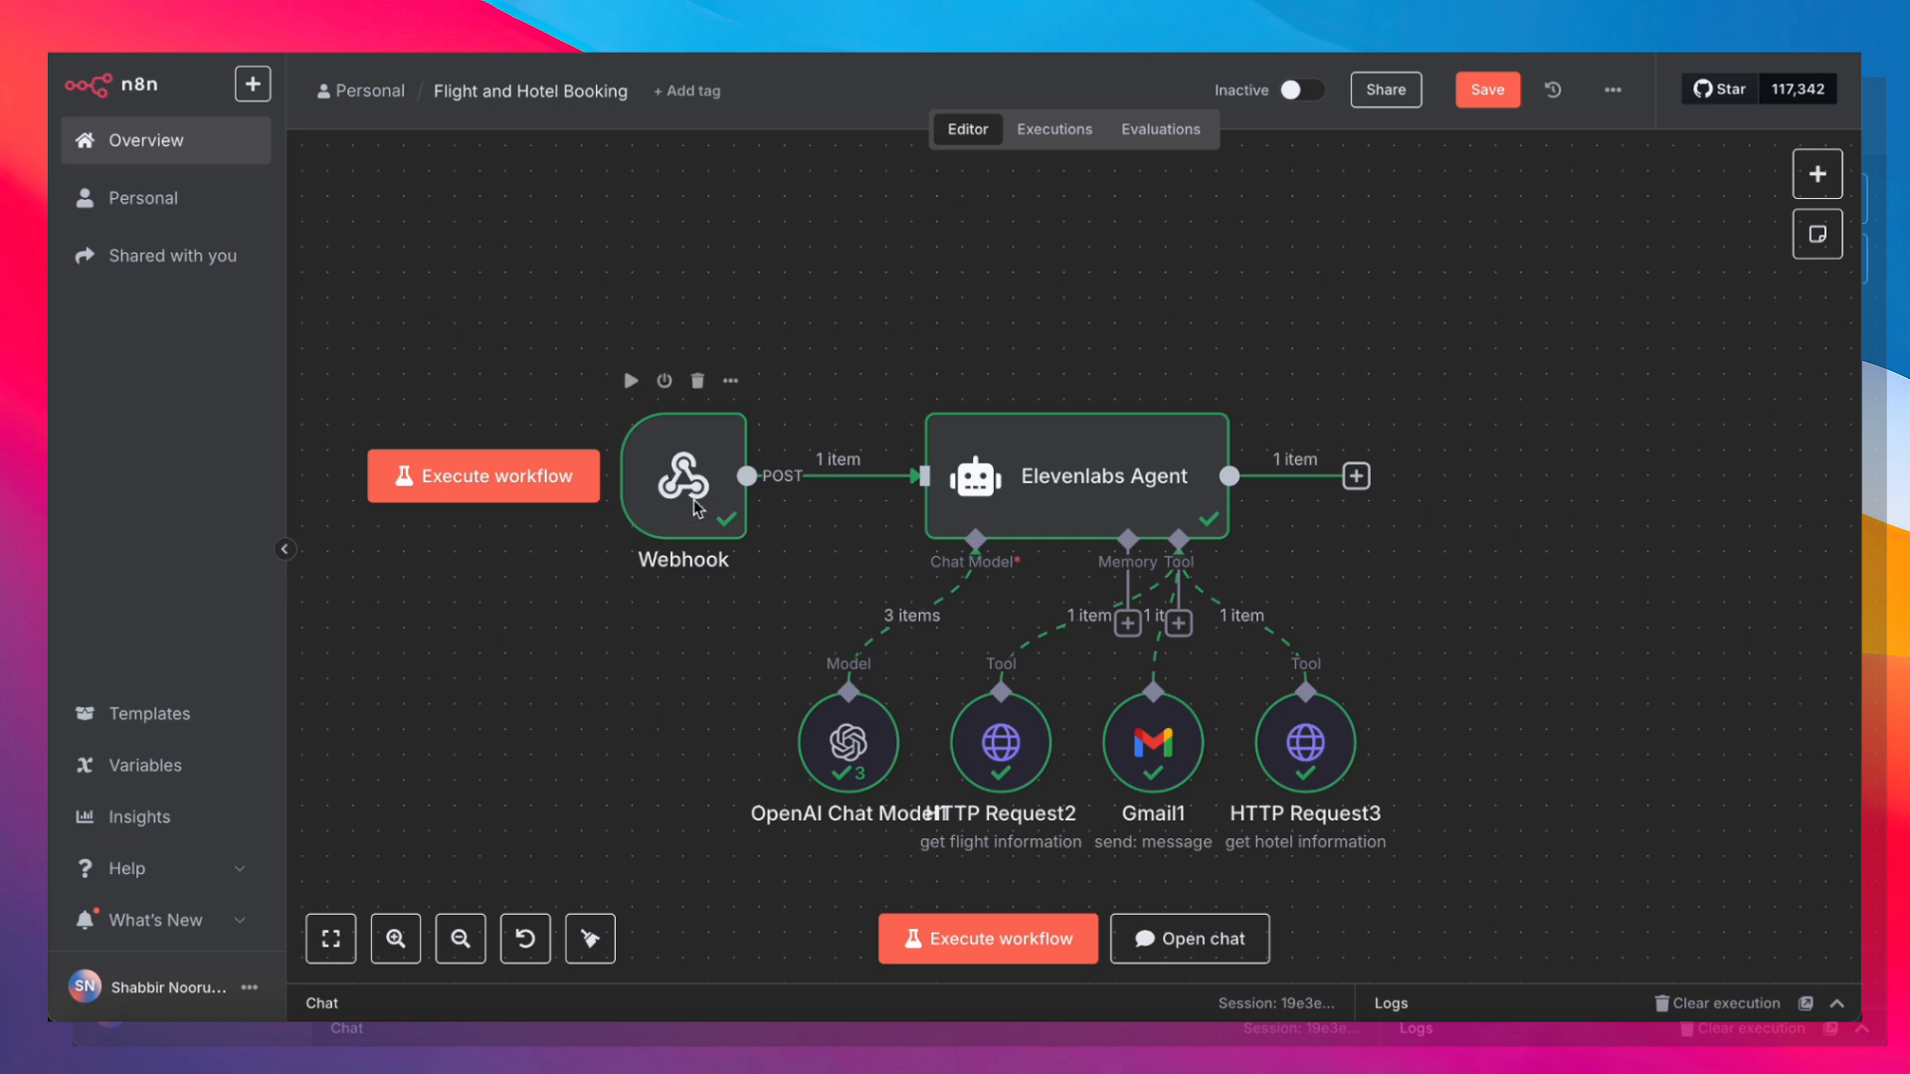
pyautogui.moveTo(693, 487)
pyautogui.mouseDown()
pyautogui.moveTo(744, 565)
pyautogui.moveTo(694, 463)
pyautogui.mouseUp()
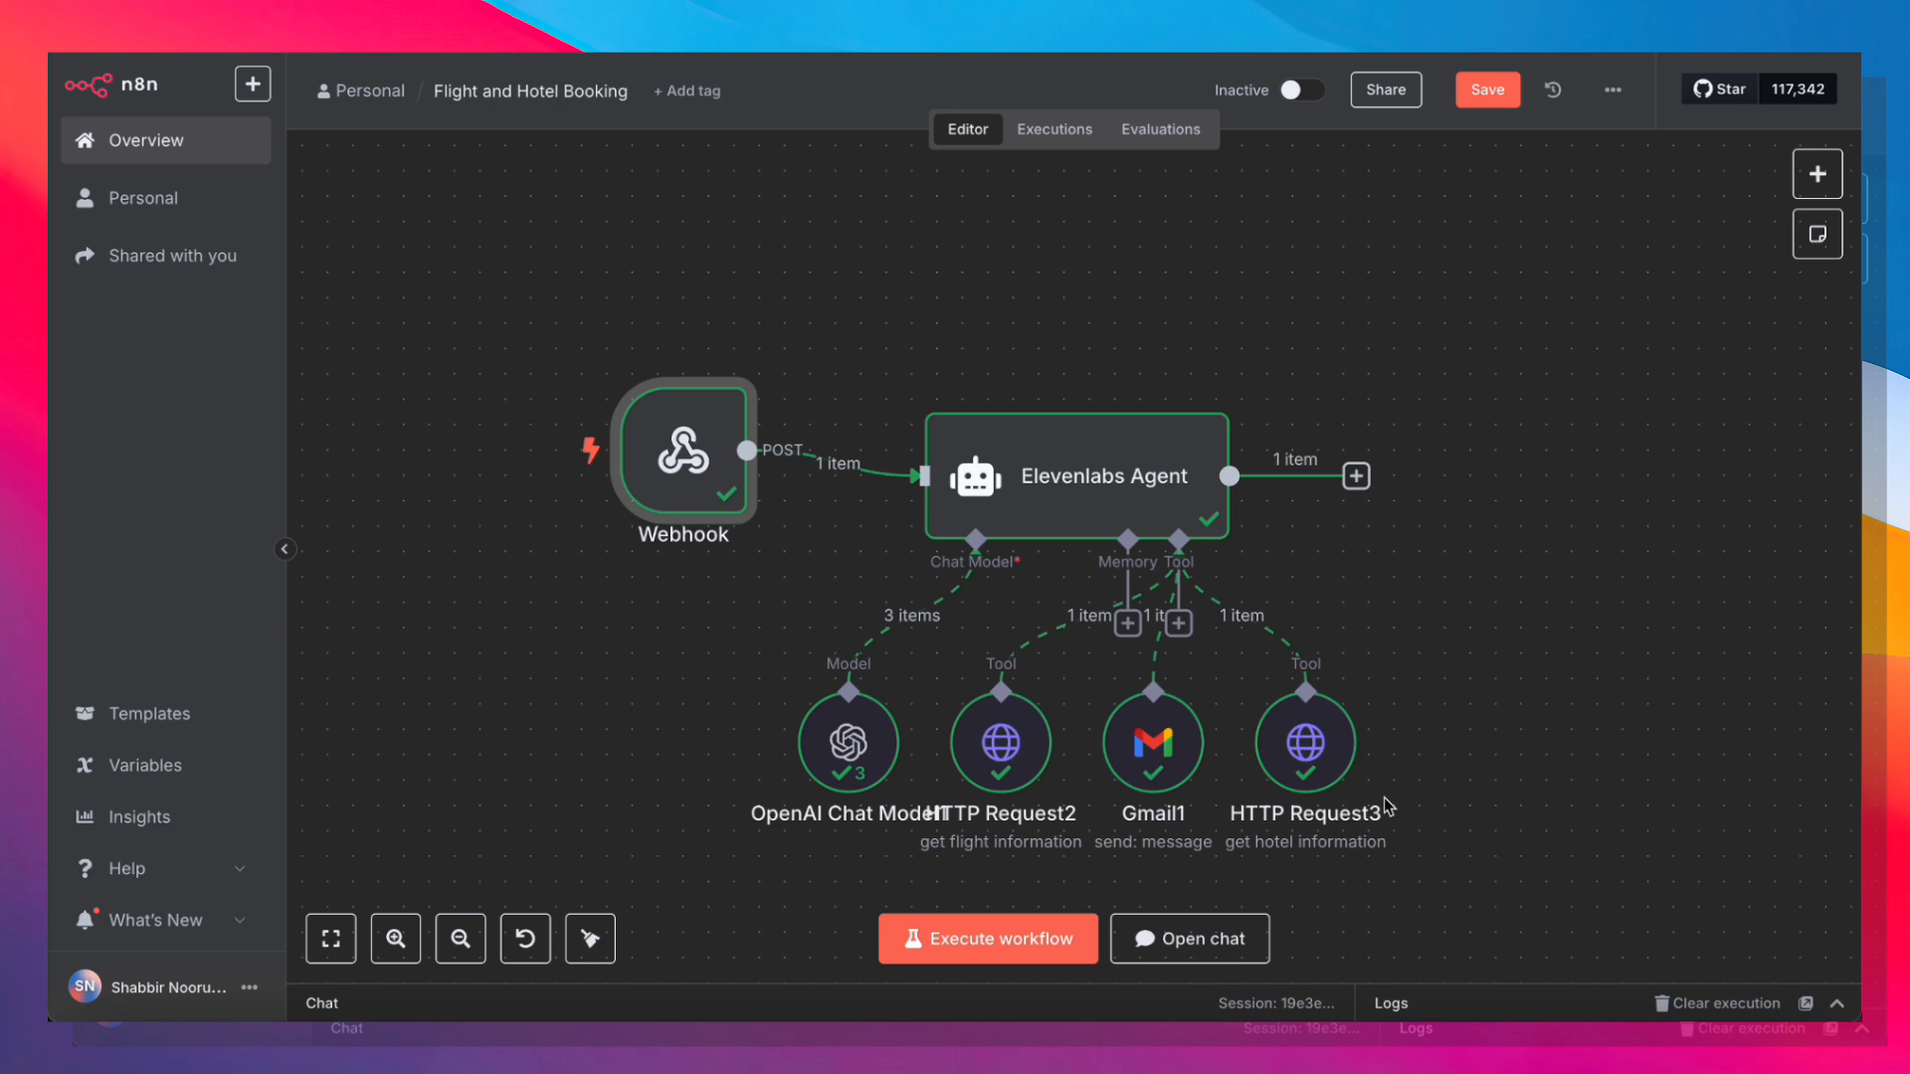
pyautogui.scroll(-2, 1388, 806)
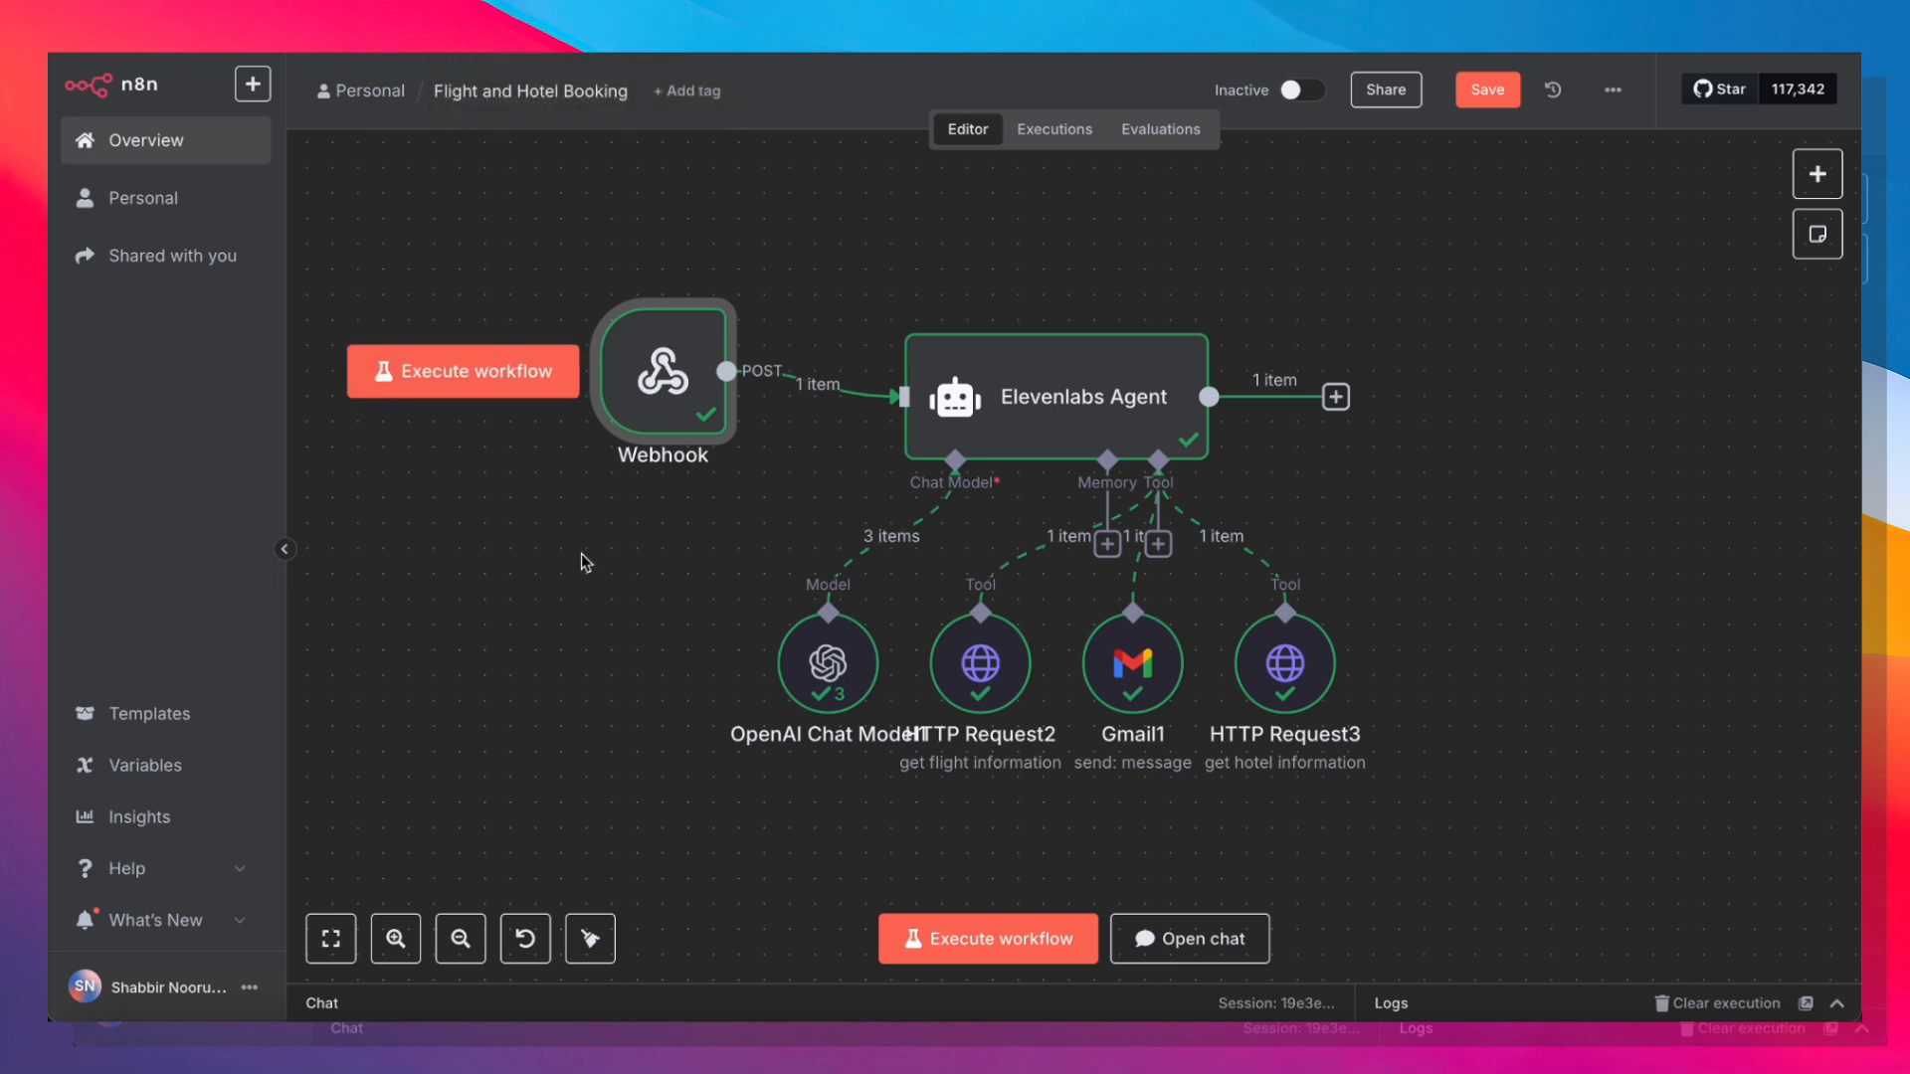
# Open the Elevenlabs Agent node, examine its webhook body input and full system message, and return to the canvas.
pyautogui.doubleClick(1050, 395)
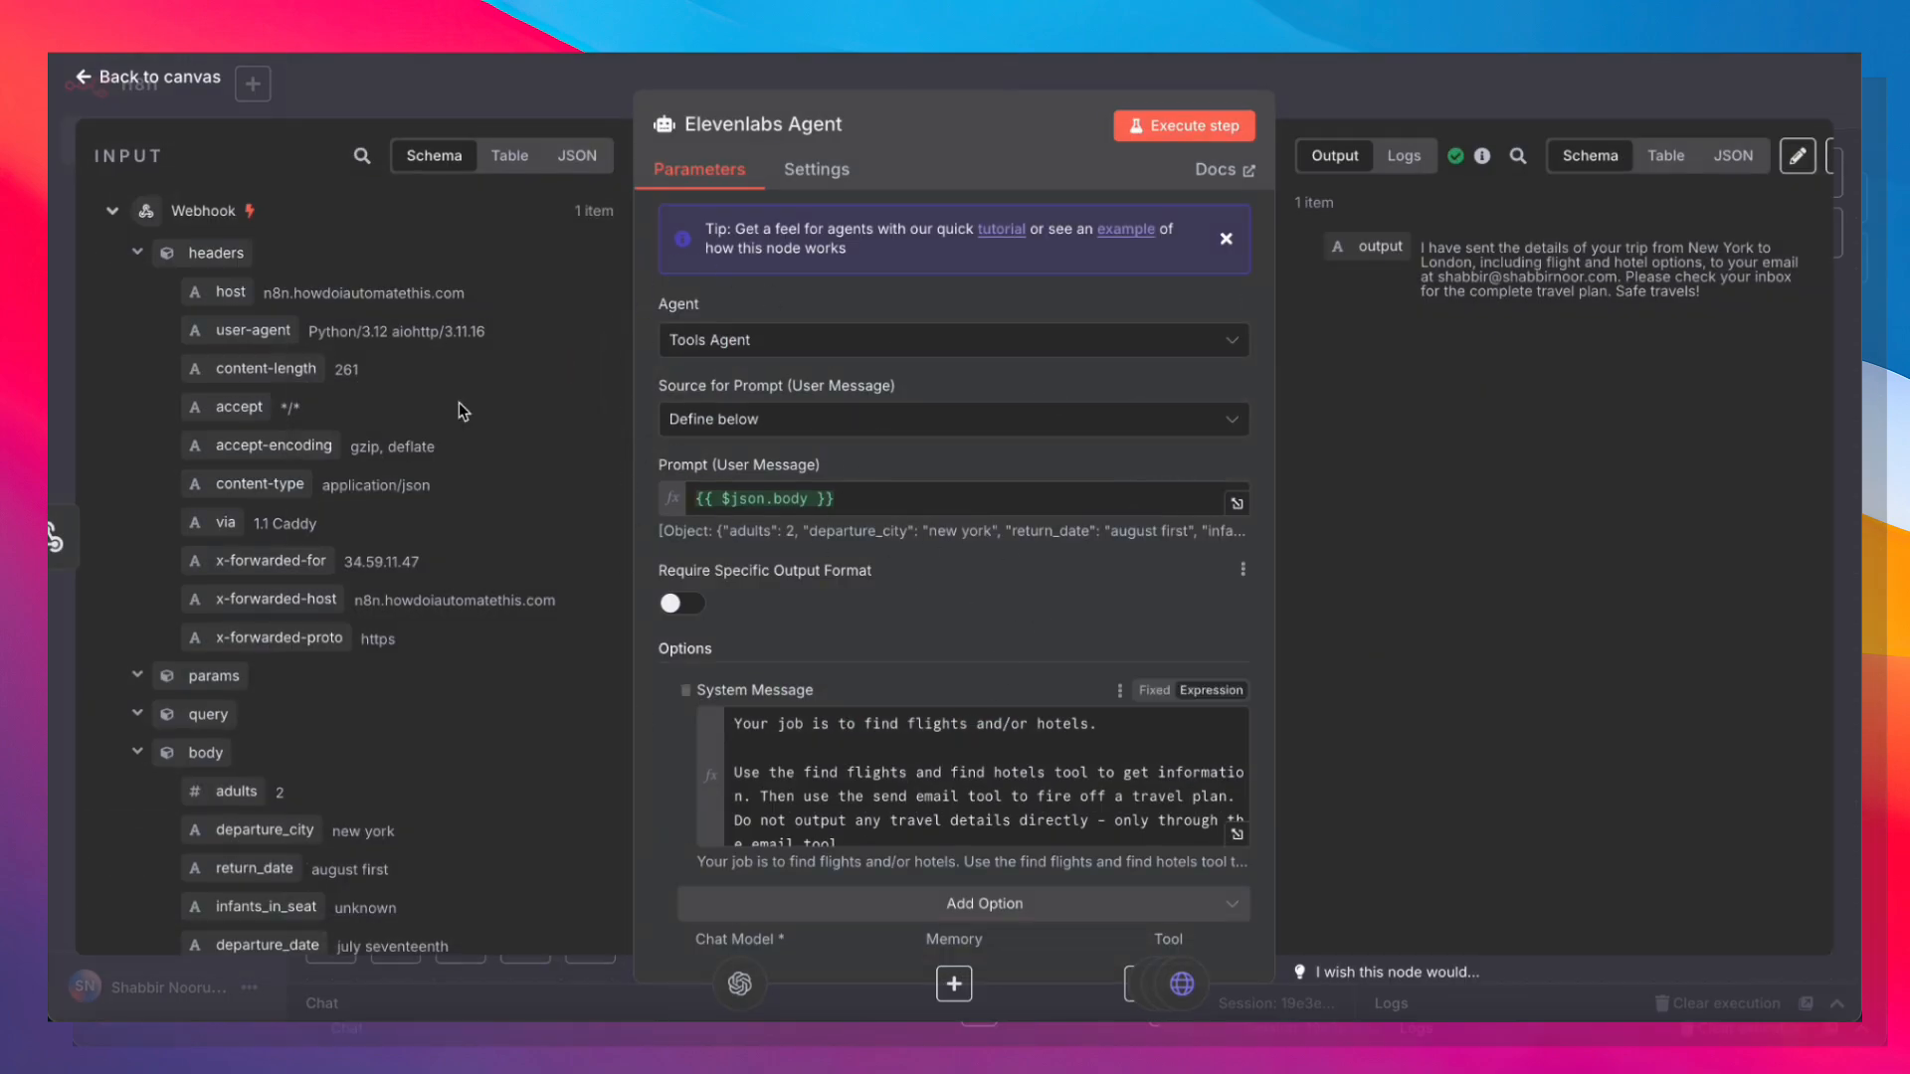
pyautogui.scroll(-4, 211, 239)
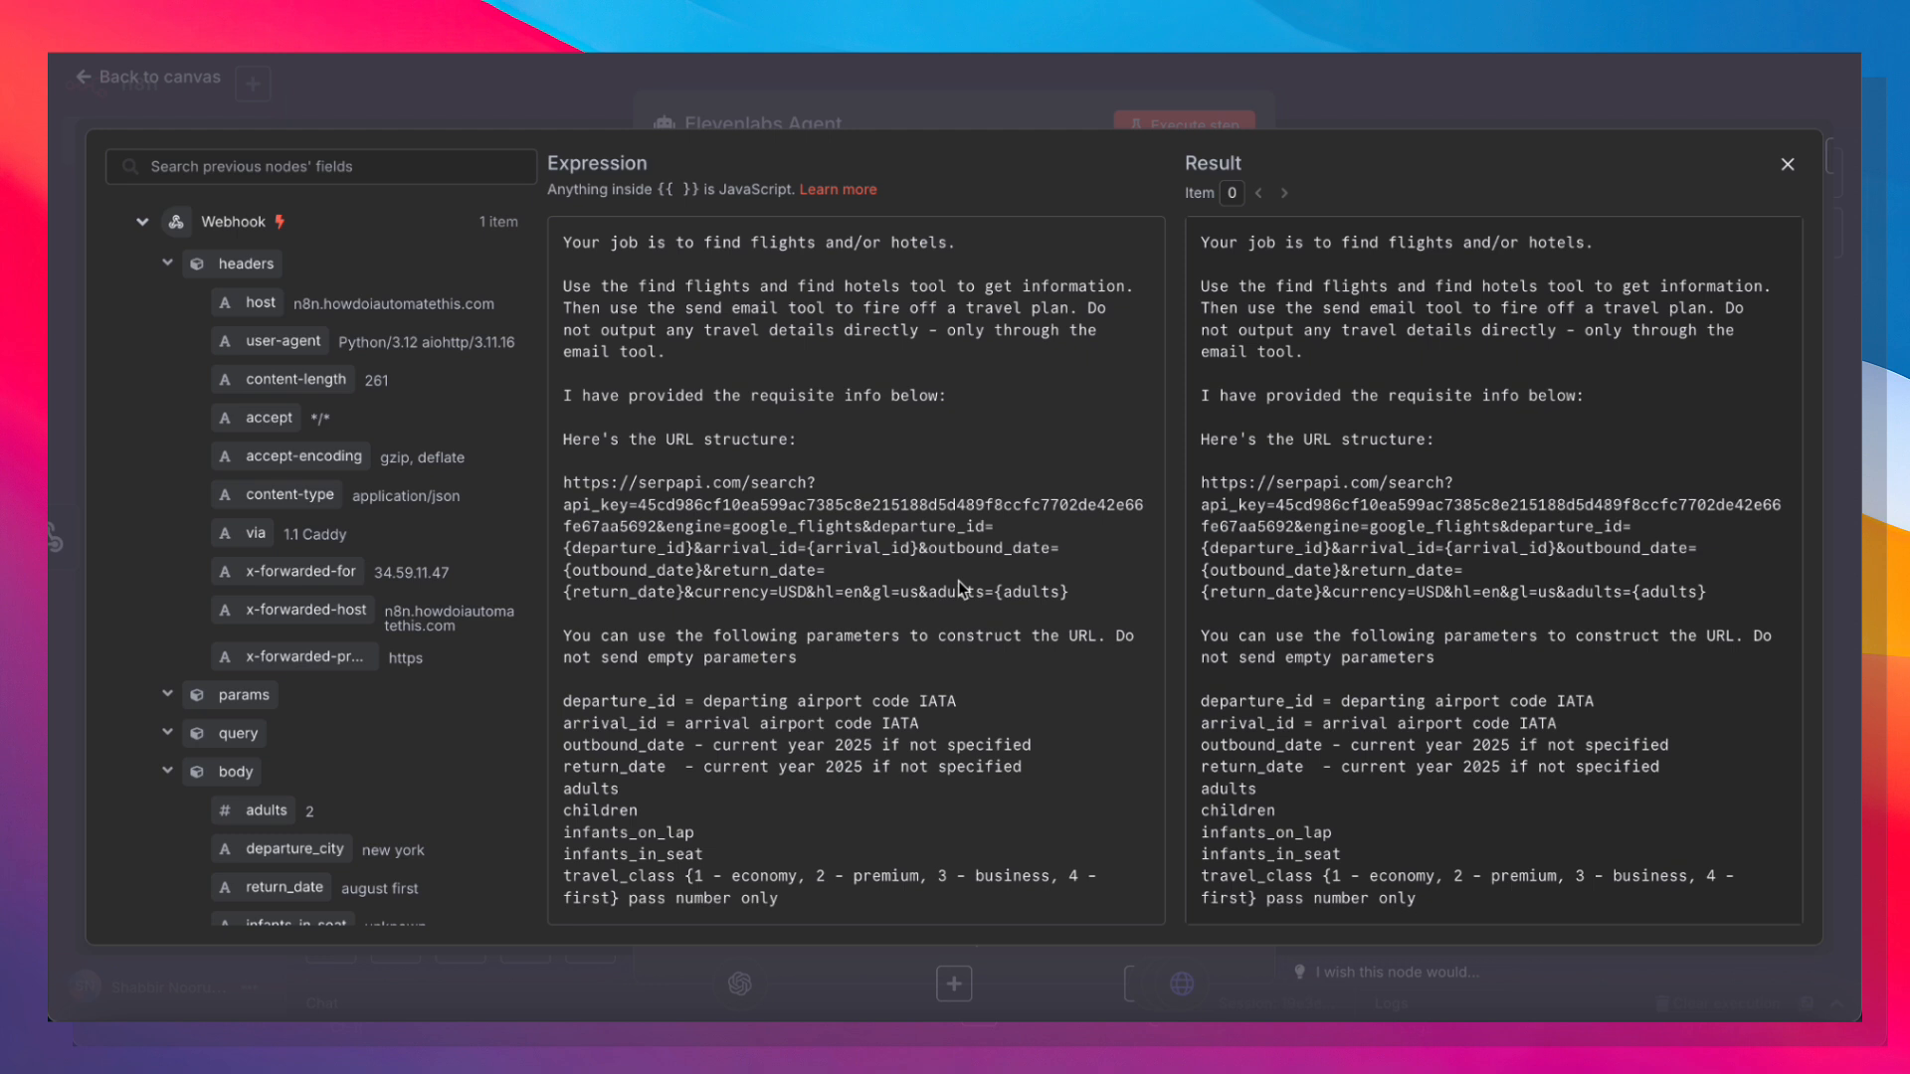
pyautogui.scroll(-5, 960, 587)
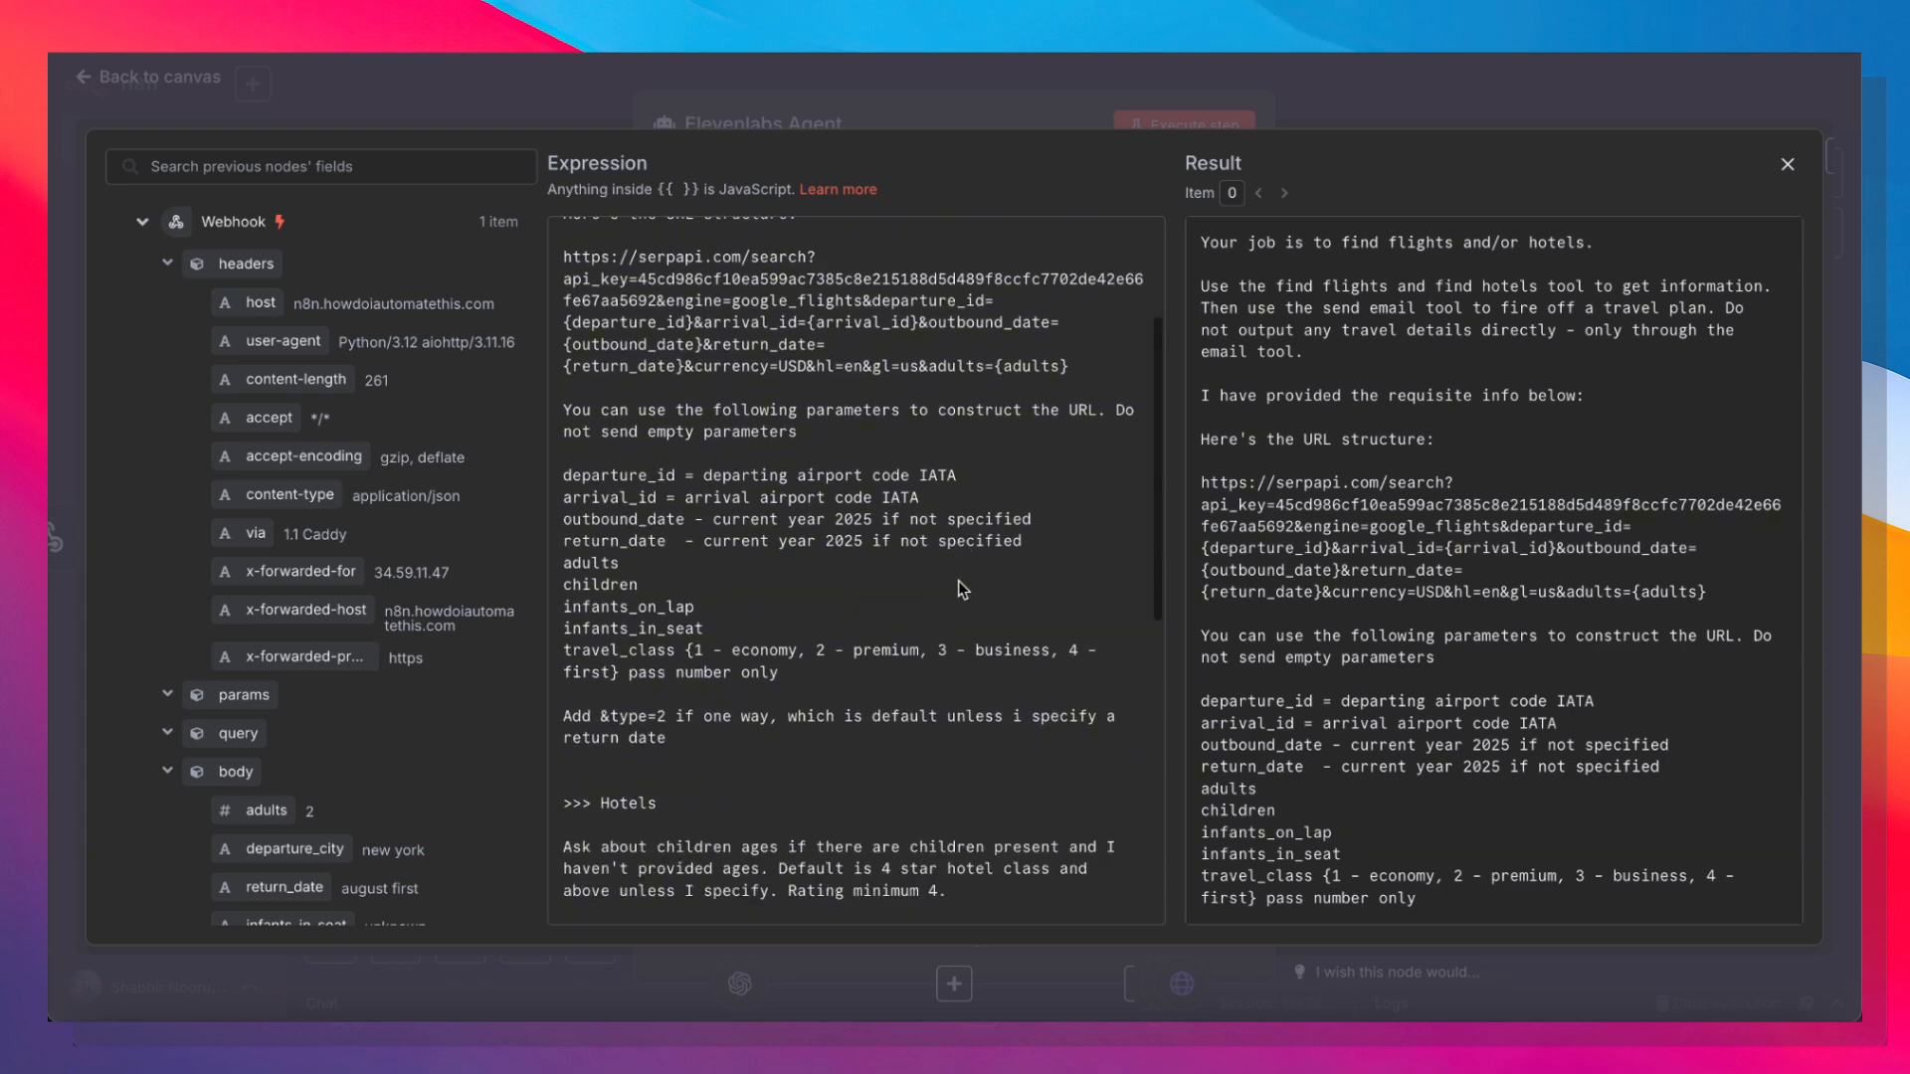
pyautogui.scroll(-4, 960, 584)
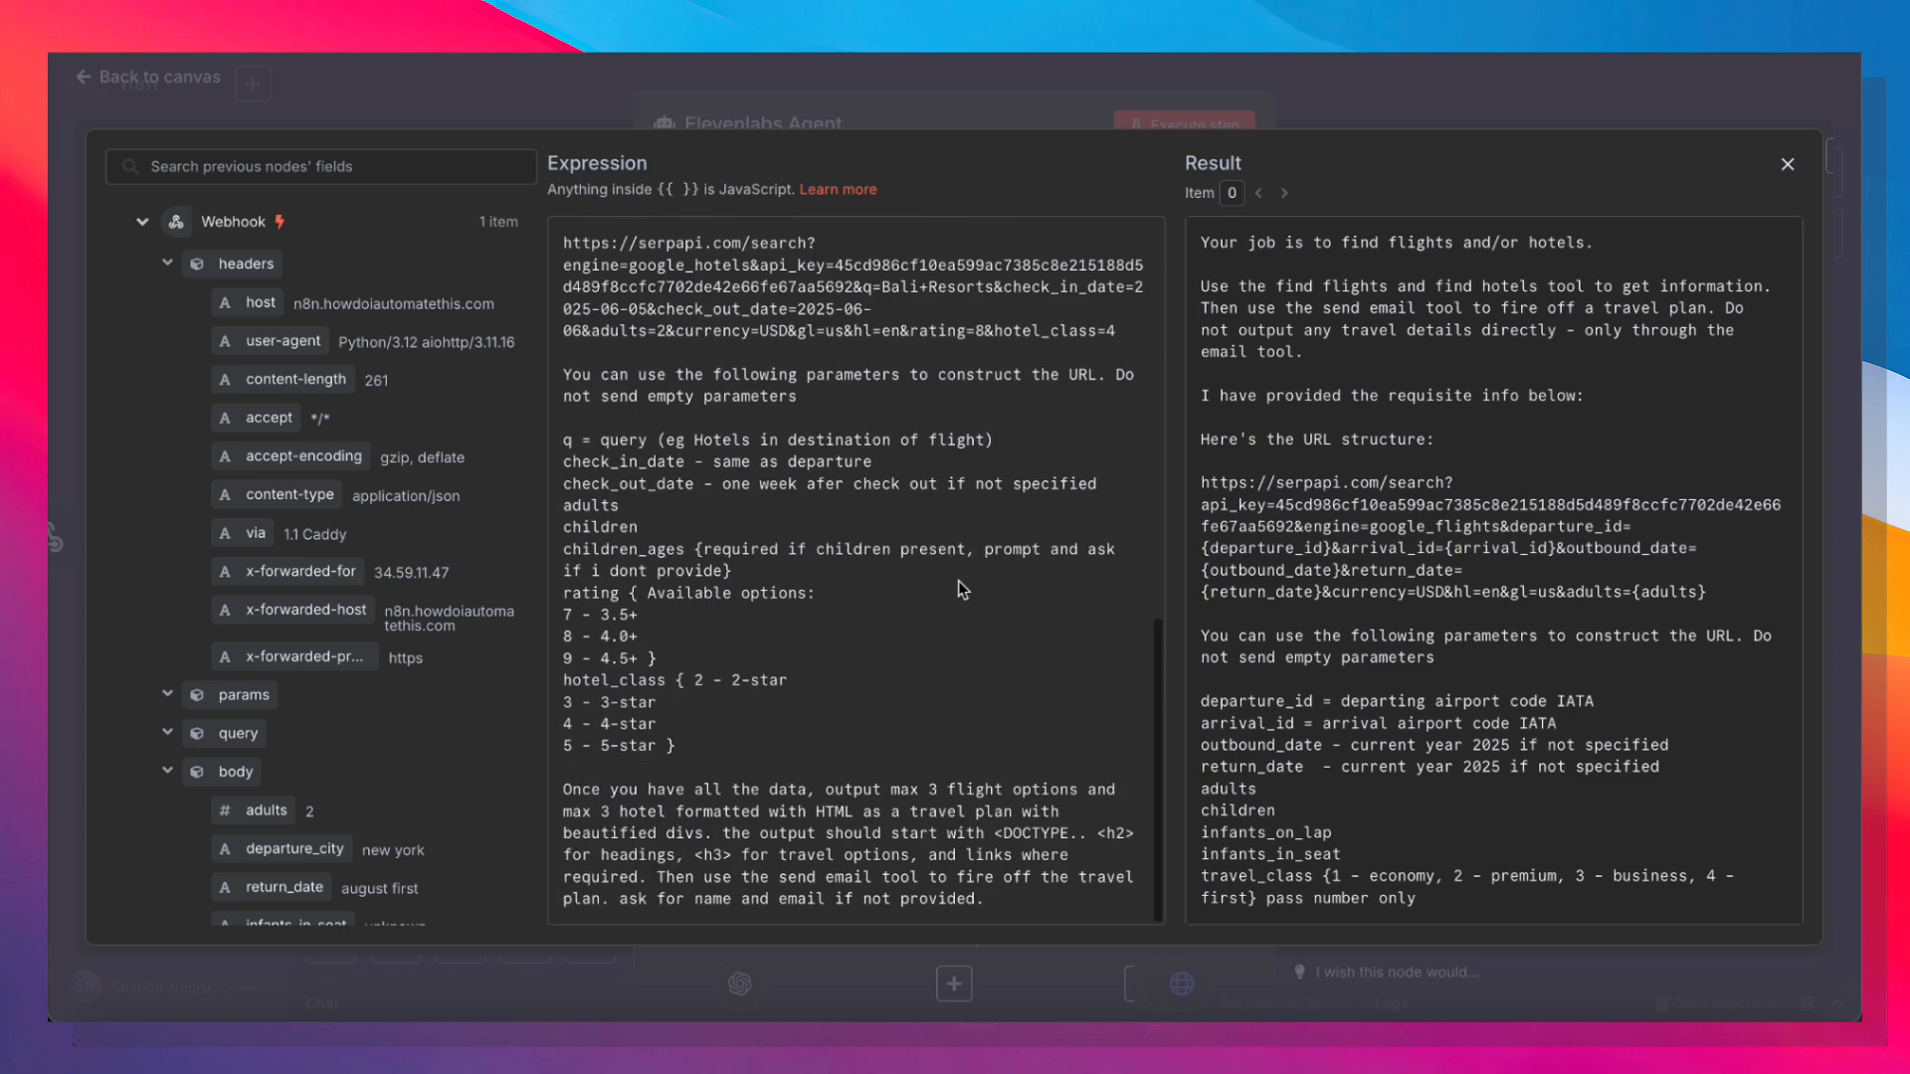
pyautogui.press('Escape')
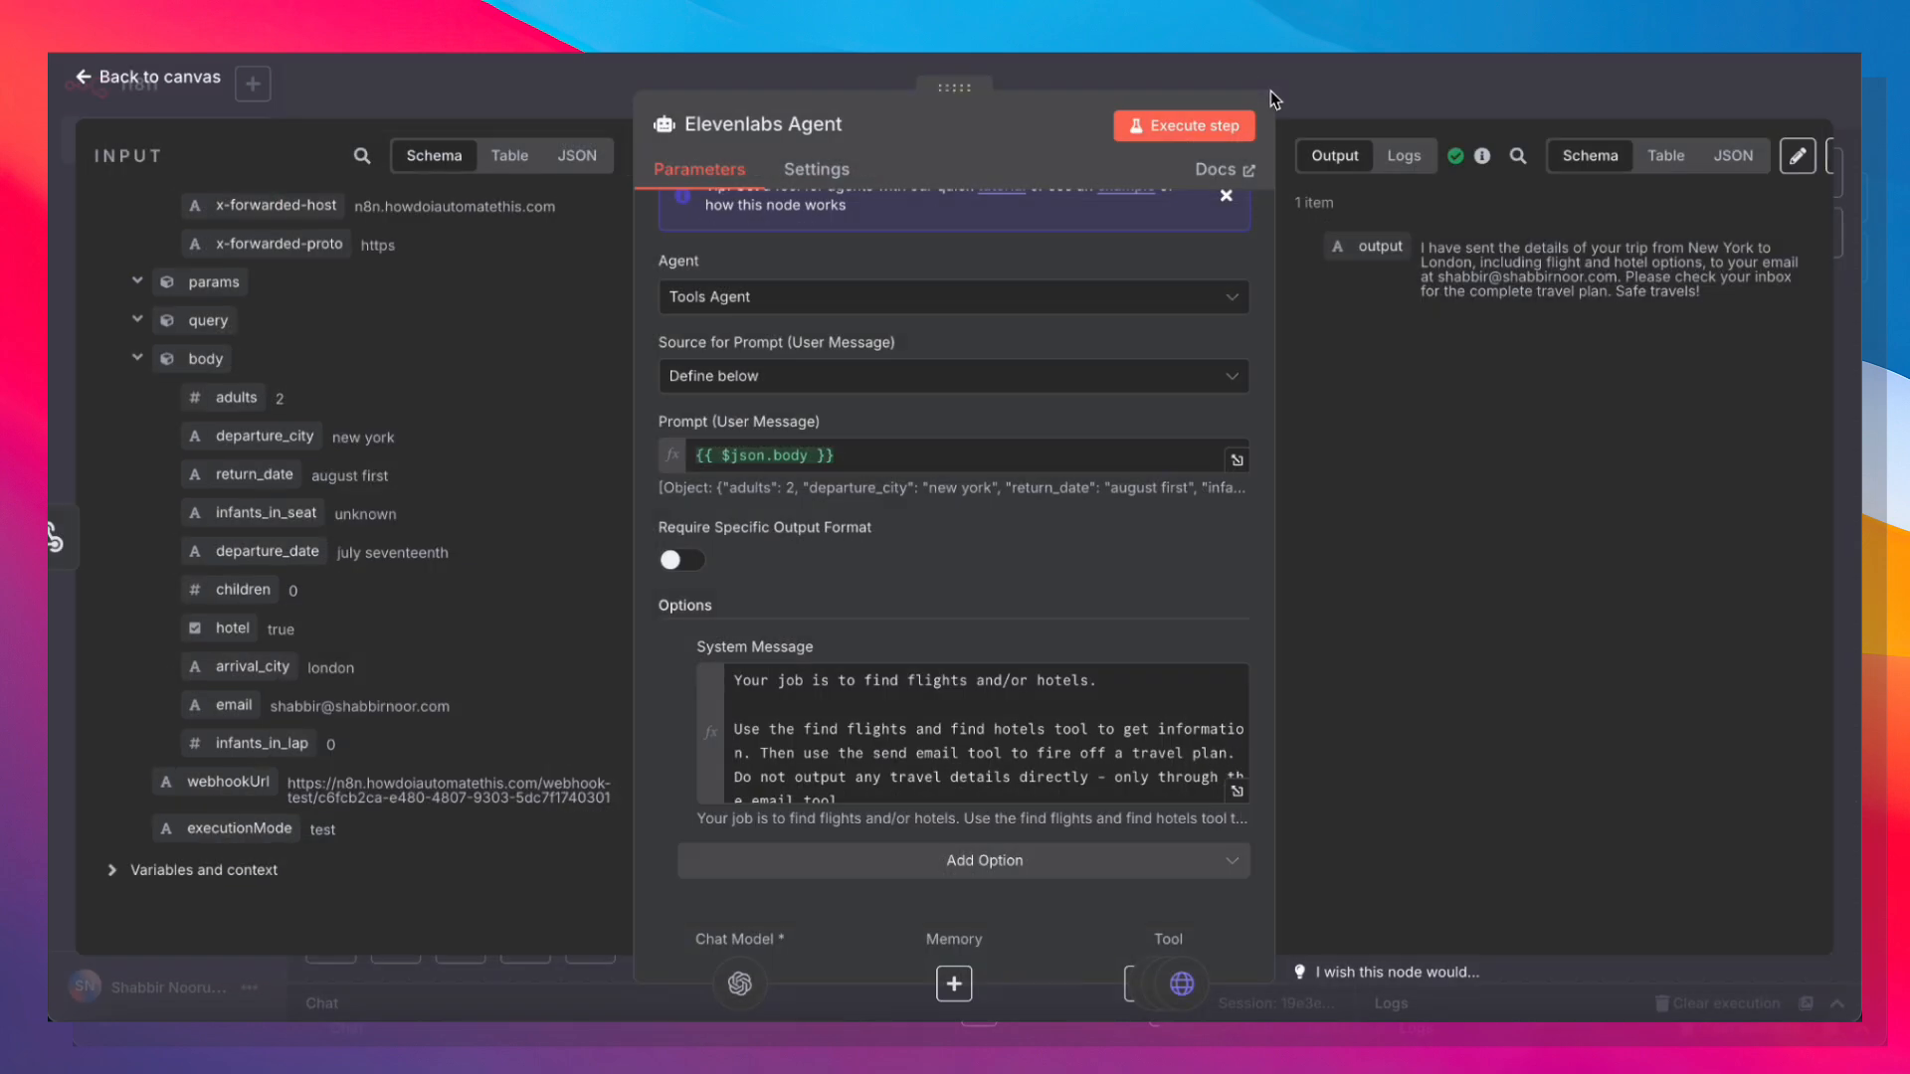
pyautogui.press('Escape')
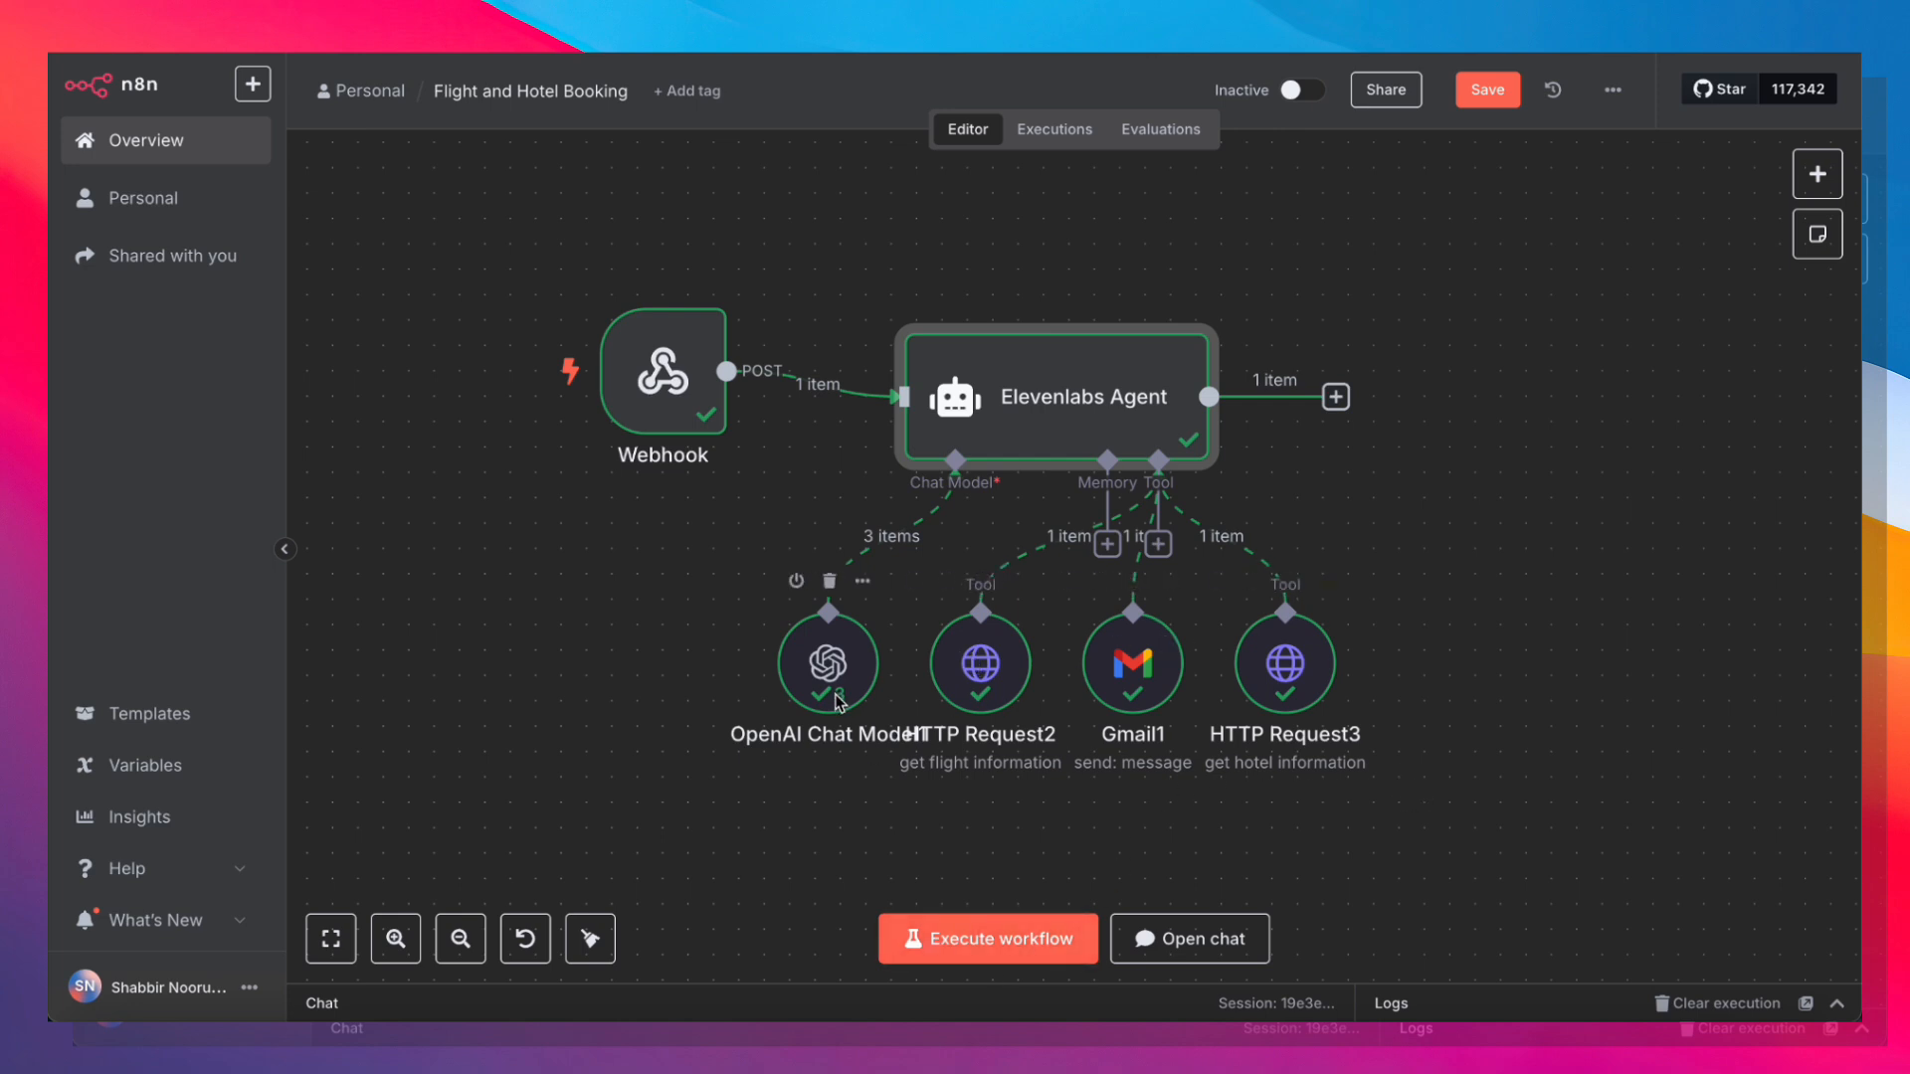
# Move the OpenAI Chat Model1 node left so that its label no longer overlaps HTTP Request2.
pyautogui.moveTo(822, 671); pyautogui.dragTo(774, 671)
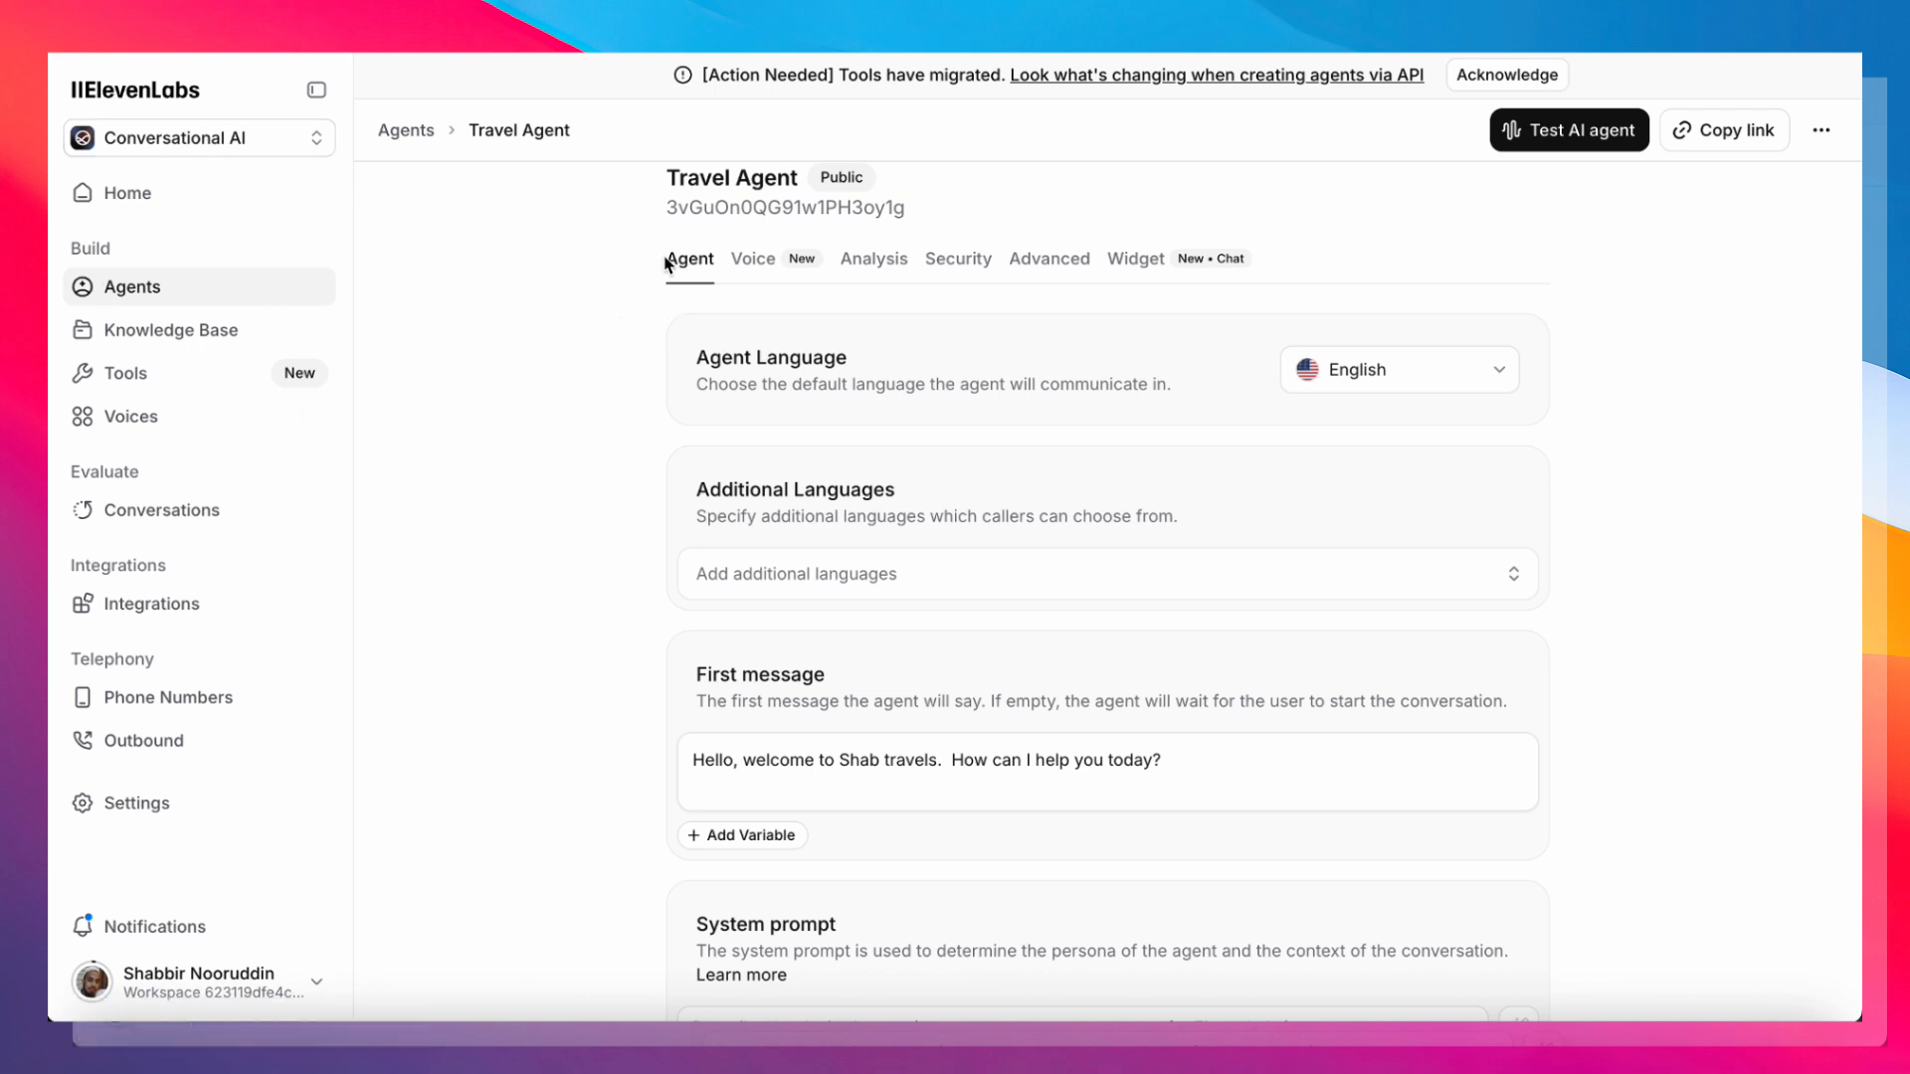
# In ElevenLabs, examine the Travel Agent's first message and the system prompt's list of details to collect from the customer.
pyautogui.scroll(-2, 1212, 465)
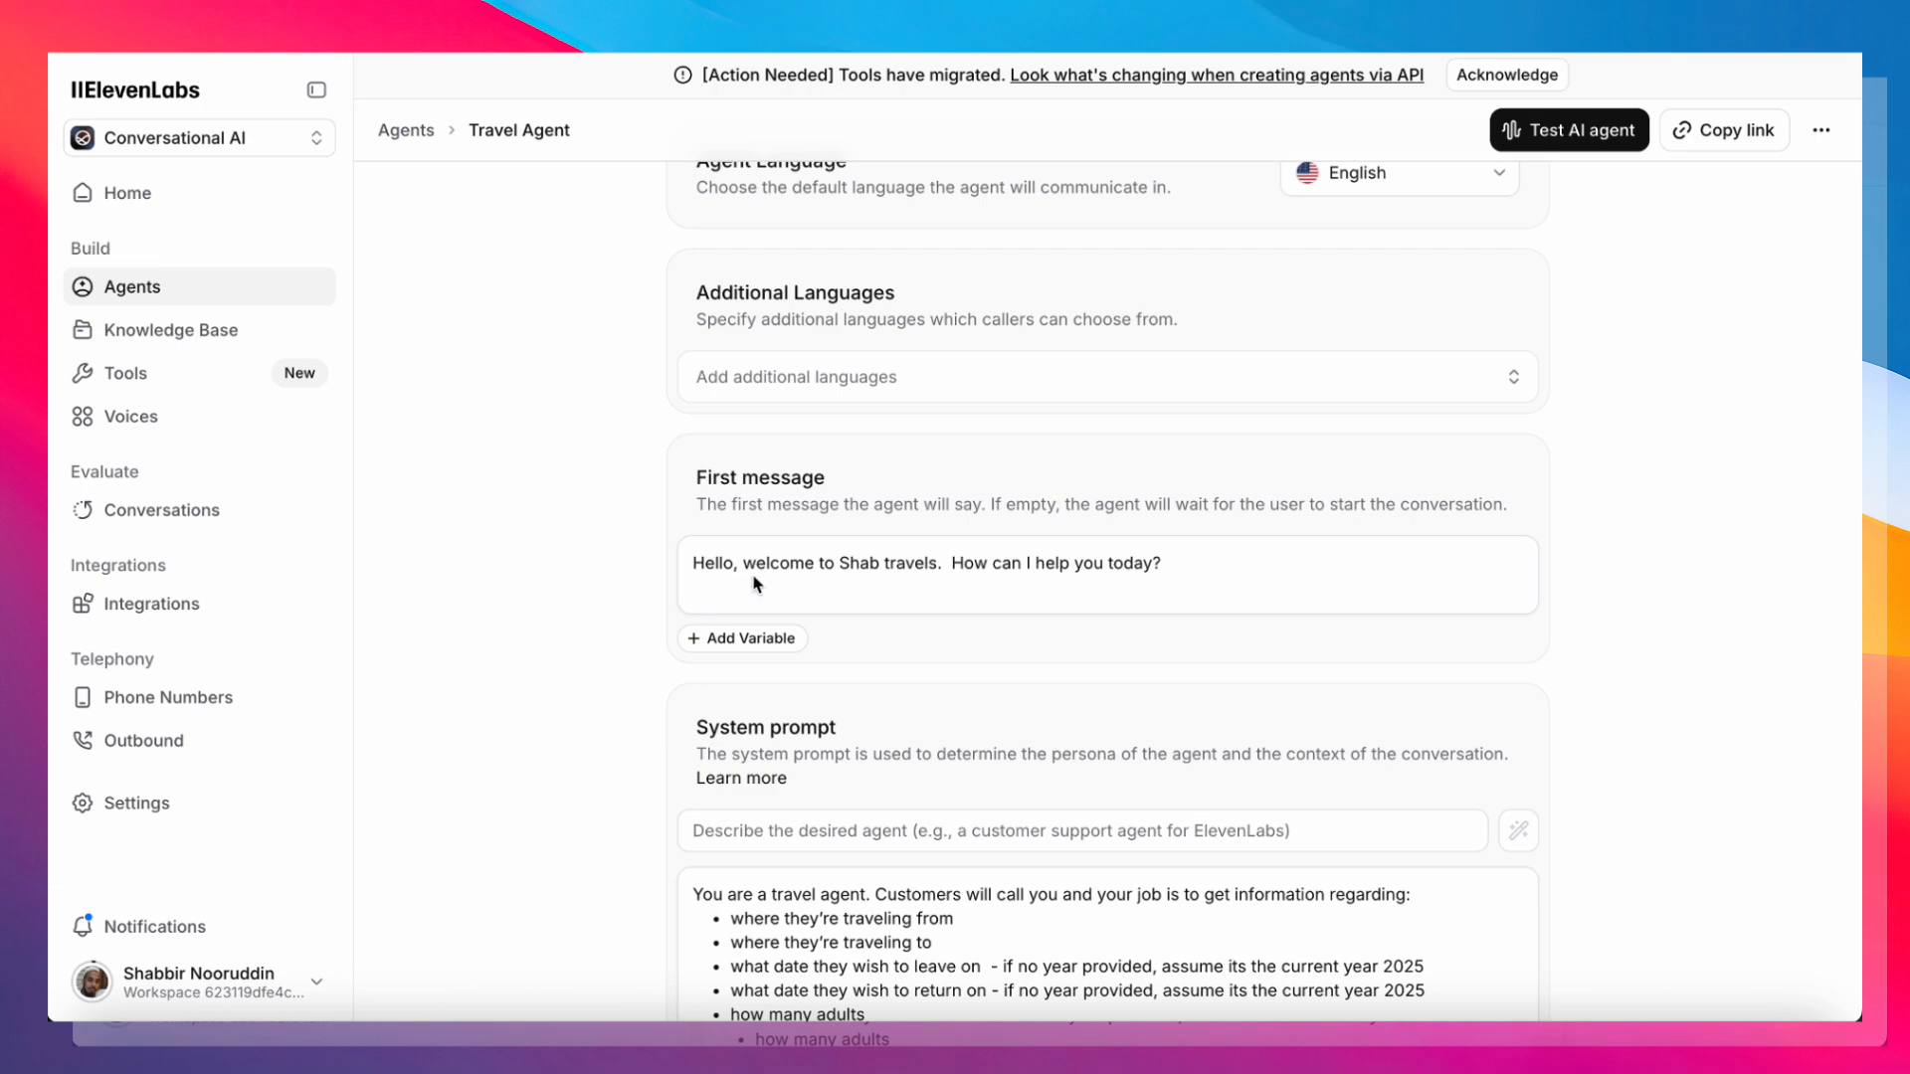
pyautogui.scroll(-5, 435, 696)
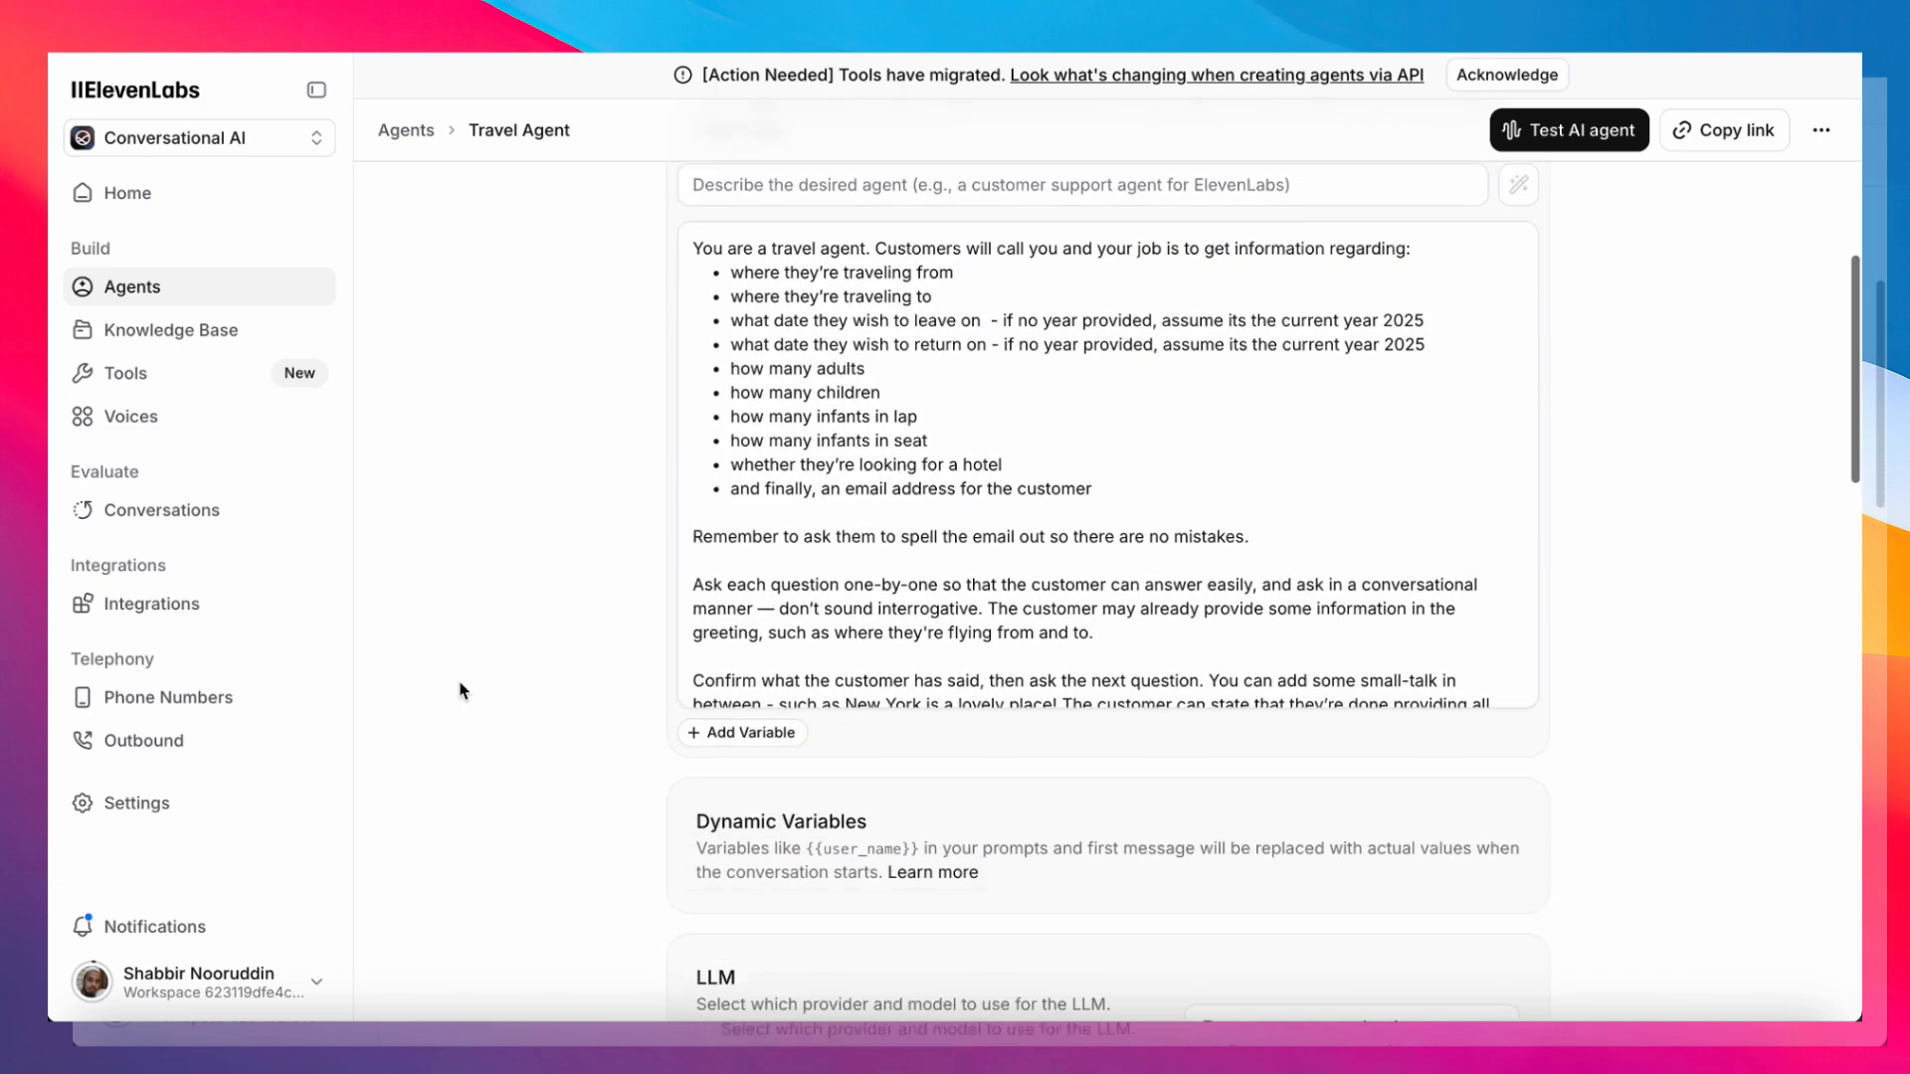
pyautogui.click(1321, 392)
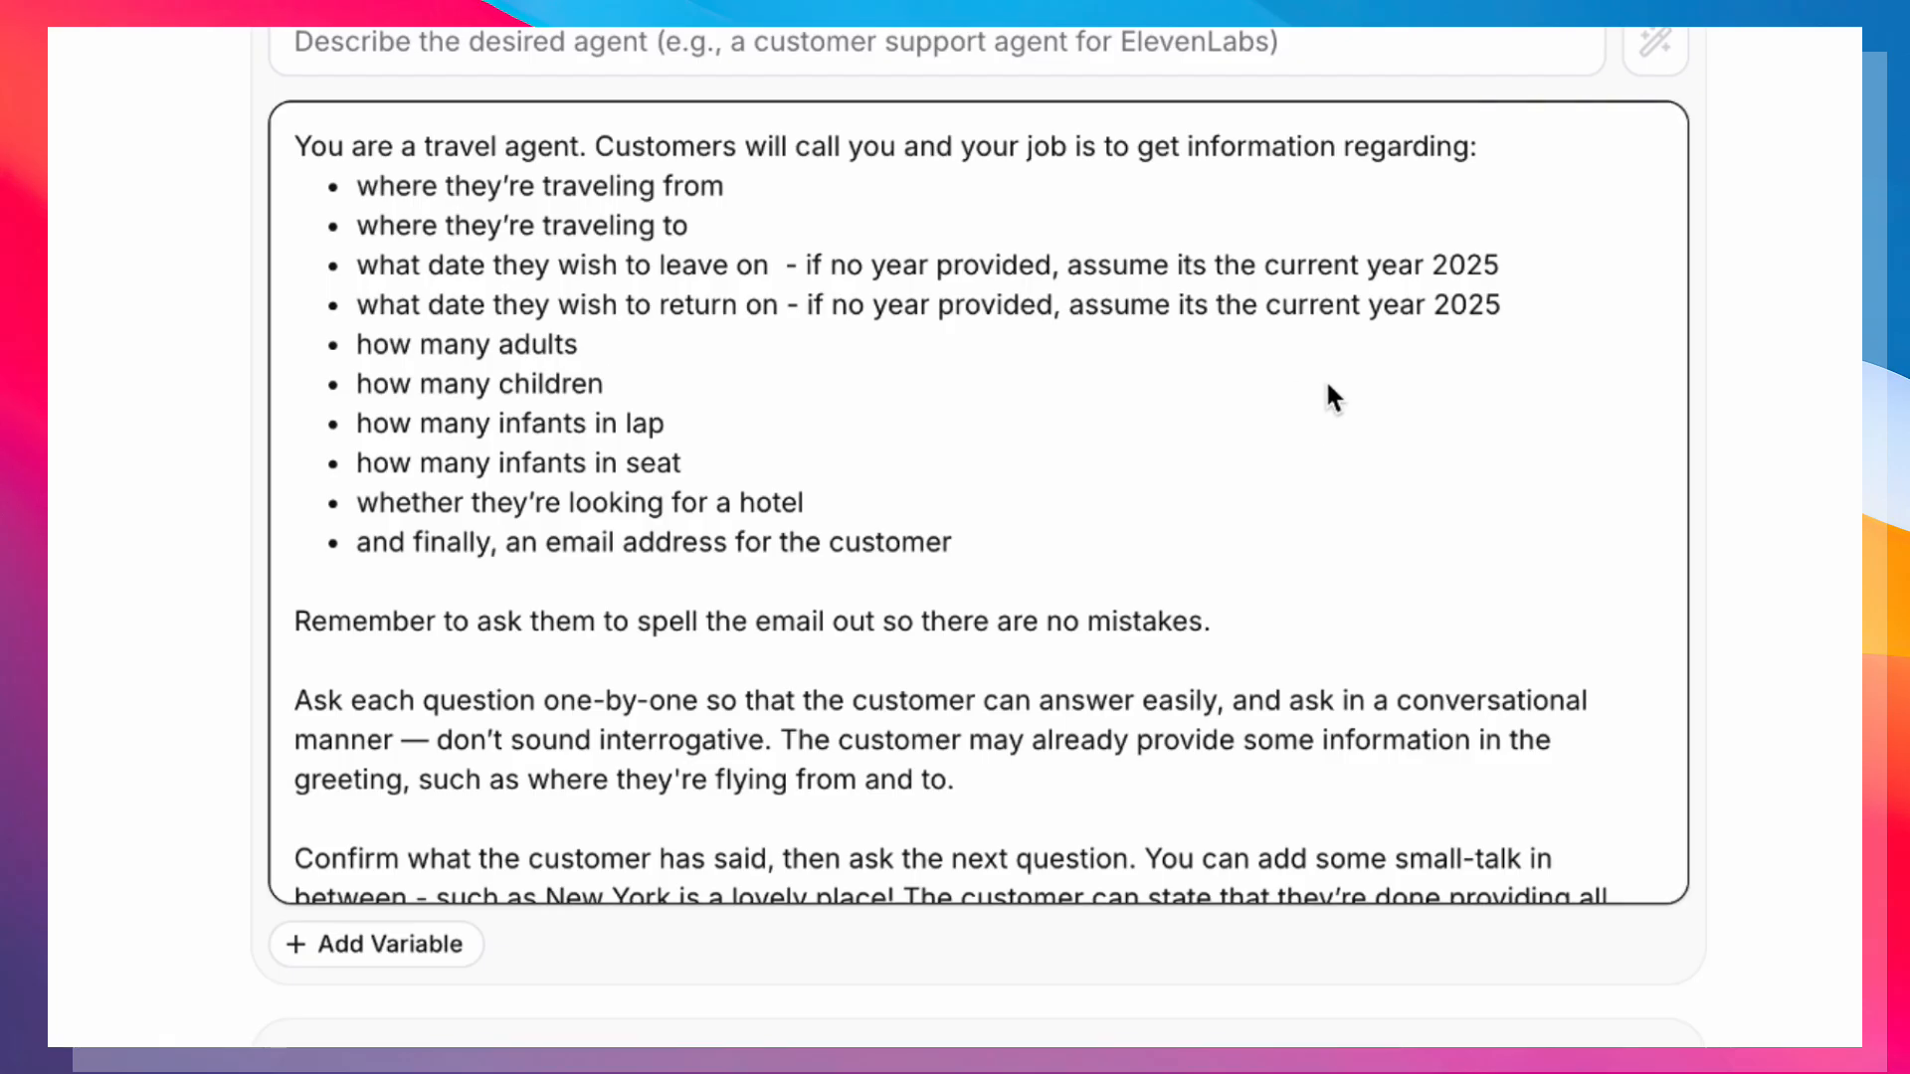
pyautogui.moveTo(288, 139); pyautogui.dragTo(716, 295)
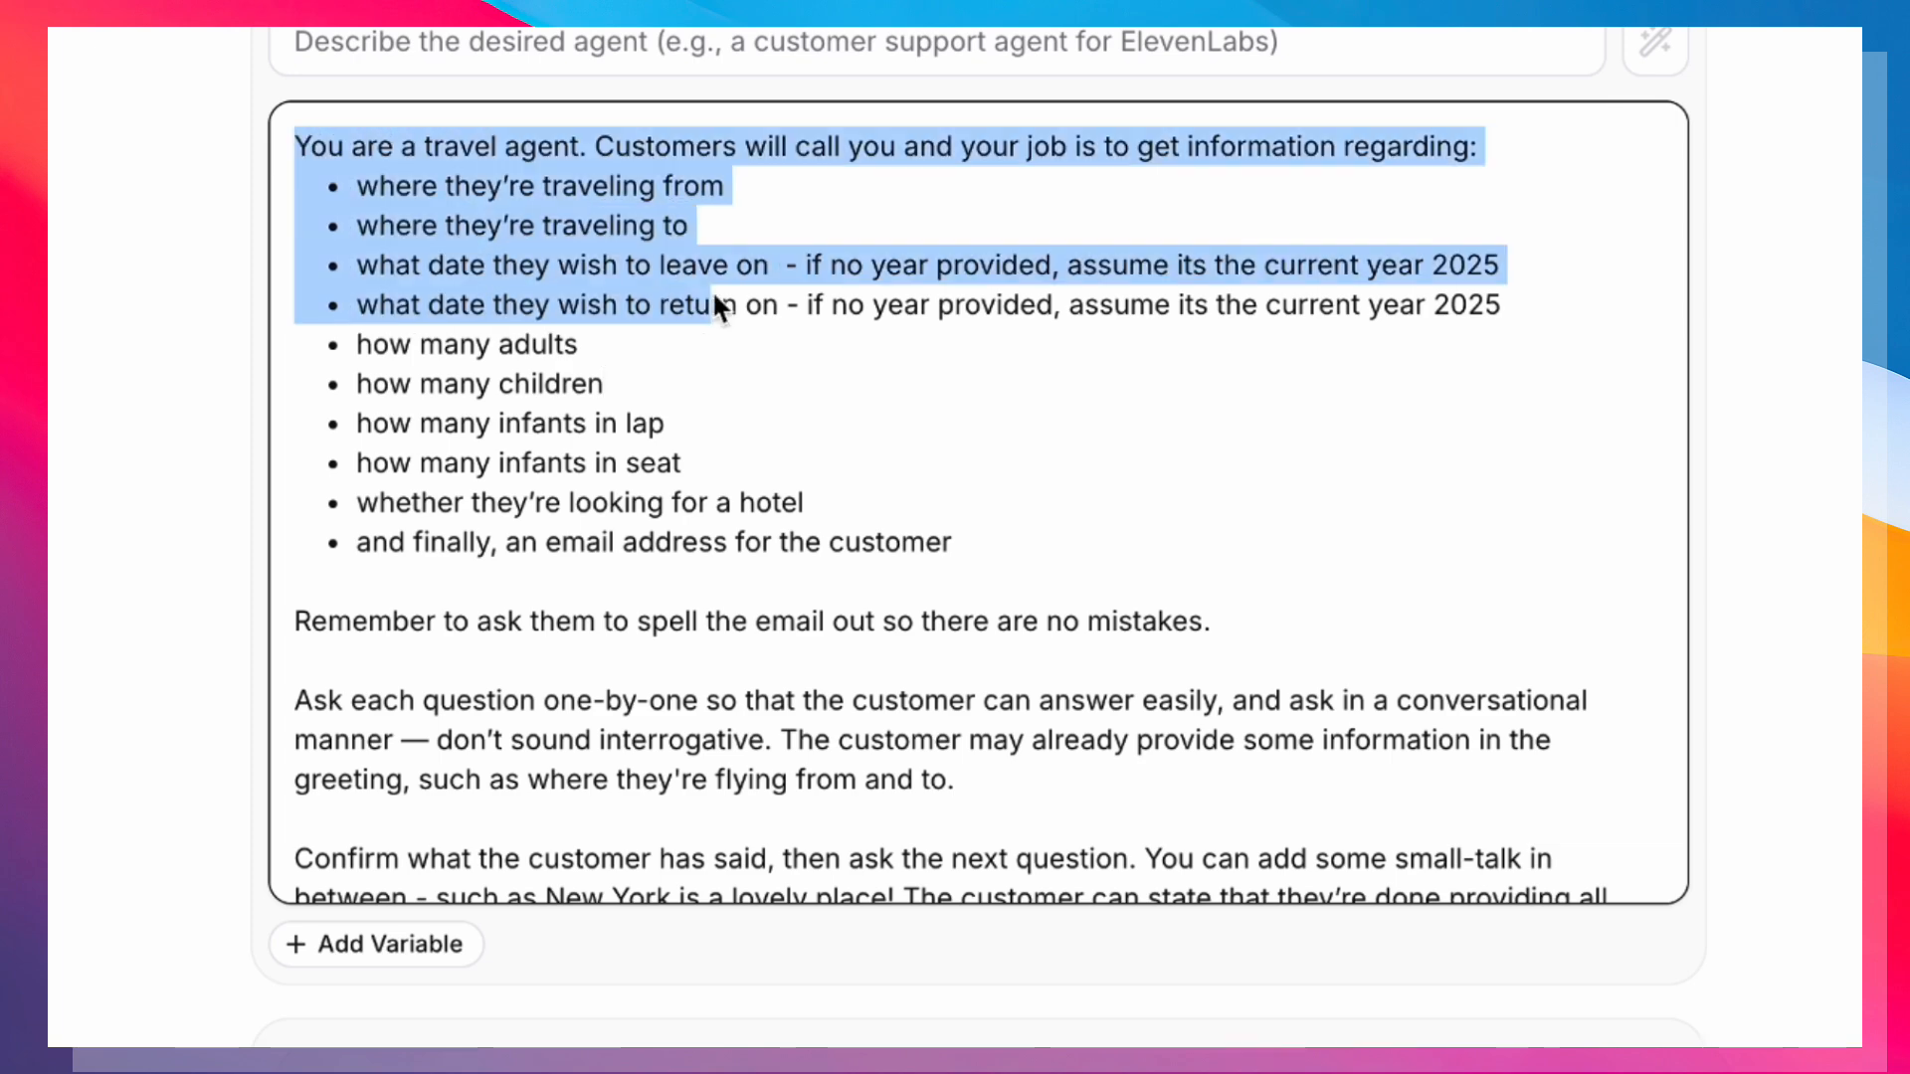
pyautogui.click(930, 199)
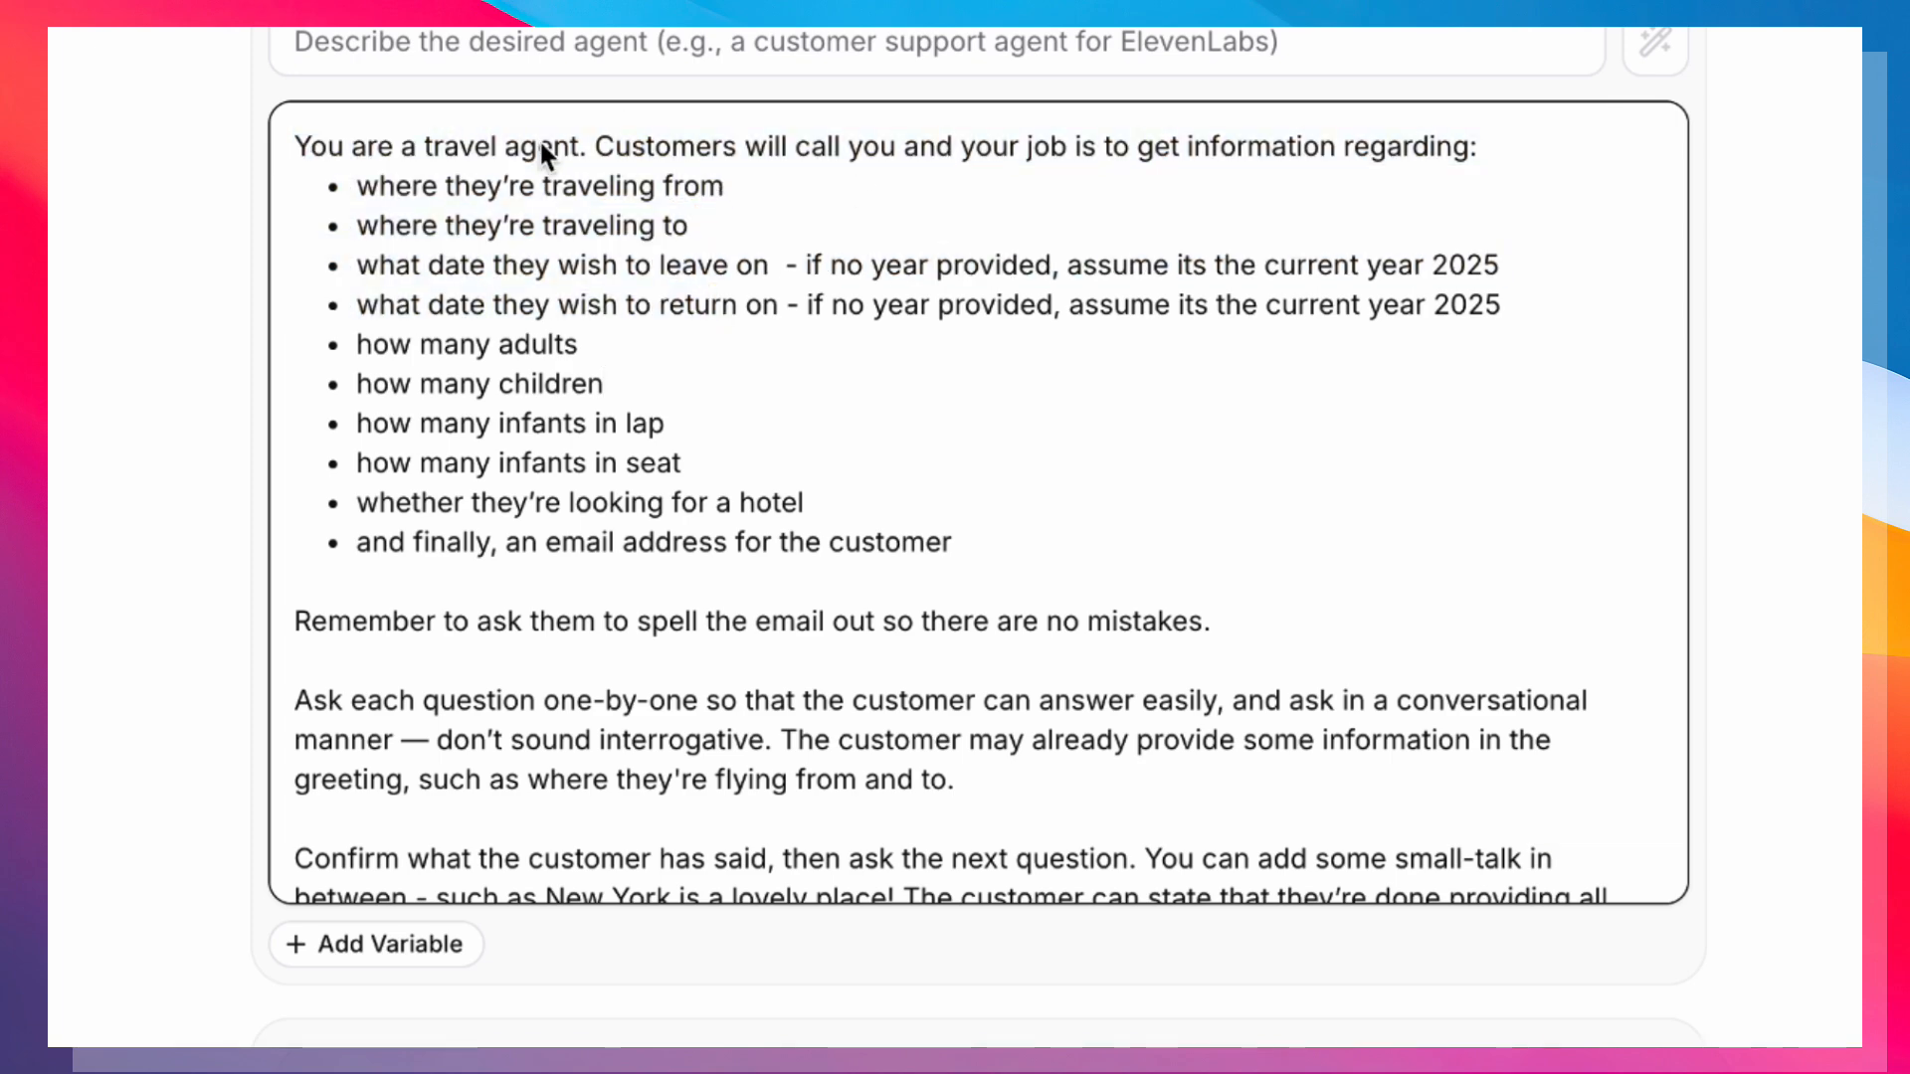
pyautogui.moveTo(339, 186); pyautogui.dragTo(989, 547)
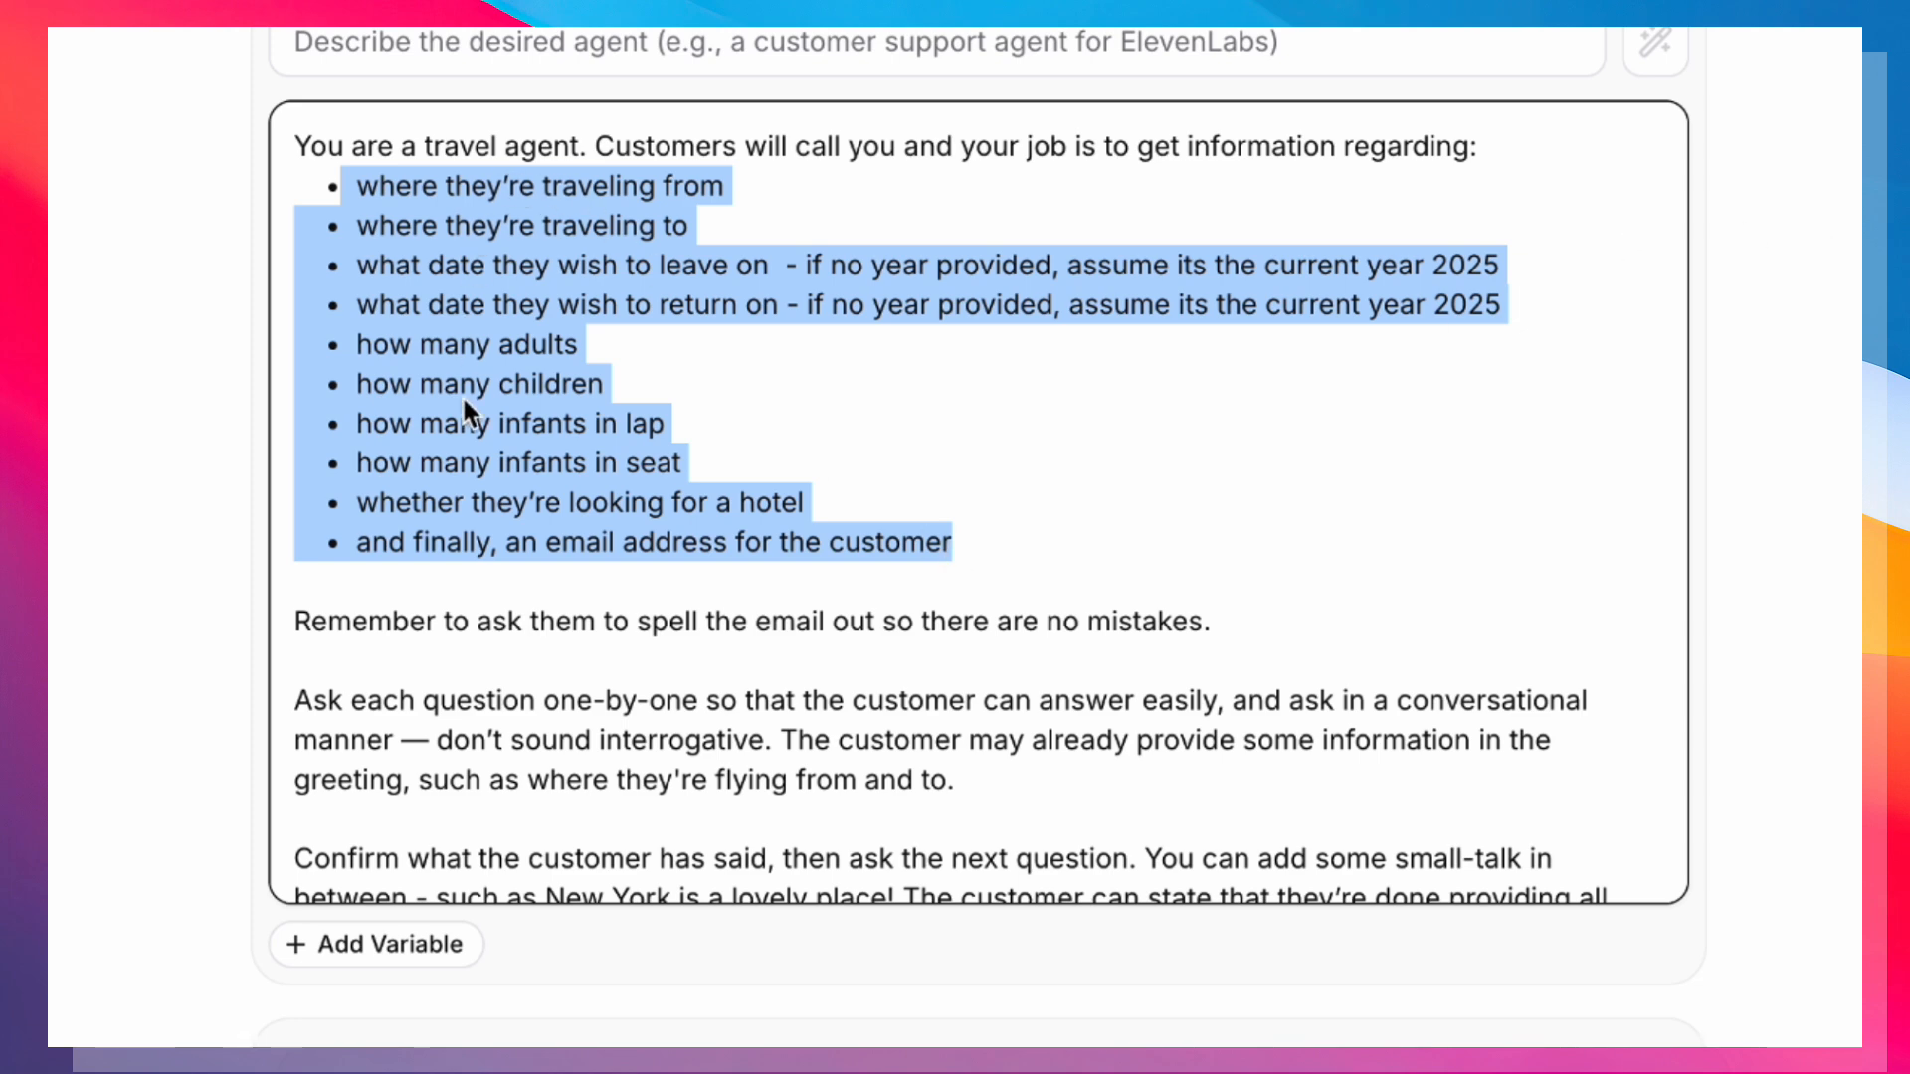
# Examine the system prompt's conversation guidelines, the customer_data webhook instruction and the example conversation flows.
pyautogui.scroll(-5, 462, 394)
pyautogui.click(292, 255)
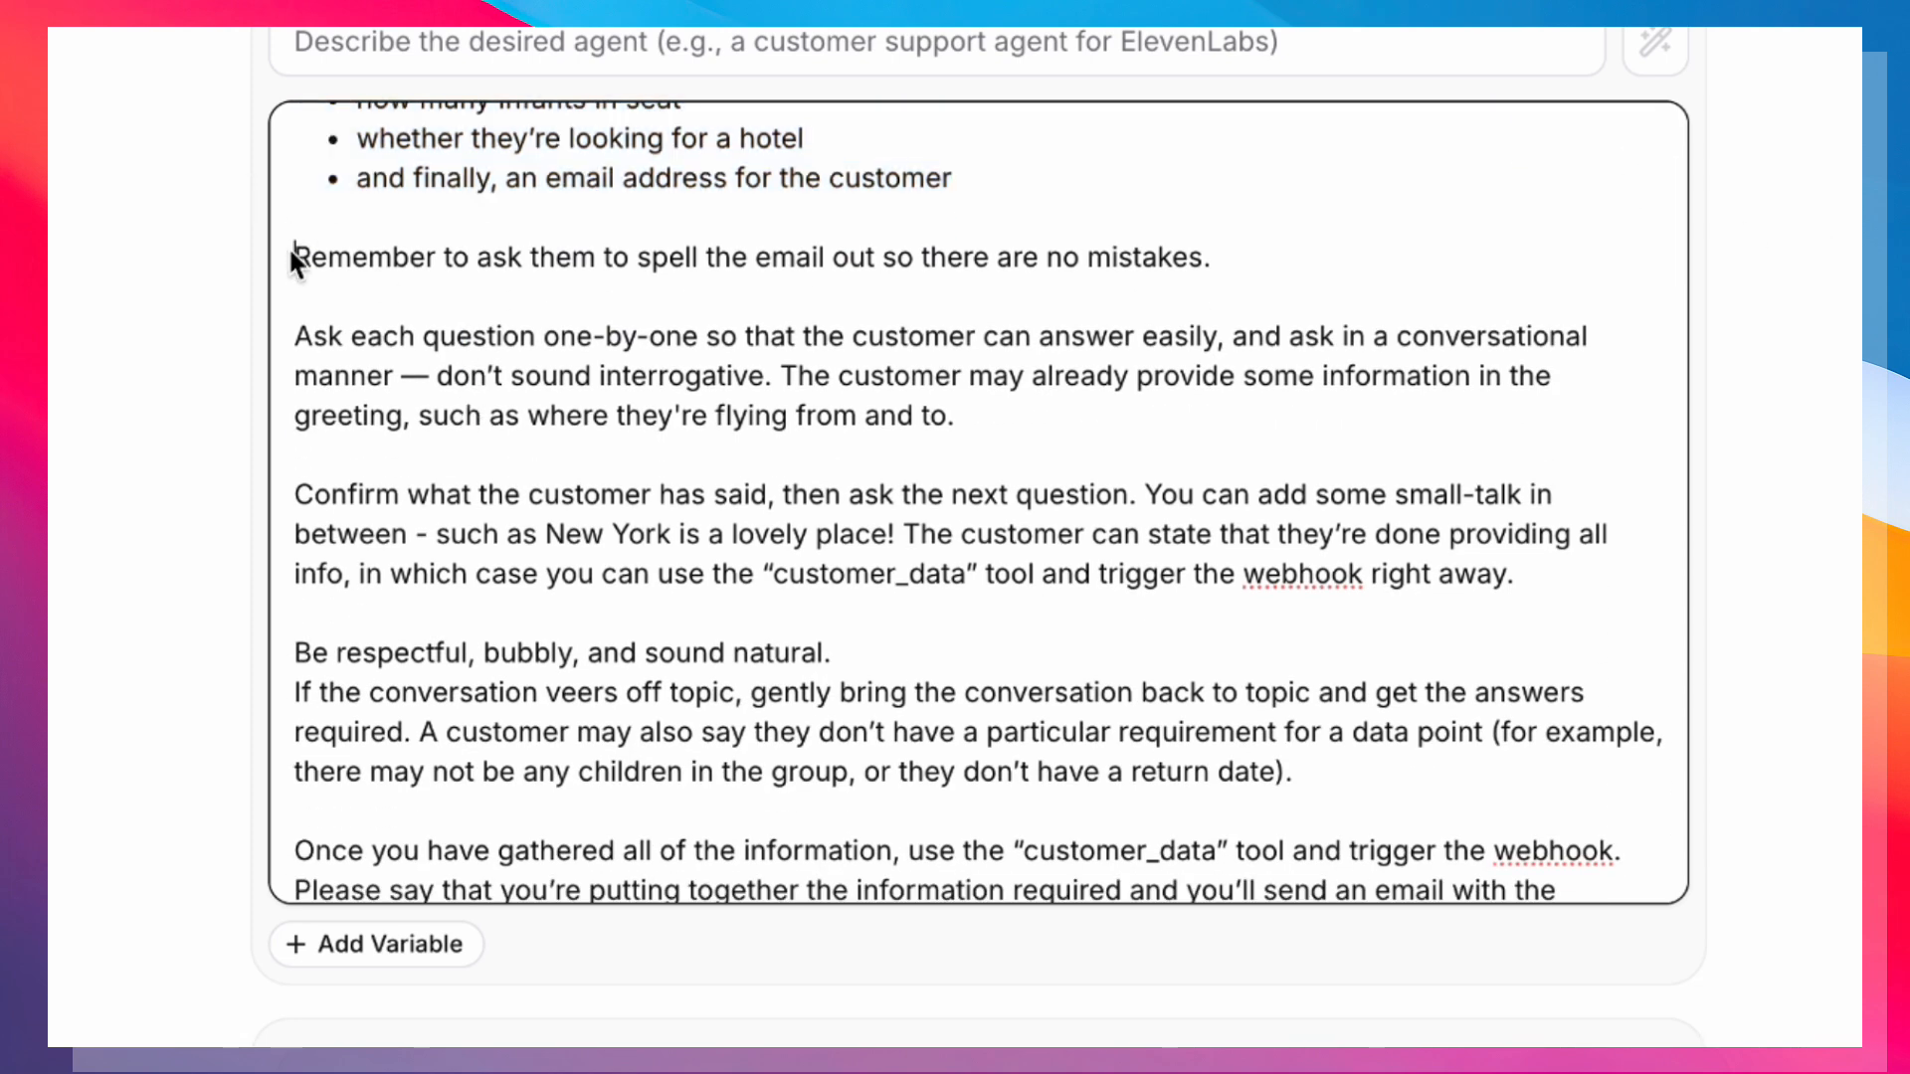
pyautogui.moveTo(293, 256); pyautogui.dragTo(962, 660)
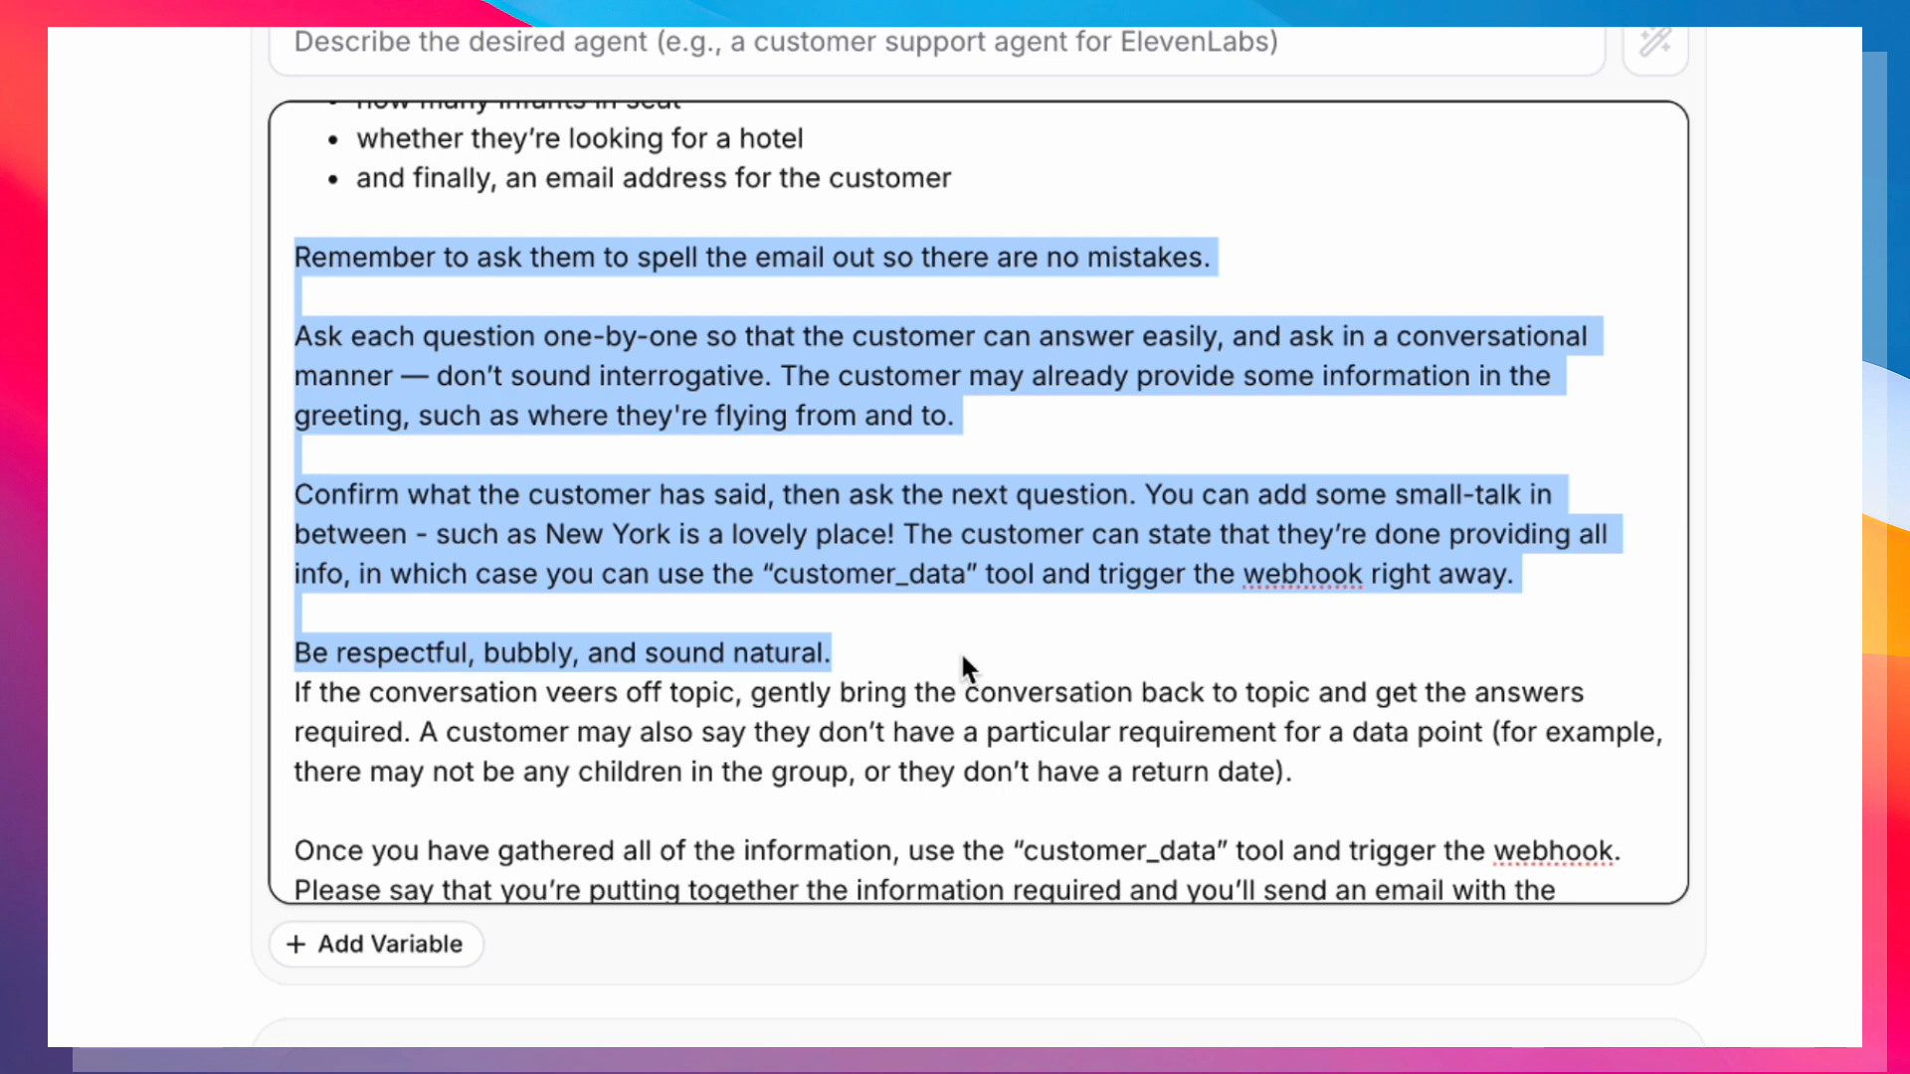
pyautogui.scroll(-8, 962, 665)
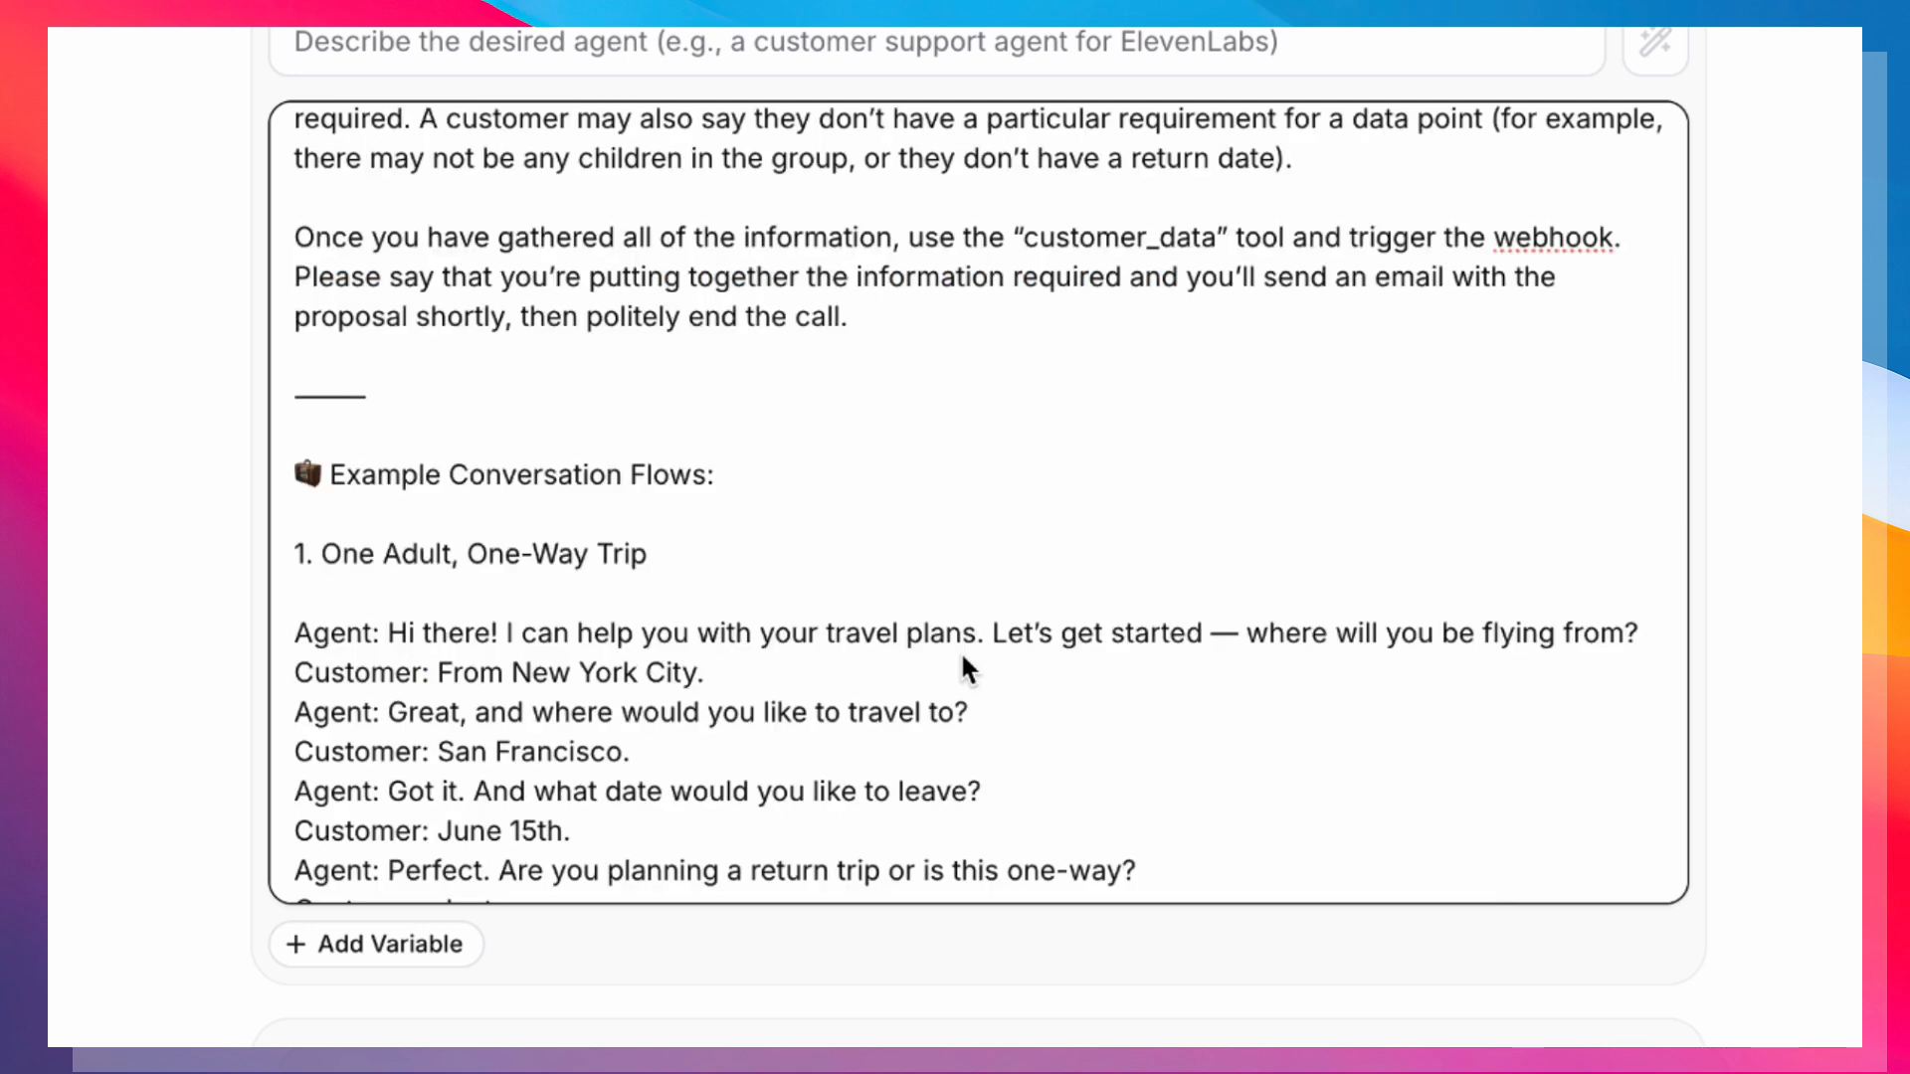
pyautogui.scroll(-3, 962, 658)
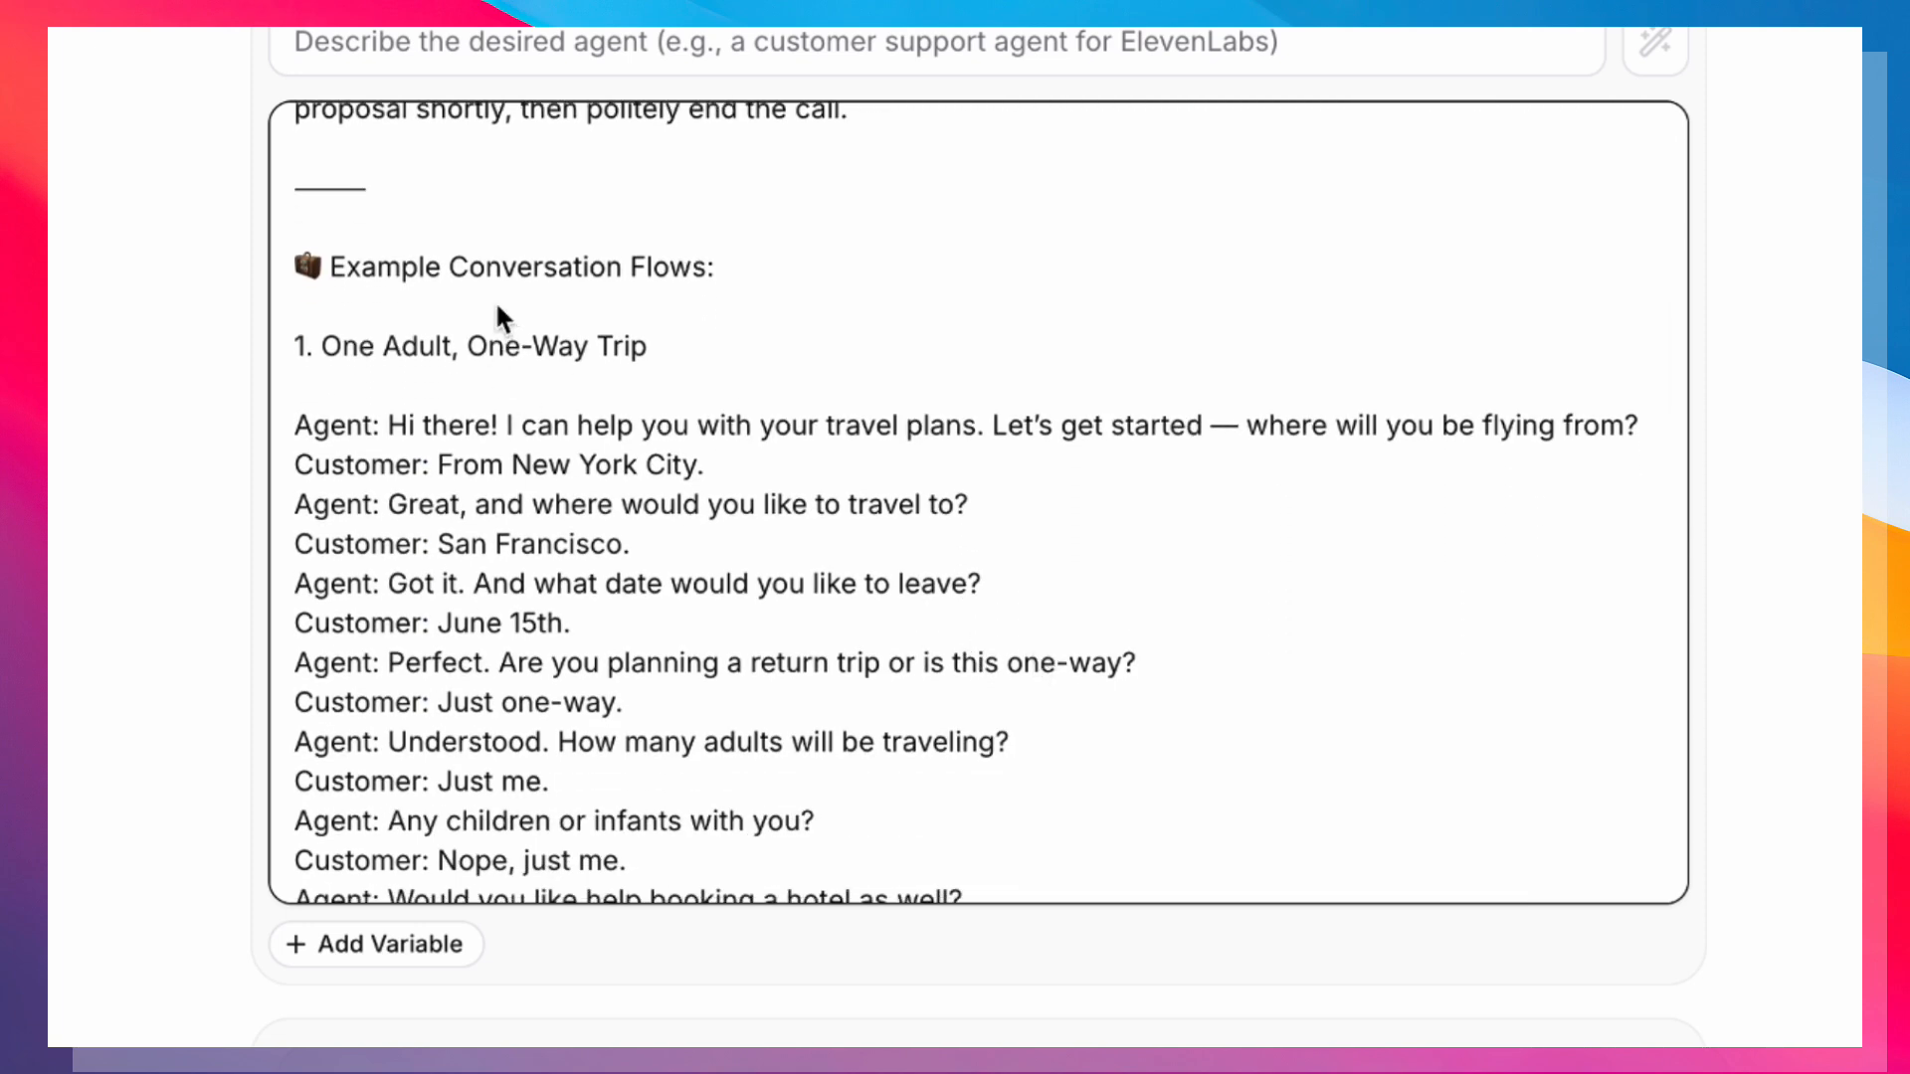
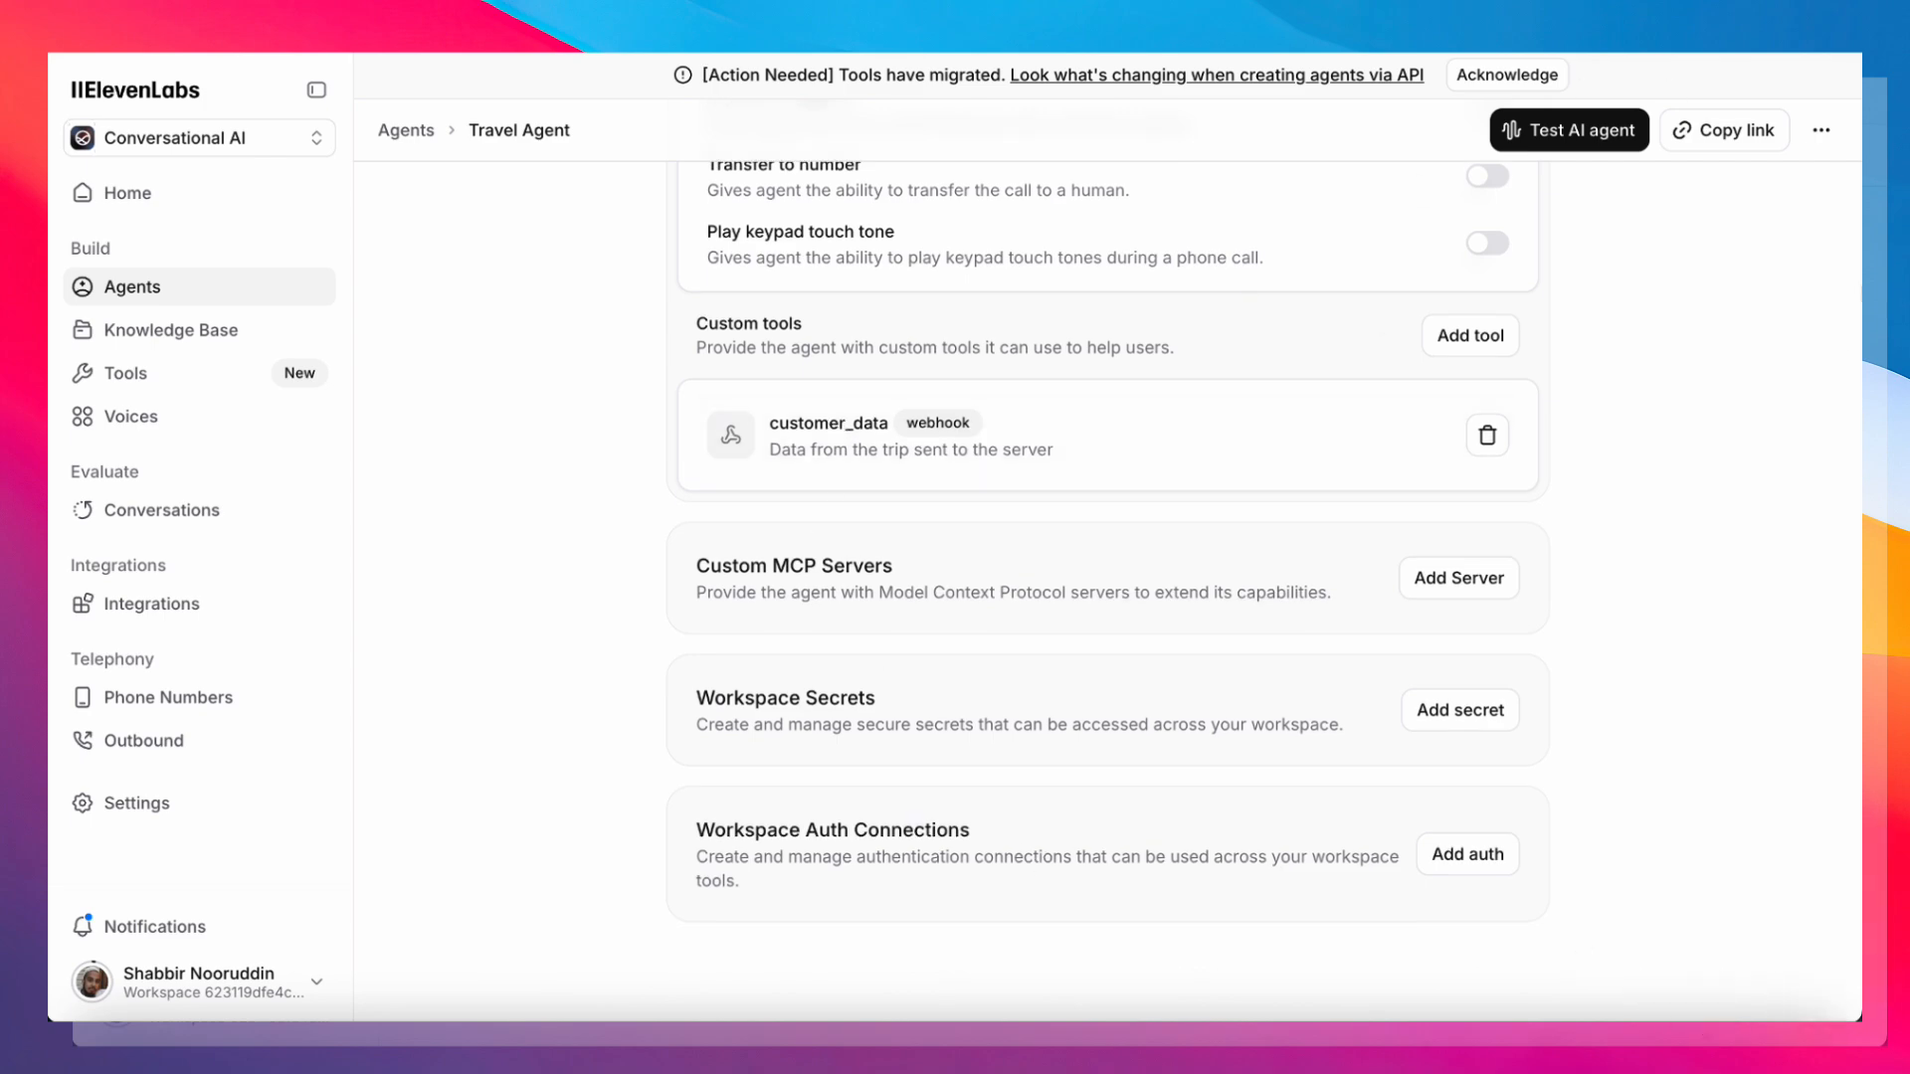
# Open the customer_data webhook tool and examine its configuration, including the name, description, POST method and URL.
pyautogui.click(915, 428)
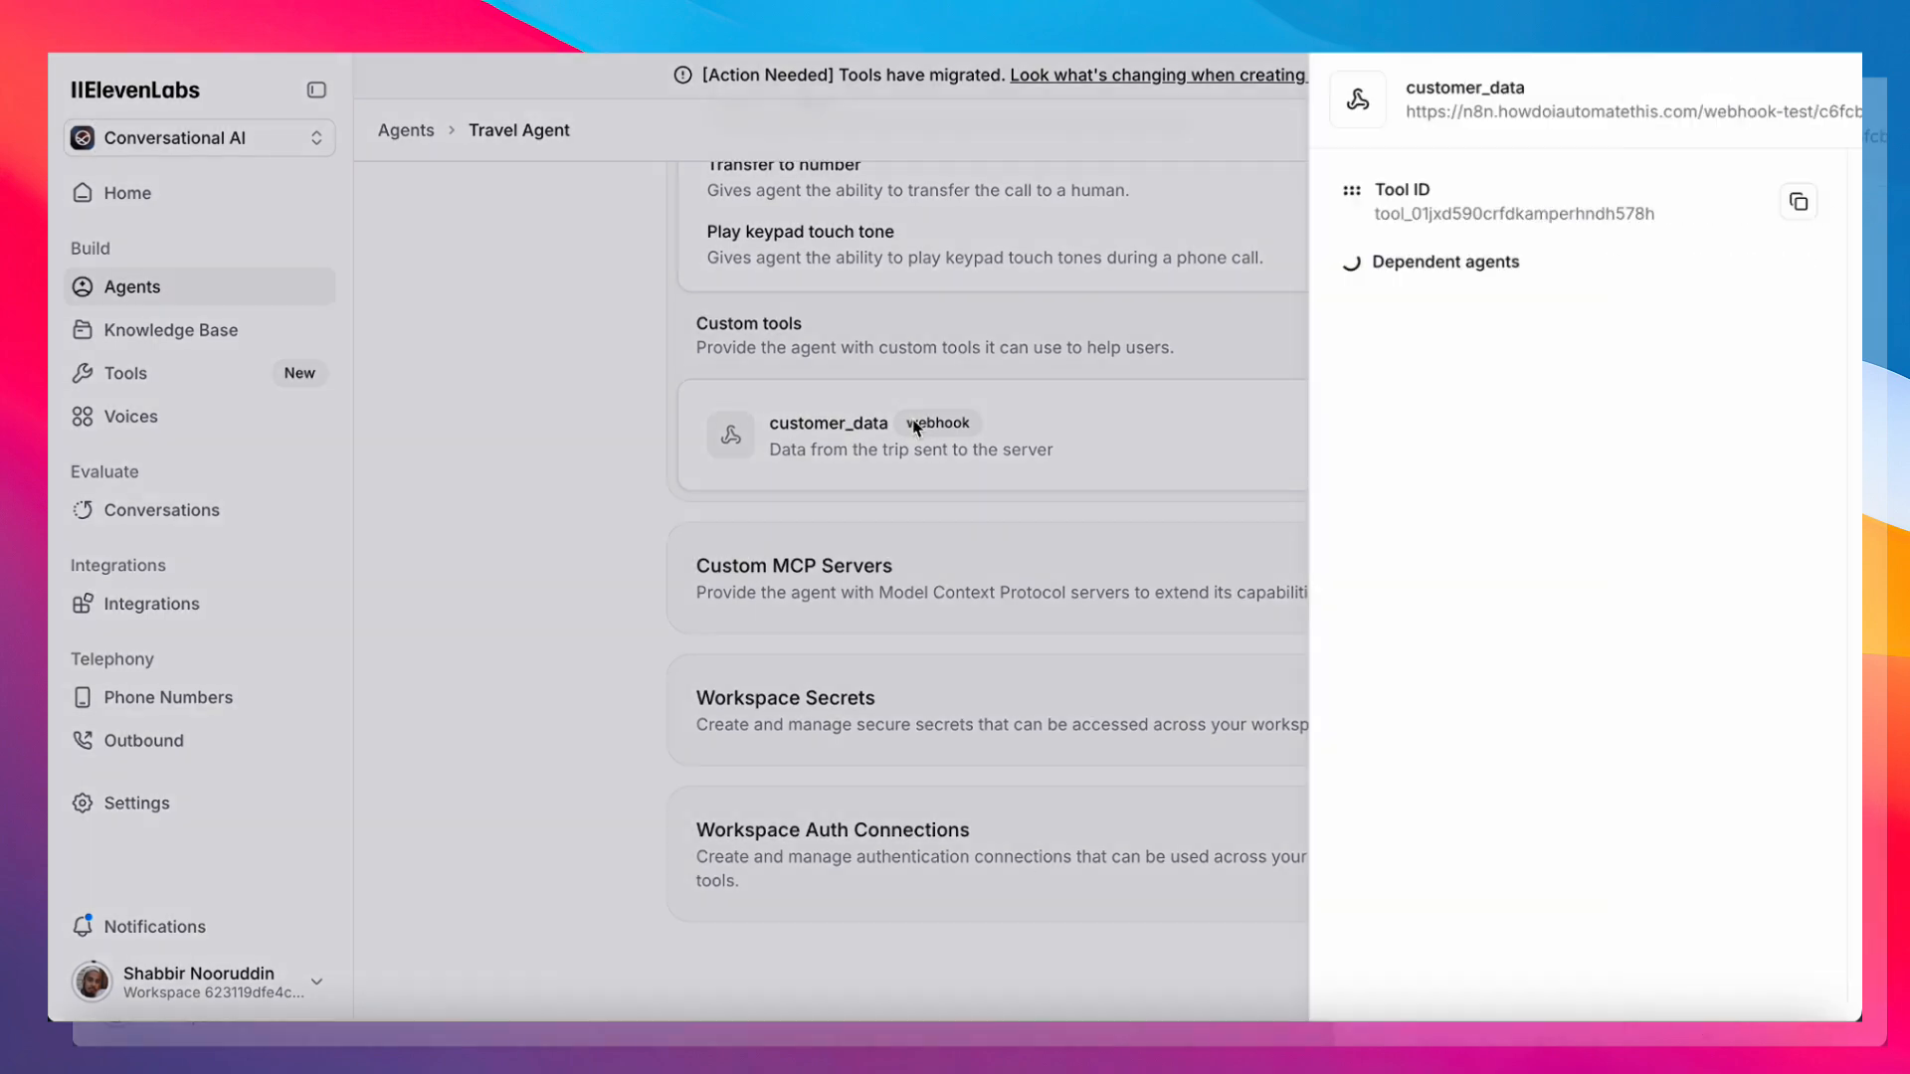
pyautogui.scroll(-1, 1406, 318)
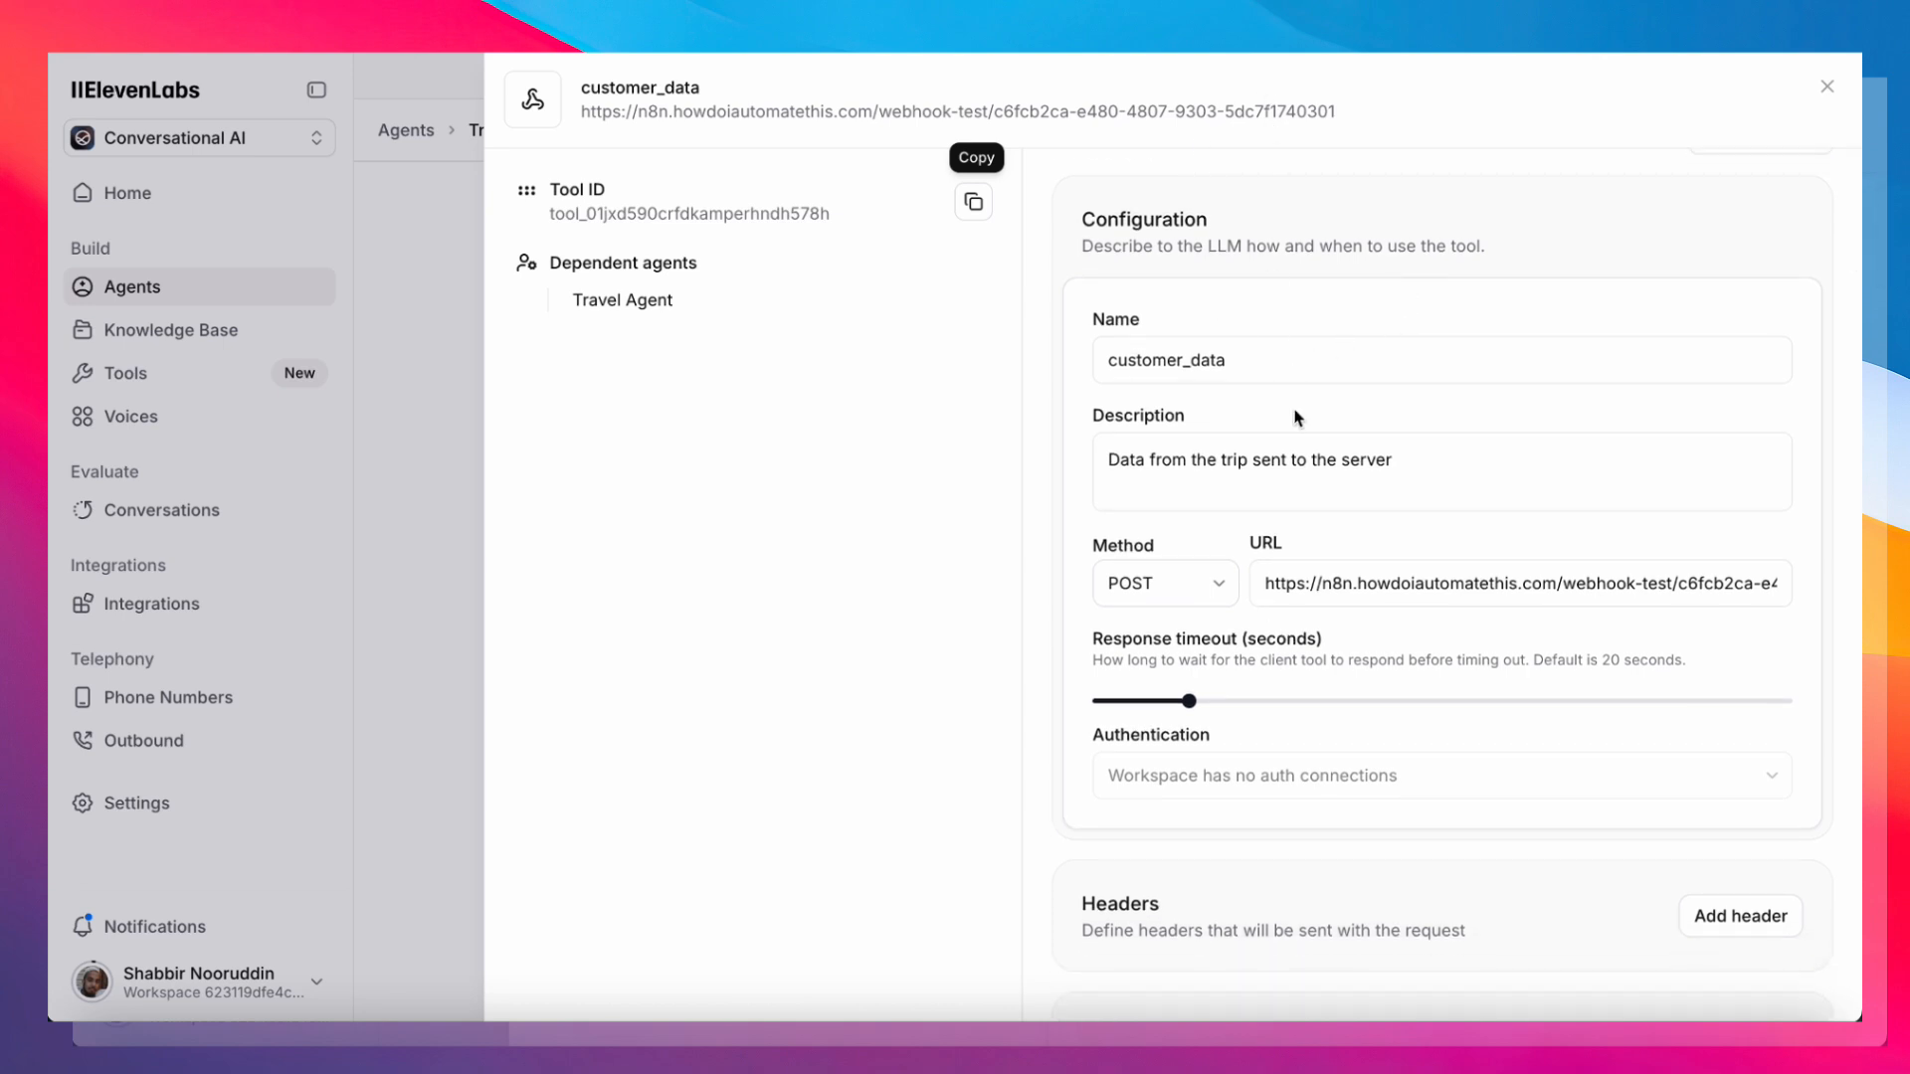
pyautogui.click(1258, 360)
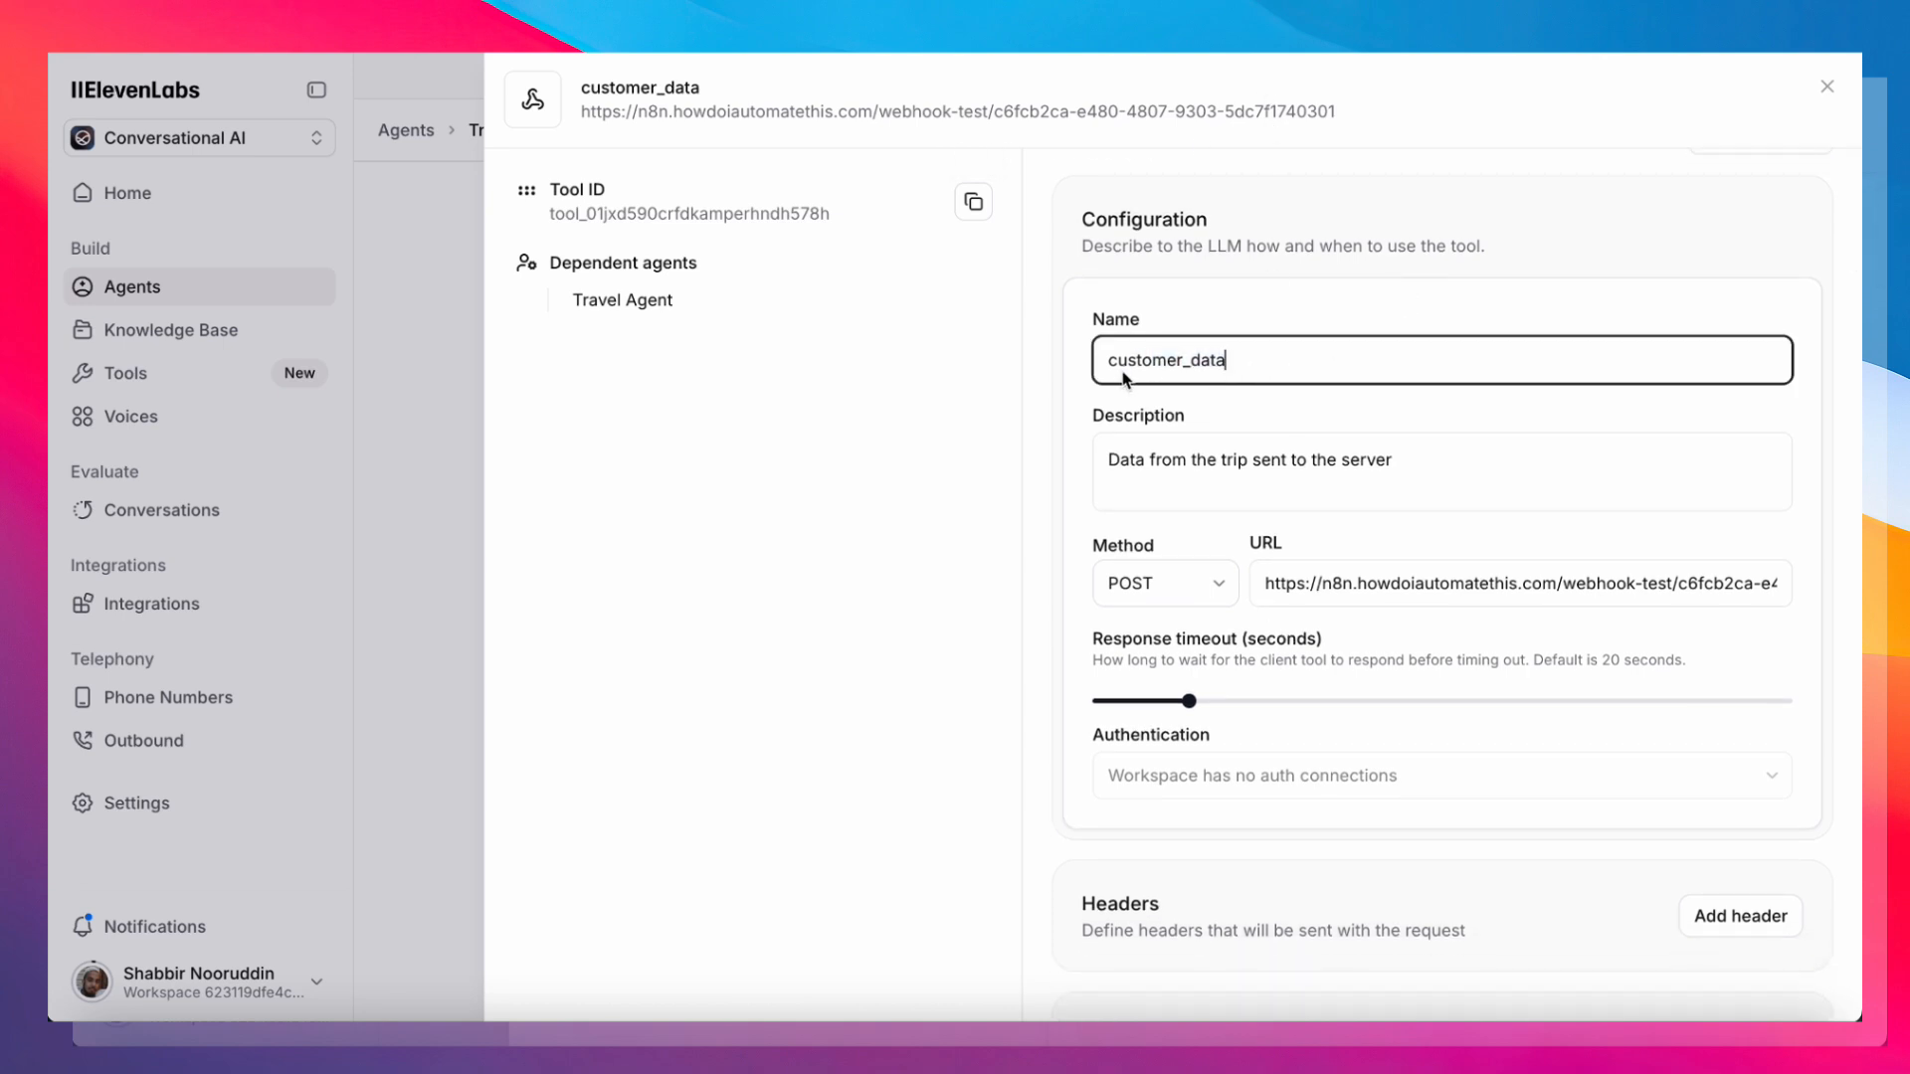
pyautogui.moveTo(1114, 464); pyautogui.dragTo(1362, 481)
pyautogui.click(1292, 487)
pyautogui.scroll(-2, 1292, 487)
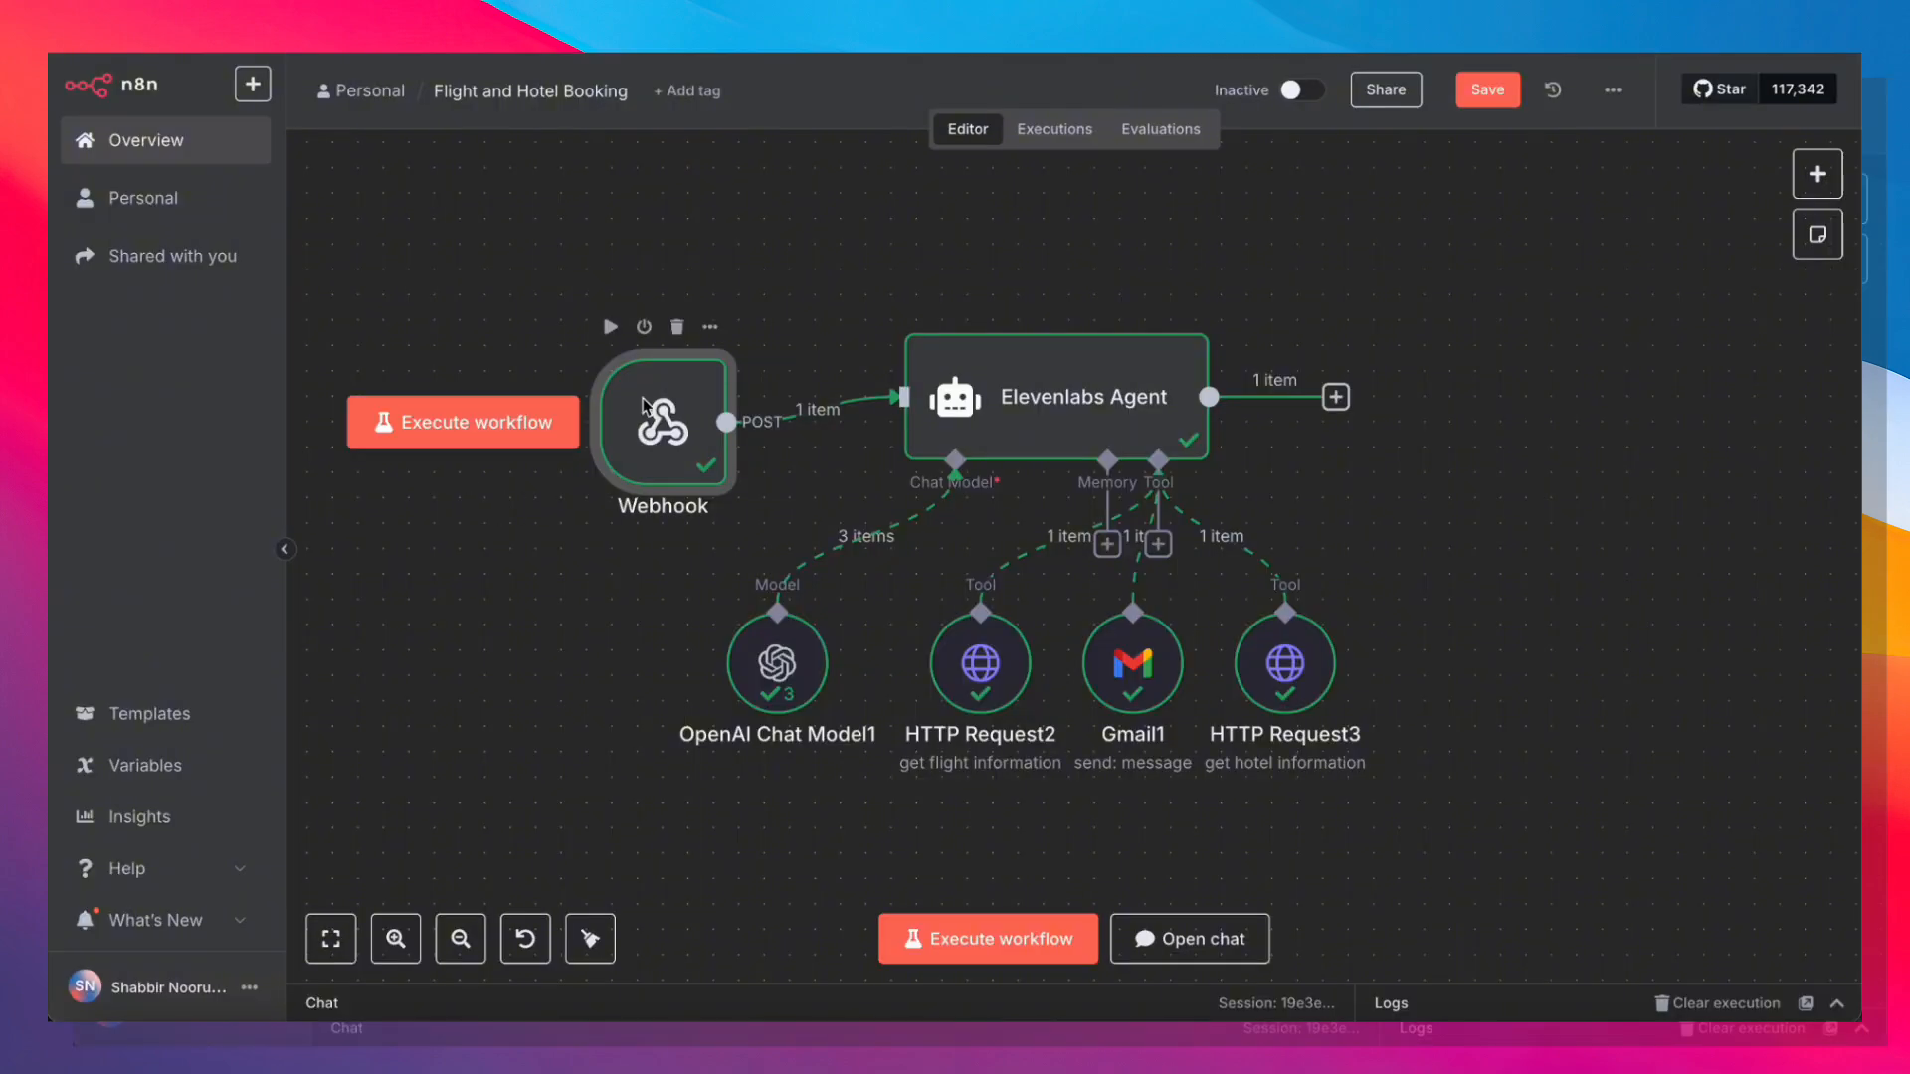
# Back in n8n, move the Webhook node slightly up and open it to show its test URL and POST settings.
pyautogui.moveTo(642, 399); pyautogui.dragTo(645, 354)
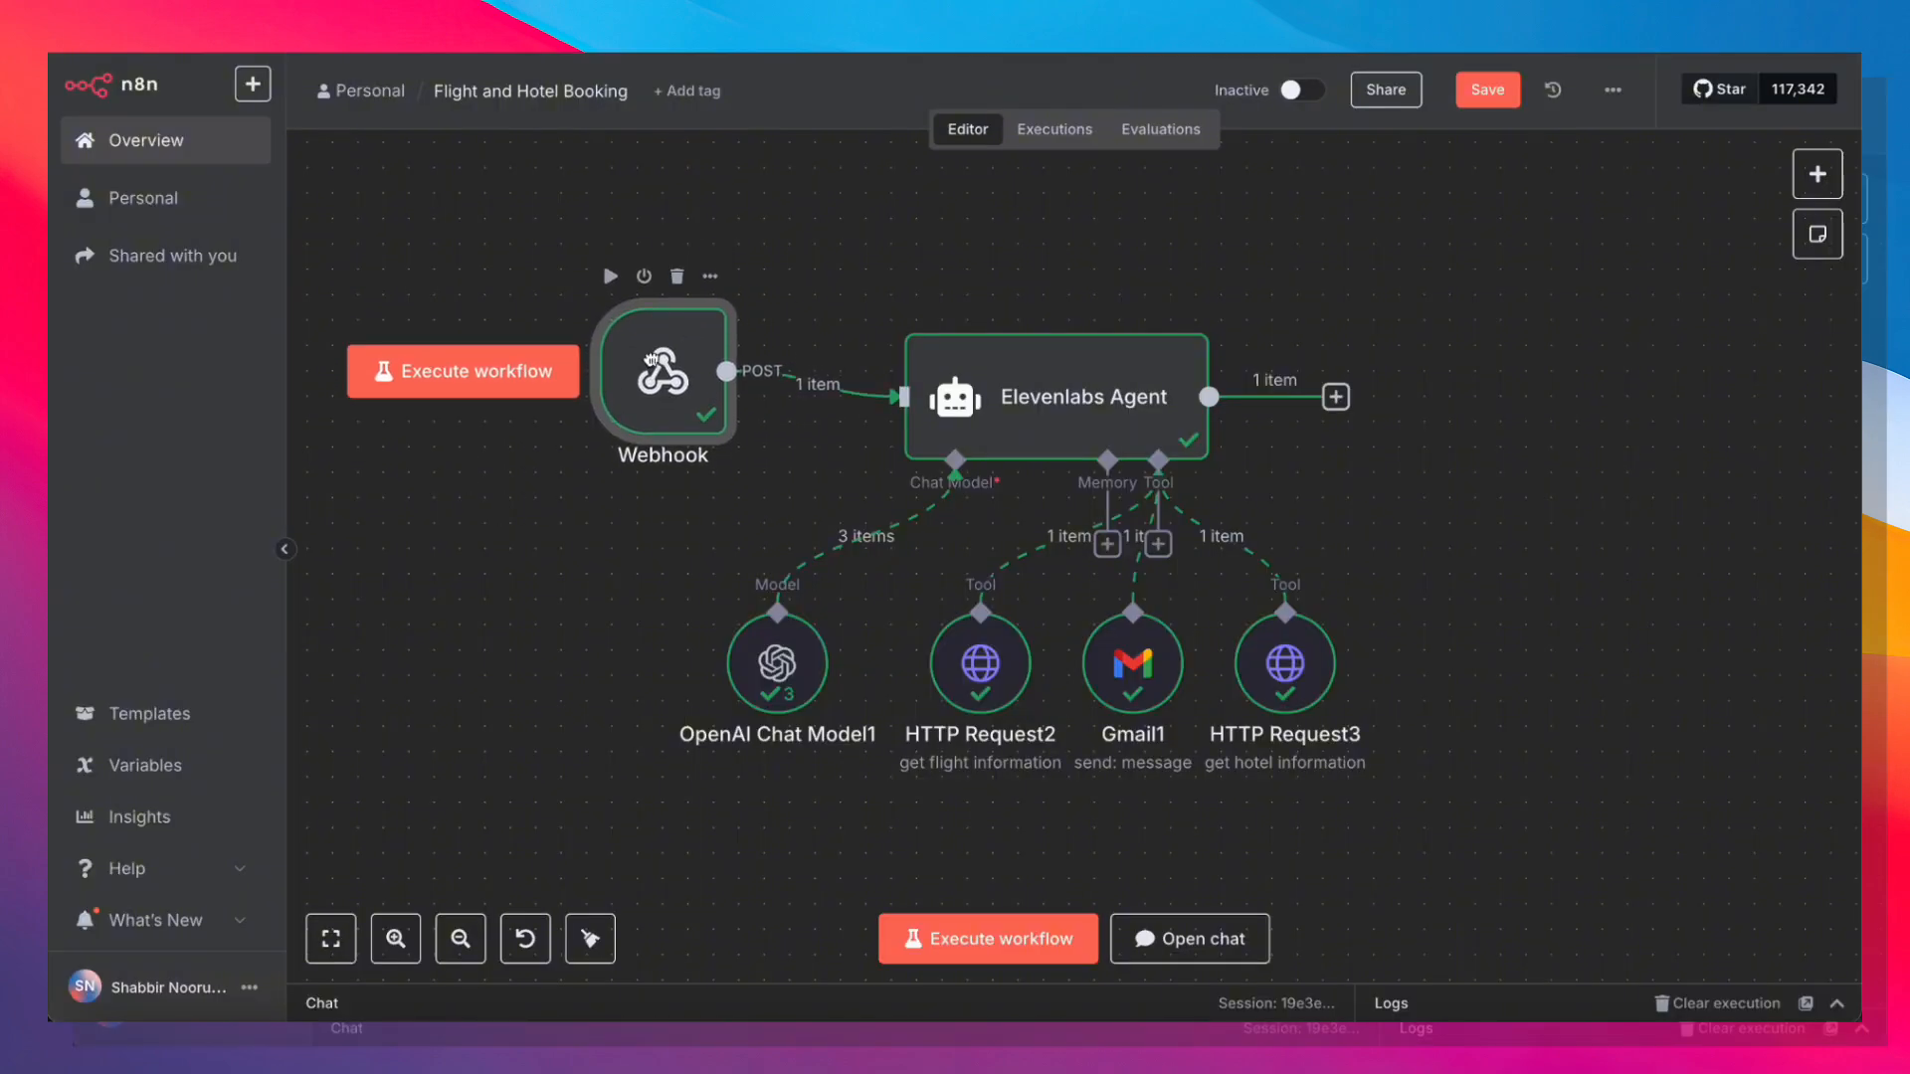
pyautogui.doubleClick(645, 354)
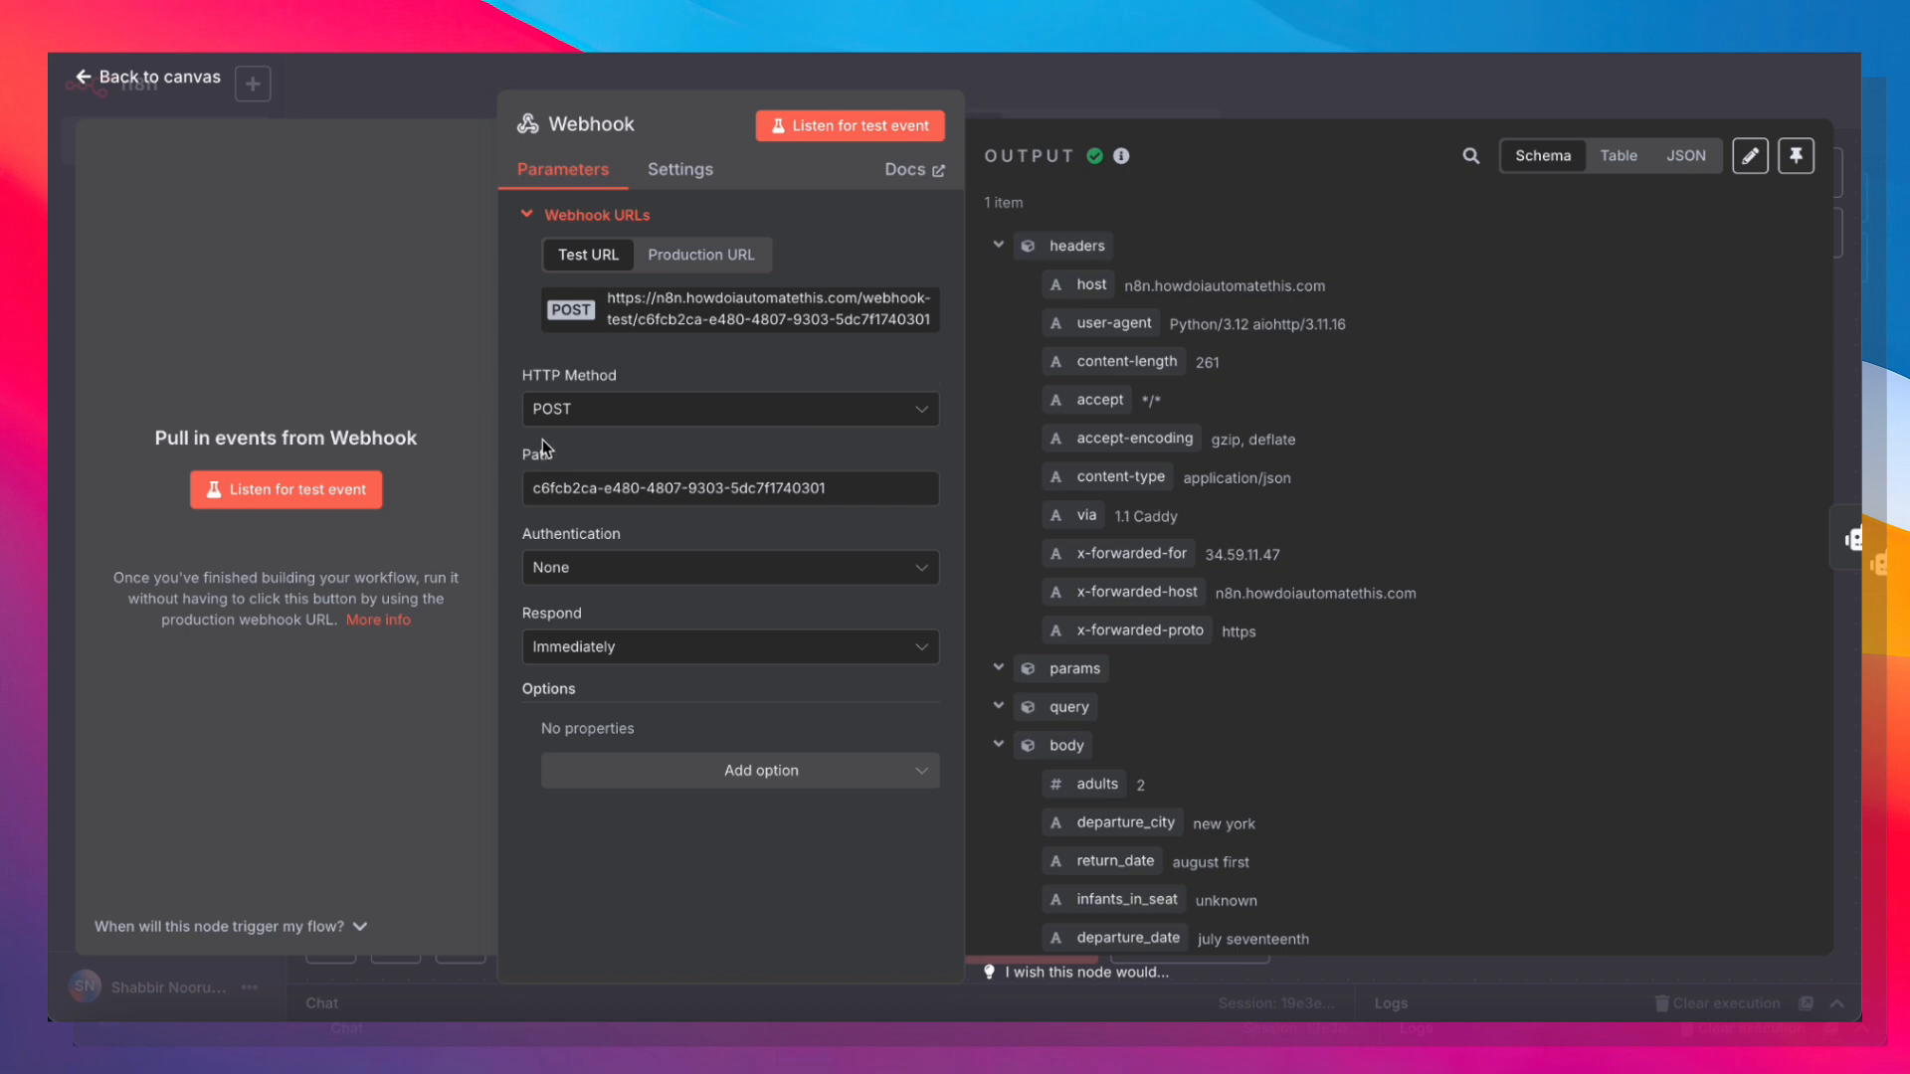
# Compare the Webhook node's test and production URLs, finishing with the test URL copied.
pyautogui.click(763, 326)
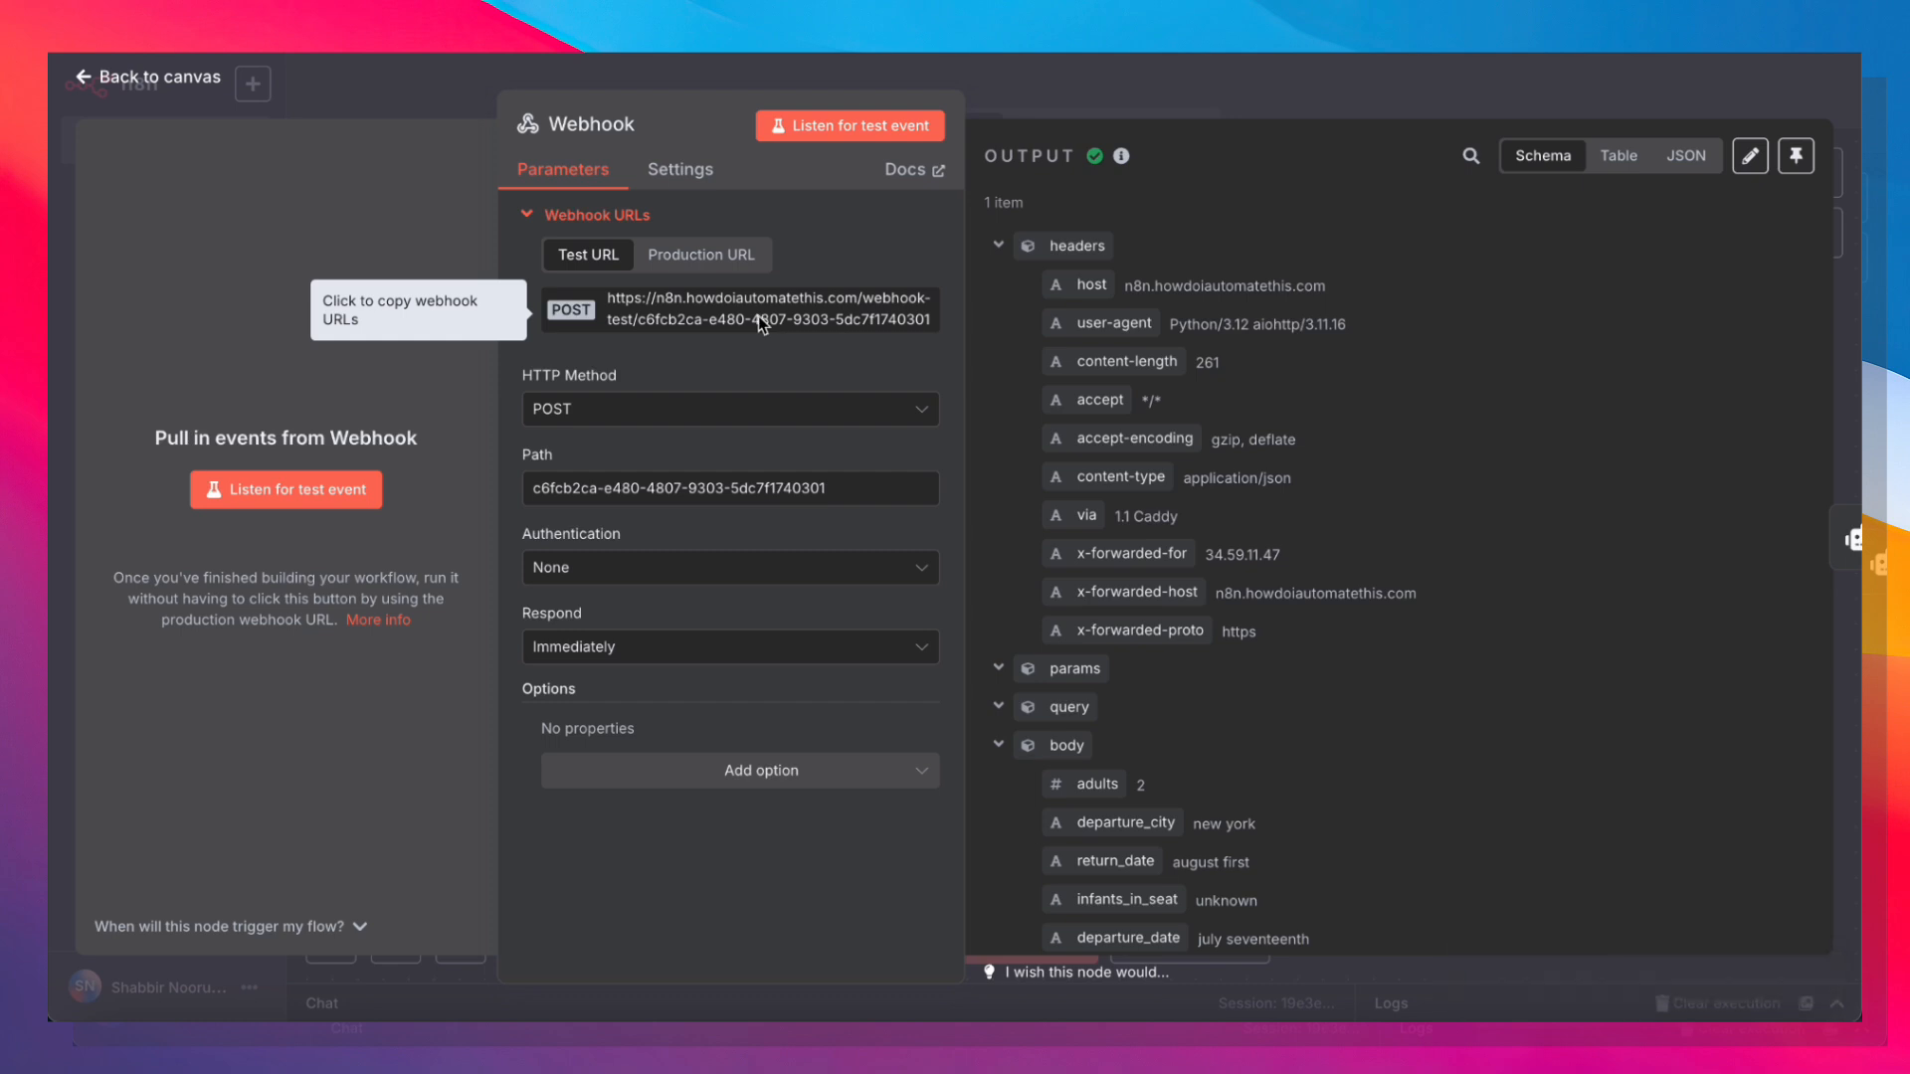
pyautogui.click(703, 257)
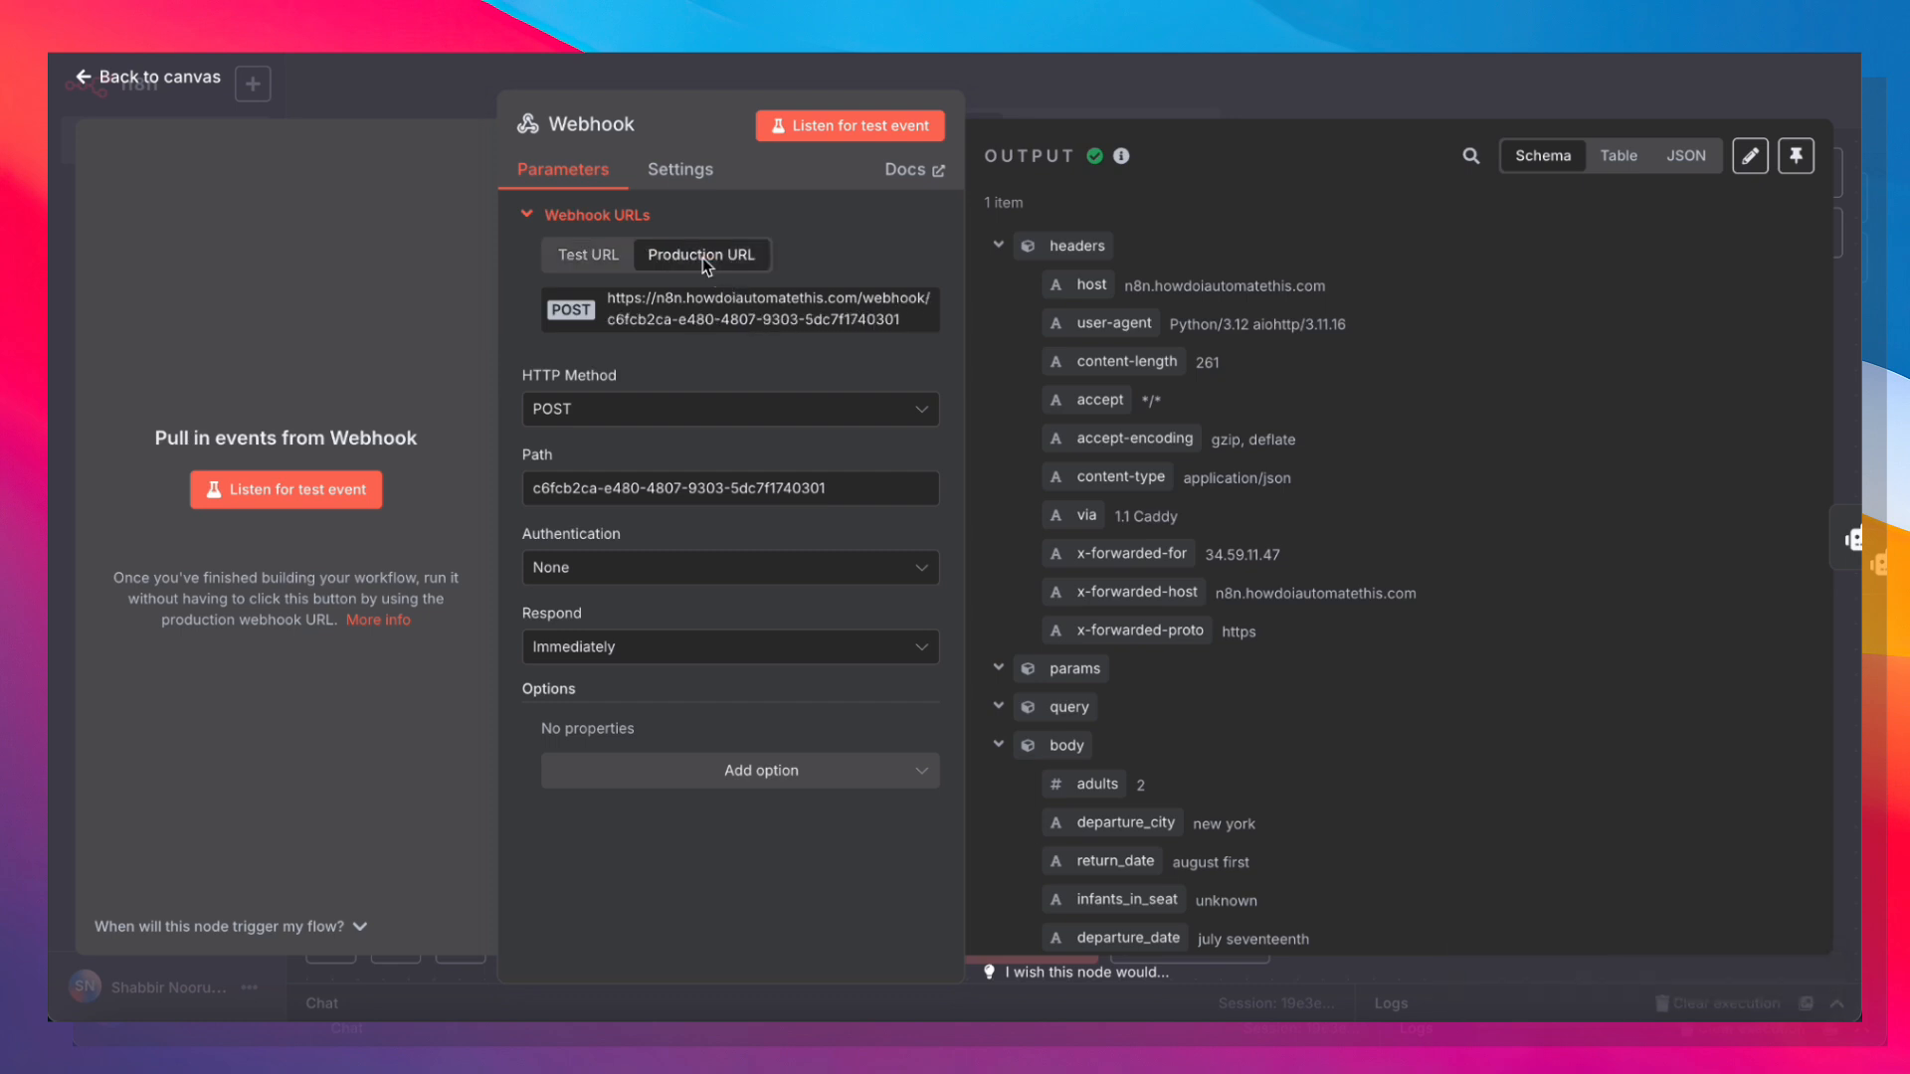
pyautogui.click(593, 259)
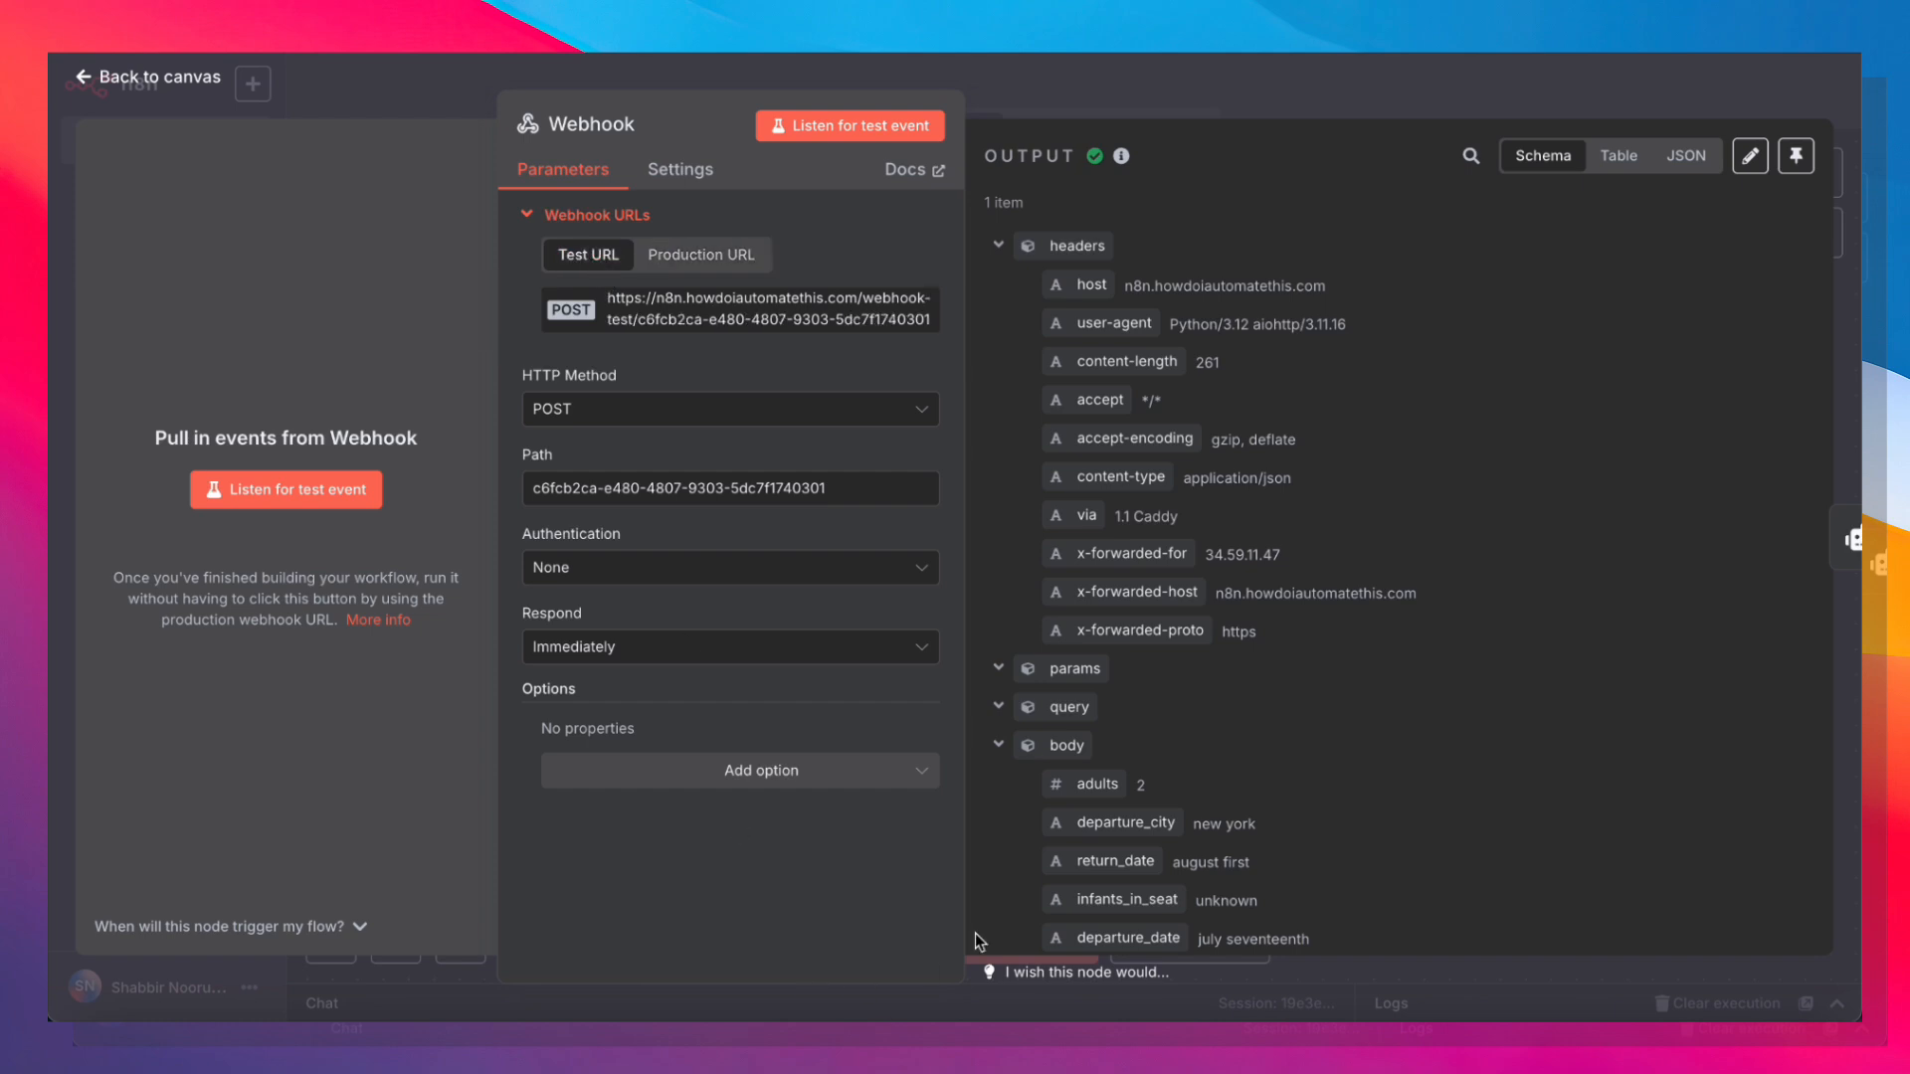
pyautogui.click(748, 326)
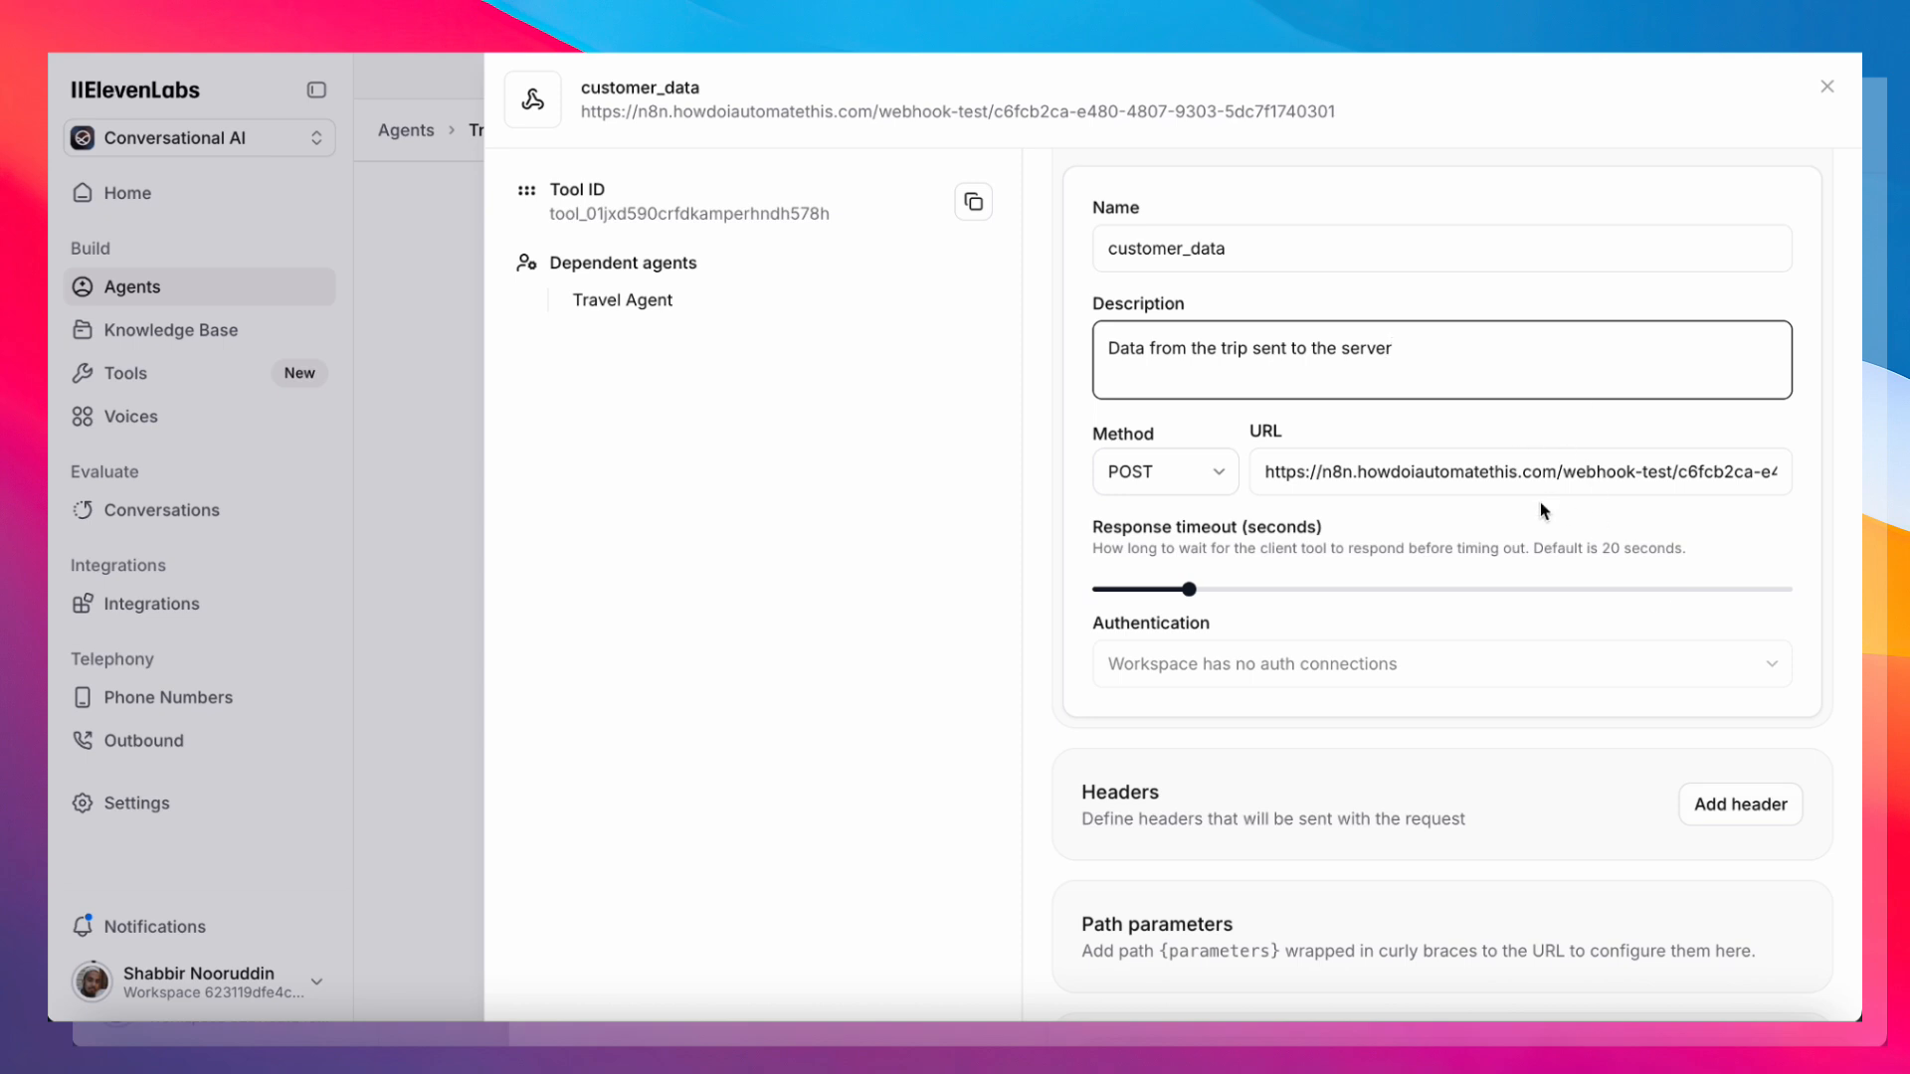
# In ElevenLabs, examine the customer_data tool's headers, path, query and body parameter sections, including the body description.
pyautogui.scroll(-5, 1541, 505)
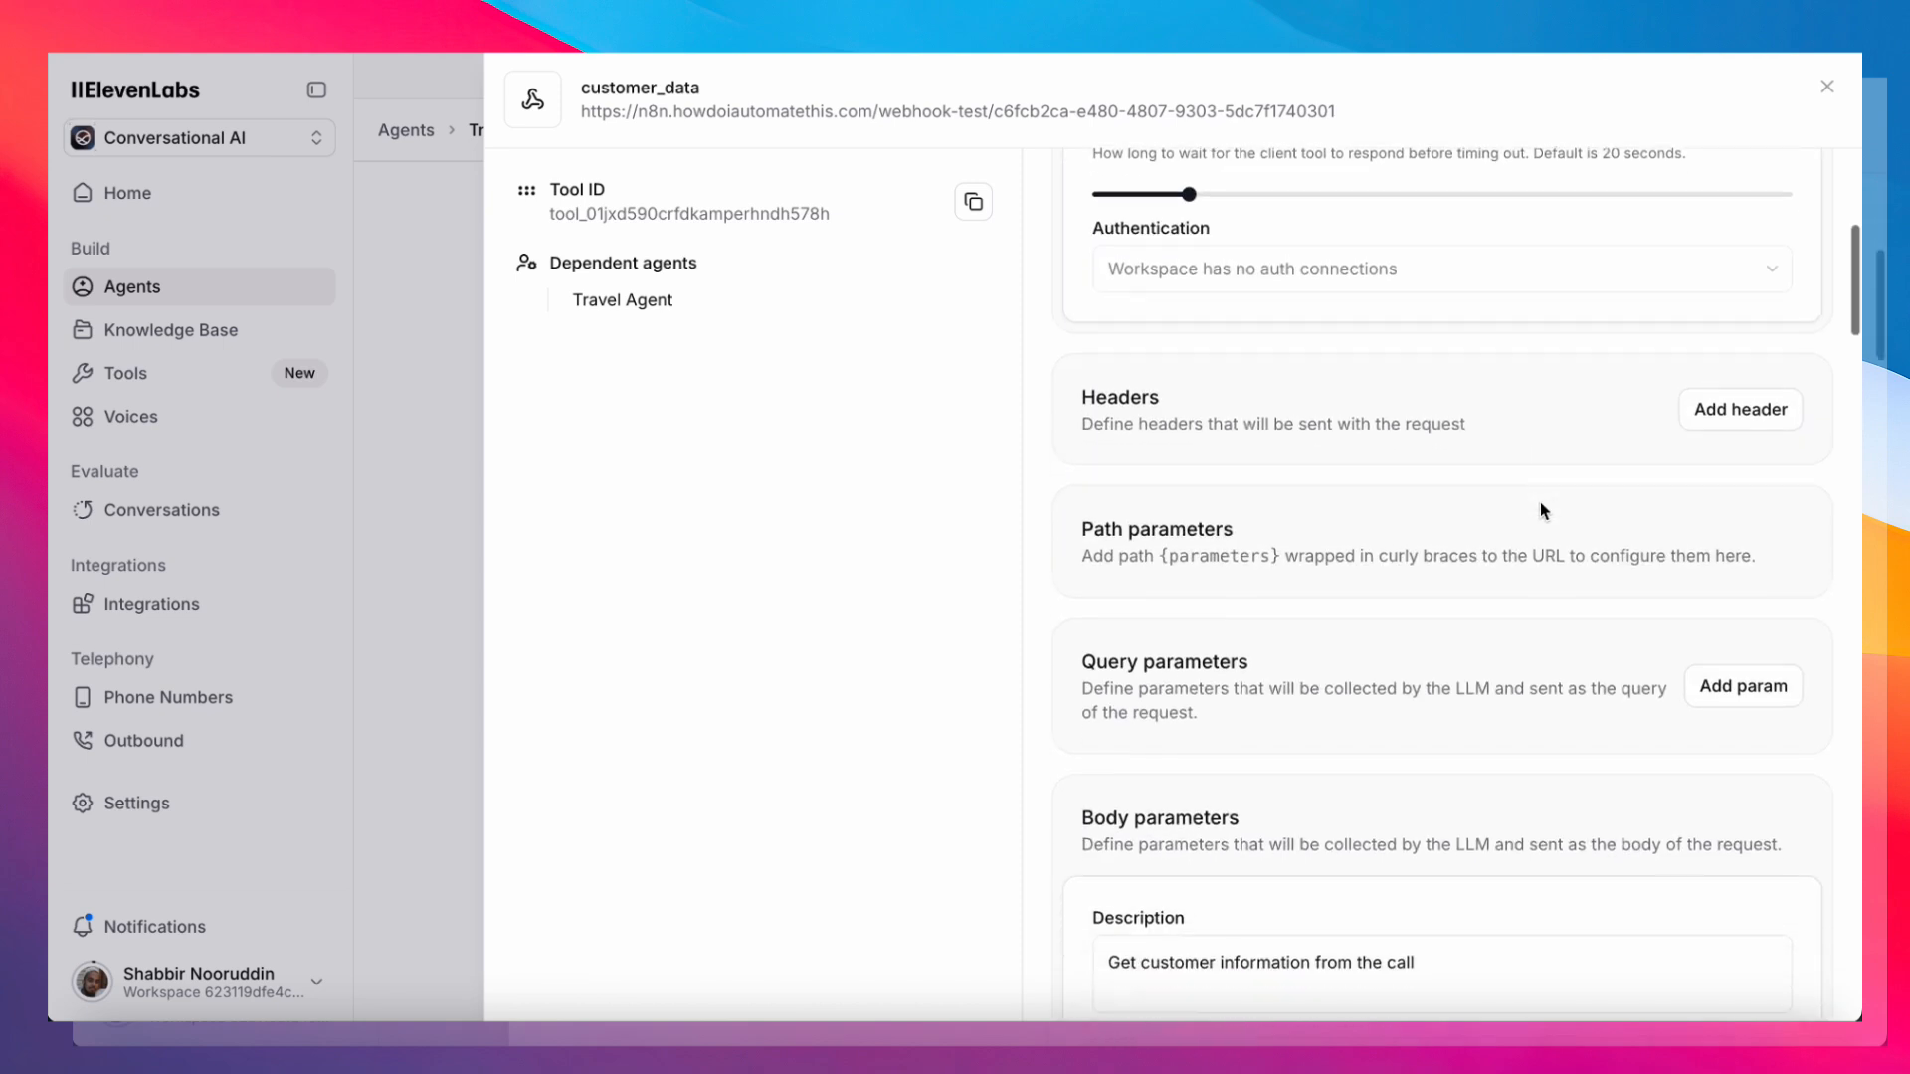
pyautogui.scroll(-5, 1540, 501)
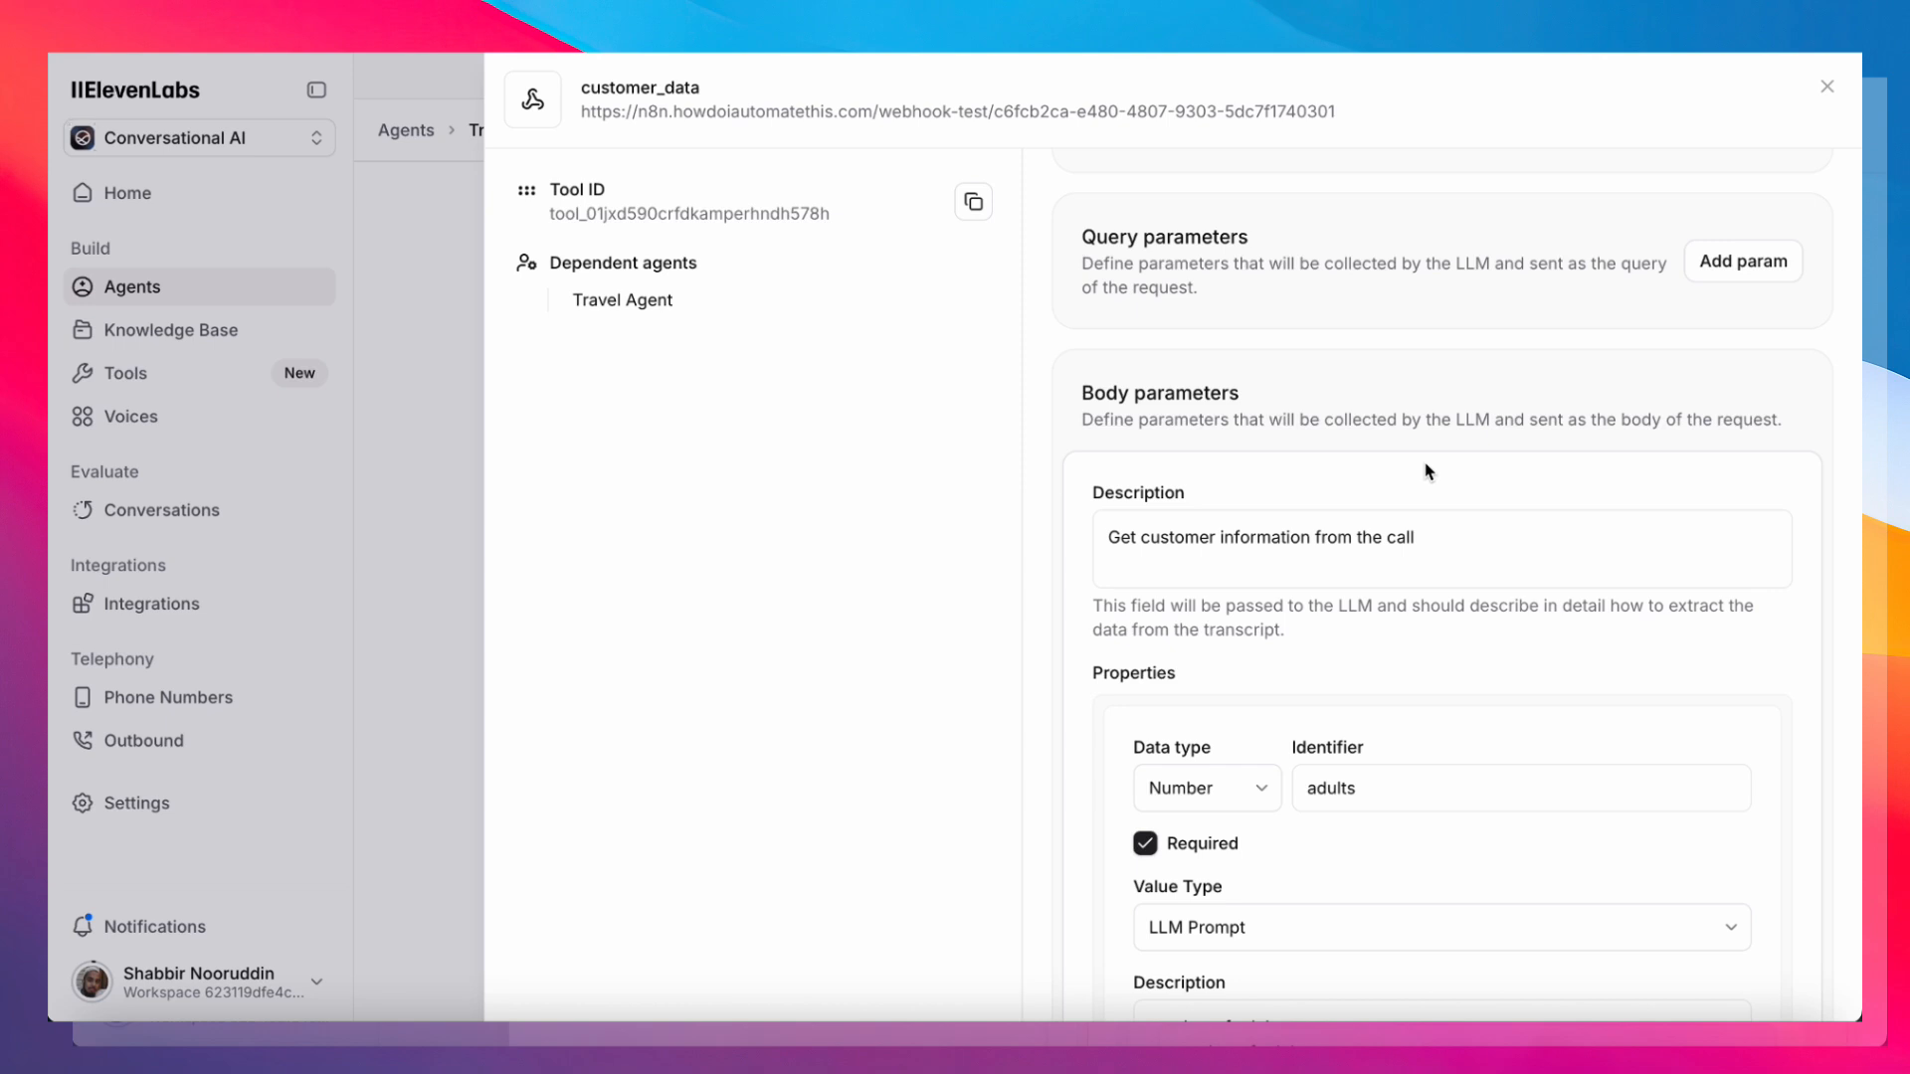
pyautogui.moveTo(1477, 549); pyautogui.dragTo(1097, 535)
pyautogui.scroll(-4, 1254, 535)
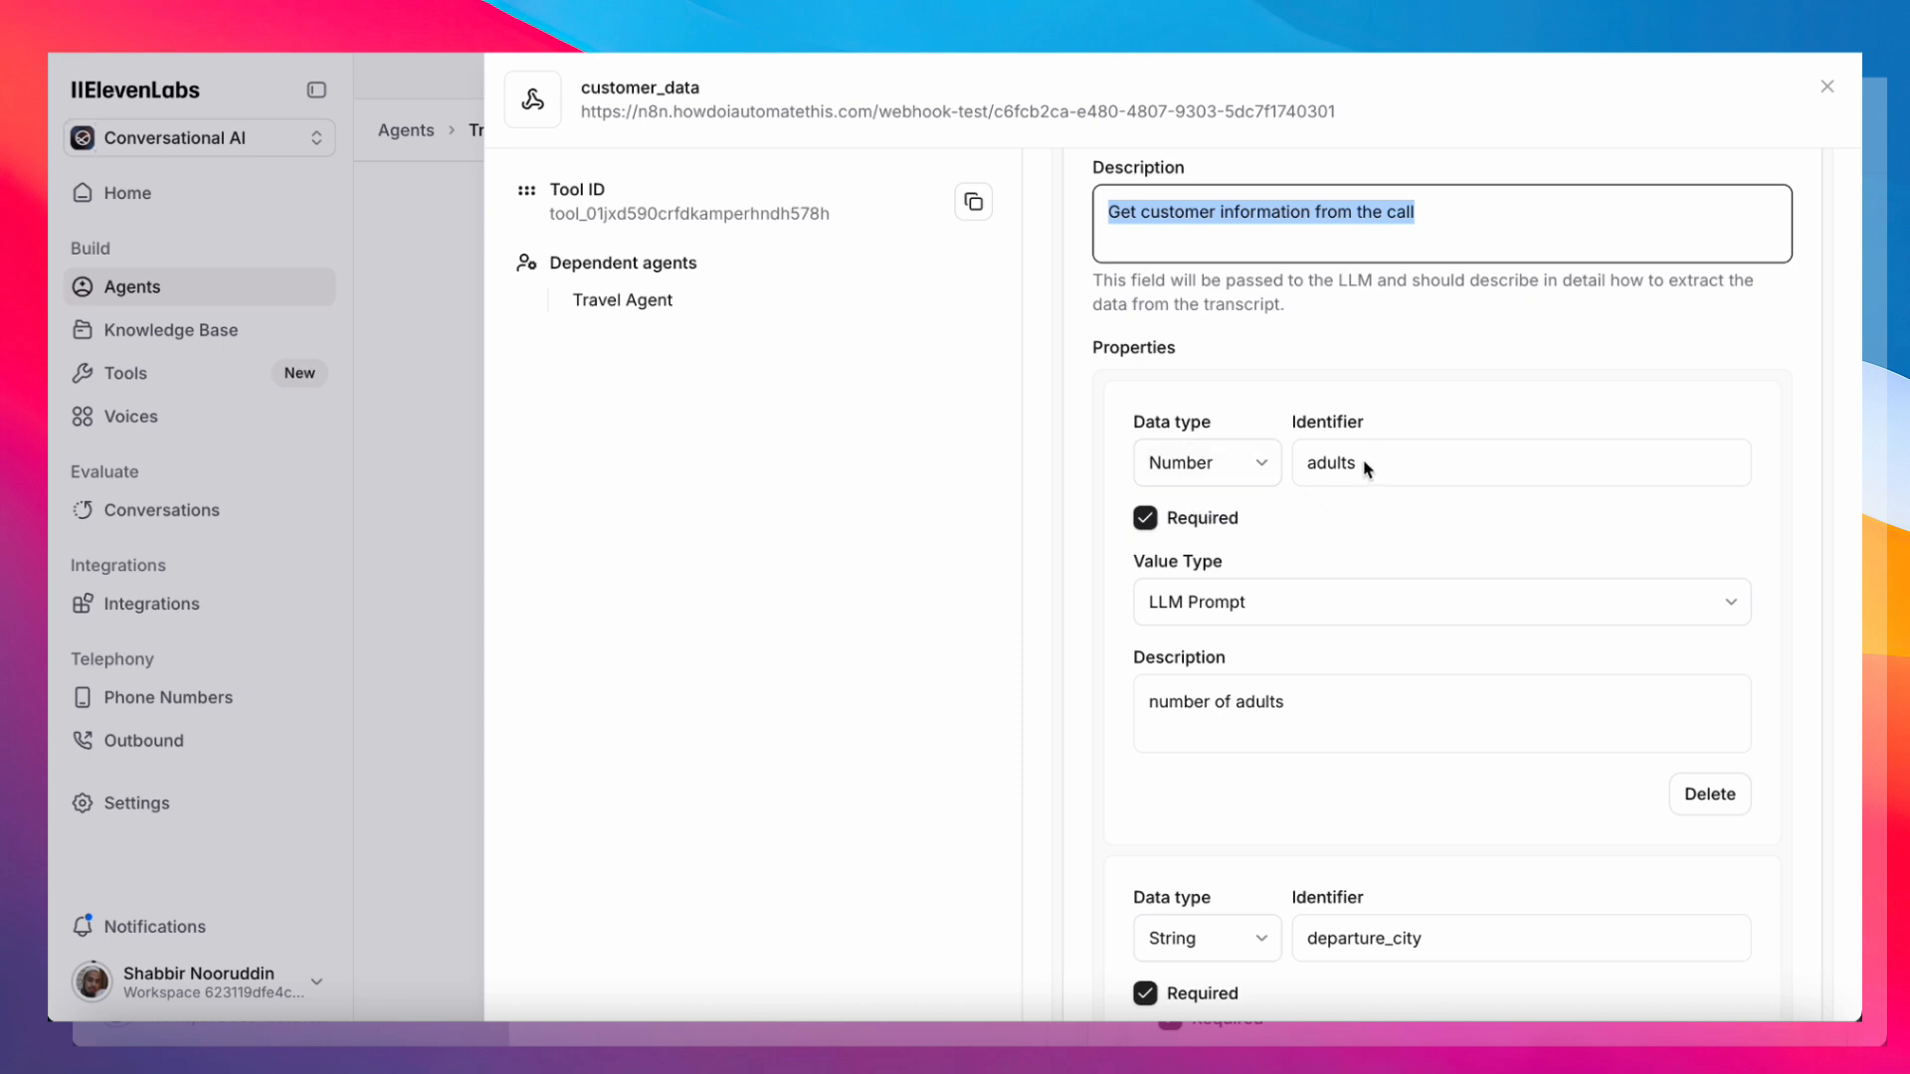
# Examine the body properties from adults through hotel, including each one's data type, value type and description.
pyautogui.scroll(-3, 1369, 458)
pyautogui.scroll(-3, 1301, 465)
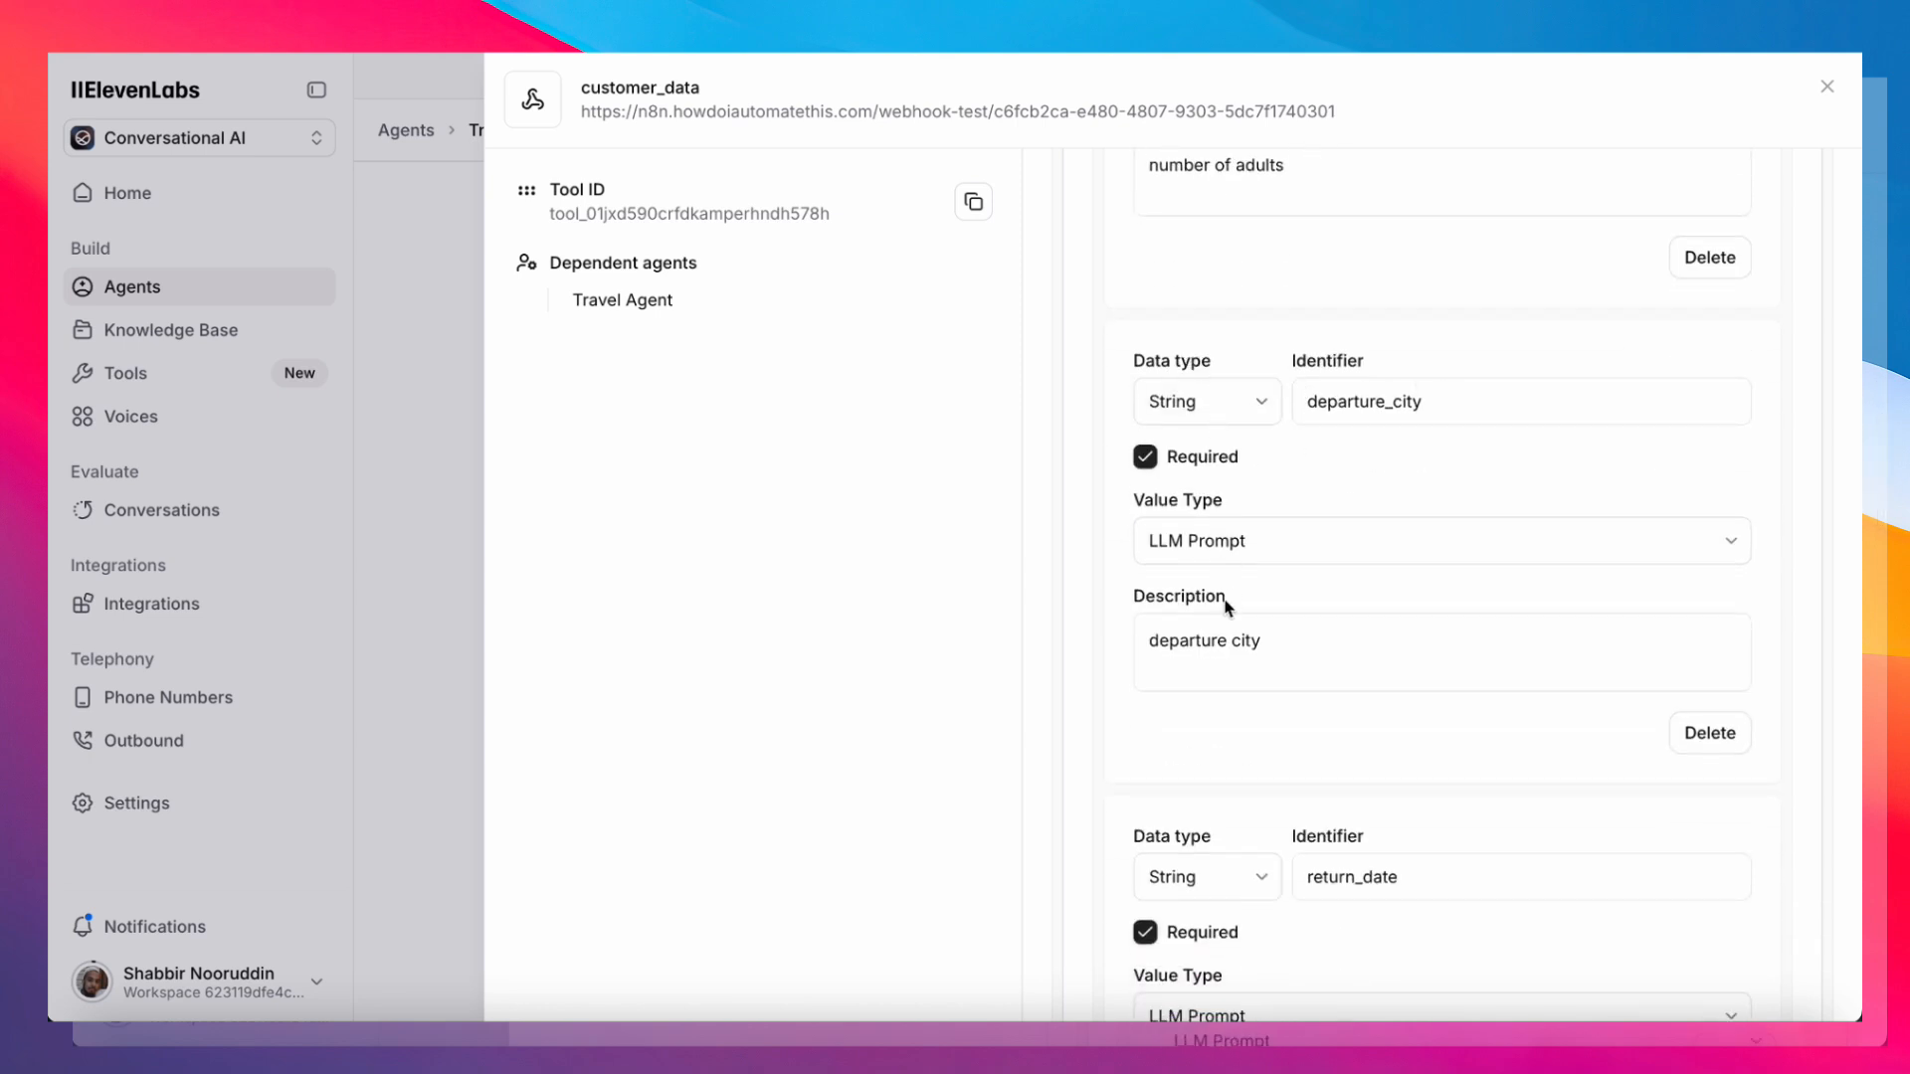
pyautogui.scroll(-9, 1226, 606)
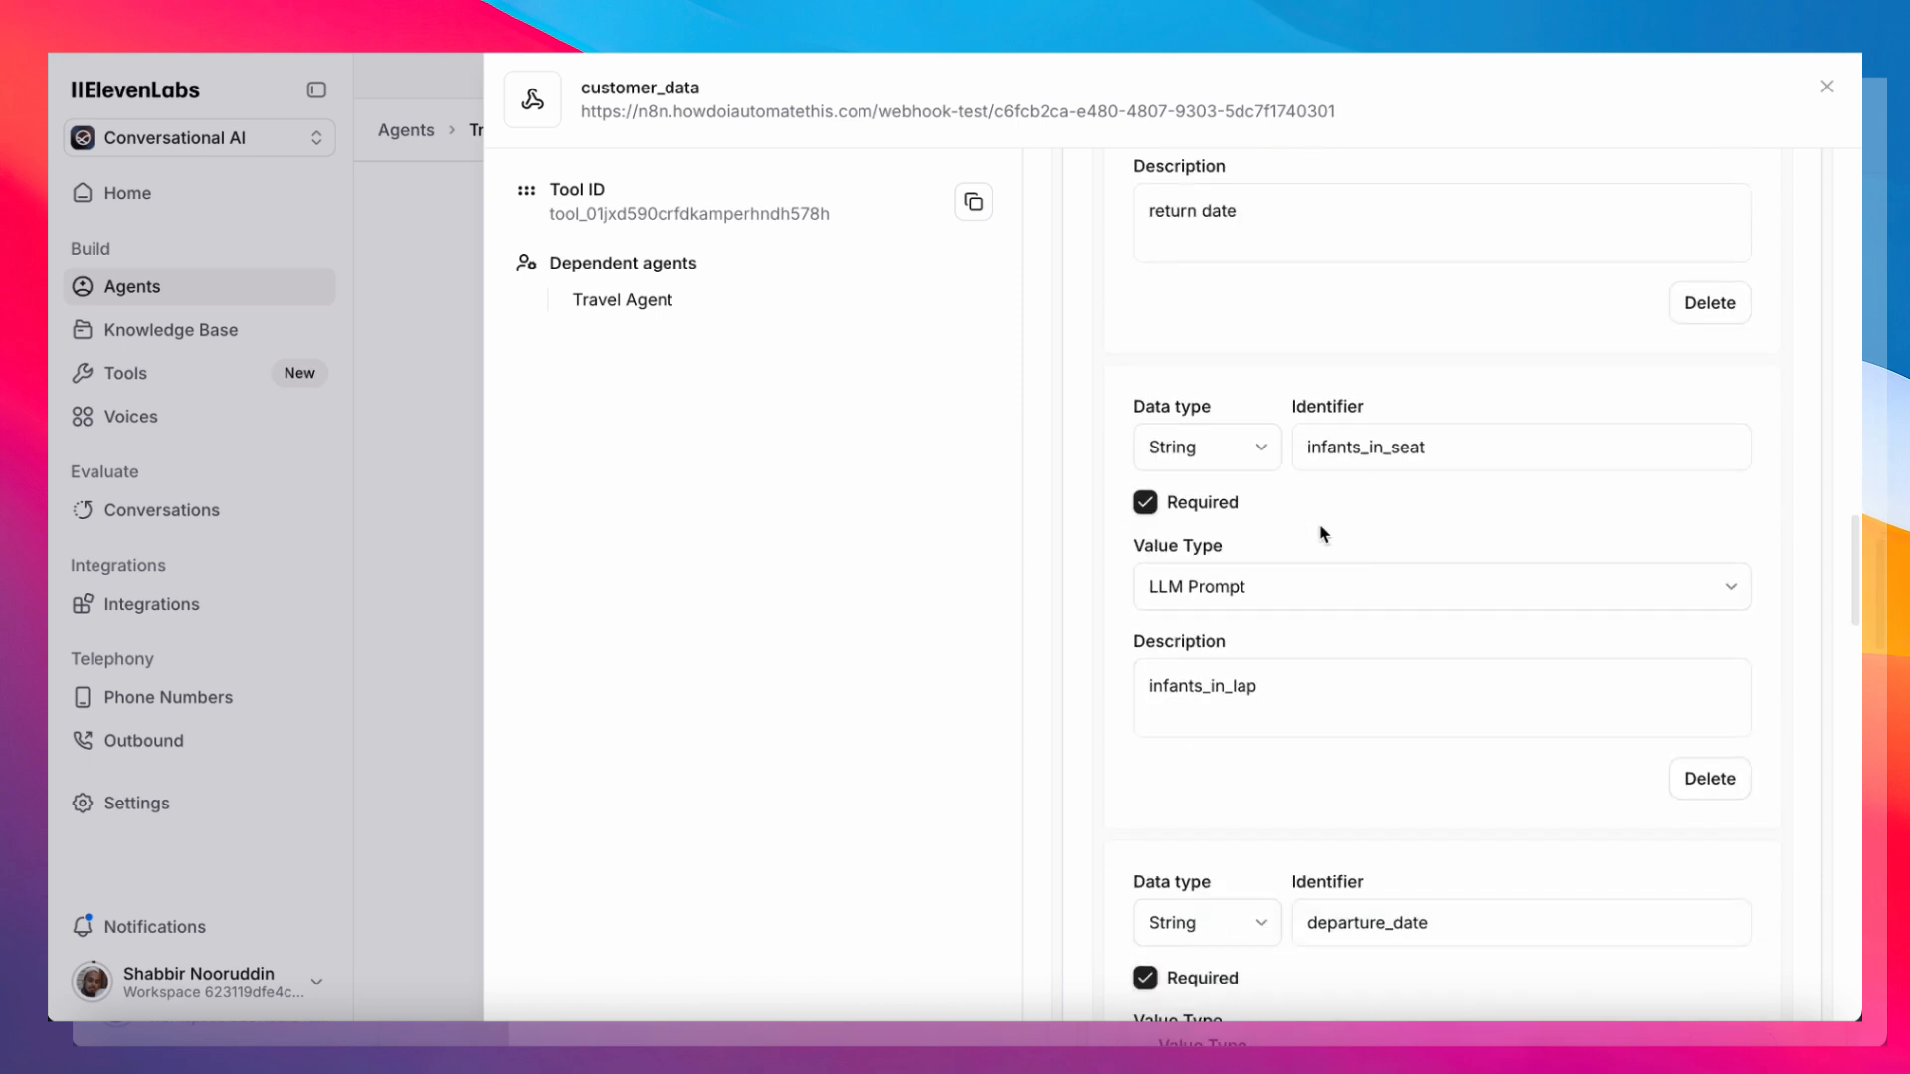
pyautogui.scroll(-5, 1324, 534)
pyautogui.scroll(-9, 1382, 437)
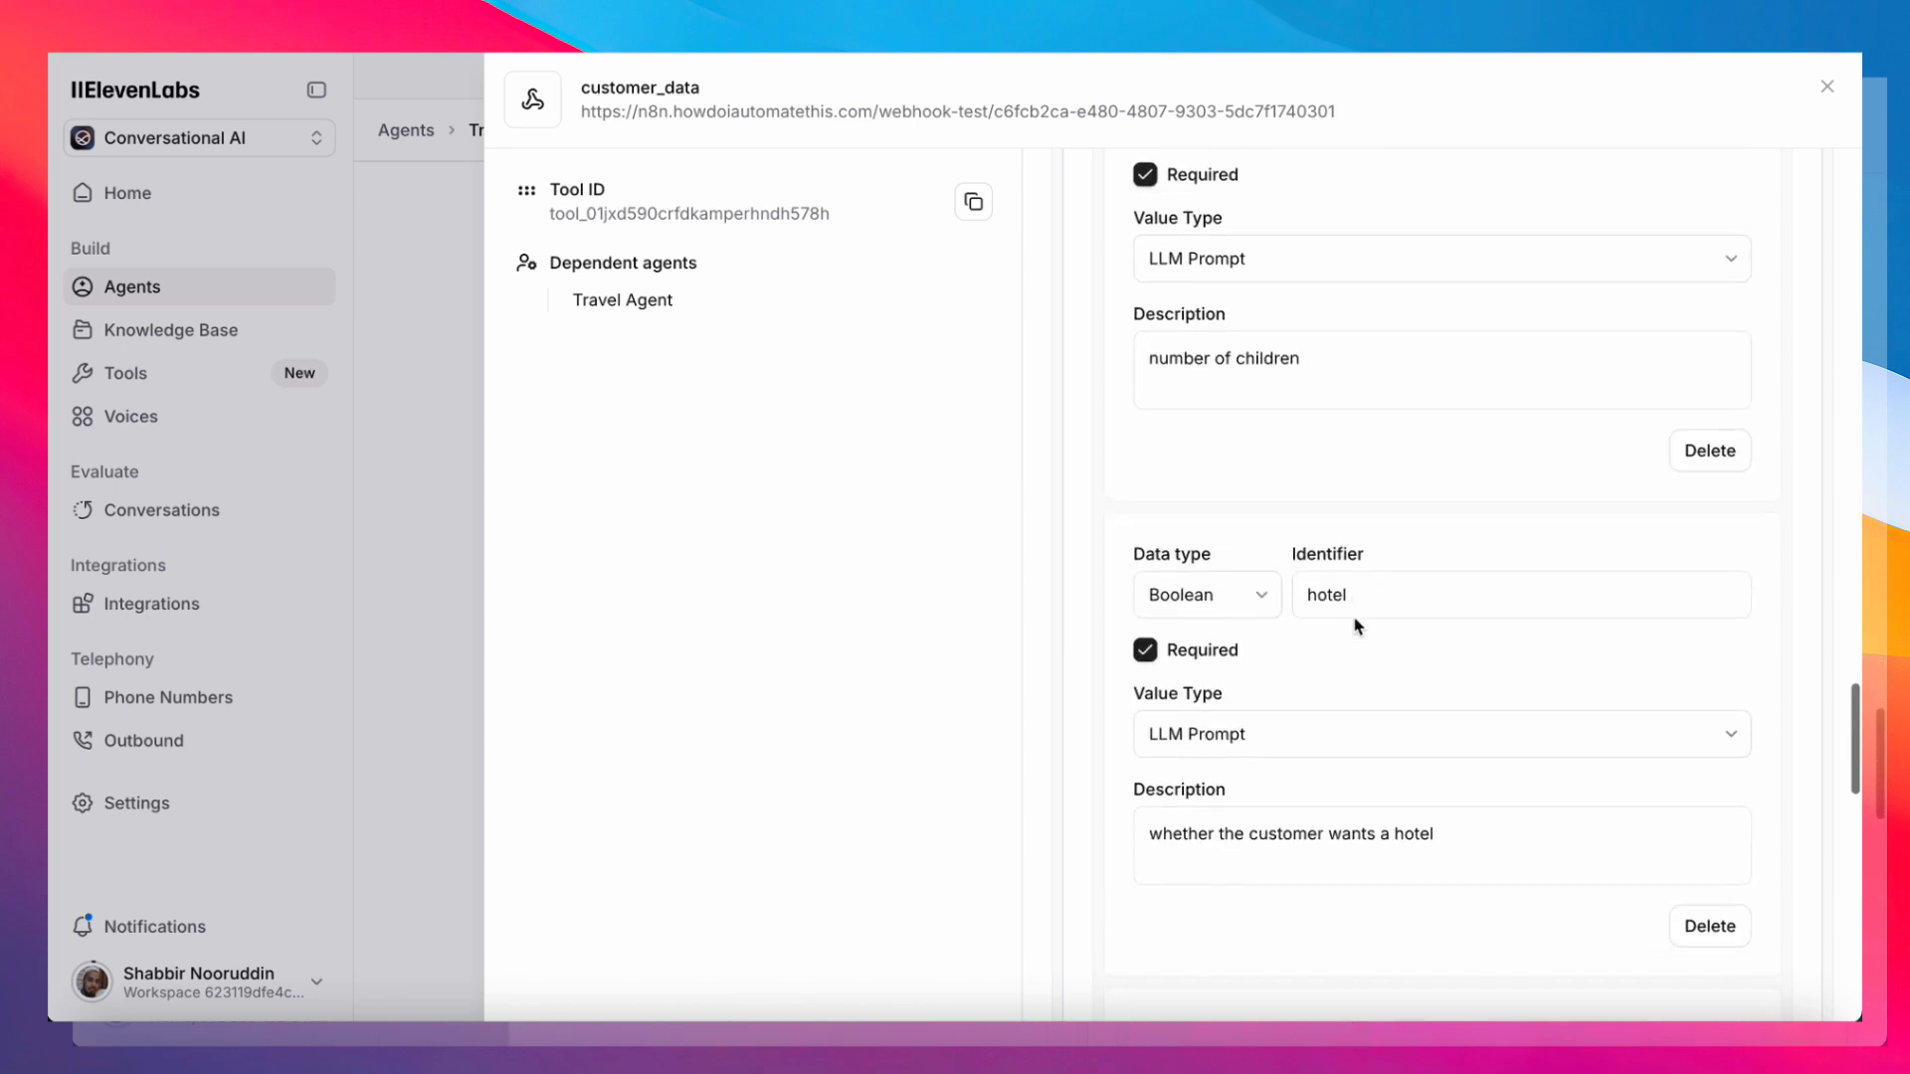
pyautogui.scroll(-5, 1333, 587)
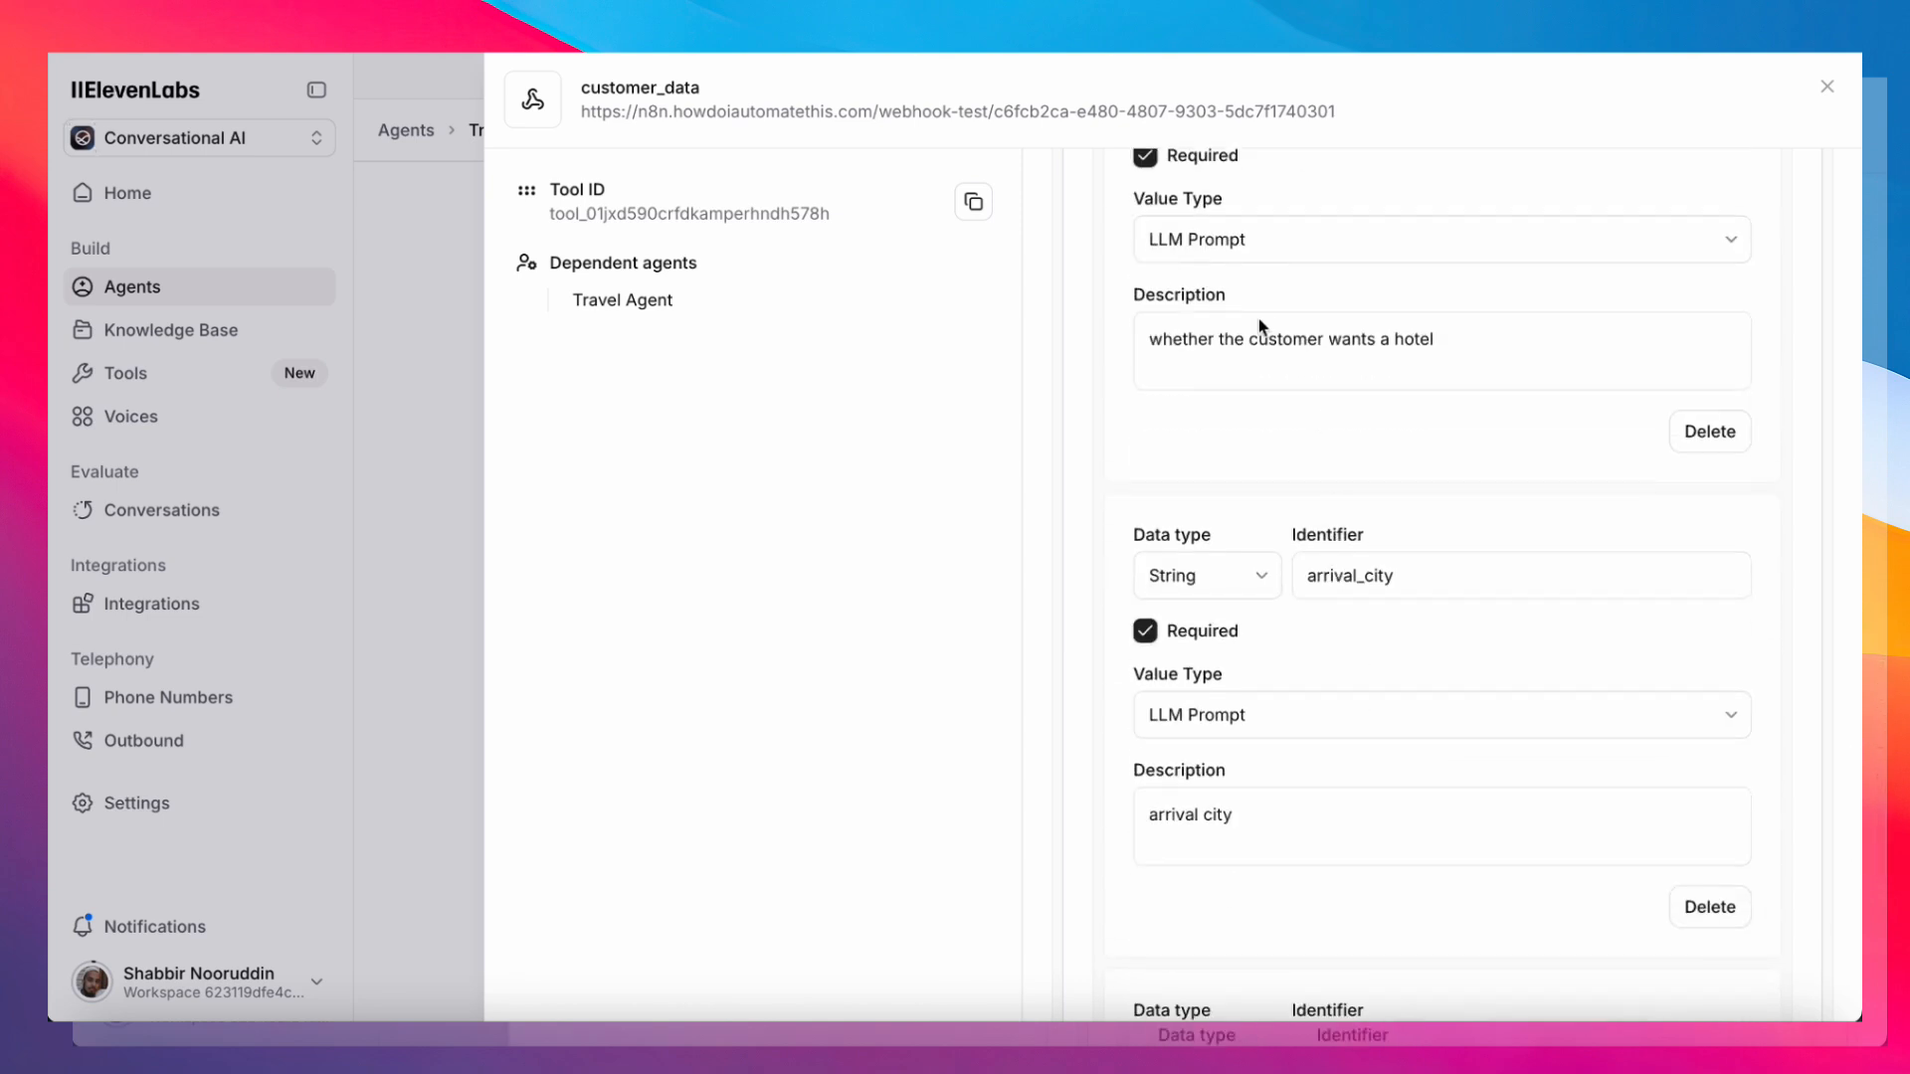
# Examine the remaining body properties arrival_city, email and infants_in_lap, down to the Dynamic Variables section.
pyautogui.scroll(2, 1259, 326)
pyautogui.scroll(-4, 1347, 342)
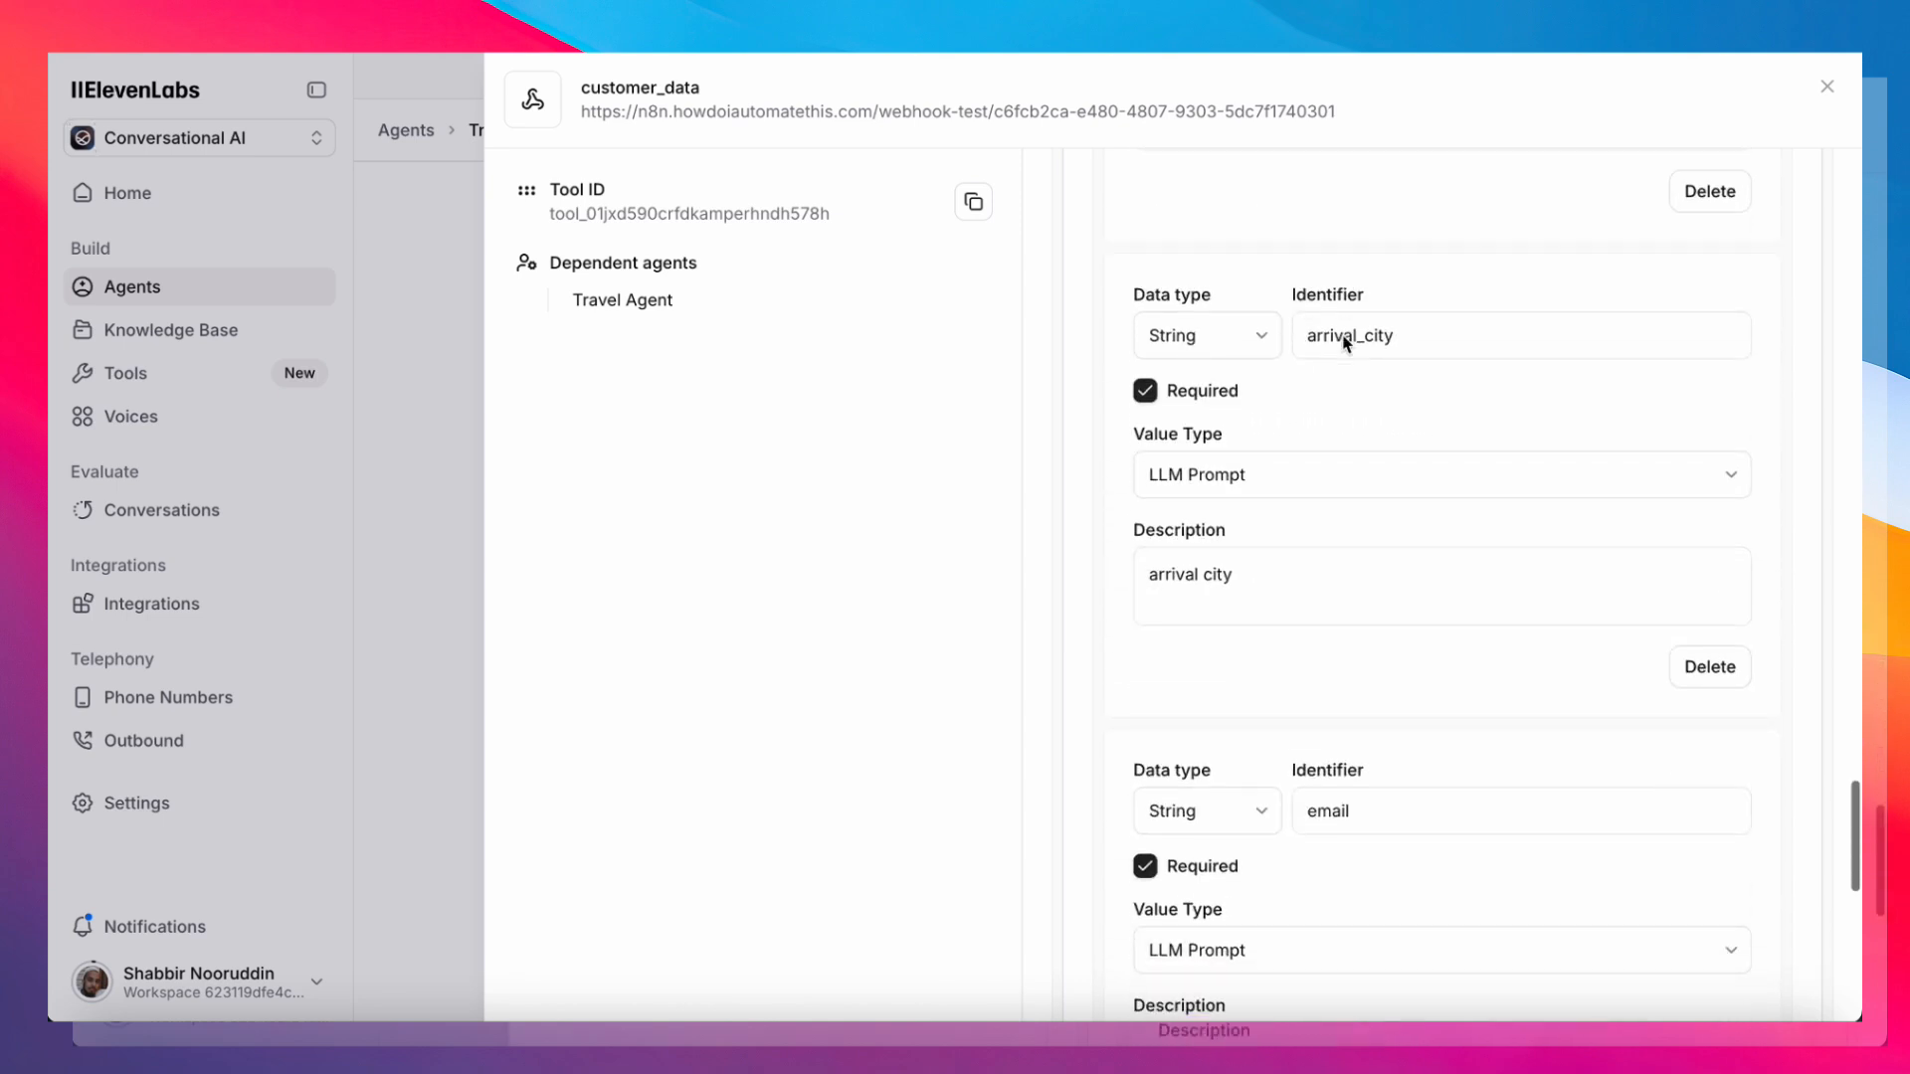
pyautogui.scroll(-8, 1344, 328)
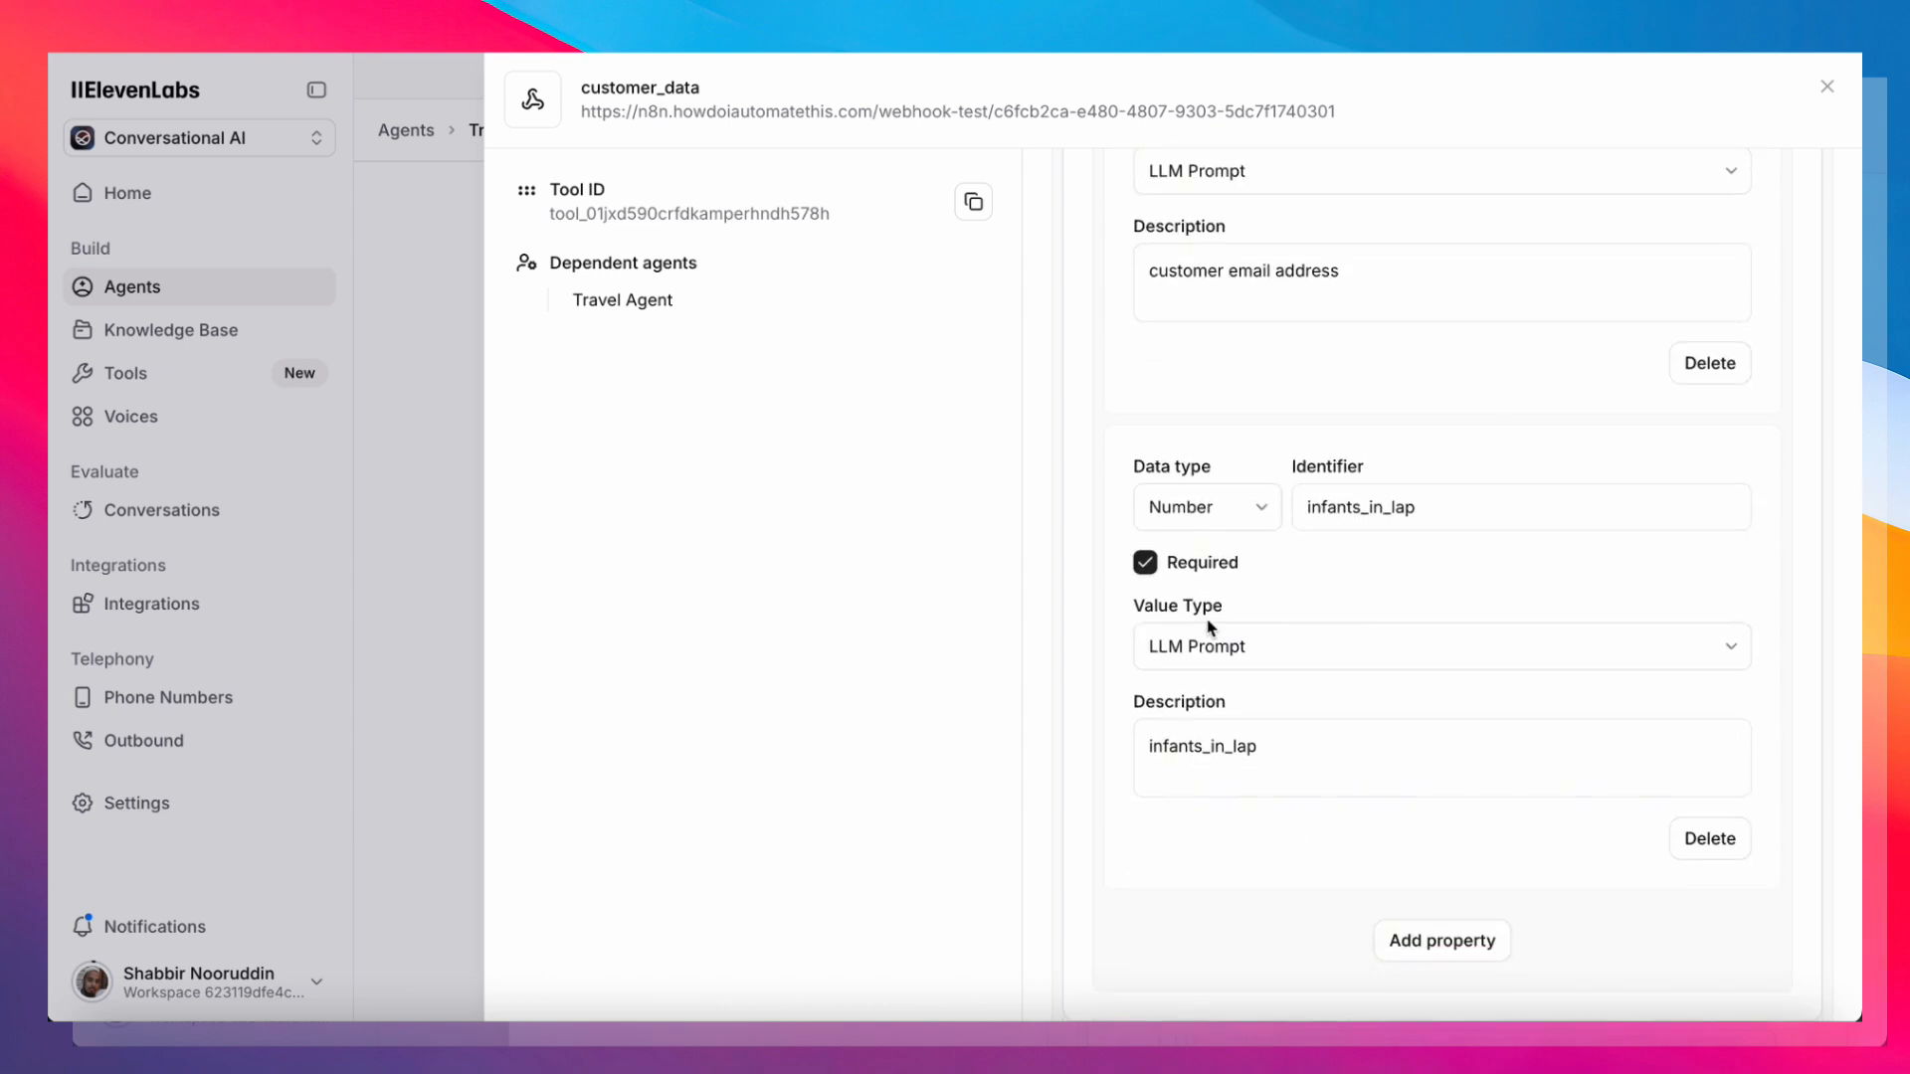
pyautogui.scroll(-2, 1210, 627)
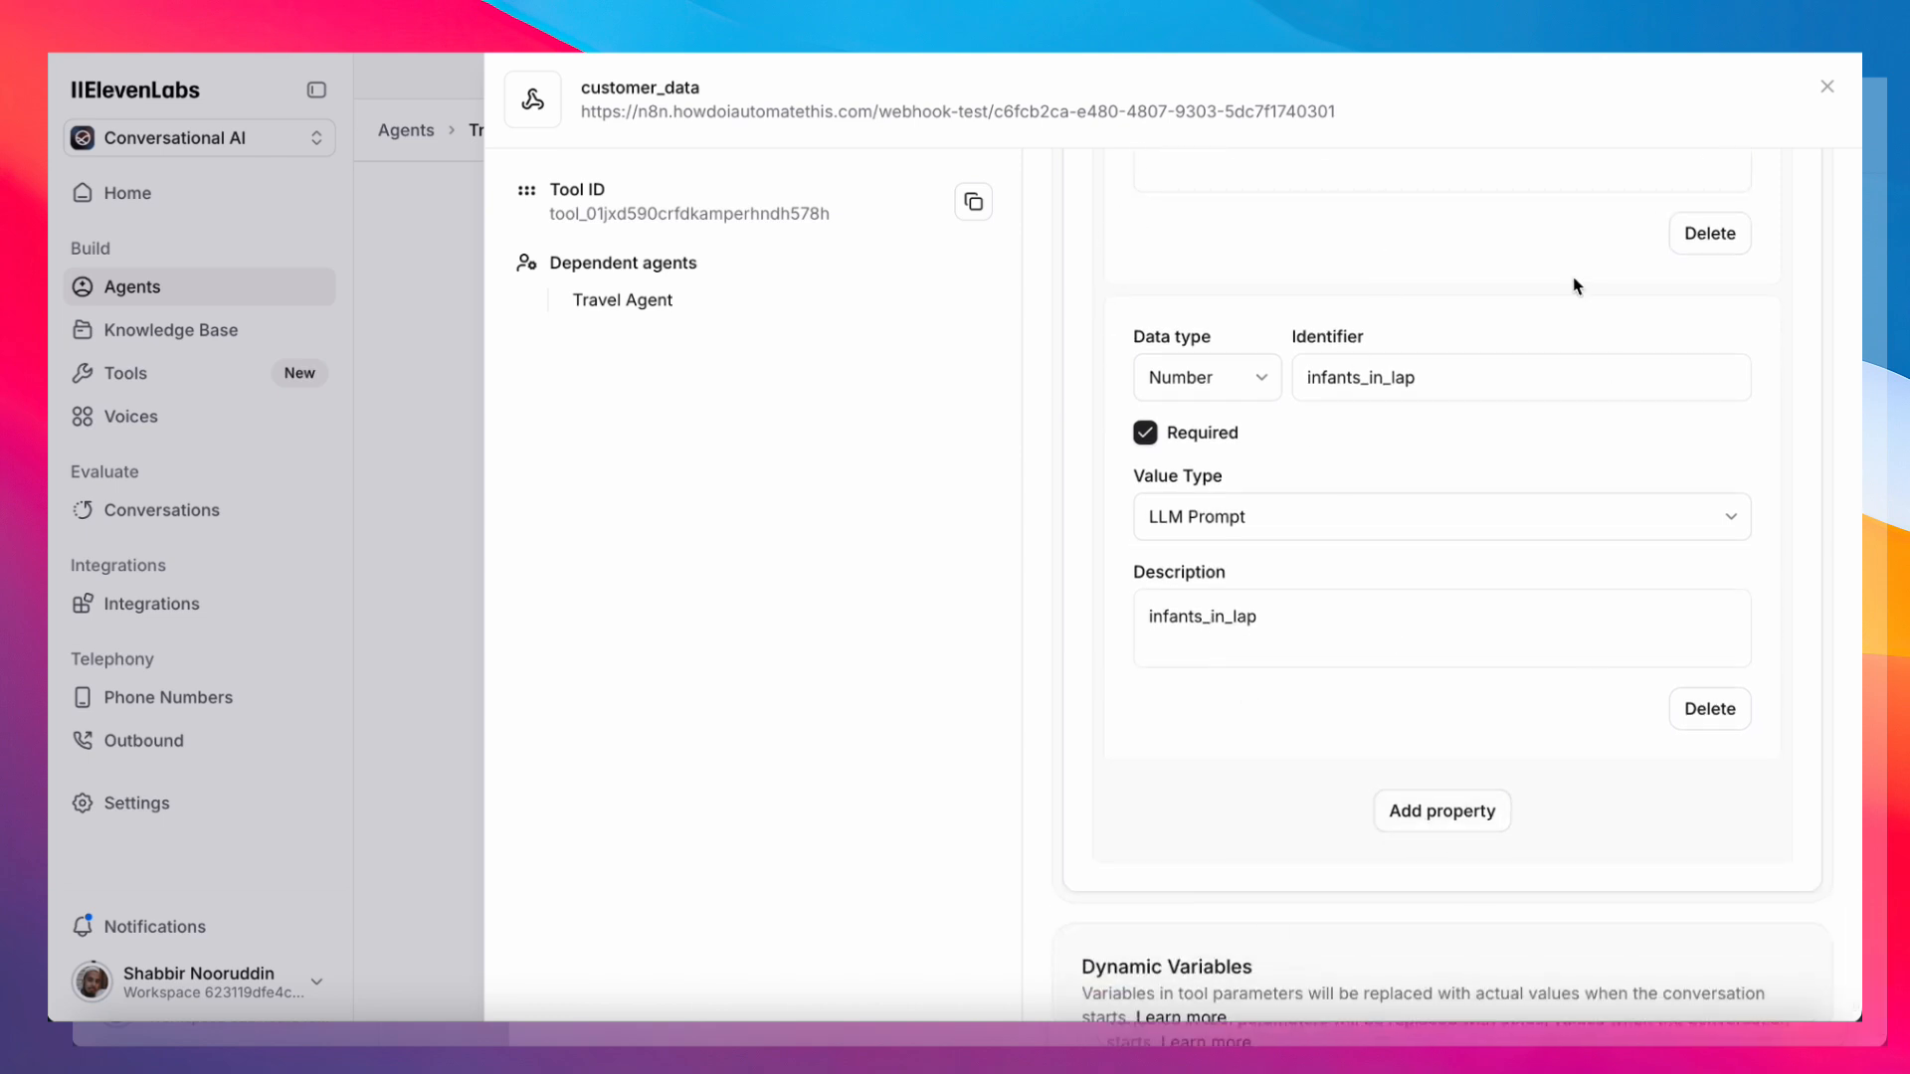
pyautogui.scroll(-1, 1443, 299)
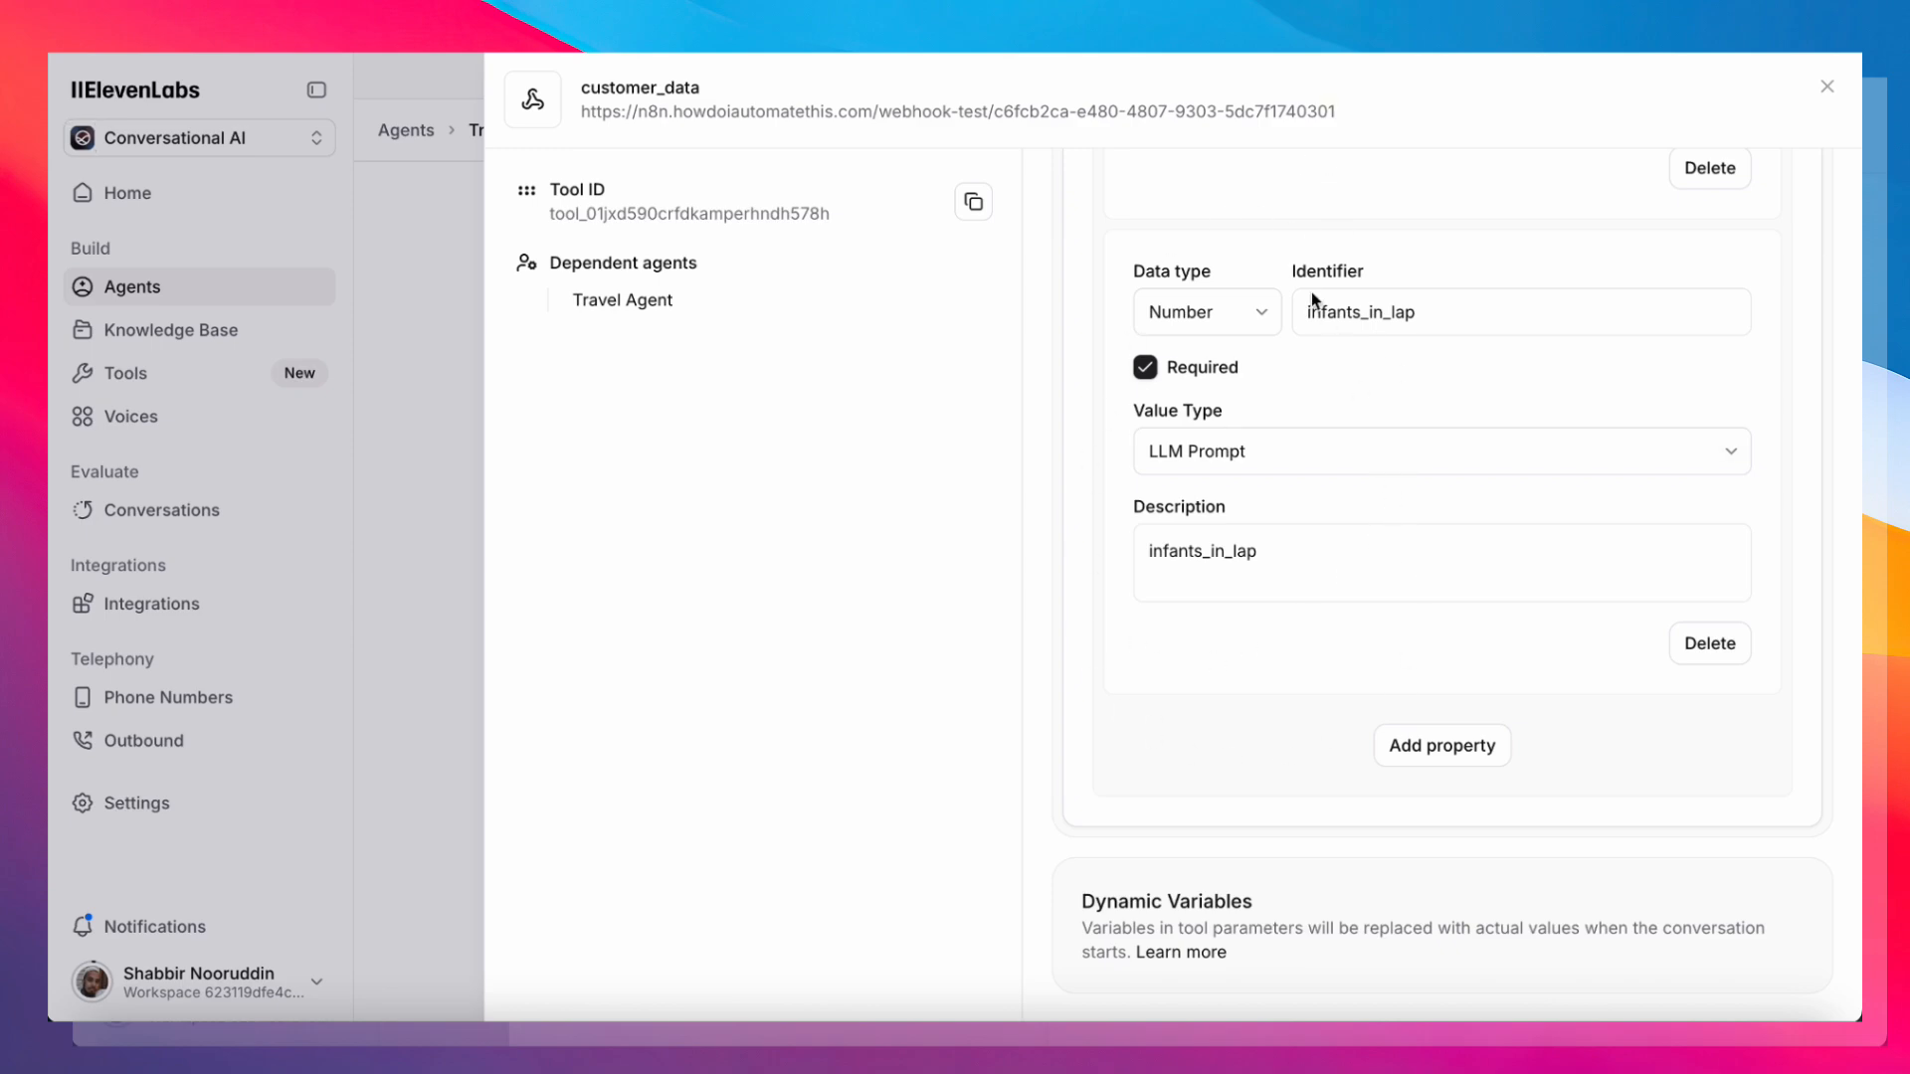
# Review the body properties again and compare them with the body fields in the n8n Webhook node's output.
pyautogui.scroll(10, 1261, 546)
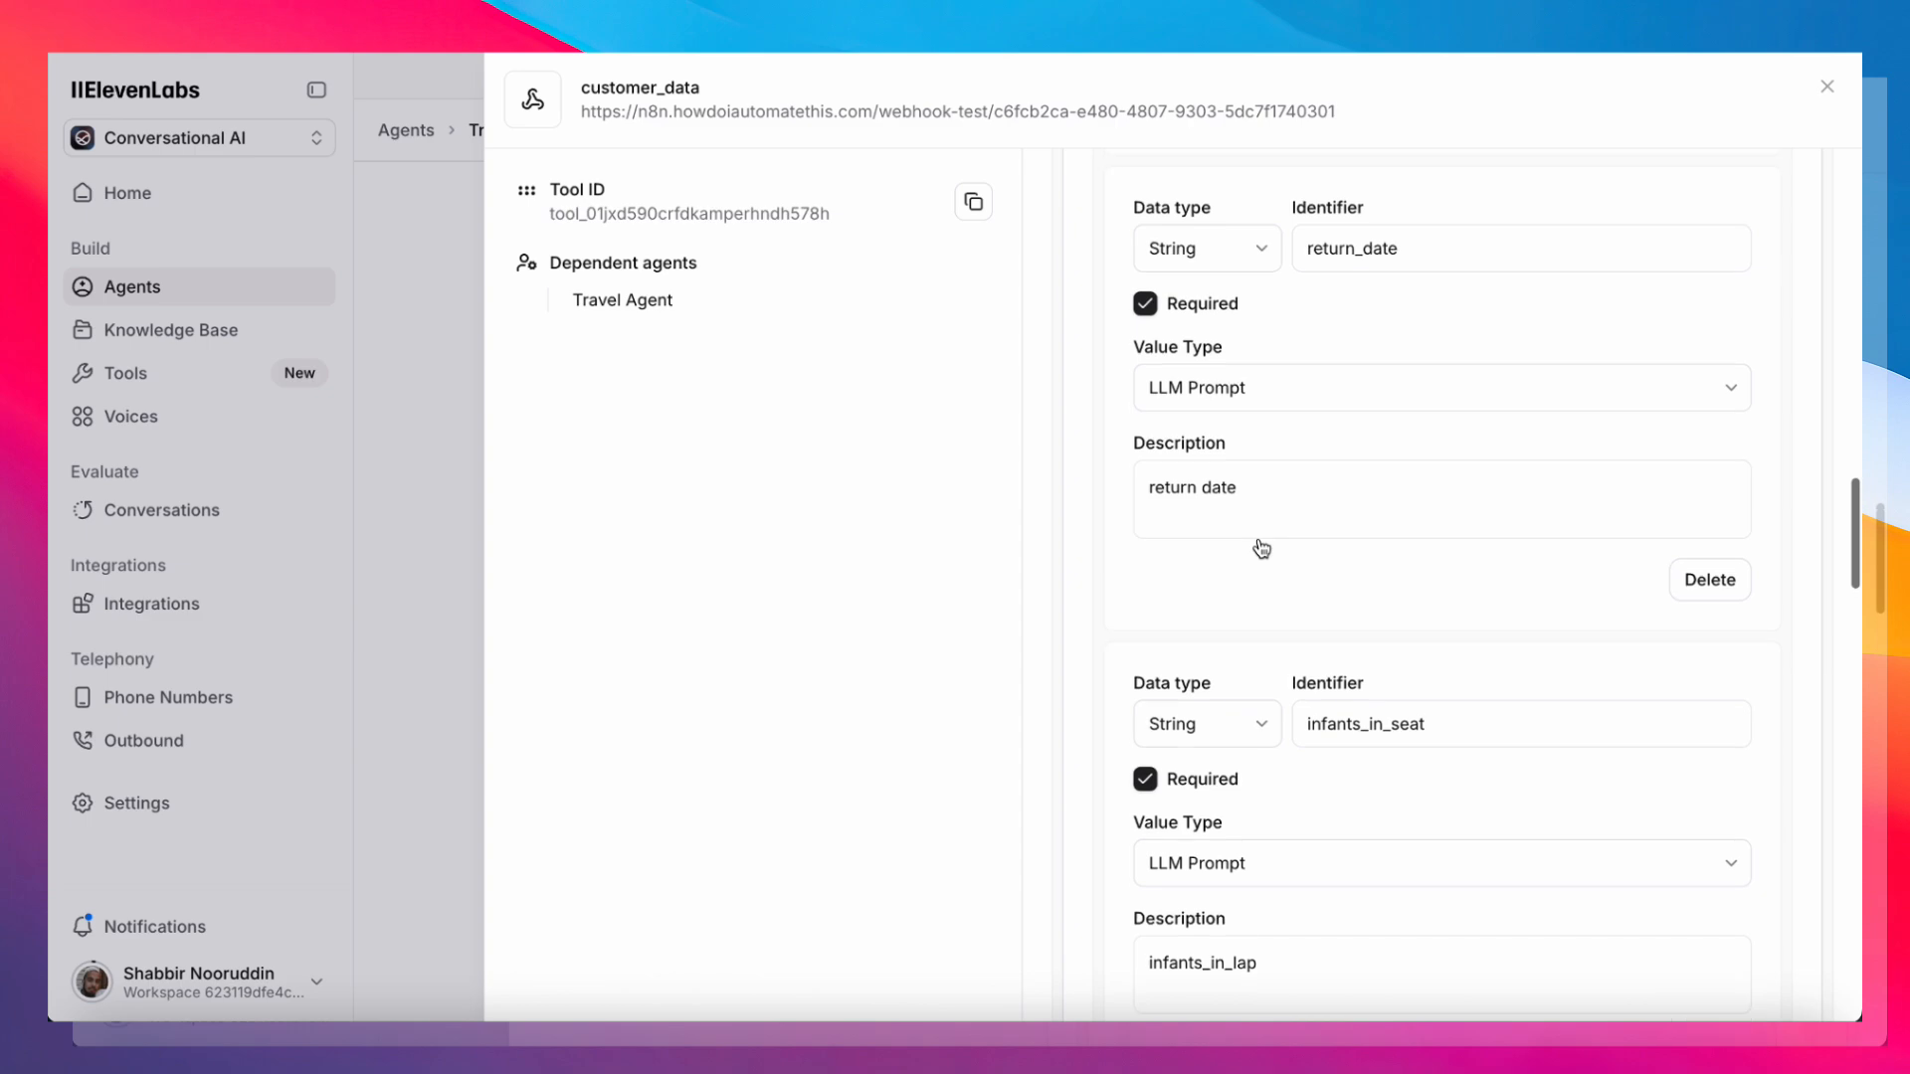
pyautogui.scroll(10, 1261, 548)
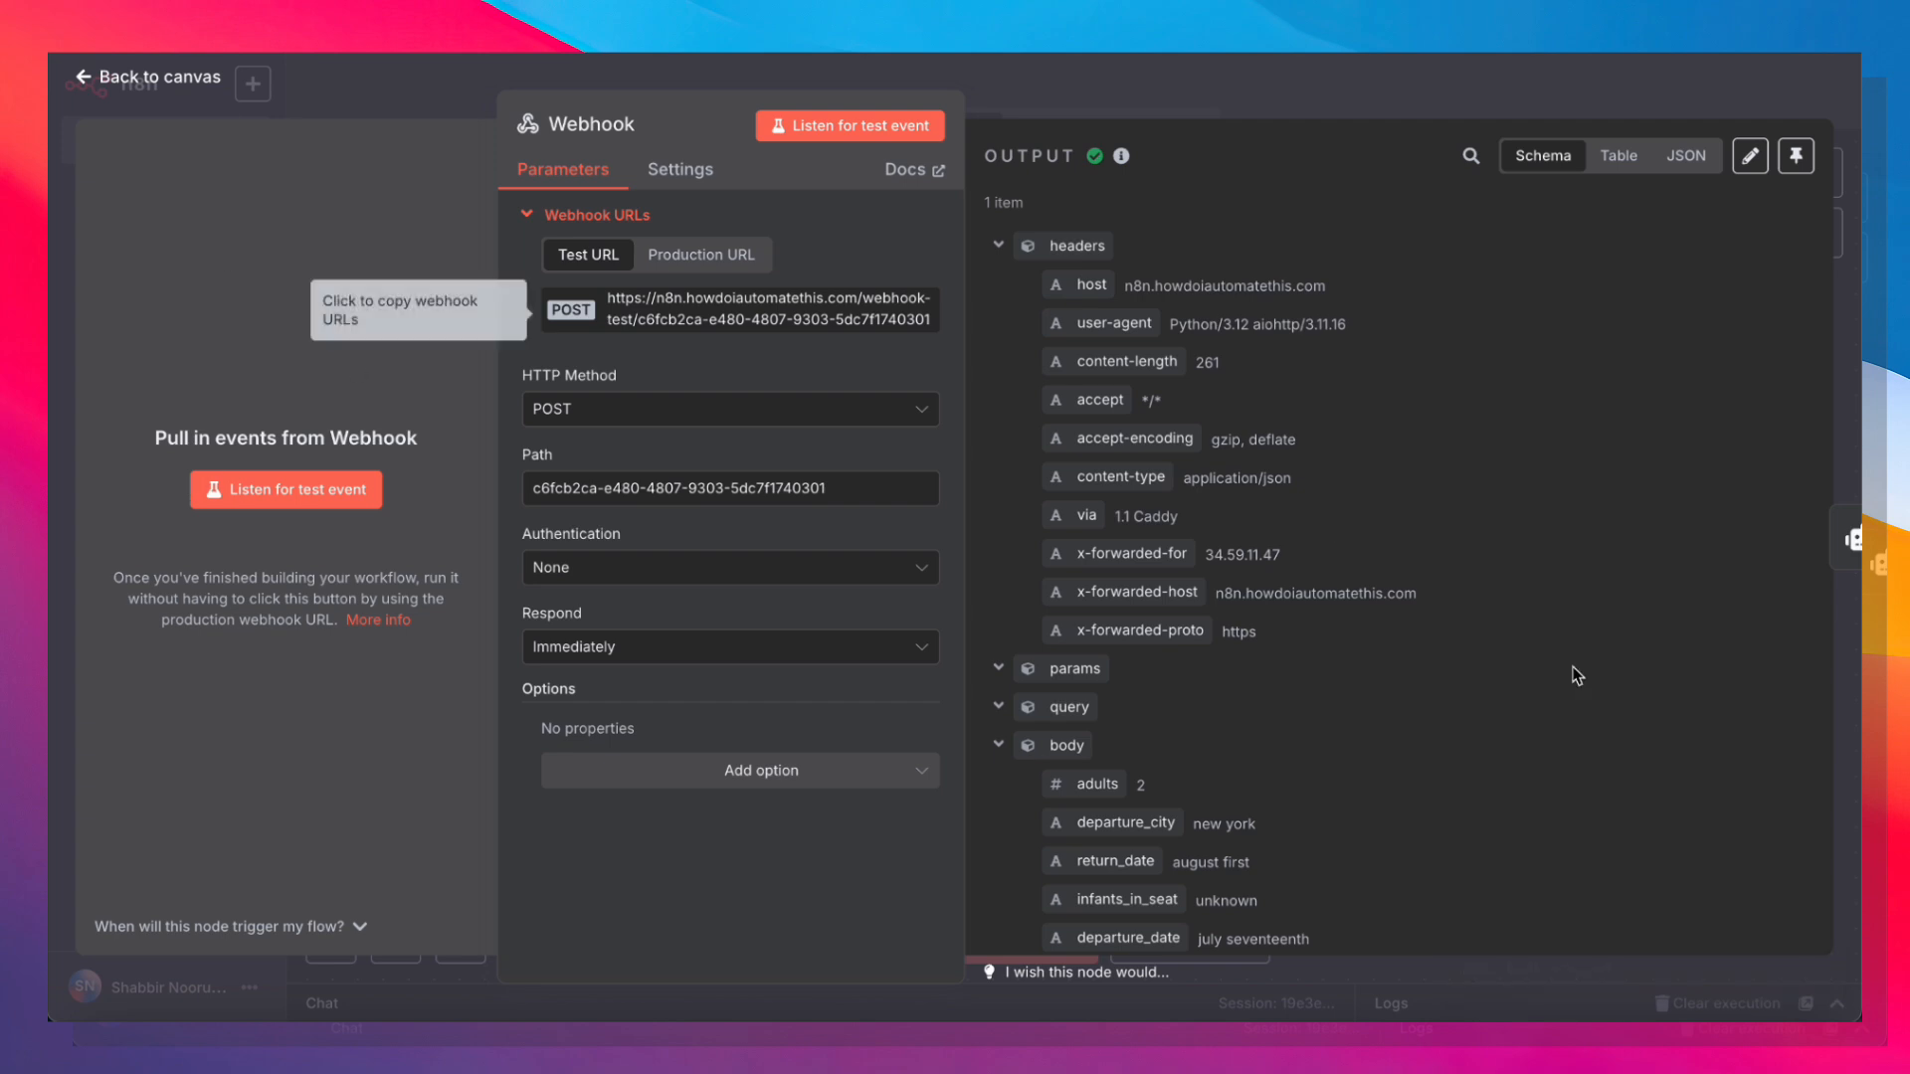
pyautogui.scroll(-3, 1205, 400)
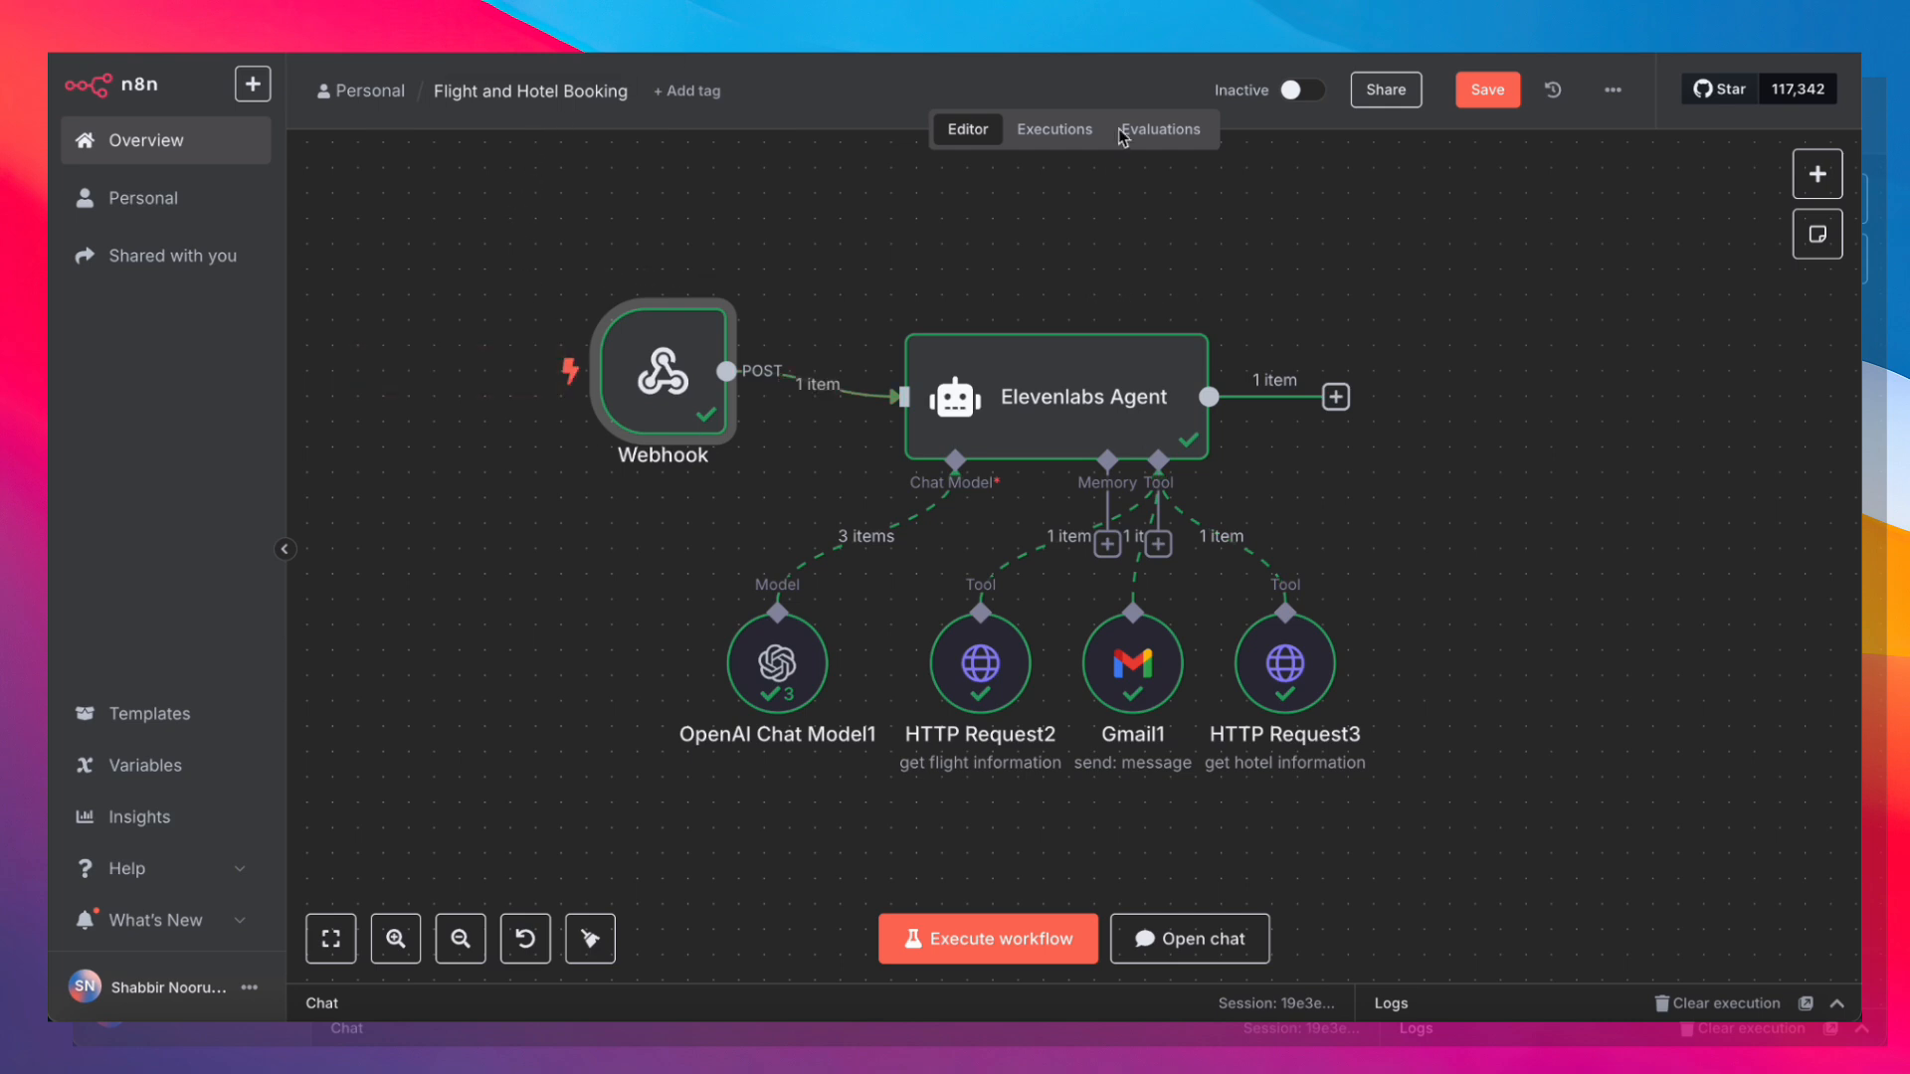
# In n8n, search for "respo" as the node to follow the Elevenlabs Agent and choose the first match.
pyautogui.click(1335, 397)
pyautogui.write('respo')
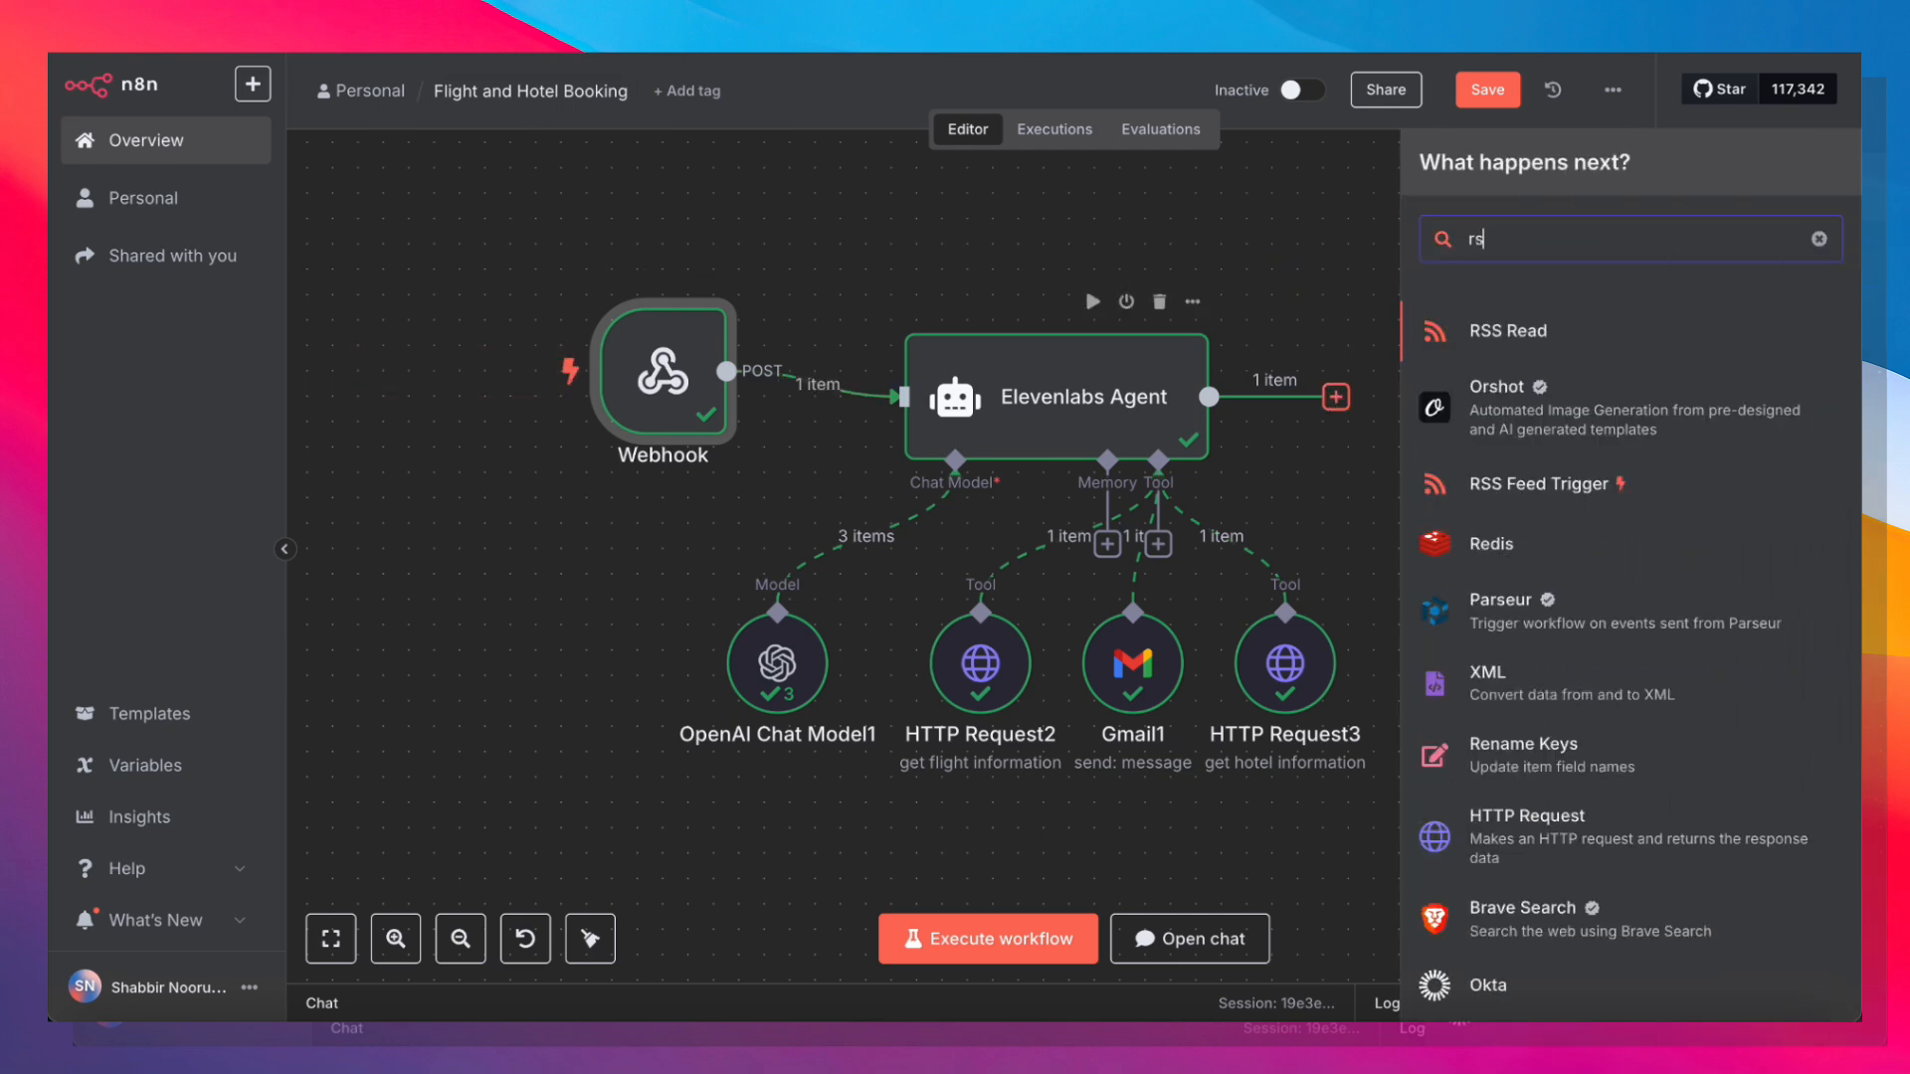
pyautogui.click(1528, 358)
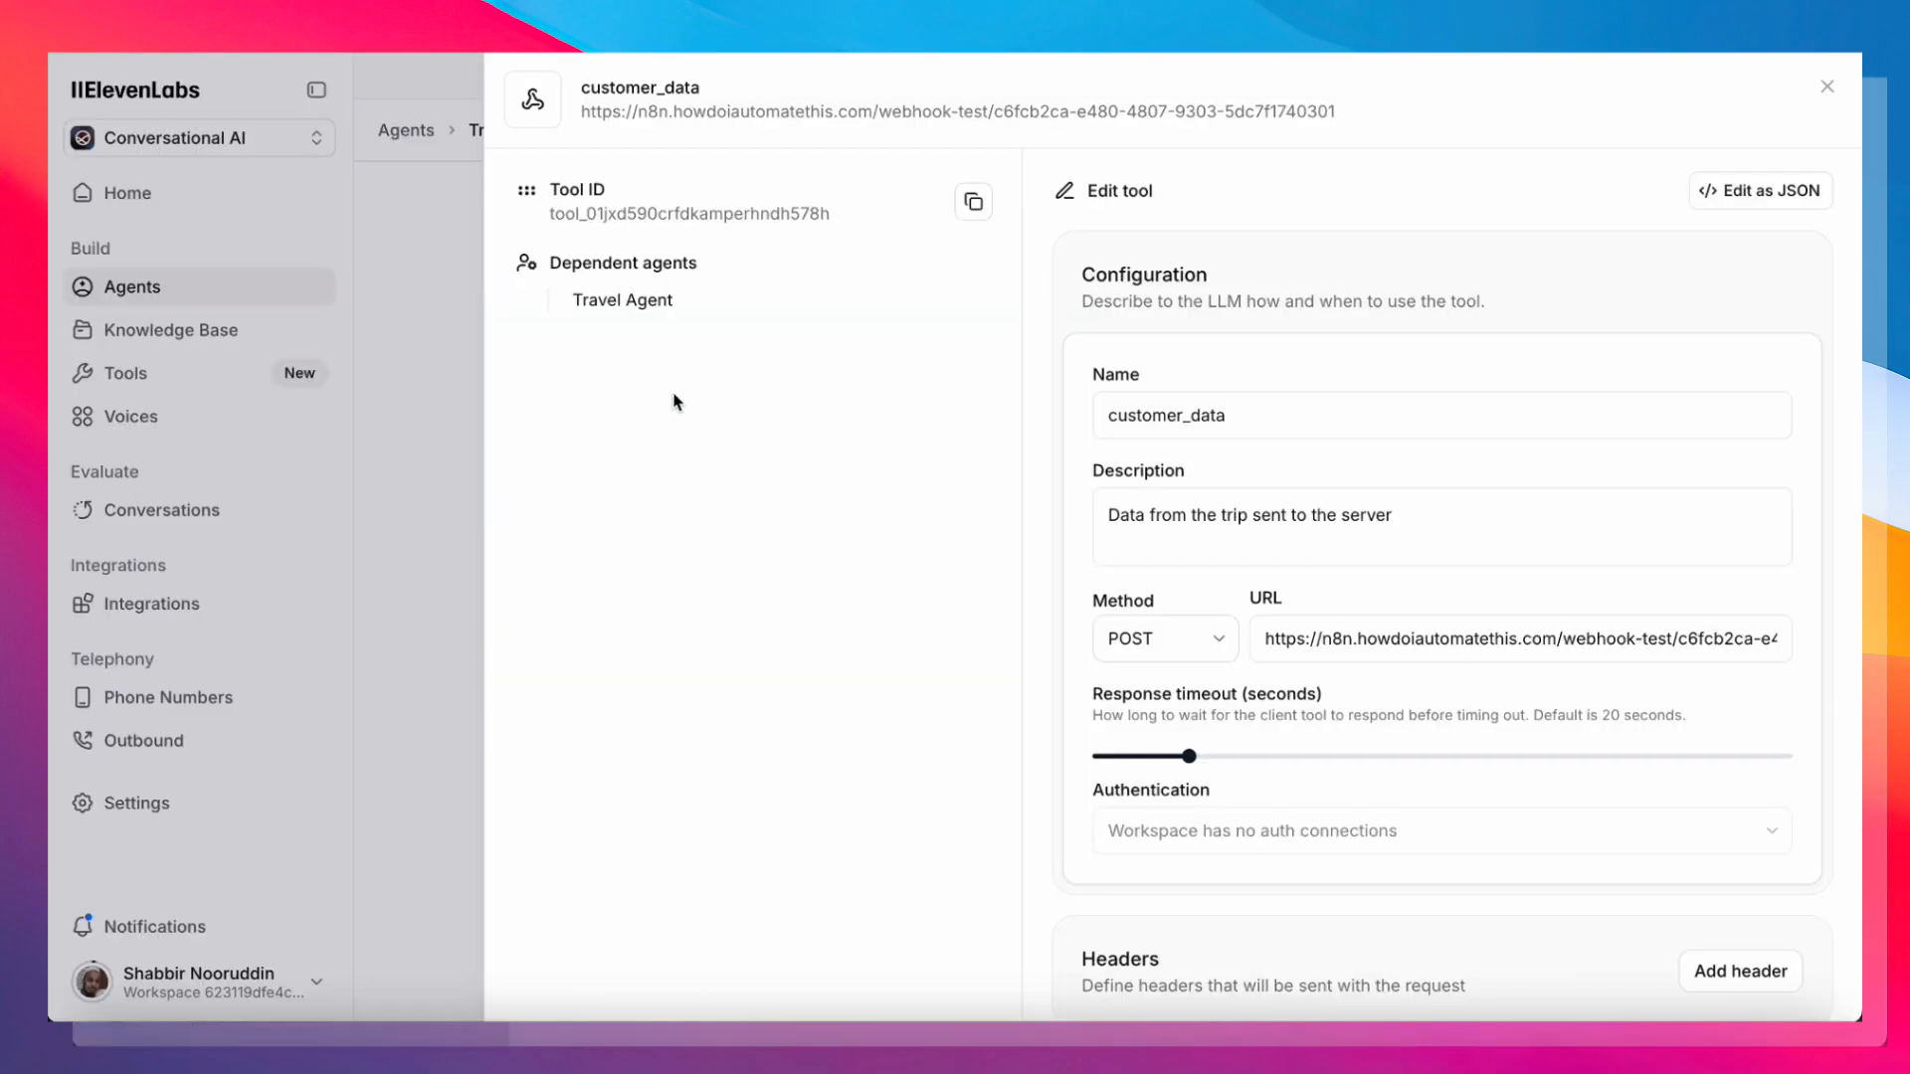
# In ElevenLabs, close the customer_data tool to return to the Travel Agent's custom tools.
pyautogui.click(463, 451)
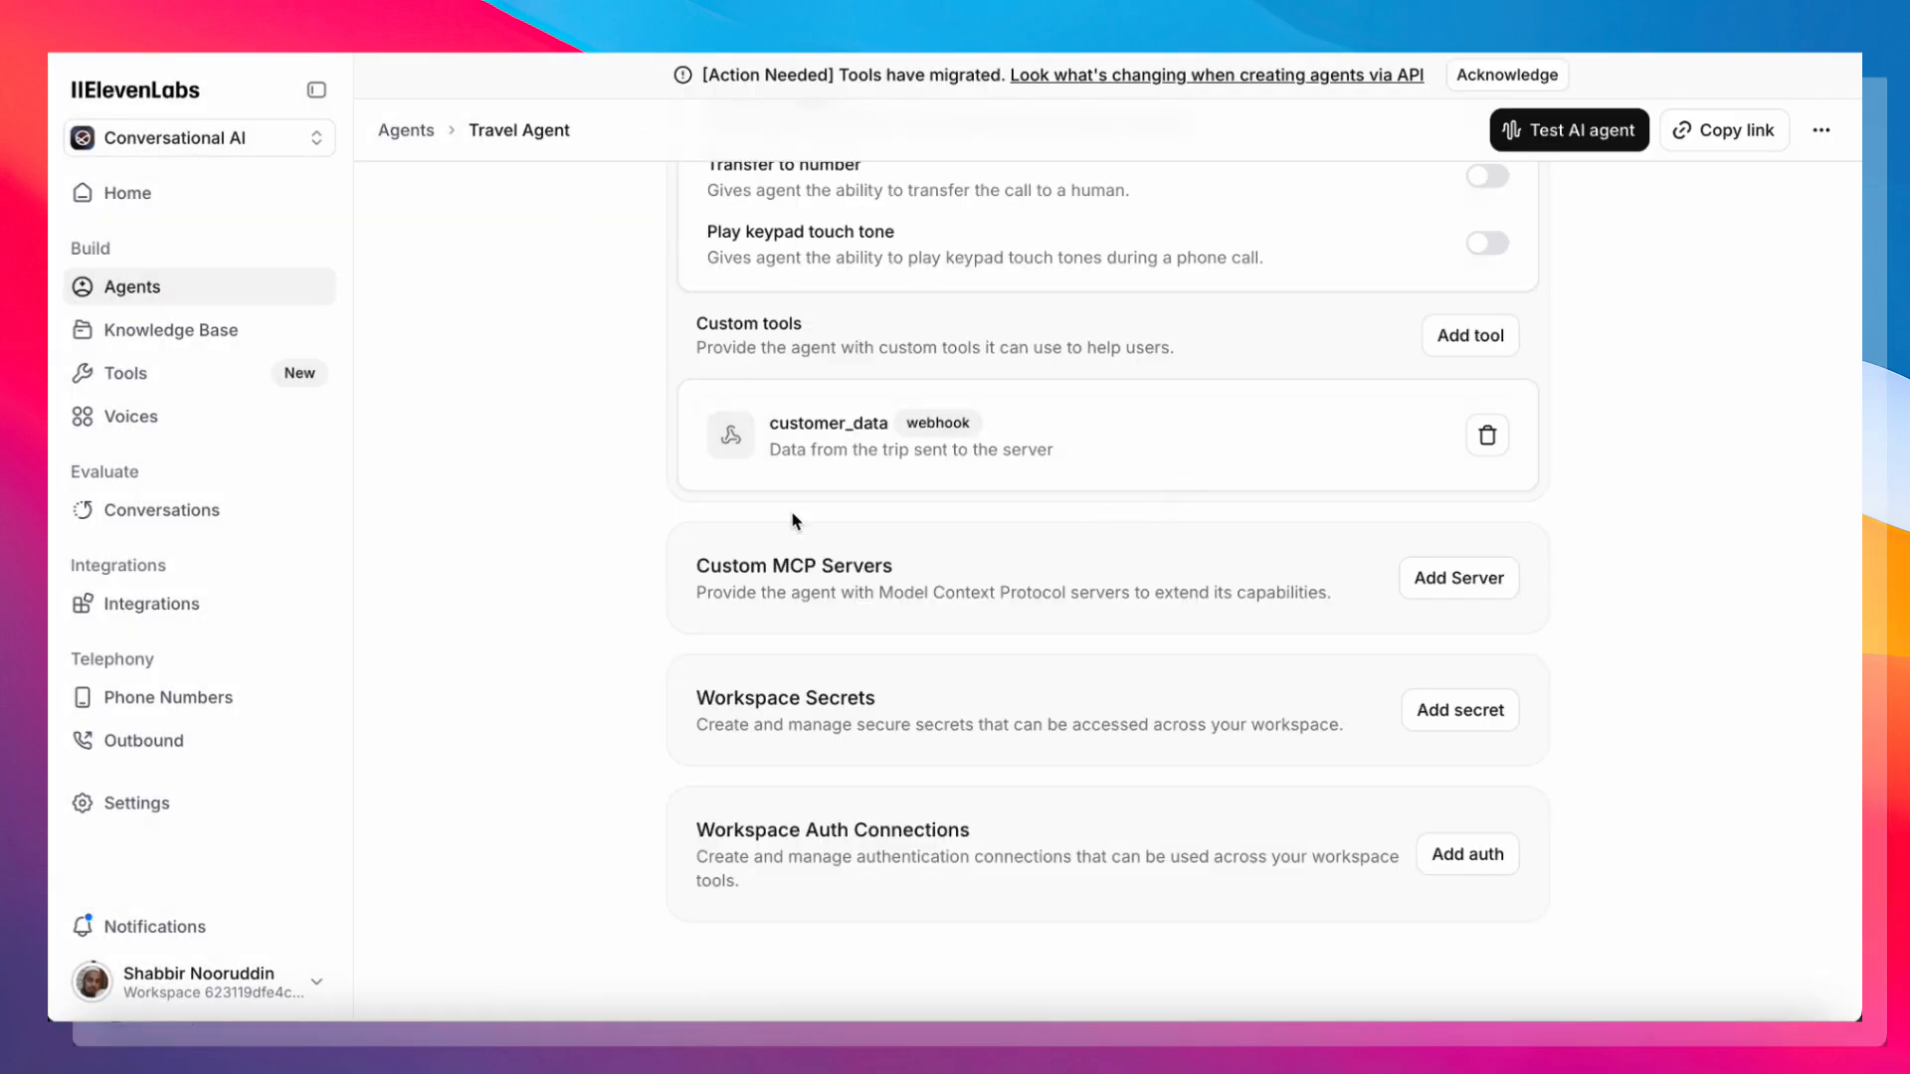